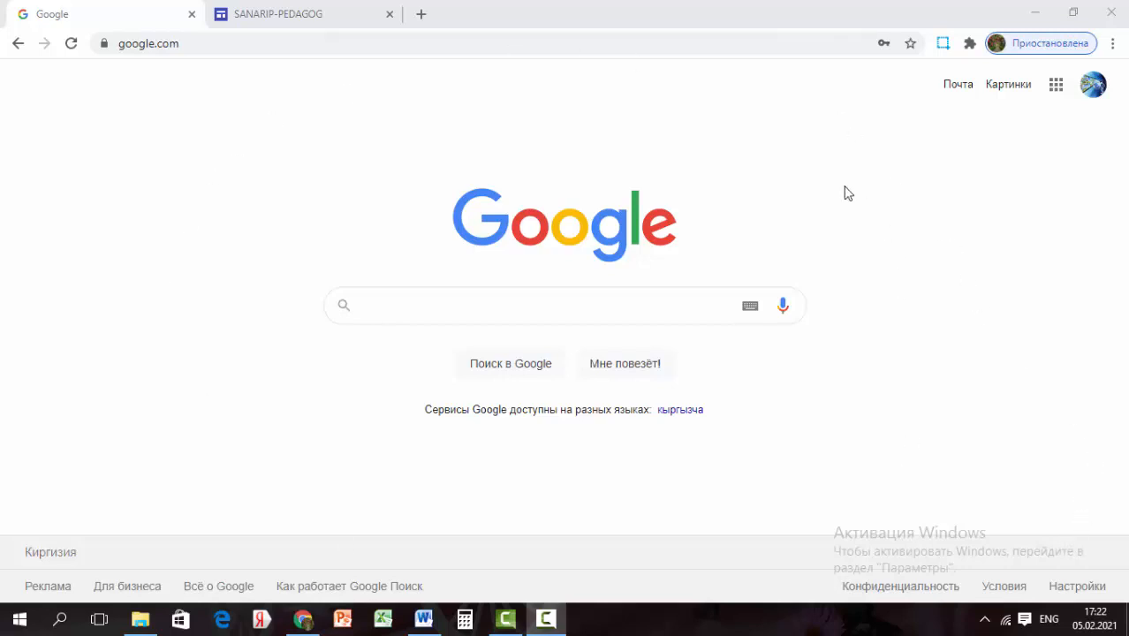
- Create a new blank Google Sites site from Google Drive and dismiss the template gallery suggestion
left_click(1055, 88)
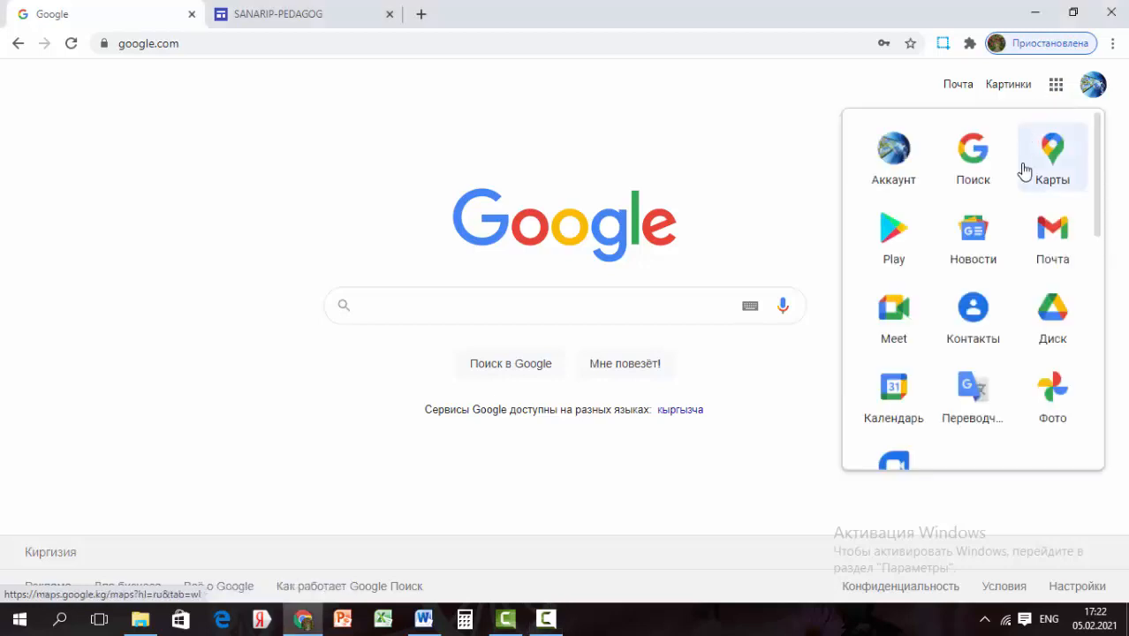
left_click(1051, 319)
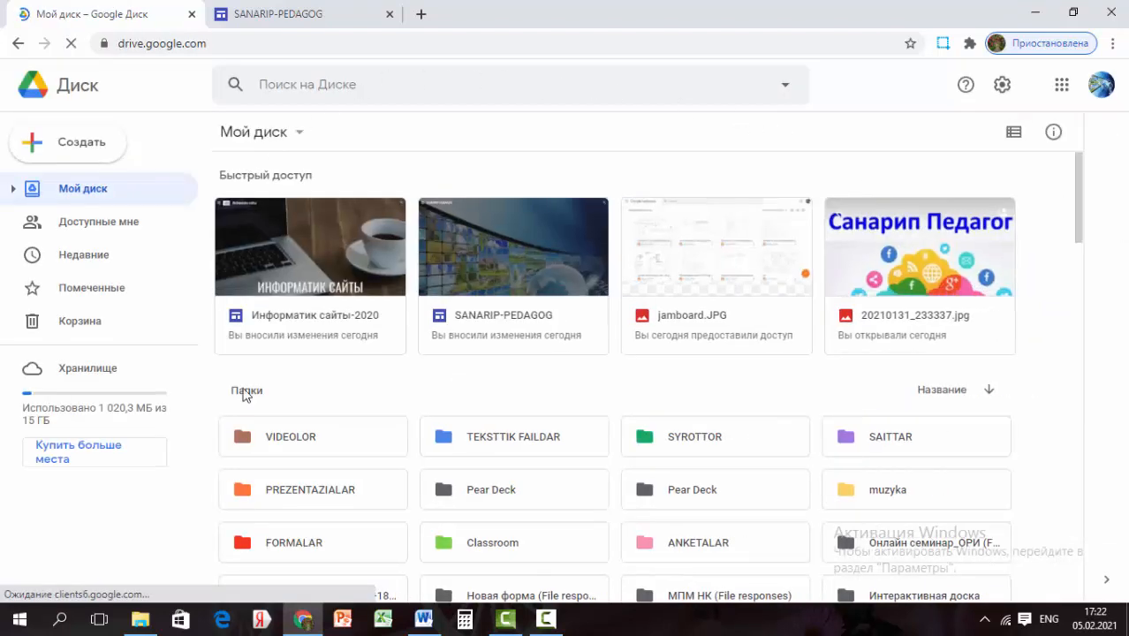
left_click(299, 134)
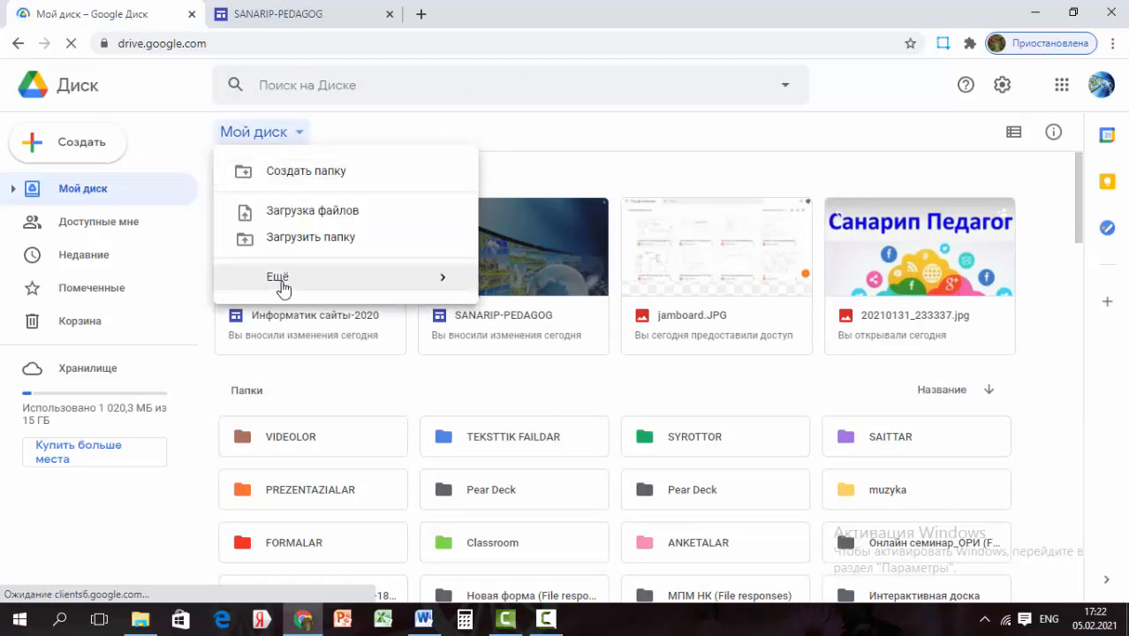
mouse_move(284, 288)
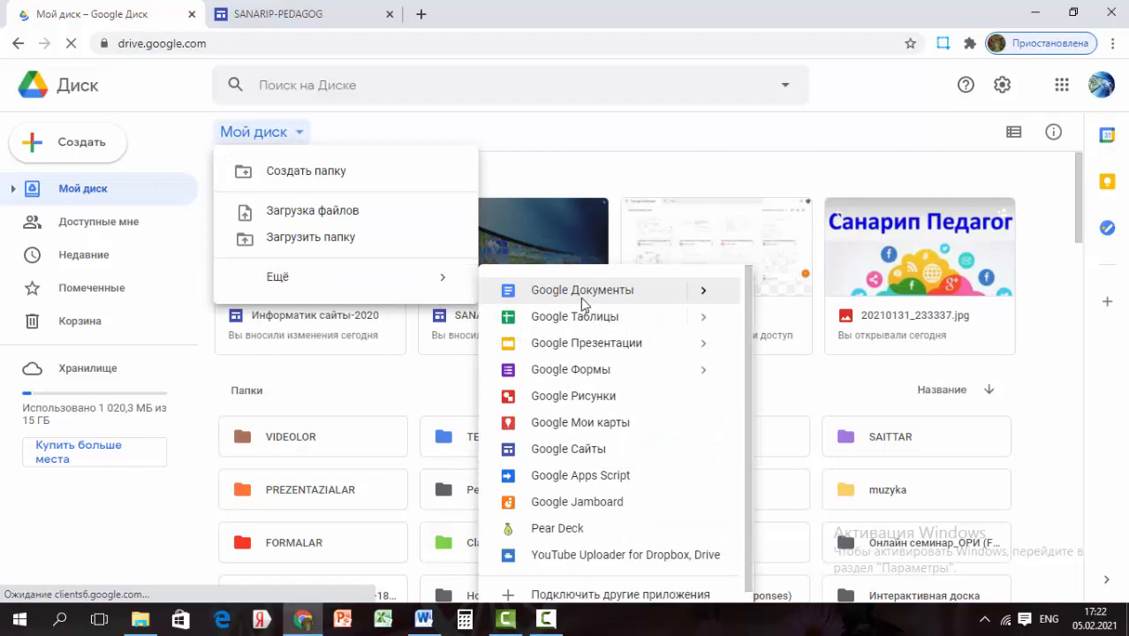
left_click(594, 453)
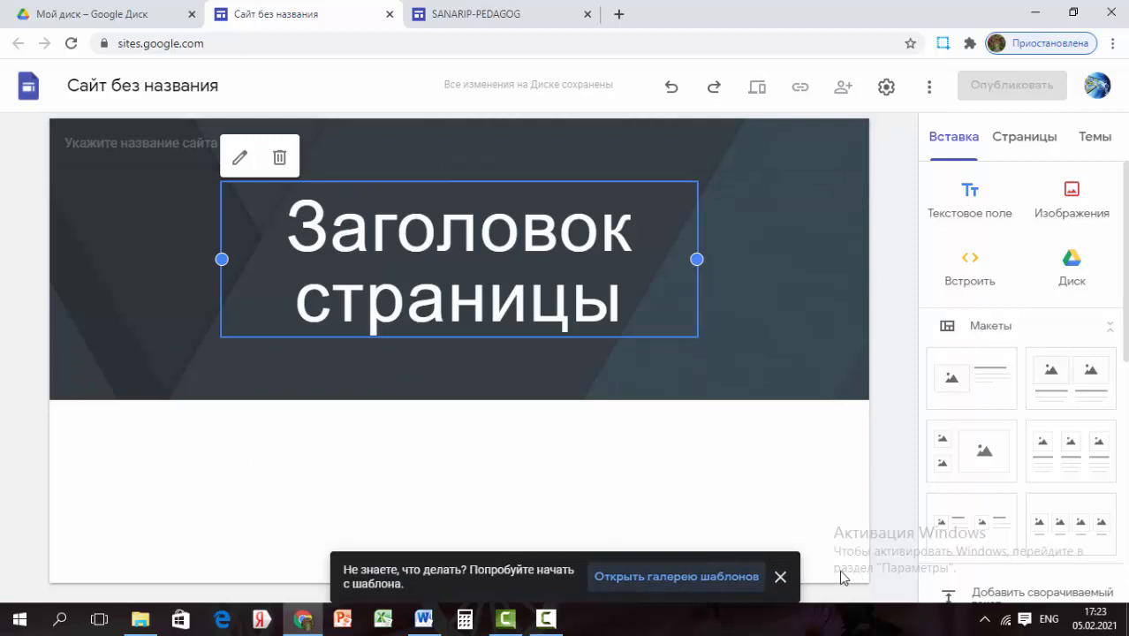
left_click(780, 576)
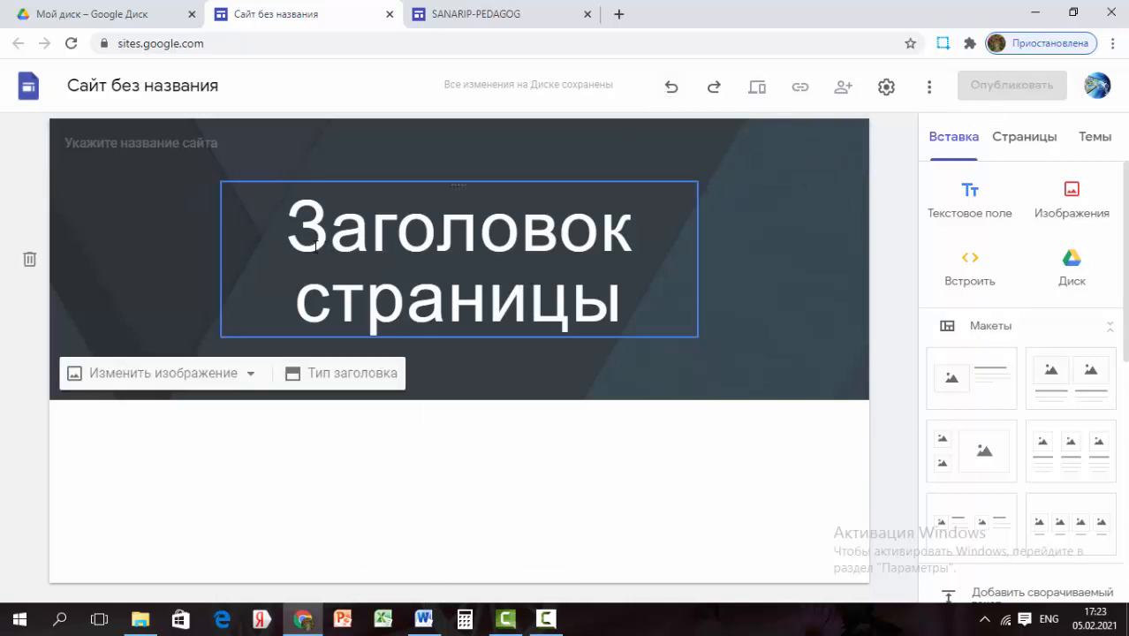
- Delete the placeholder text "Заголовок страницы" from the page title in the header
left_click(300, 223)
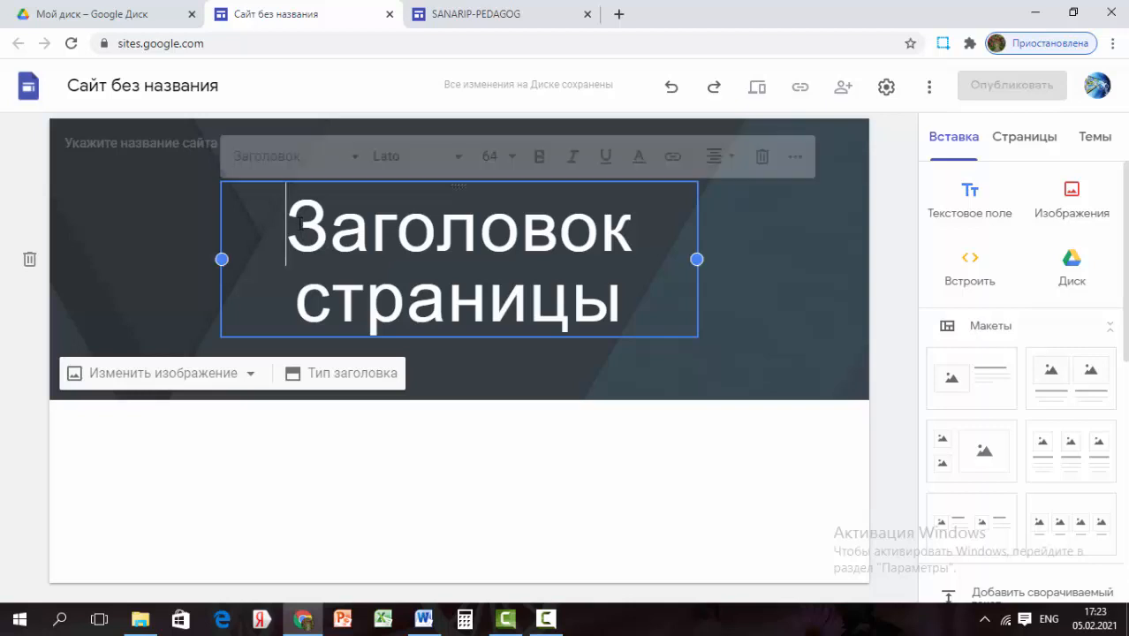
left_click_drag(301, 225, 646, 315)
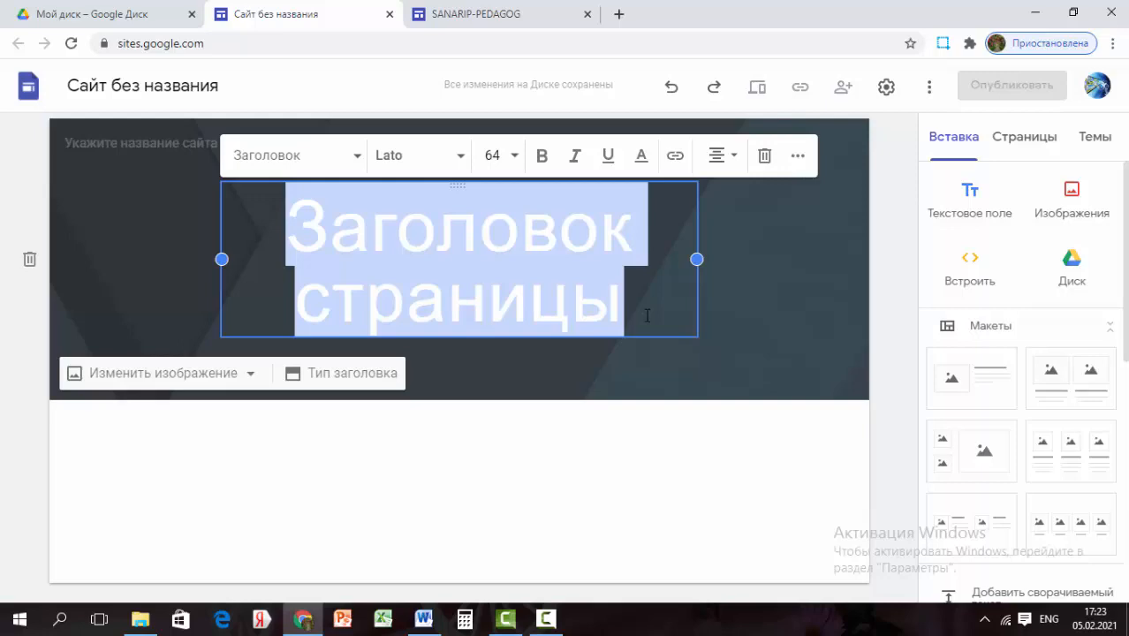
key("Delete")
- Switch to the Word document "сайтка текст" and copy its heading line "Информатик сайты"
left_click(423, 618)
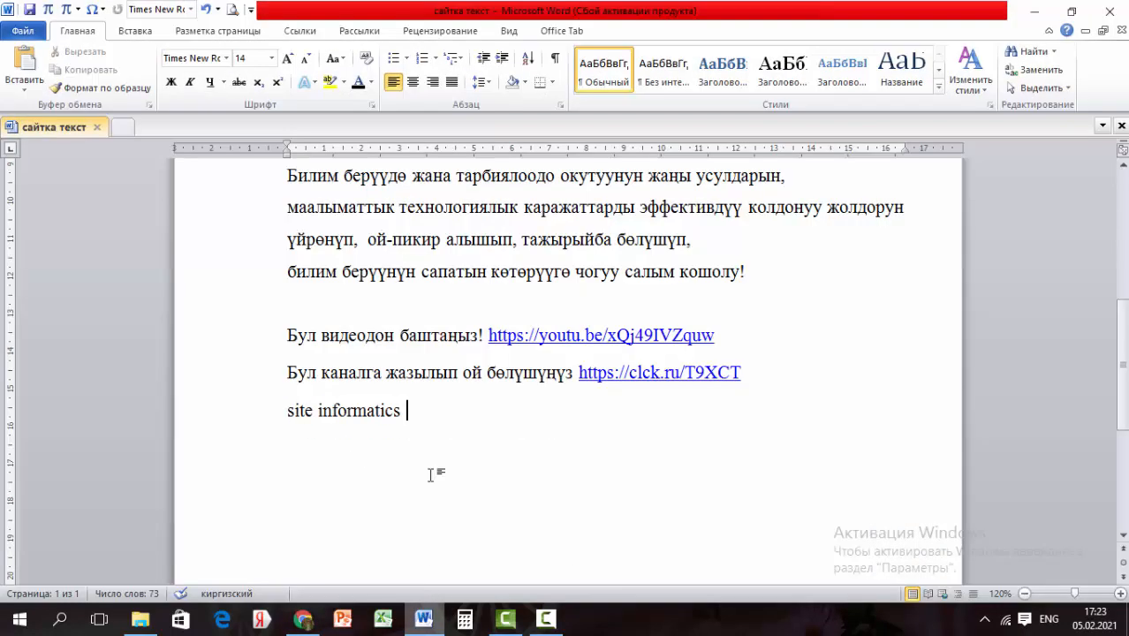
scroll(430, 474, "up", 10)
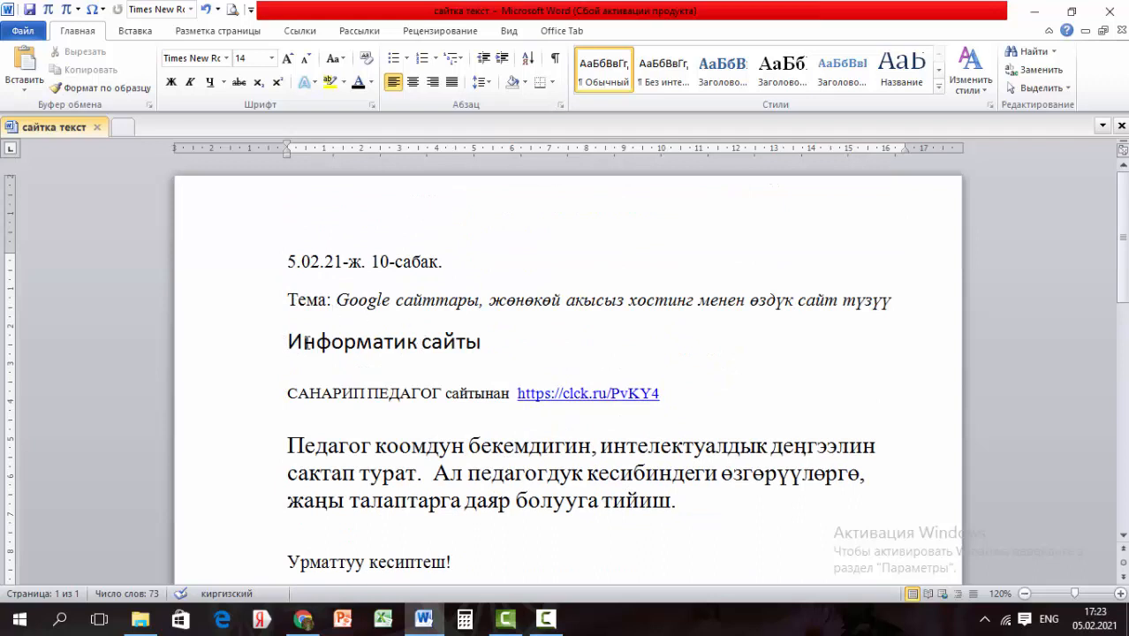
left_click_drag(305, 343, 491, 344)
key("ctrl+c")
right_click(477, 349)
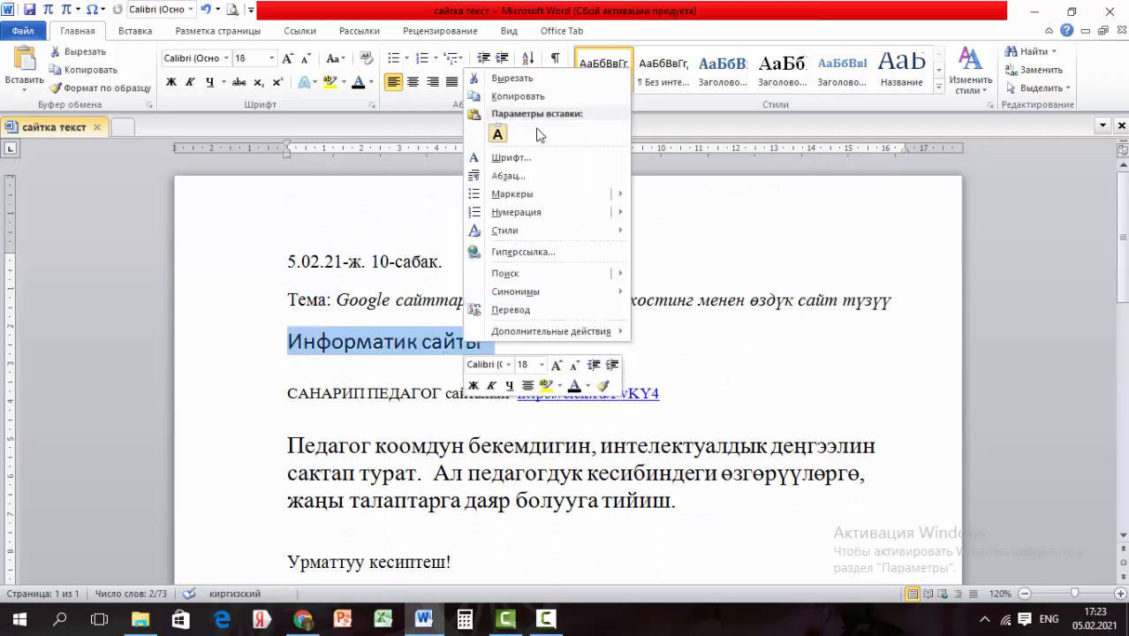
left_click(513, 95)
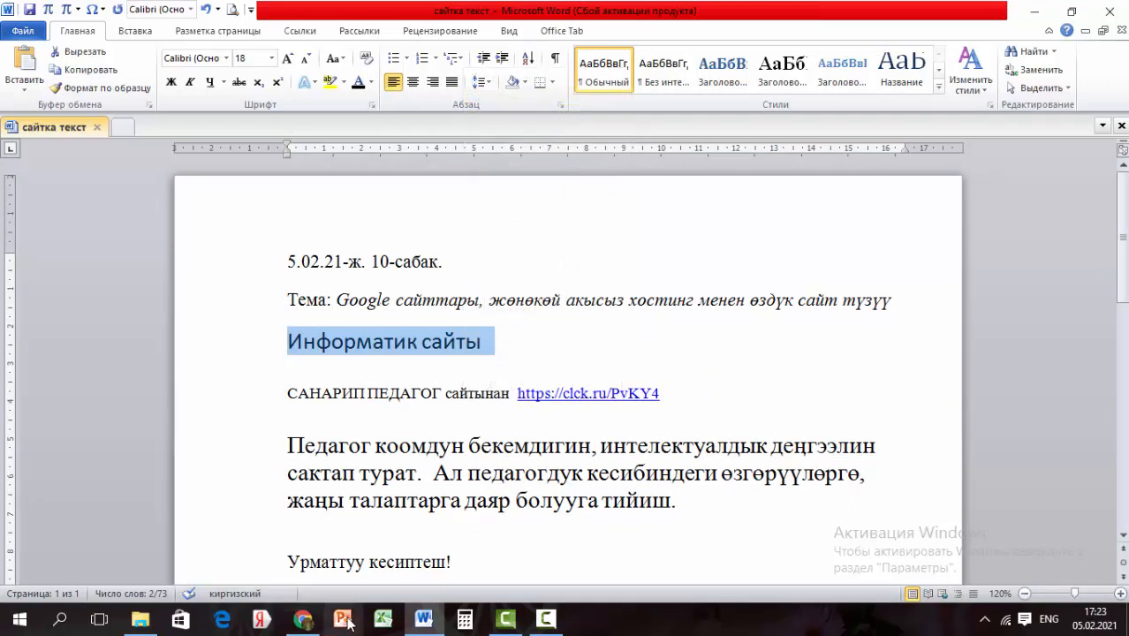
- Return to the site in Chrome, paste "Информатик сайты" into the empty page title box and centre the text
left_click(303, 621)
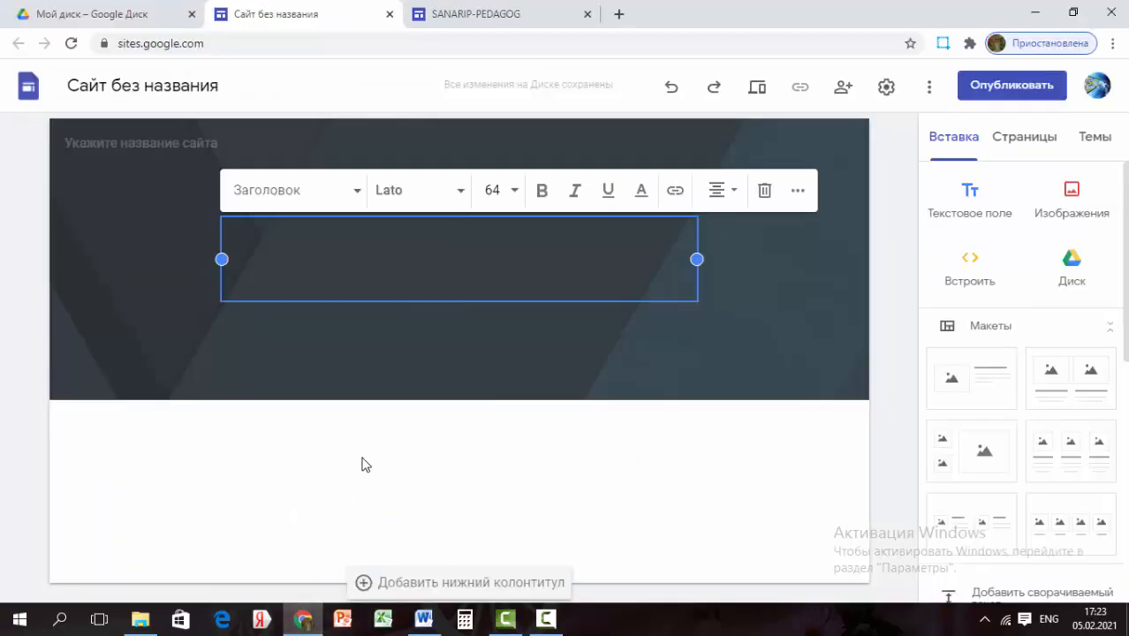
key("ctrl+v")
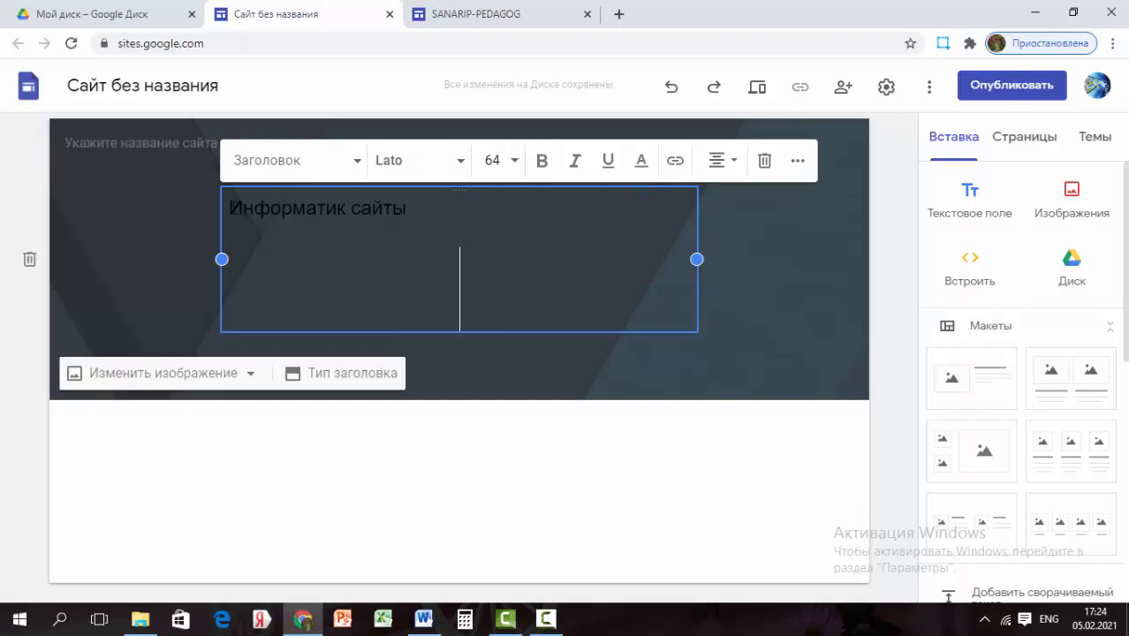
left_click_drag(230, 208, 436, 240)
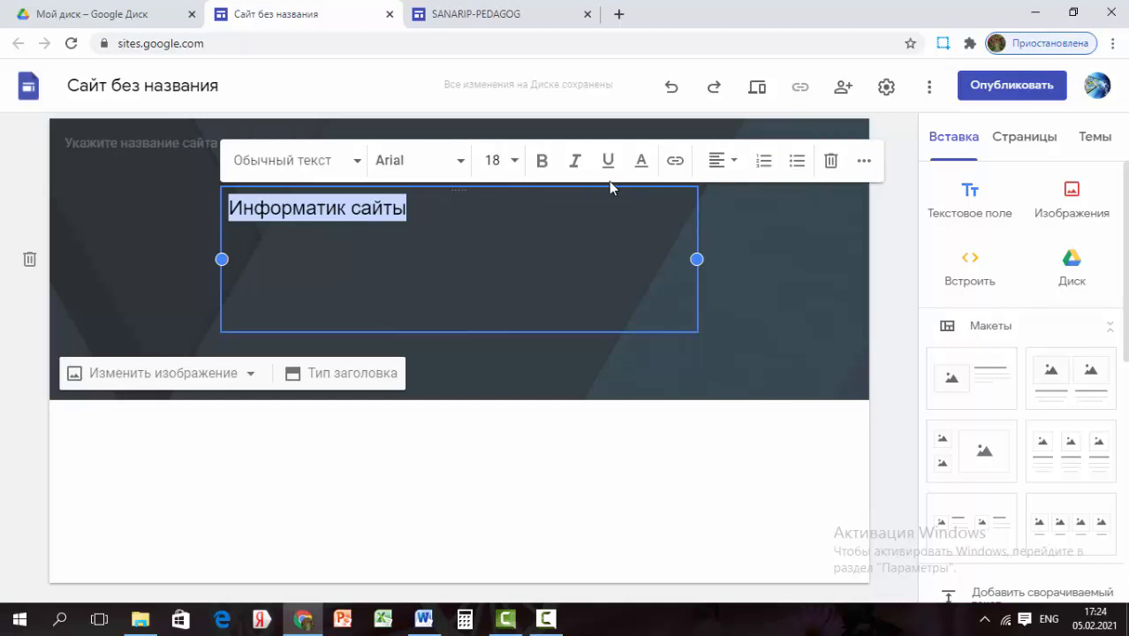
left_click(726, 164)
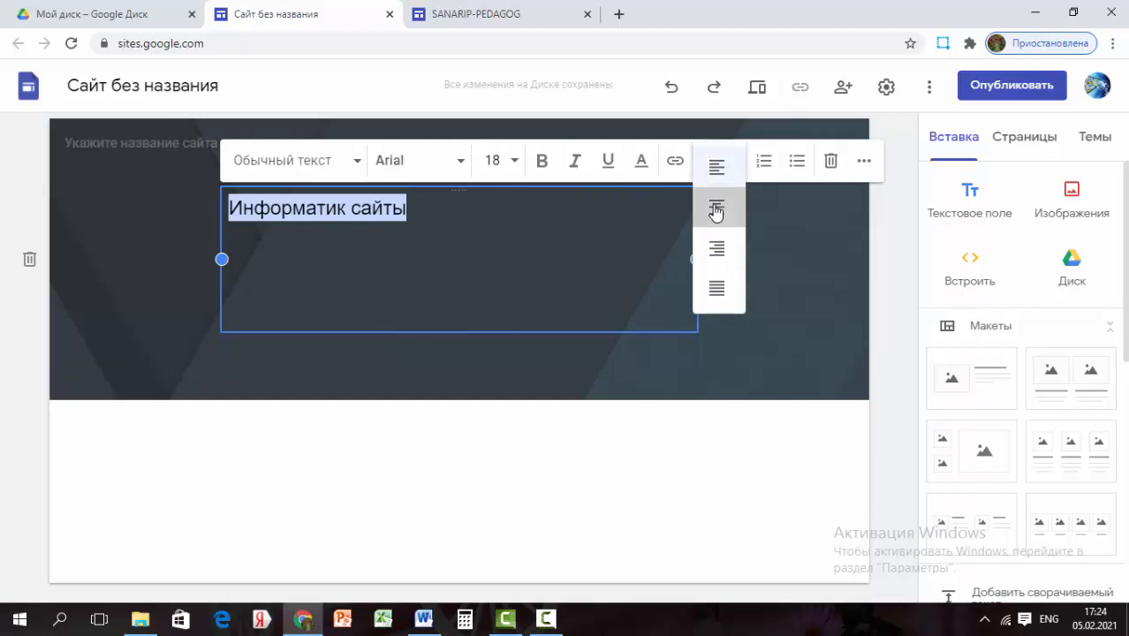
left_click(716, 209)
- Set the pasted title's font size to 24 and apply the larger of the two Заголовок text styles to it
left_click(515, 162)
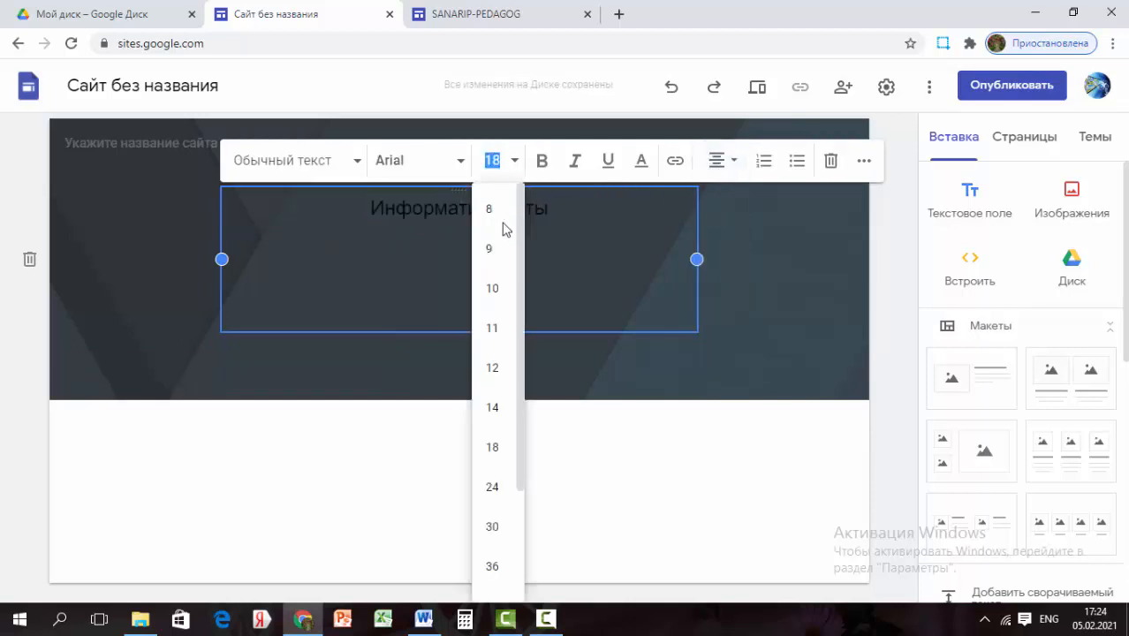
left_click(486, 490)
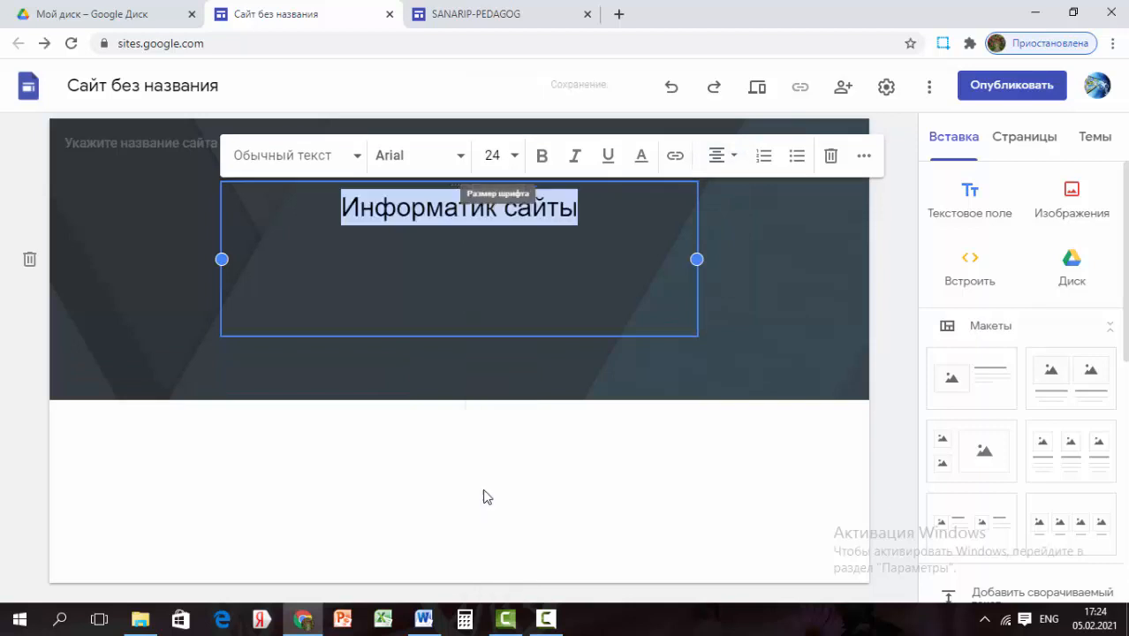
left_click(354, 159)
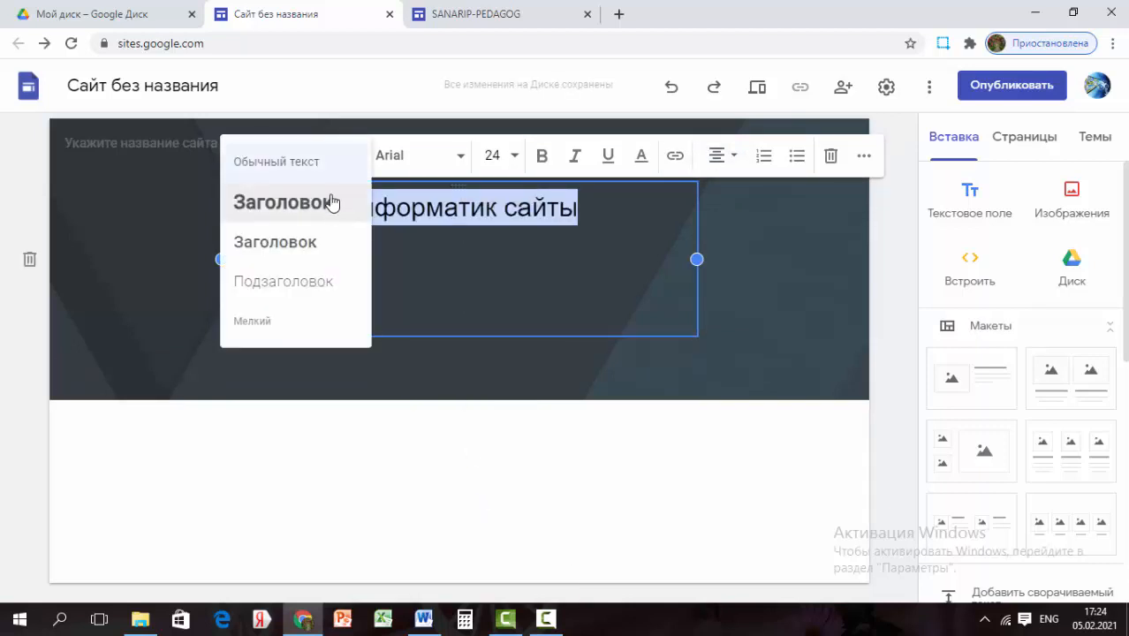
left_click(329, 200)
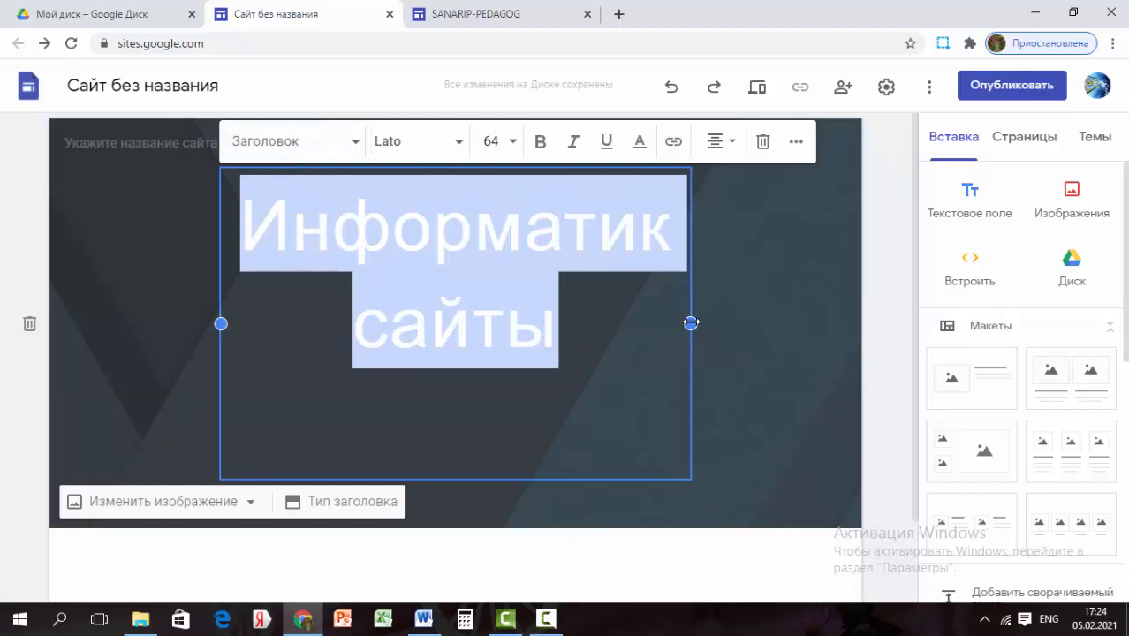
- Widen the page title box on both sides and change the title's font to Impact
left_click_drag(691, 323, 812, 323)
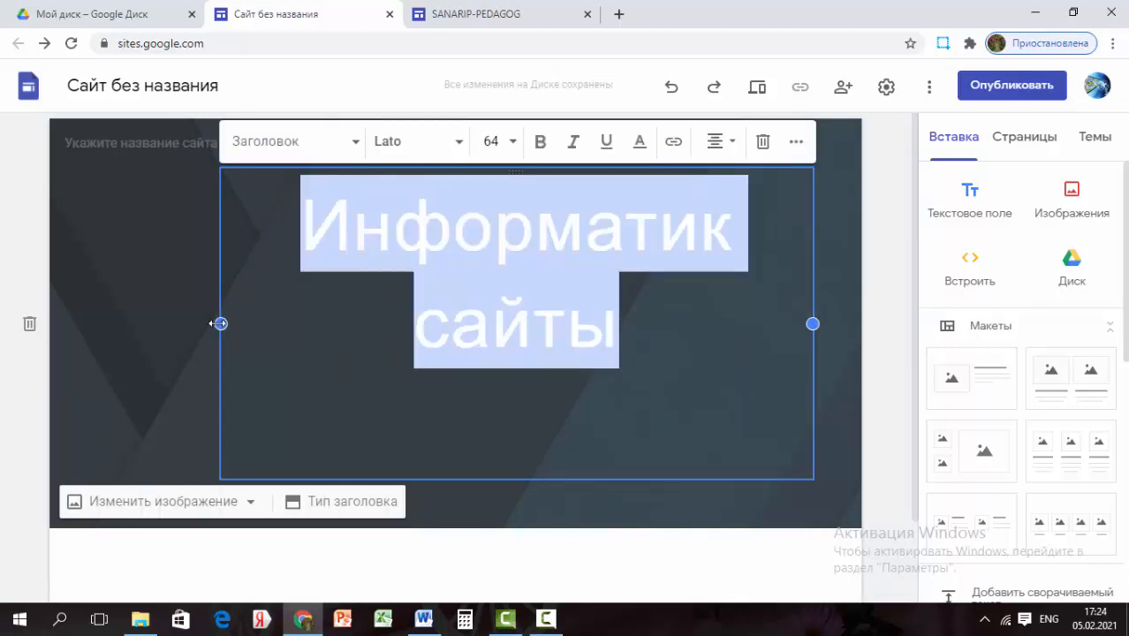
left_click_drag(221, 323, 159, 324)
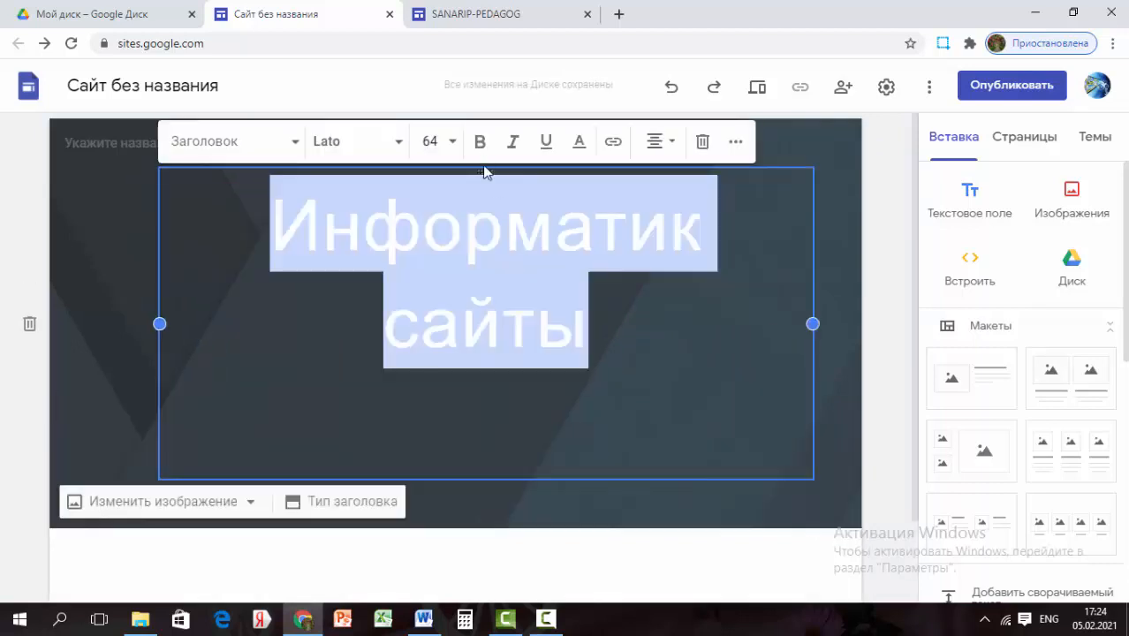
left_click(451, 142)
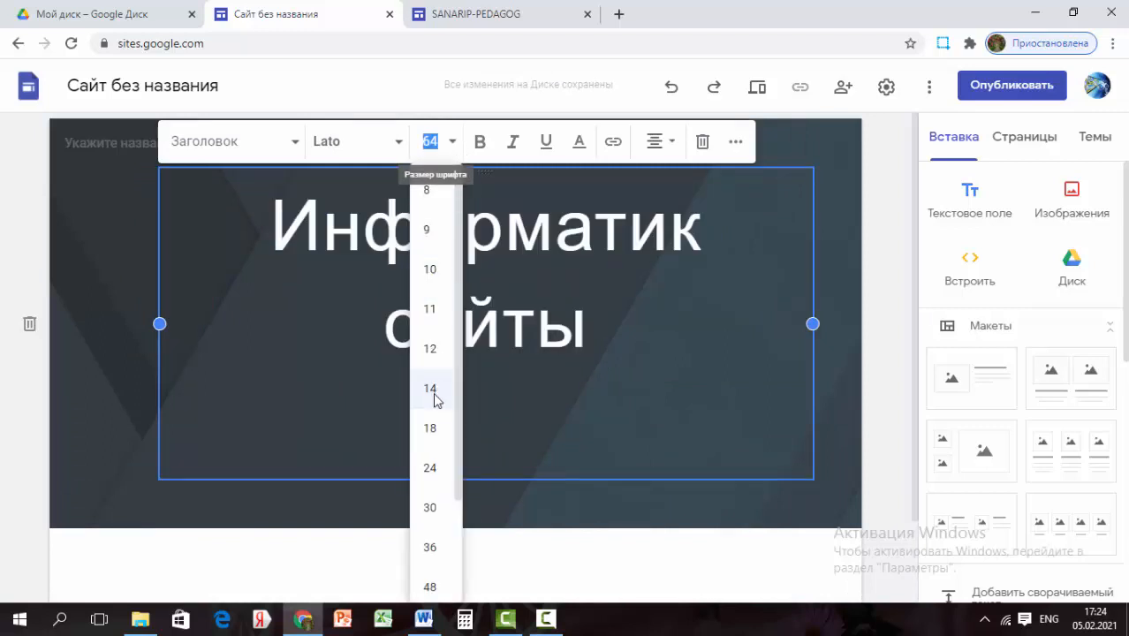
left_click(398, 146)
left_click(398, 146)
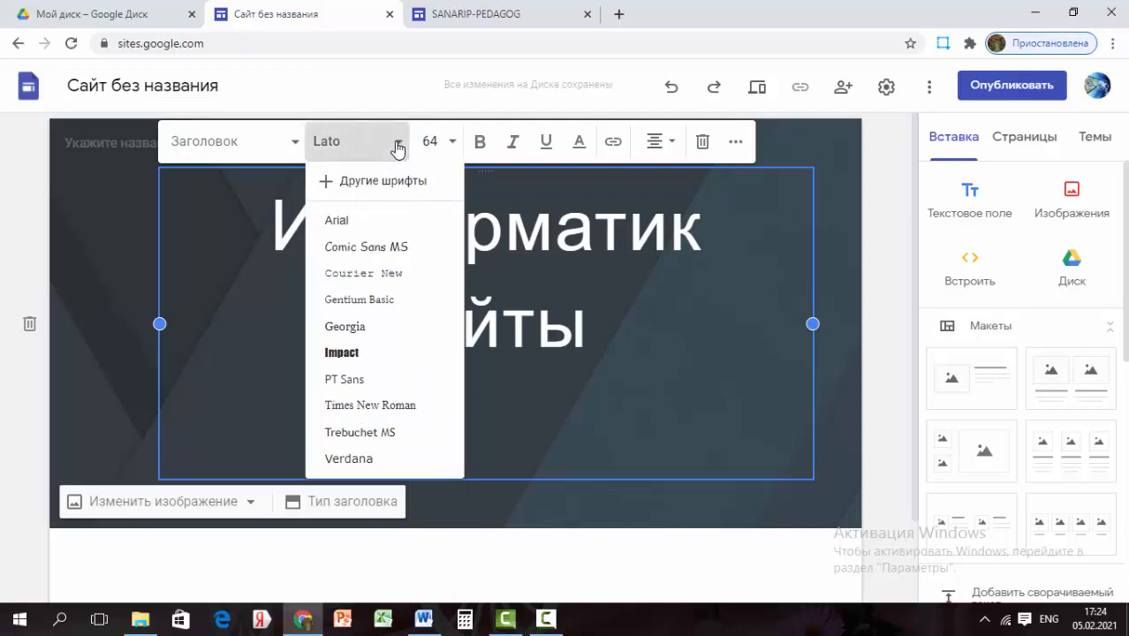
left_click(377, 353)
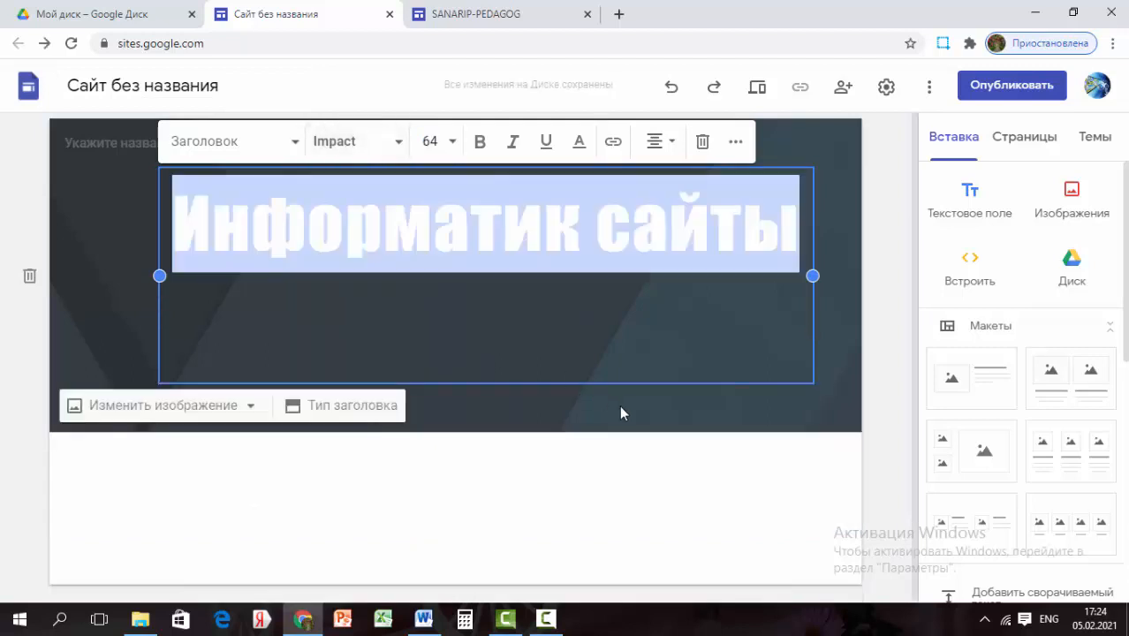
left_click(620, 406)
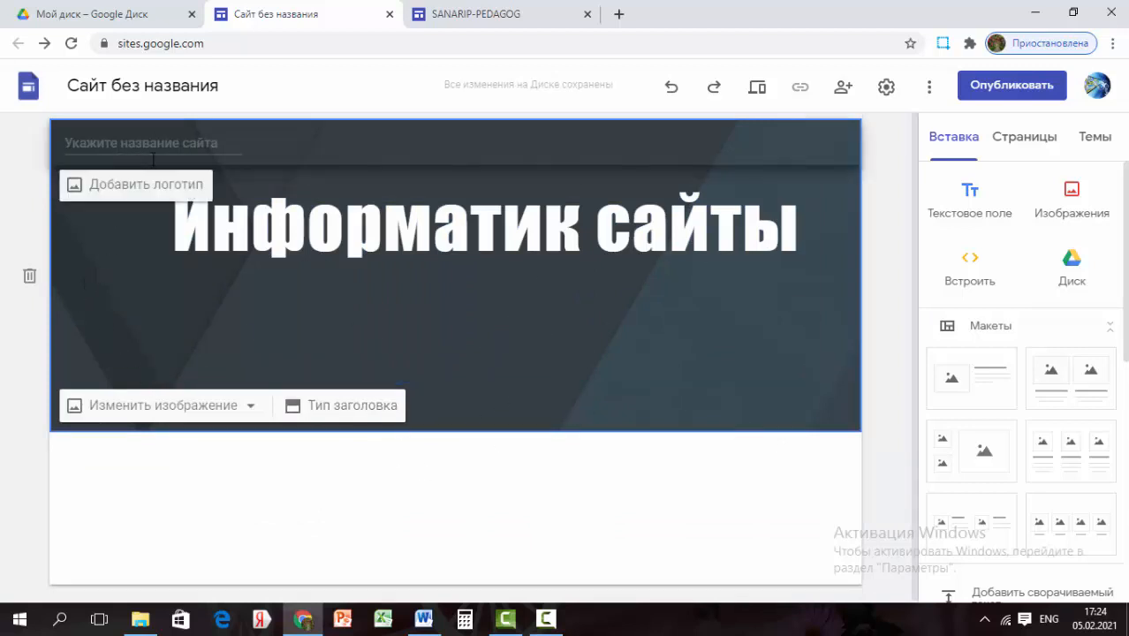
- Enter "Информатик сайты" as the site name in the header
left_click(150, 147)
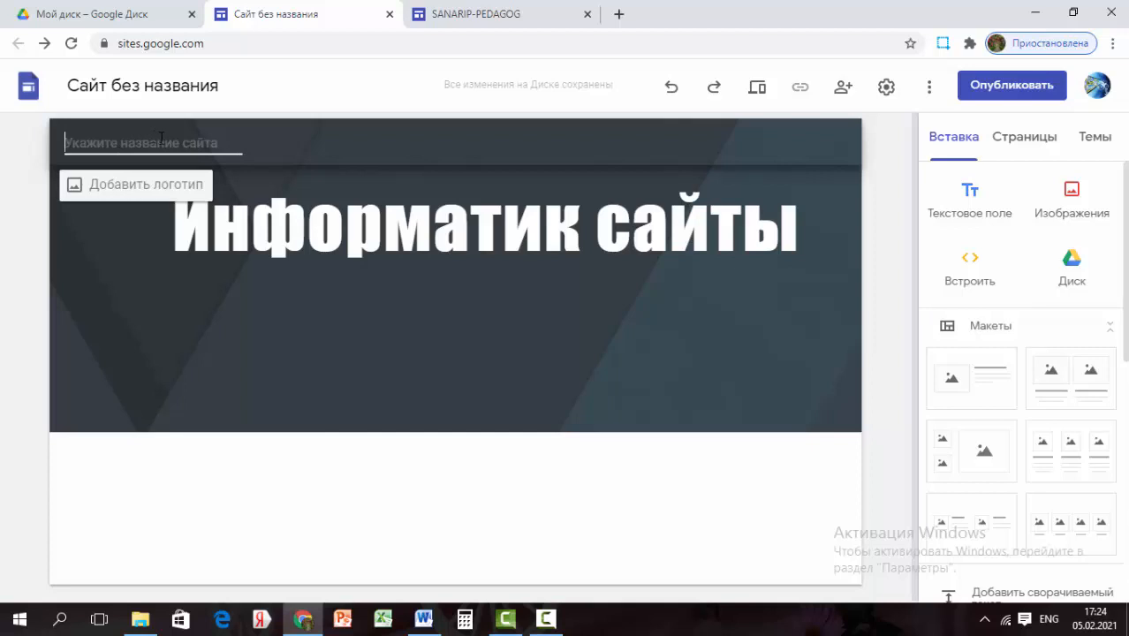
type("By")
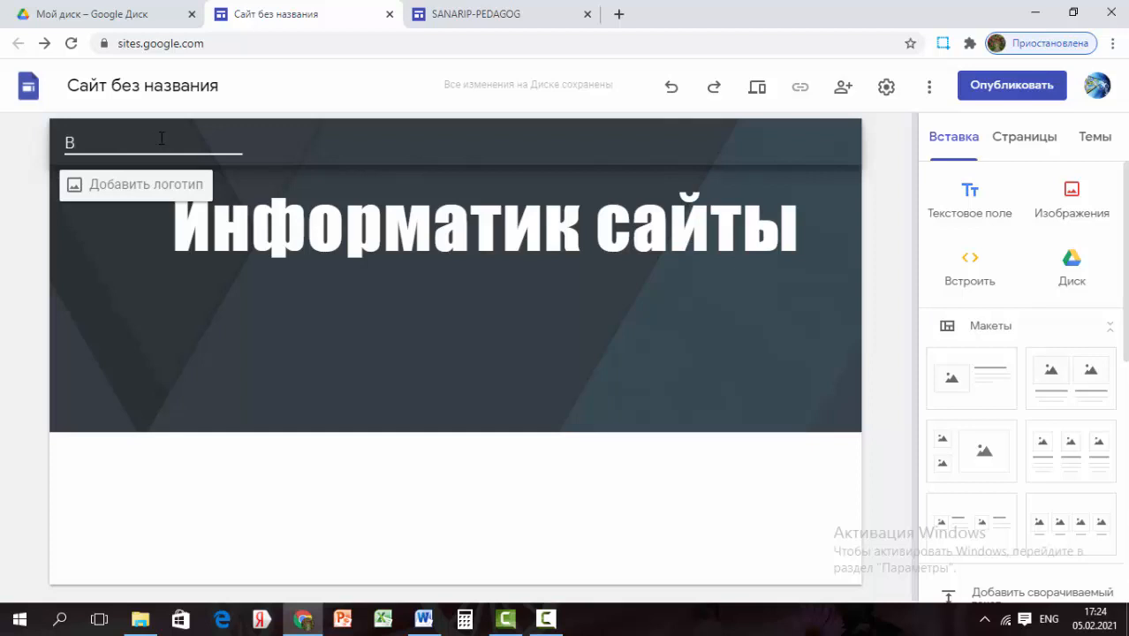
key("BackSpace")
key("alt+shift")
type("информатик сайты")
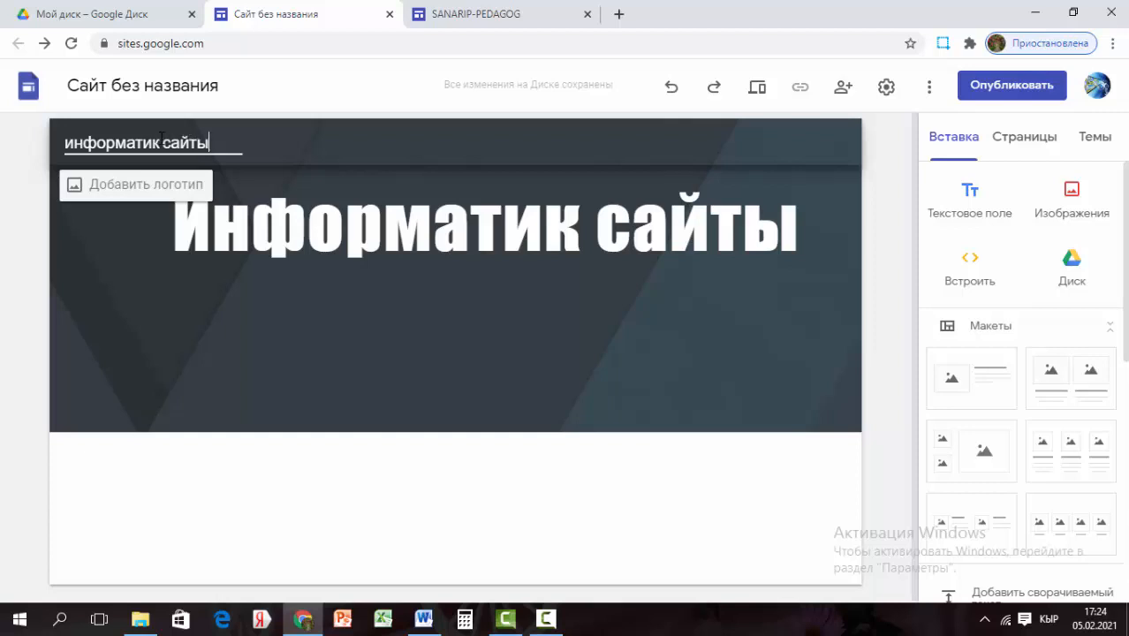
key("Home")
key("Delete")
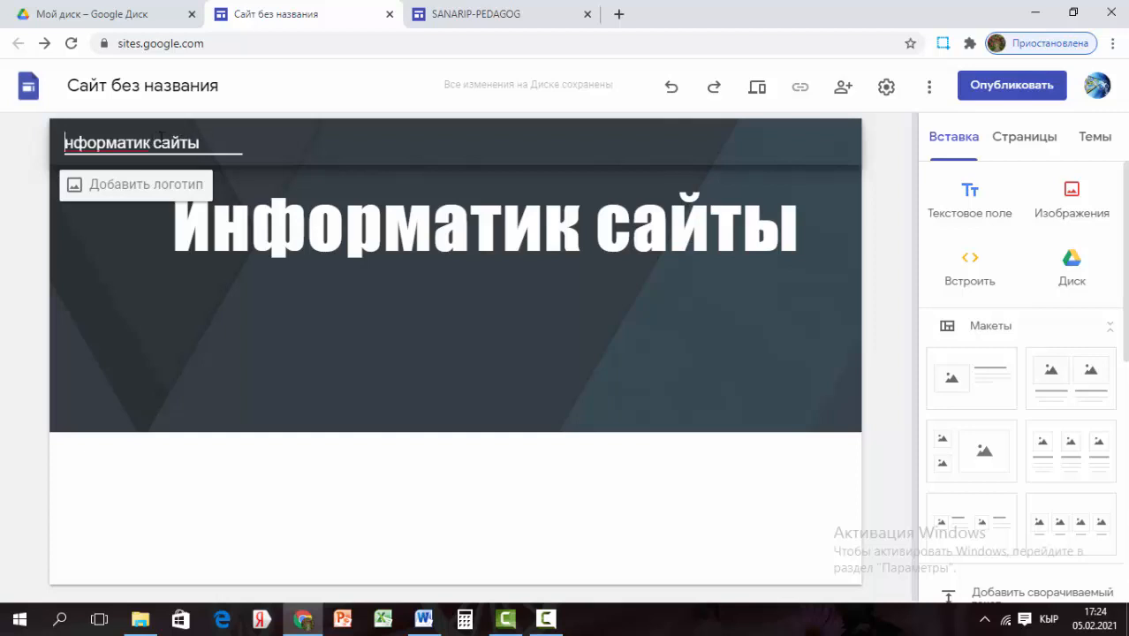
type("И")
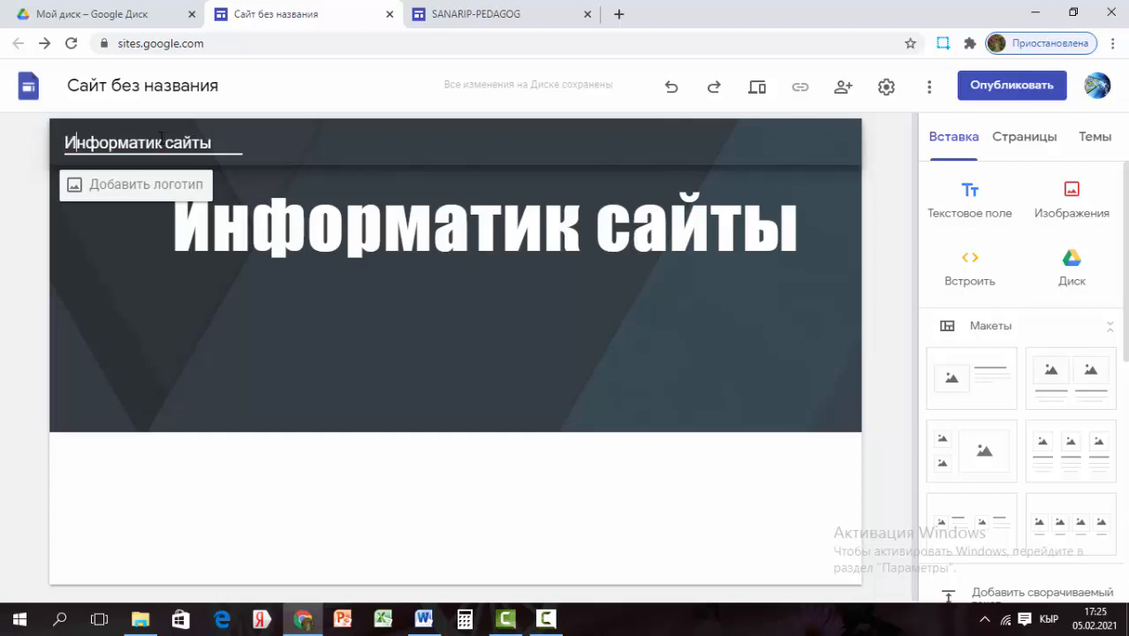
- Upload the image Рисунок3 as the site's logo and close the brand image settings
left_click(120, 191)
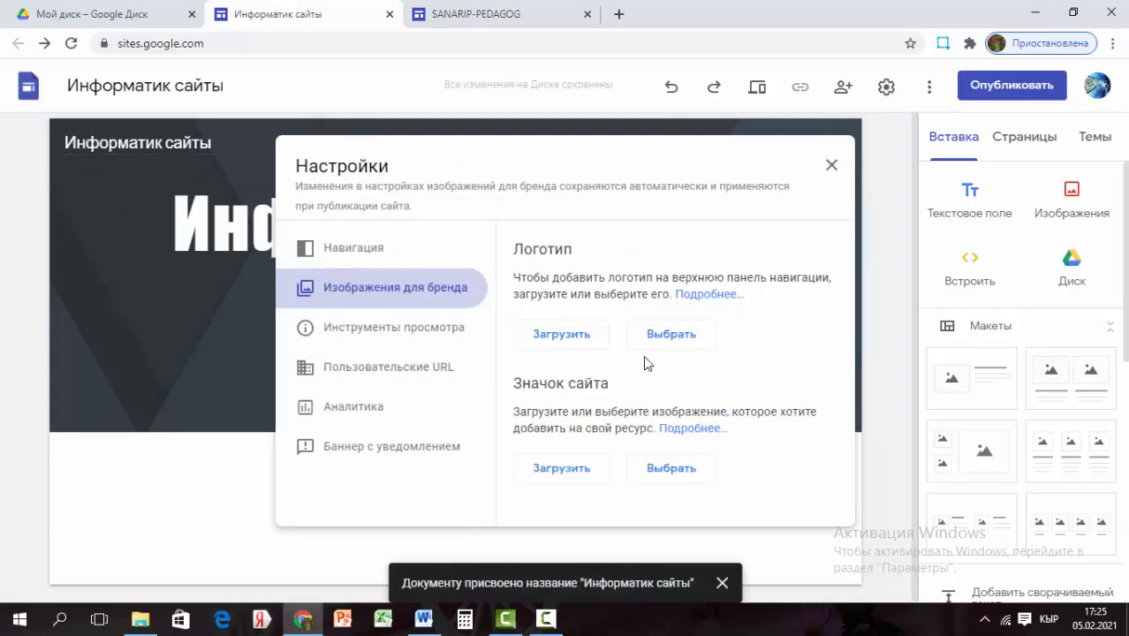
left_click(569, 339)
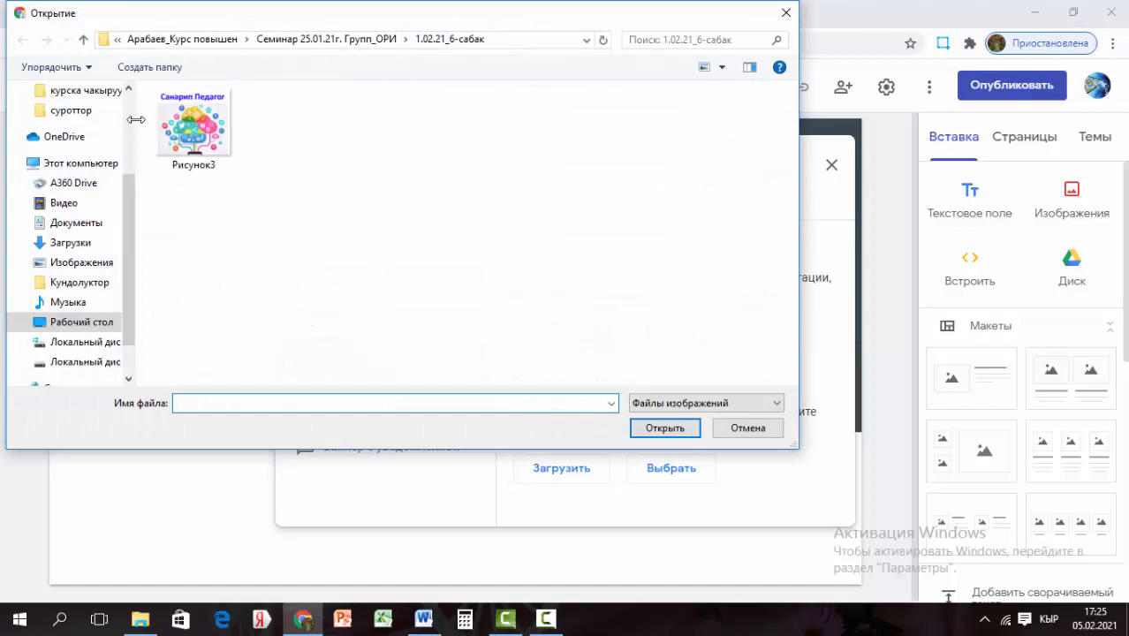
left_click(212, 142)
left_click(664, 429)
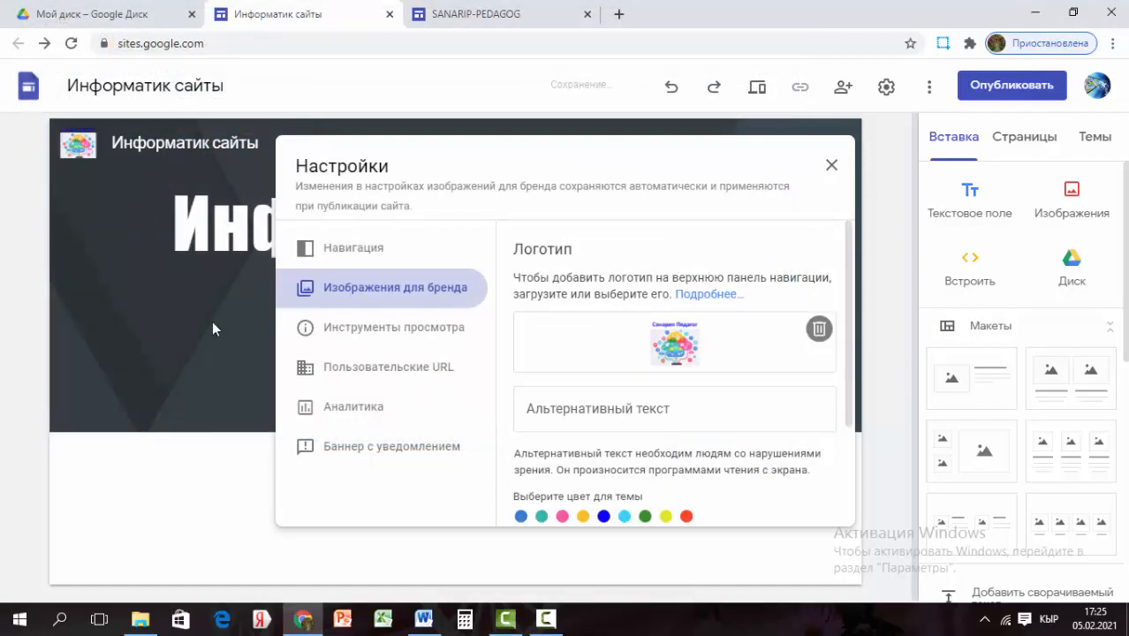
left_click(832, 166)
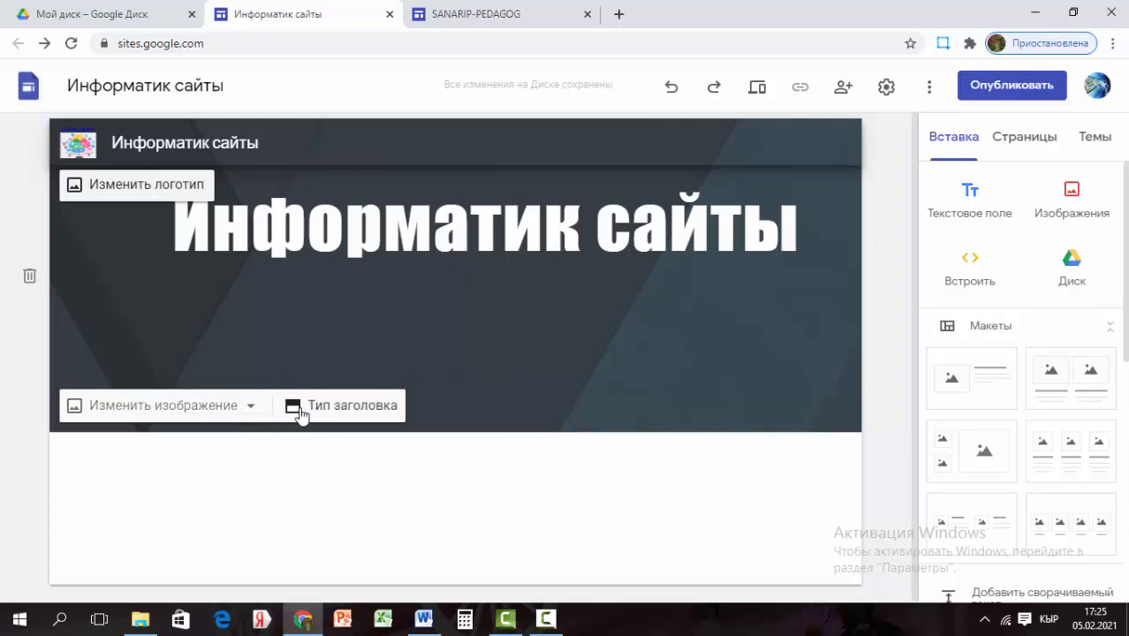
- Try the header types Обложка, Большой баннер, Баннер and Только заголовок, and settle on Обложка
left_click(301, 411)
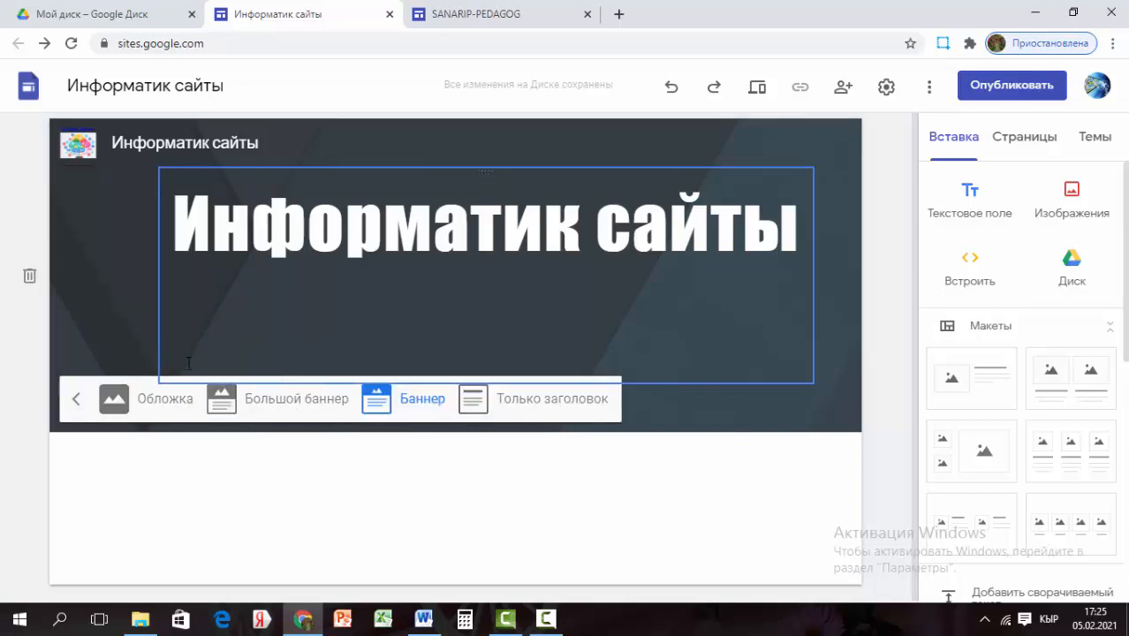
left_click(151, 408)
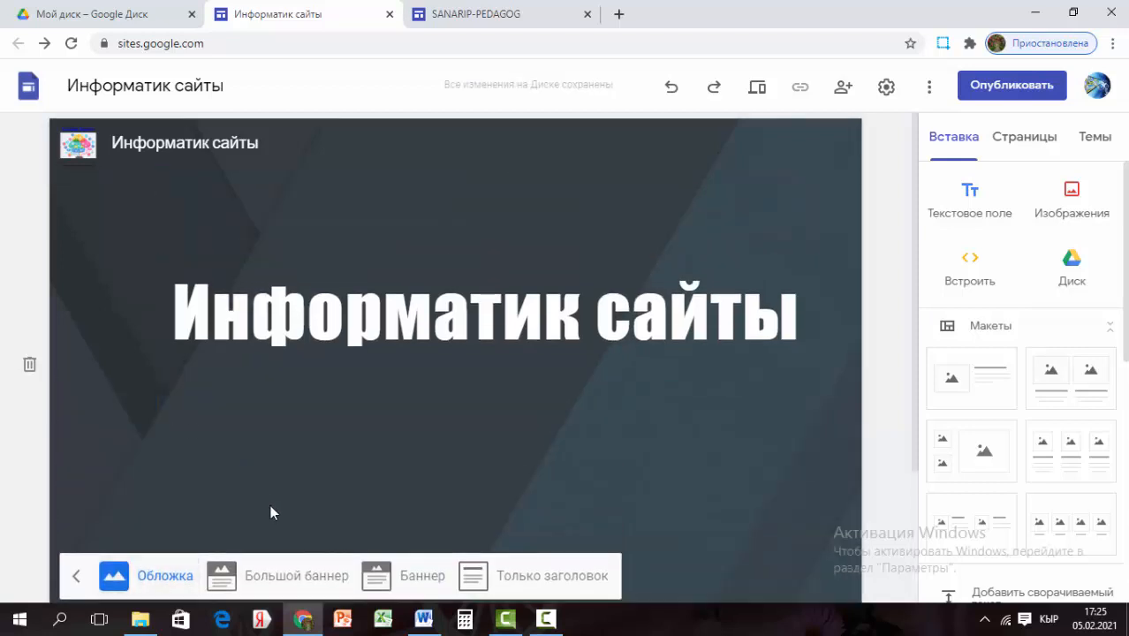
left_click(281, 586)
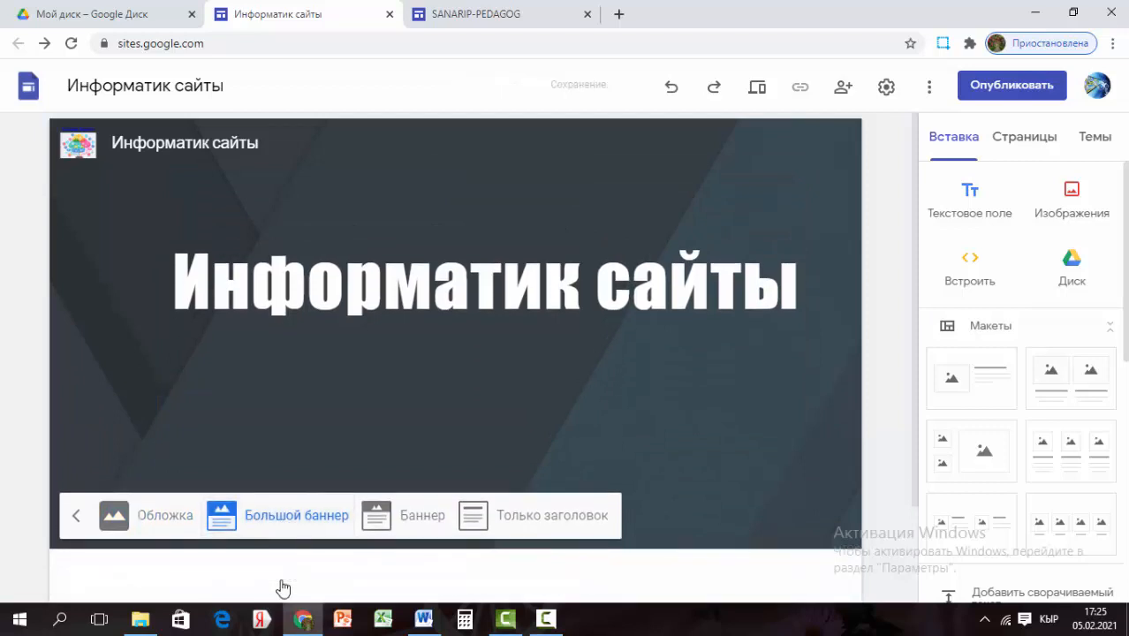
left_click(422, 522)
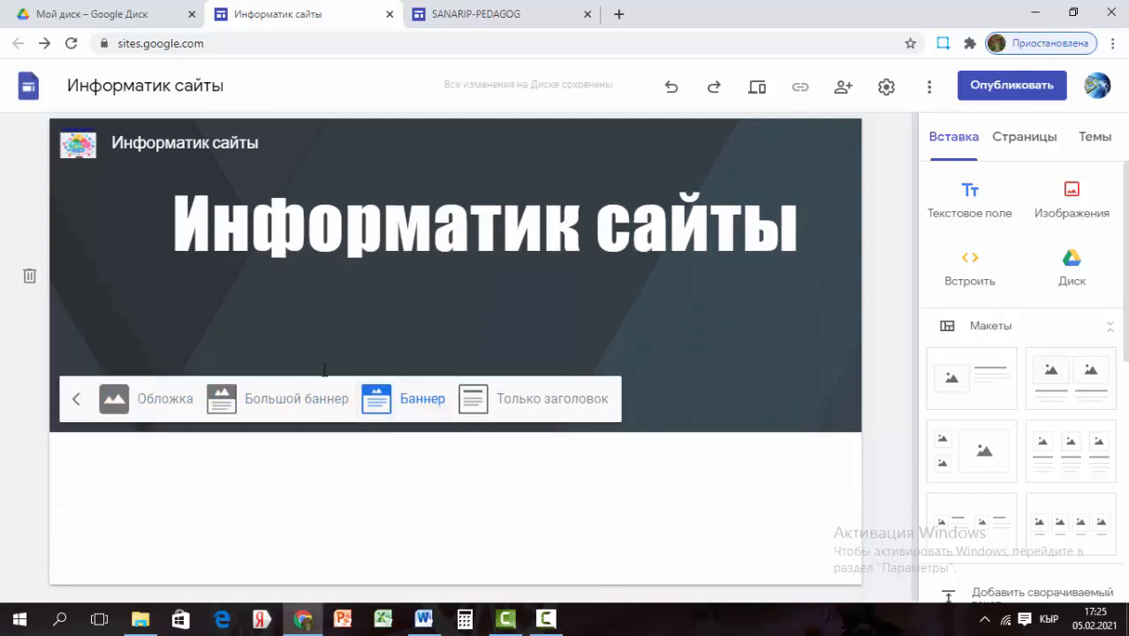
left_click(499, 412)
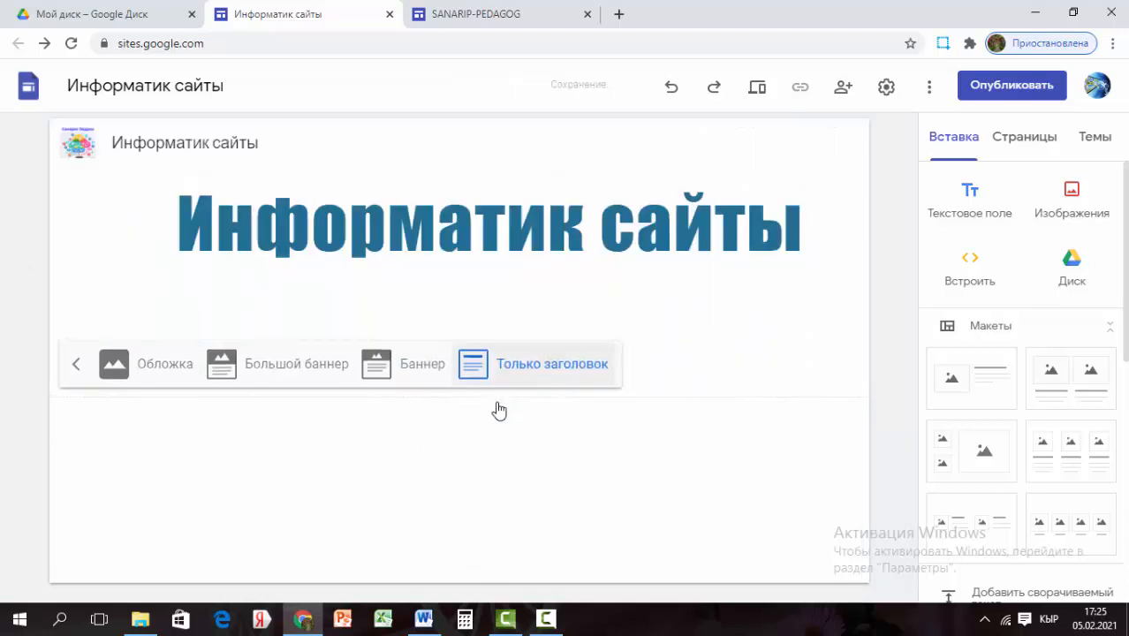
left_click(152, 362)
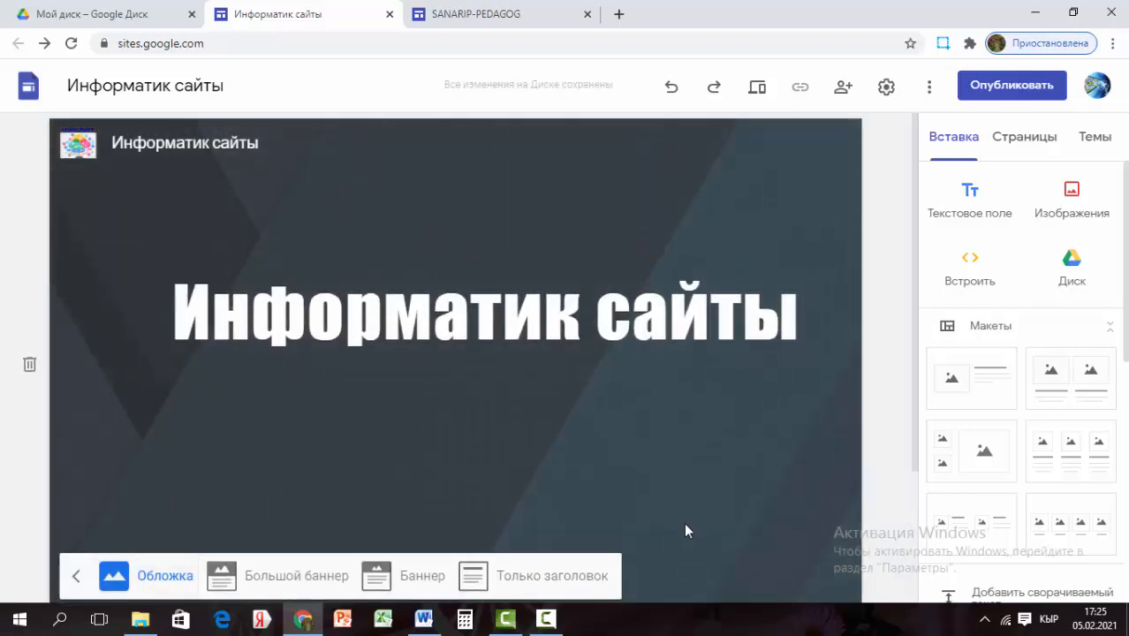
left_click(683, 522)
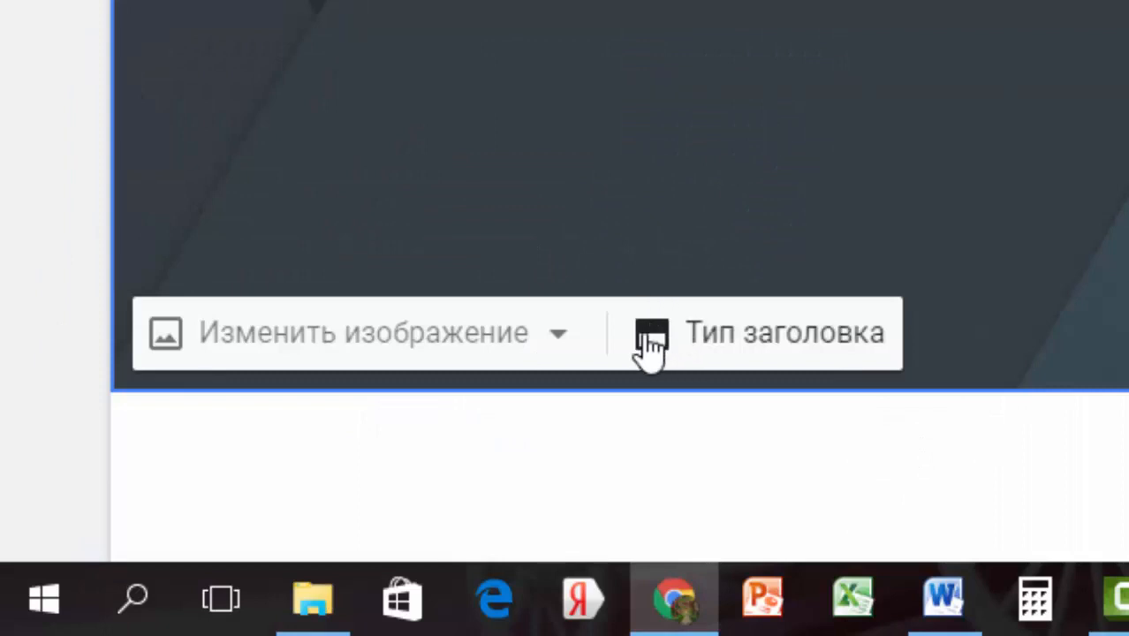
- Replace the header background with the gallery photo of a laptop, coffee cup and notepad on a wooden table
left_click(559, 340)
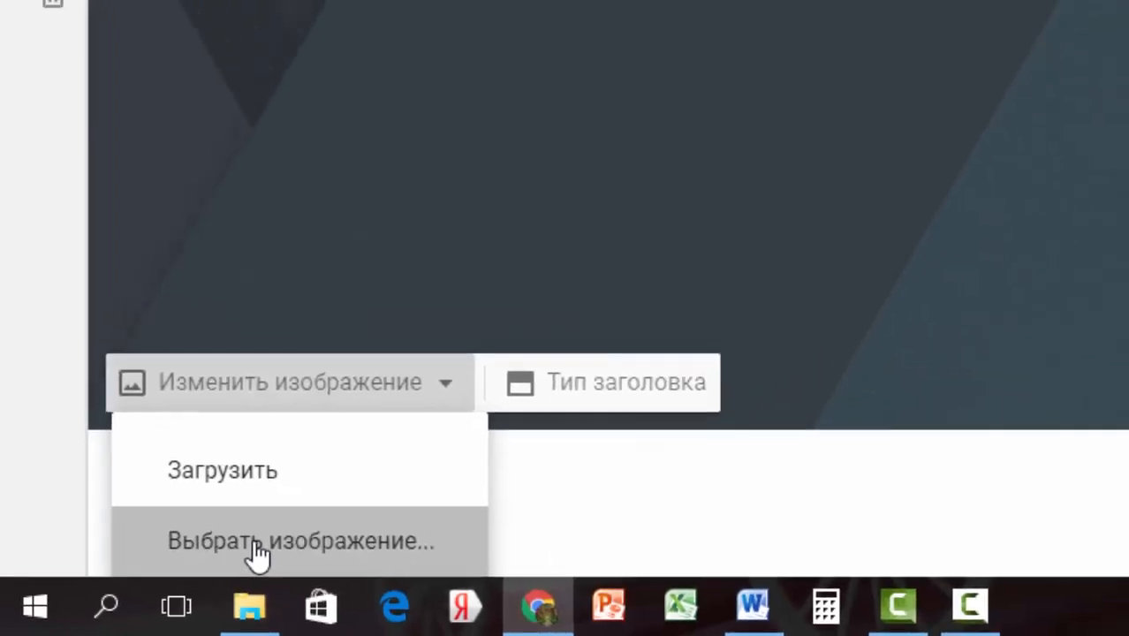
left_click(323, 530)
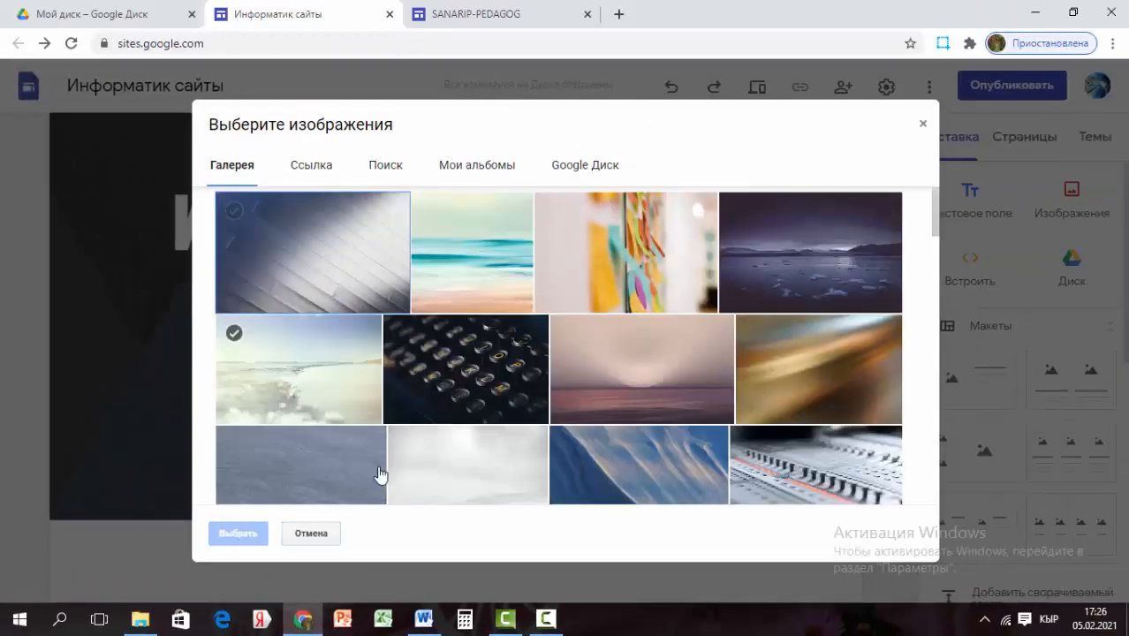
scroll(530, 337, "down", 5)
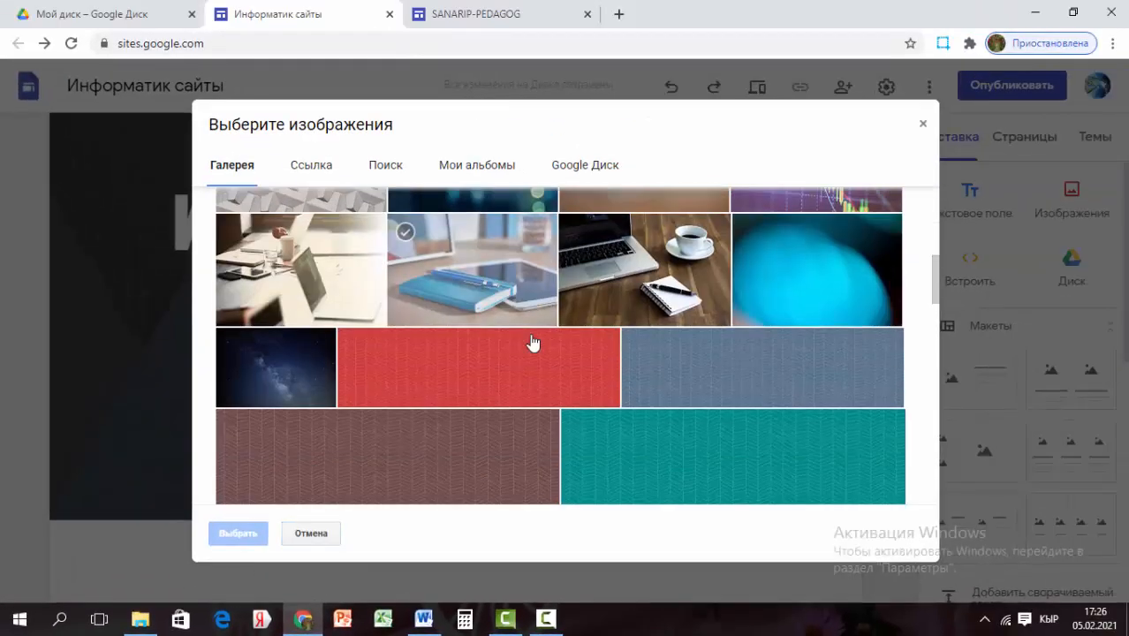
scroll(530, 335, "down", 5)
scroll(499, 432, "down", 2)
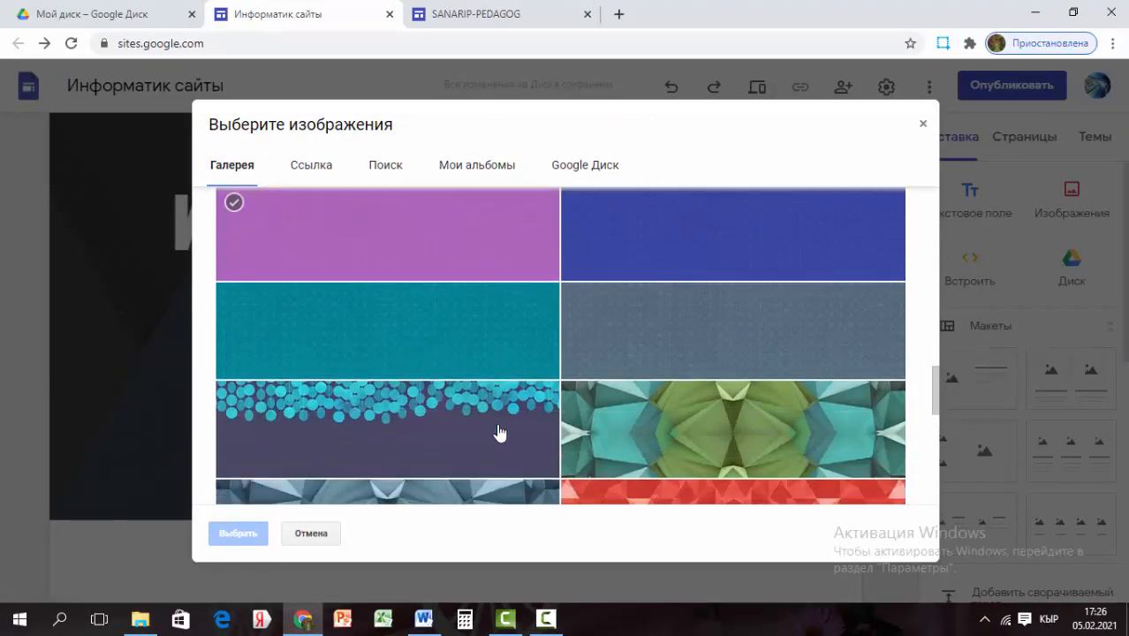
scroll(499, 432, "up", 8)
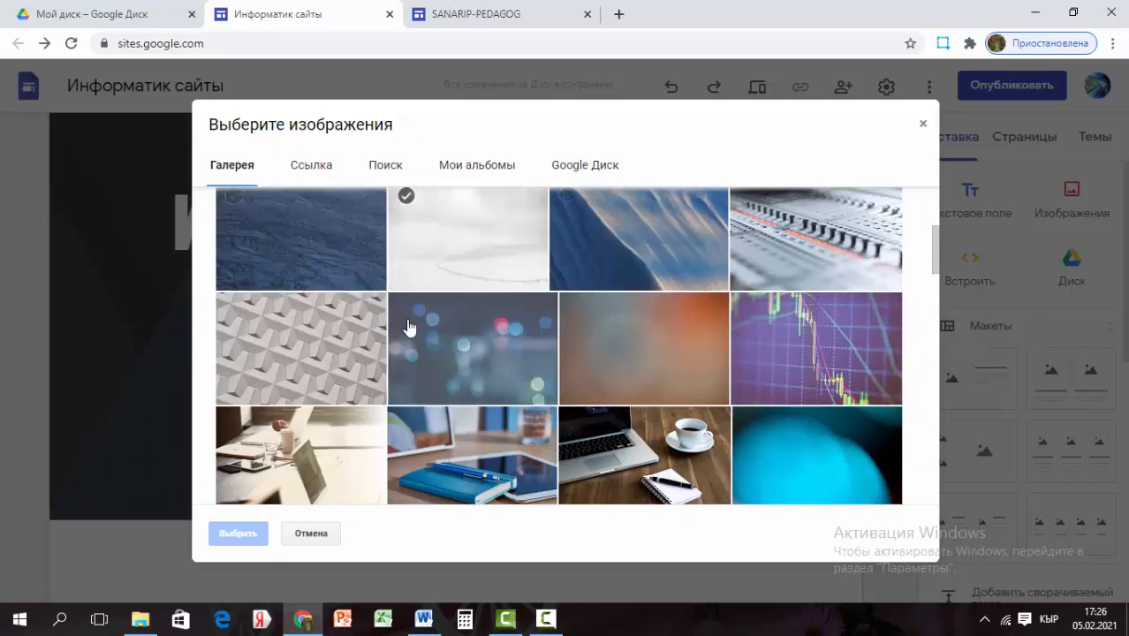
left_click(616, 451)
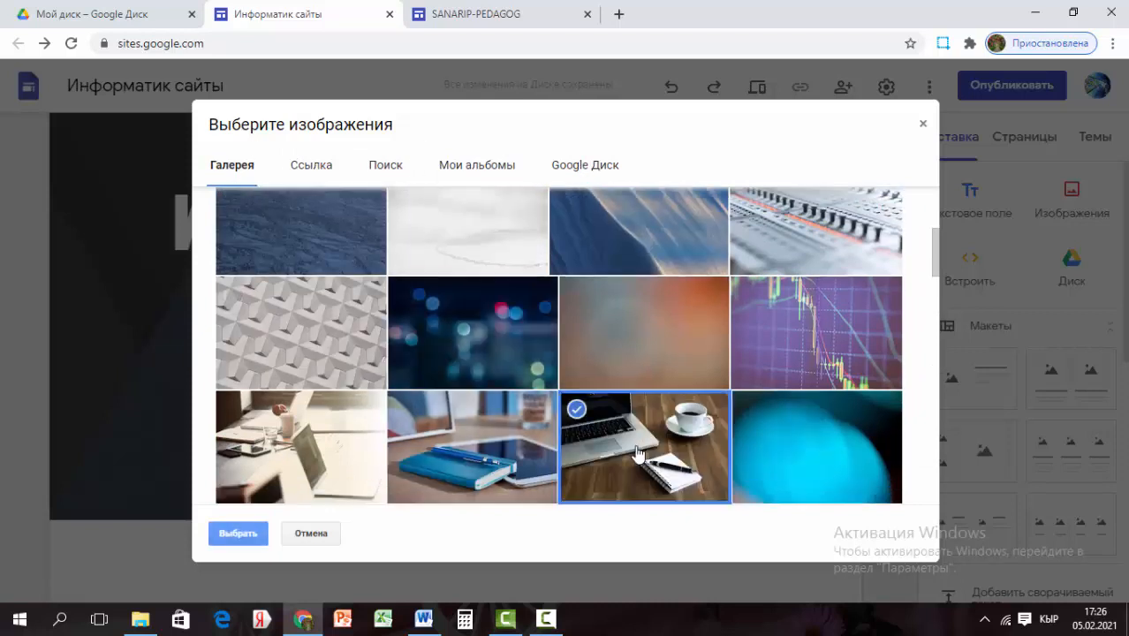
left_click(238, 534)
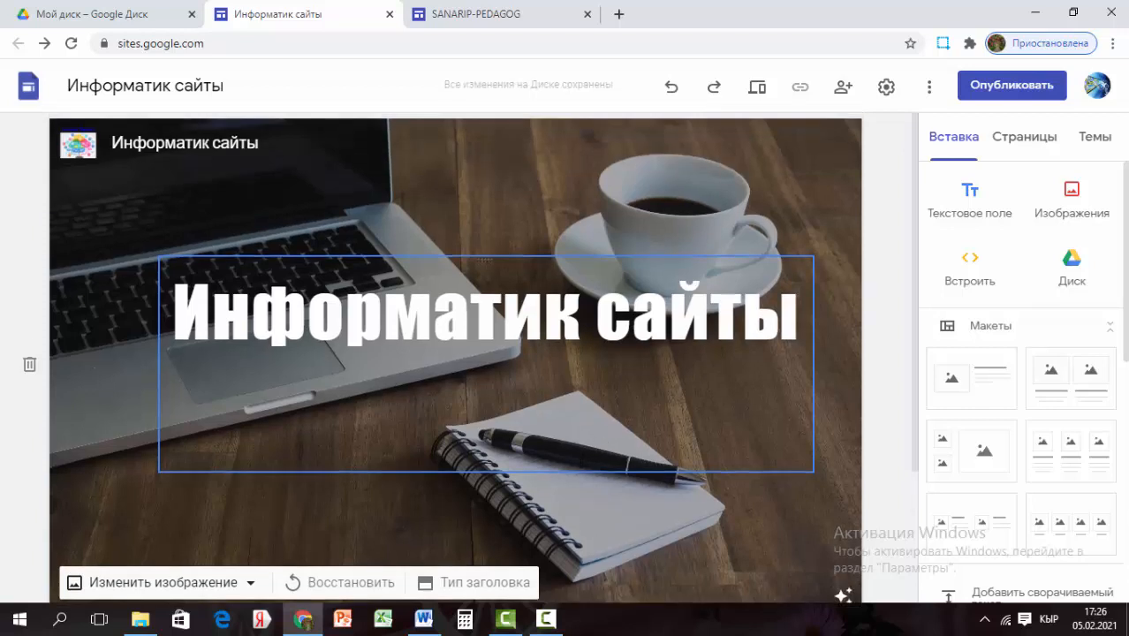
- Add a text box below the header with the paragraph "Педагог коомдун бекемдигин, интелектуалдык деңгээлин сактап турат. Ал педагогдук кесибиндеги өзгөрүүлөргө, жаңы талаптарга даяр болууга тийиш."
scroll(579, 461, "down", 2)
scroll(580, 461, "up", 2)
scroll(602, 427, "down", 2)
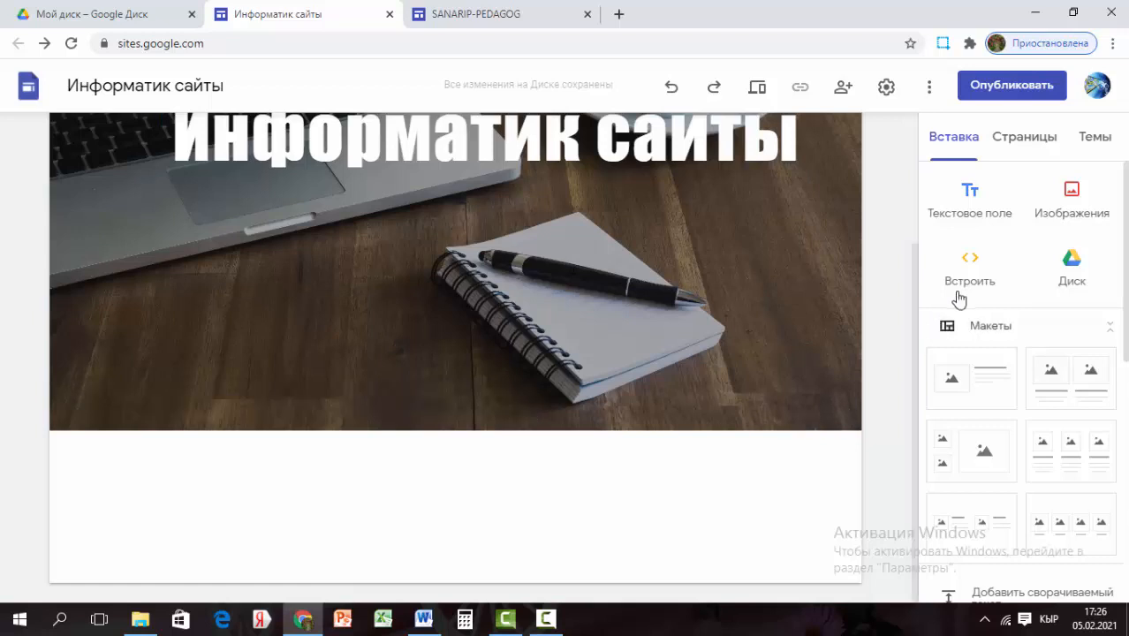
left_click(956, 155)
left_click(974, 214)
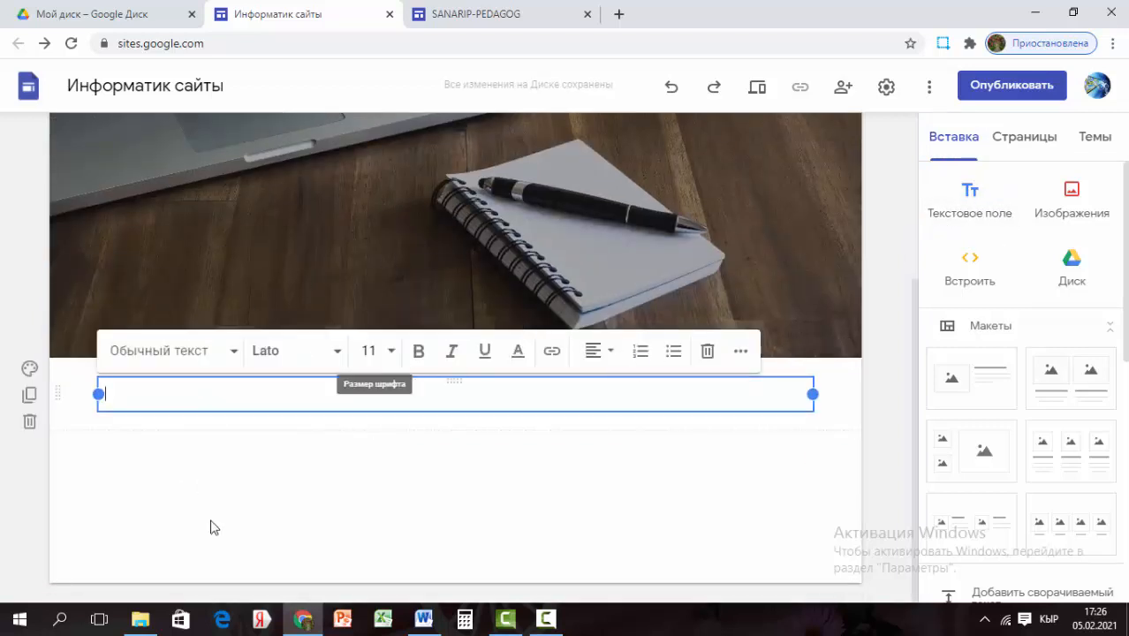
mouse_move(424, 618)
type("Педагог коомдун бекемдигин, интелектуалдык деңгээлин сактап турат.  Ал педагогдук кесибиндеги өзгөрүүлөргө, жаңы талаптарга даяр болууга тийиш.")
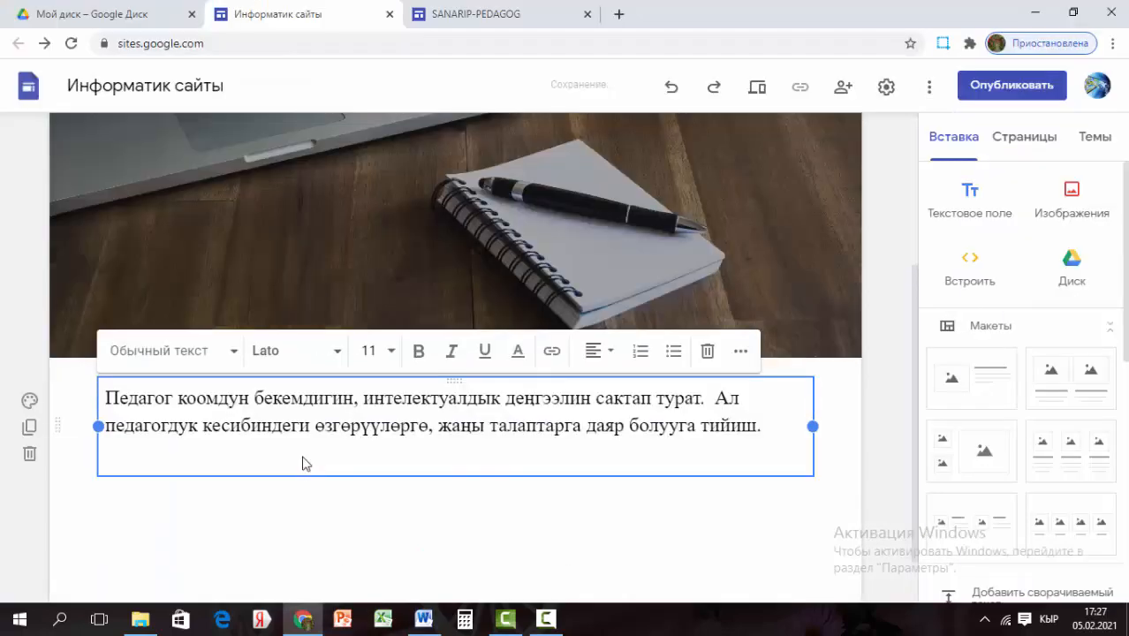
left_click(327, 497)
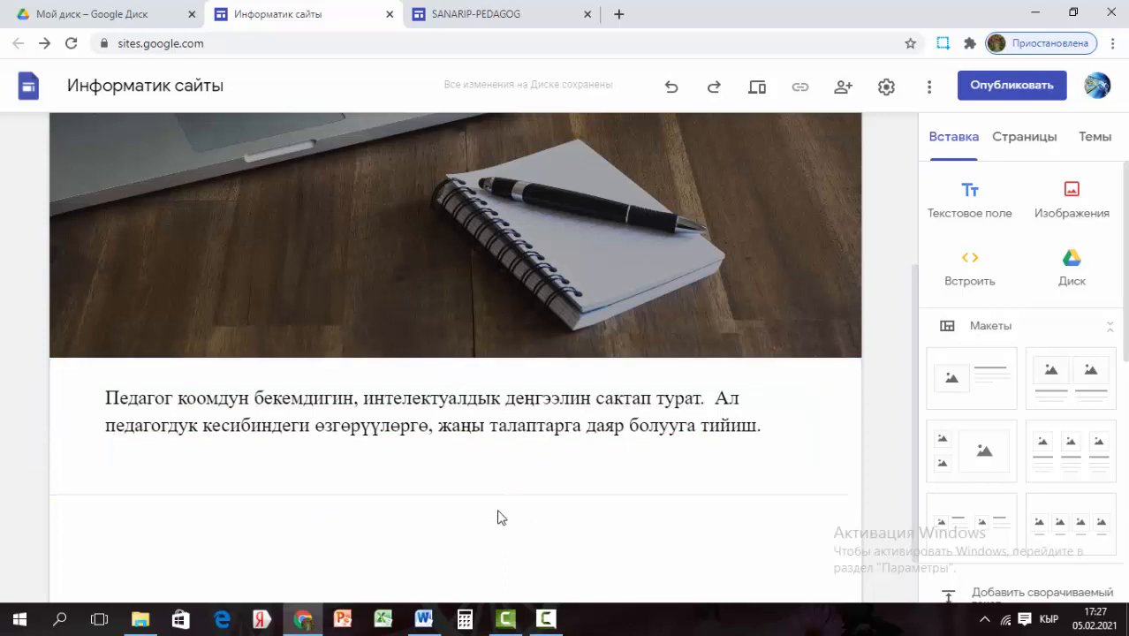
- Add a second text box below the paragraph reading "Информатик мугалимдер үчүн сайт"
left_click(991, 200)
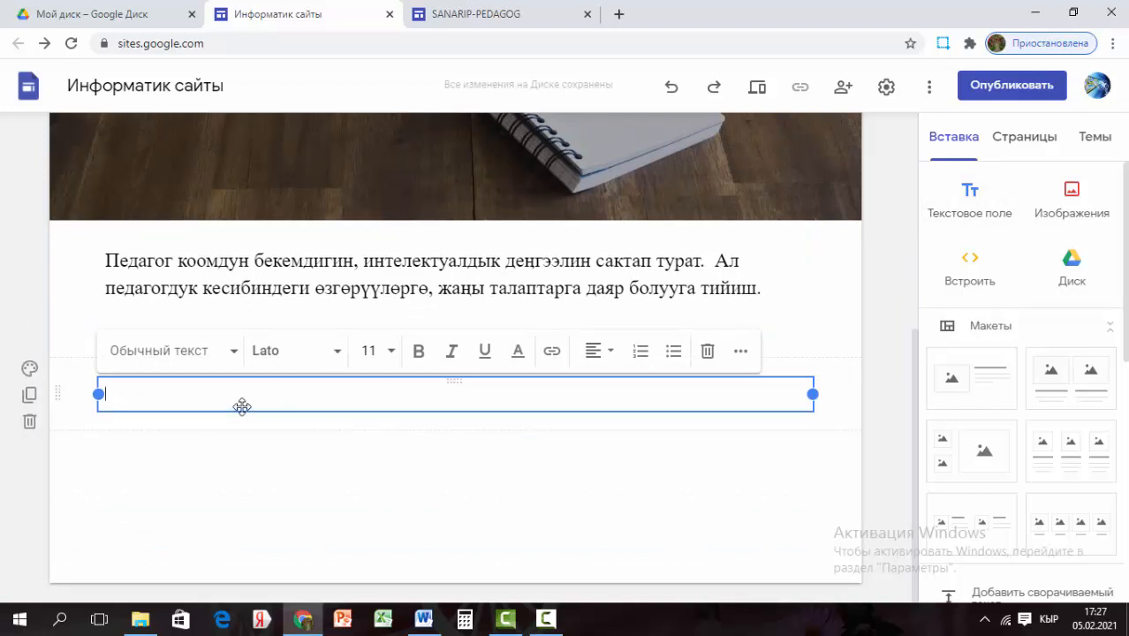
type("Информатик мугалимдерүчүн")
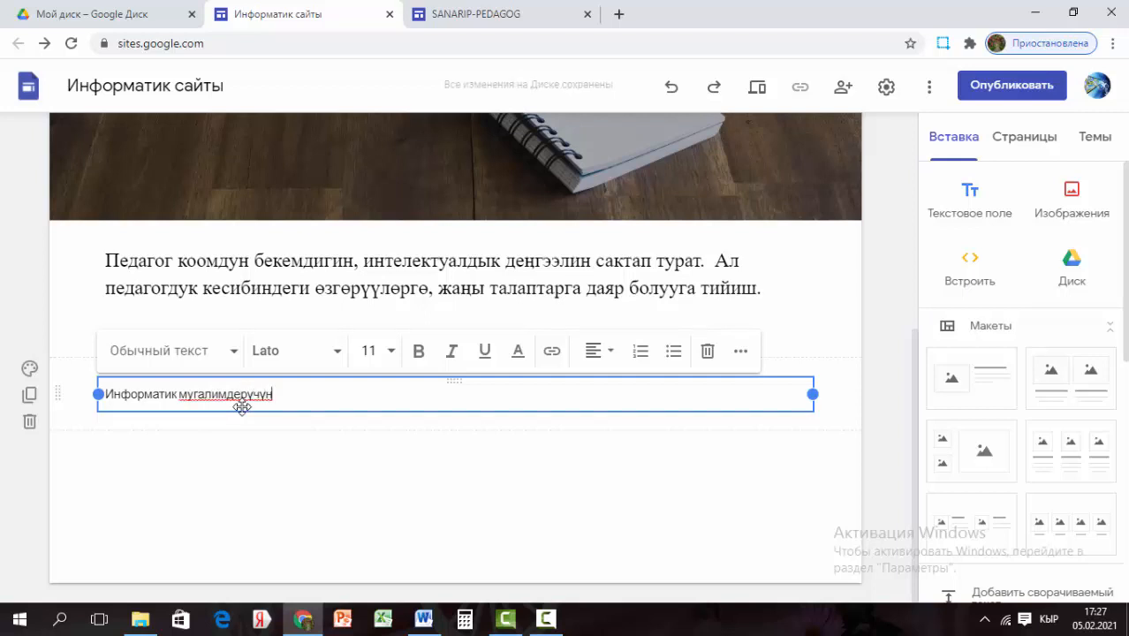
left_click(249, 394)
type("үчүн")
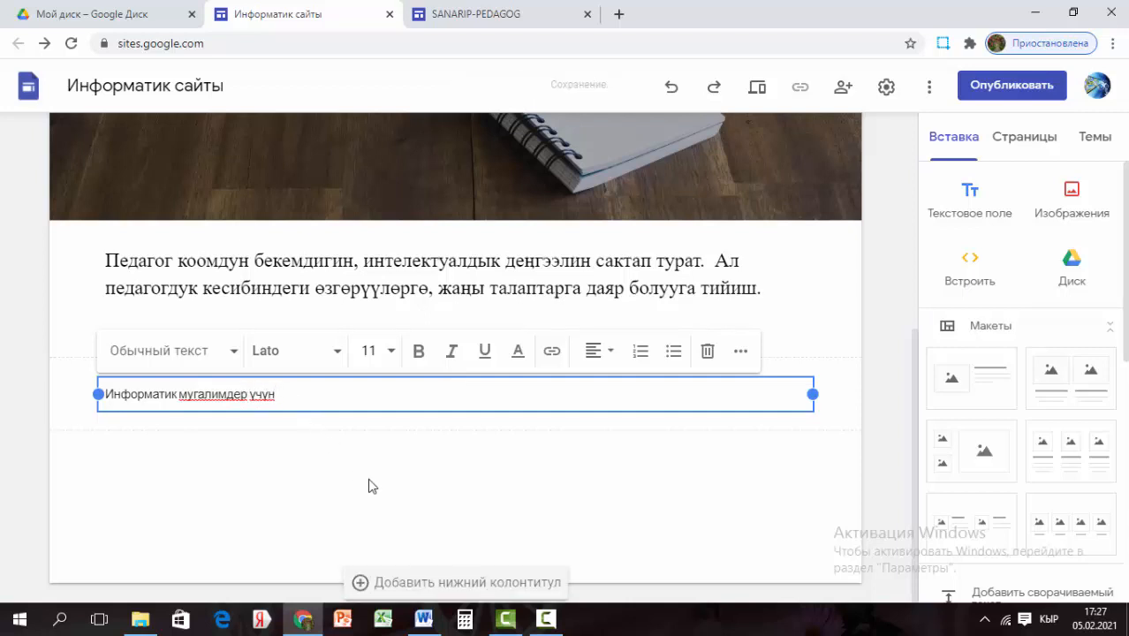
type(" сайт")
left_click(610, 492)
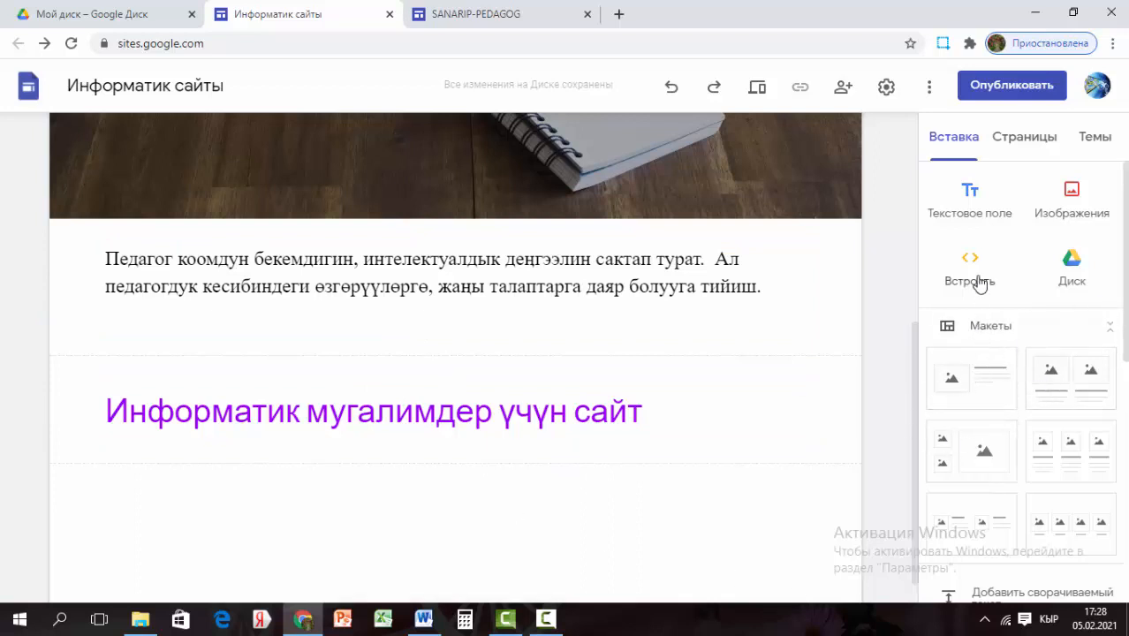
- Start an image carousel and browse to the суроттор folder inside 5.02.21г_10-сабак for the images to upload
scroll(978, 395, "down", 3)
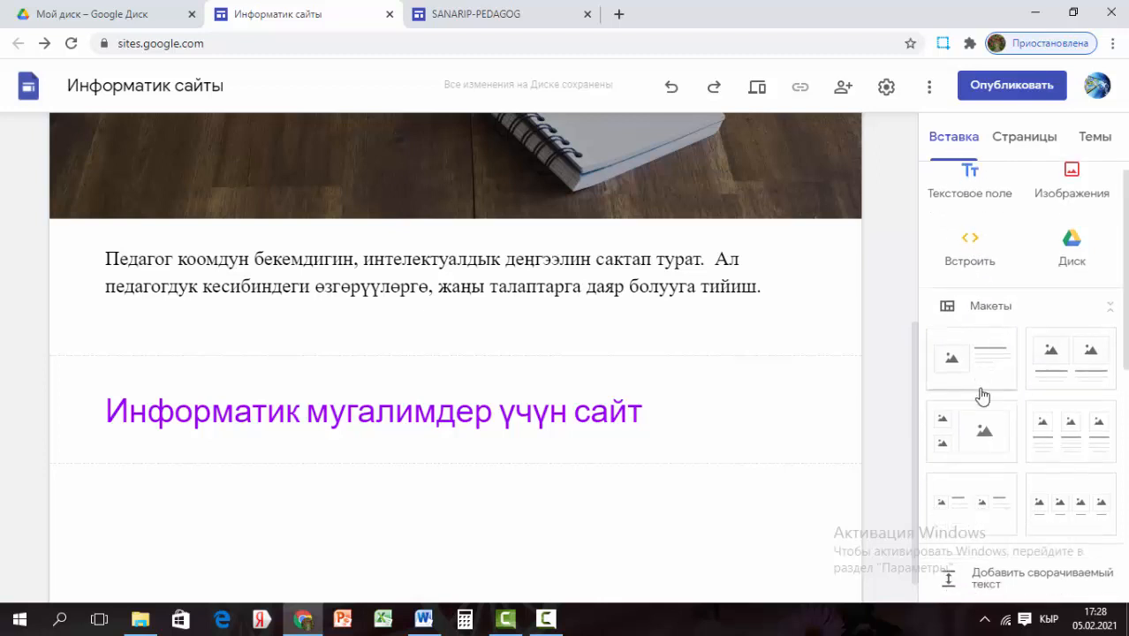
scroll(982, 397, "down", 1)
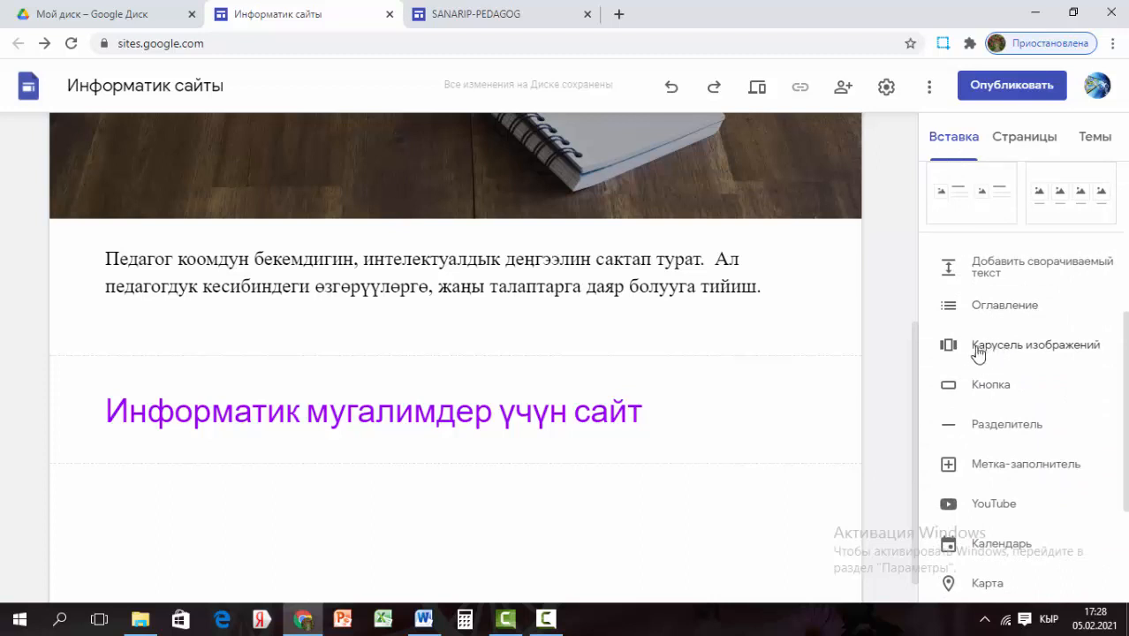
left_click(984, 351)
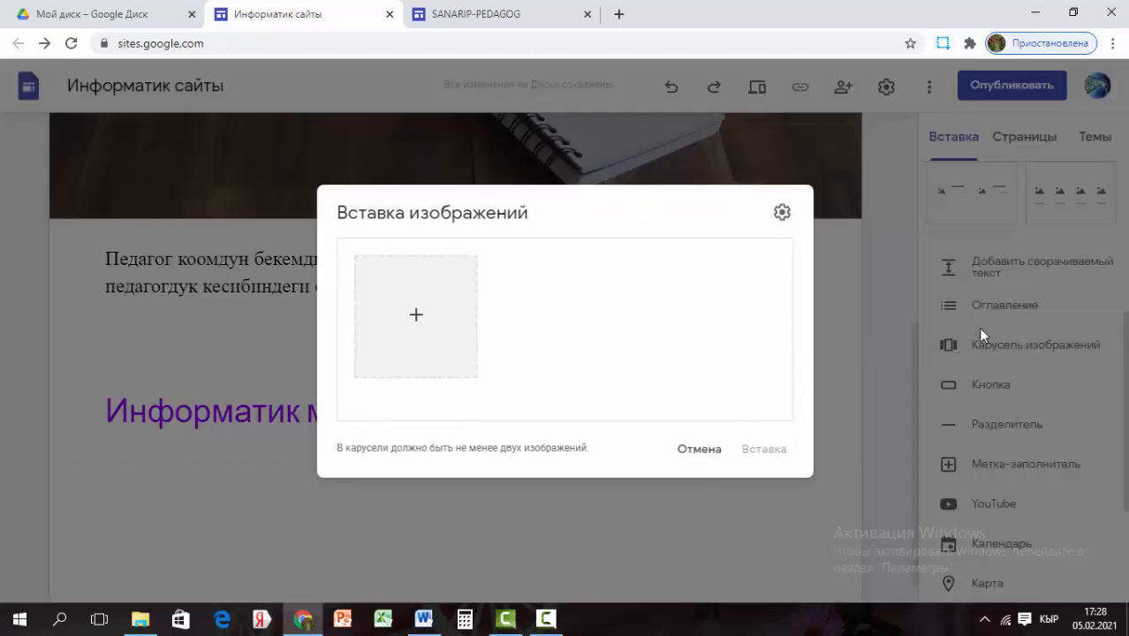
left_click(429, 329)
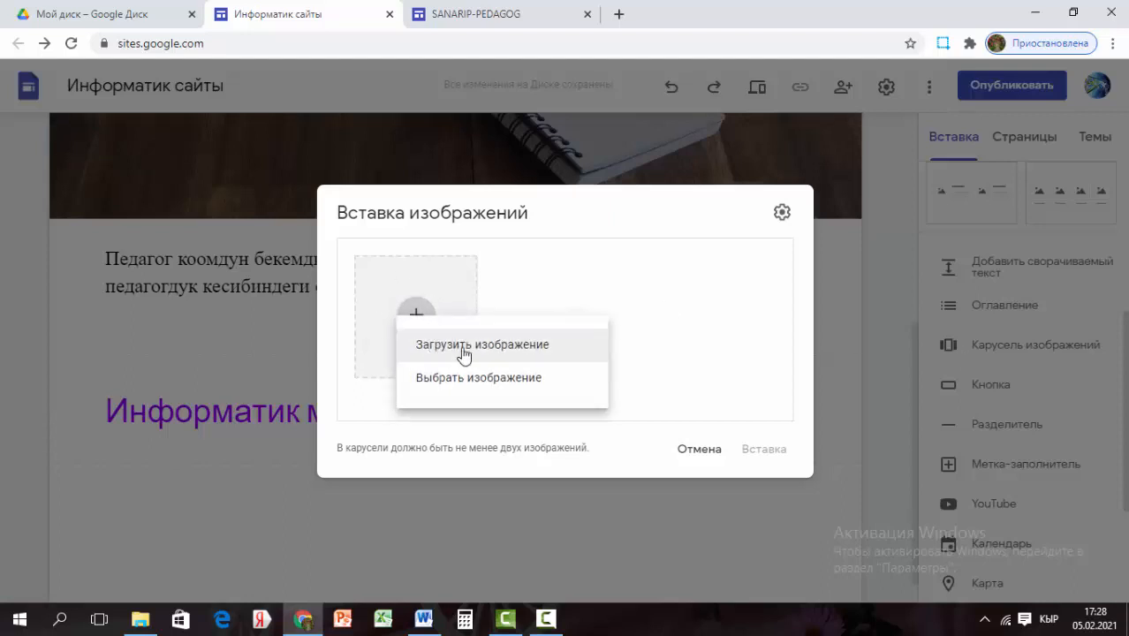
left_click(464, 353)
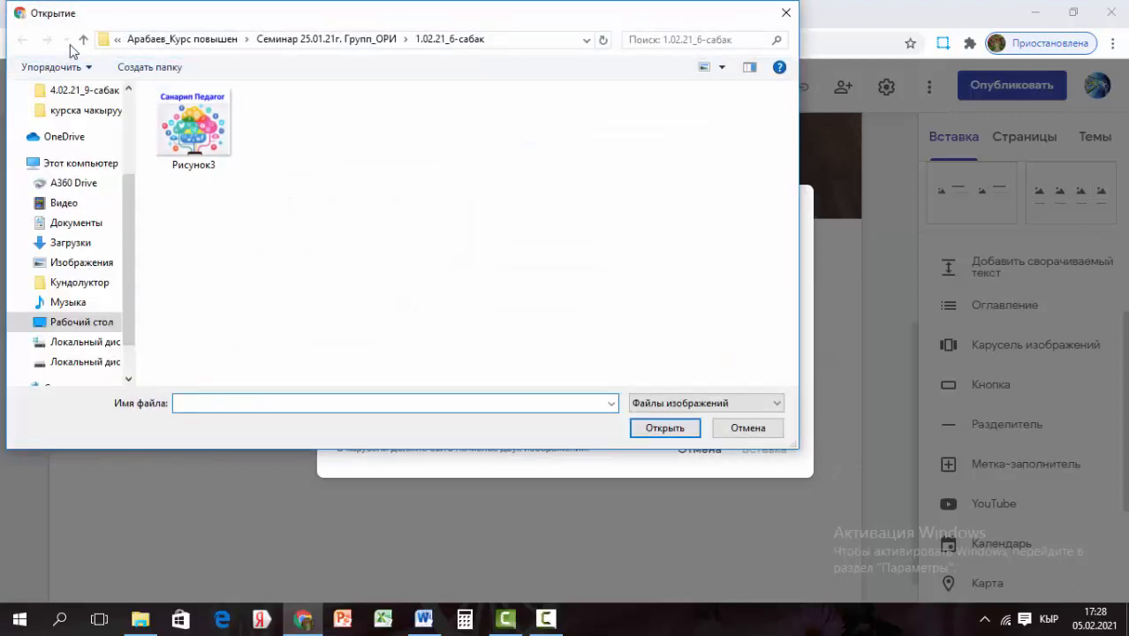
left_click(84, 46)
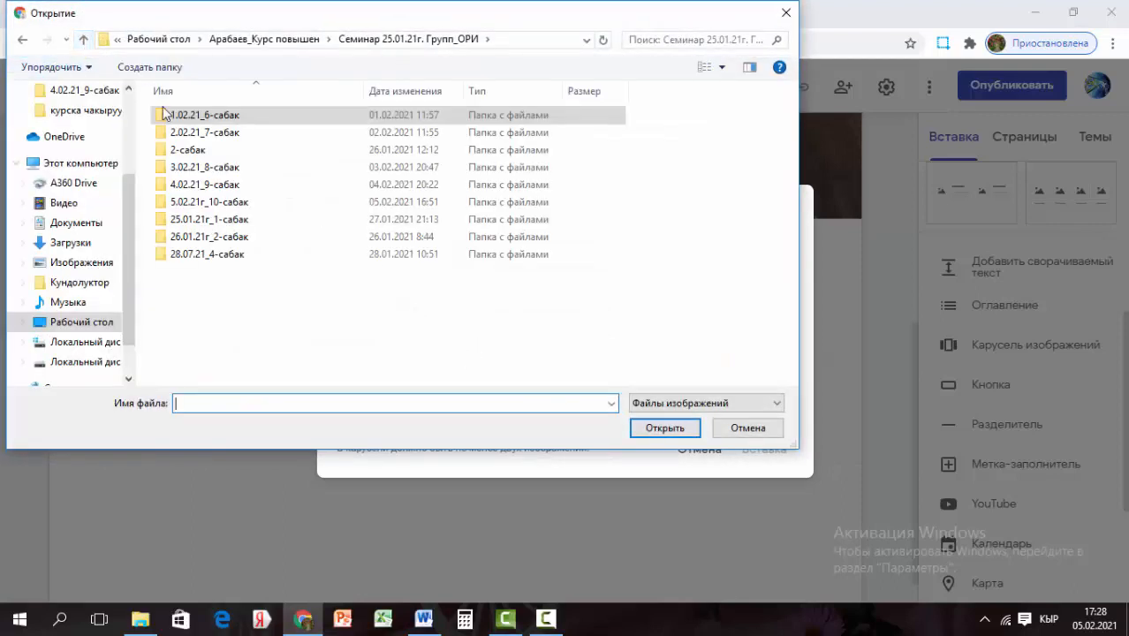
double_click(250, 205)
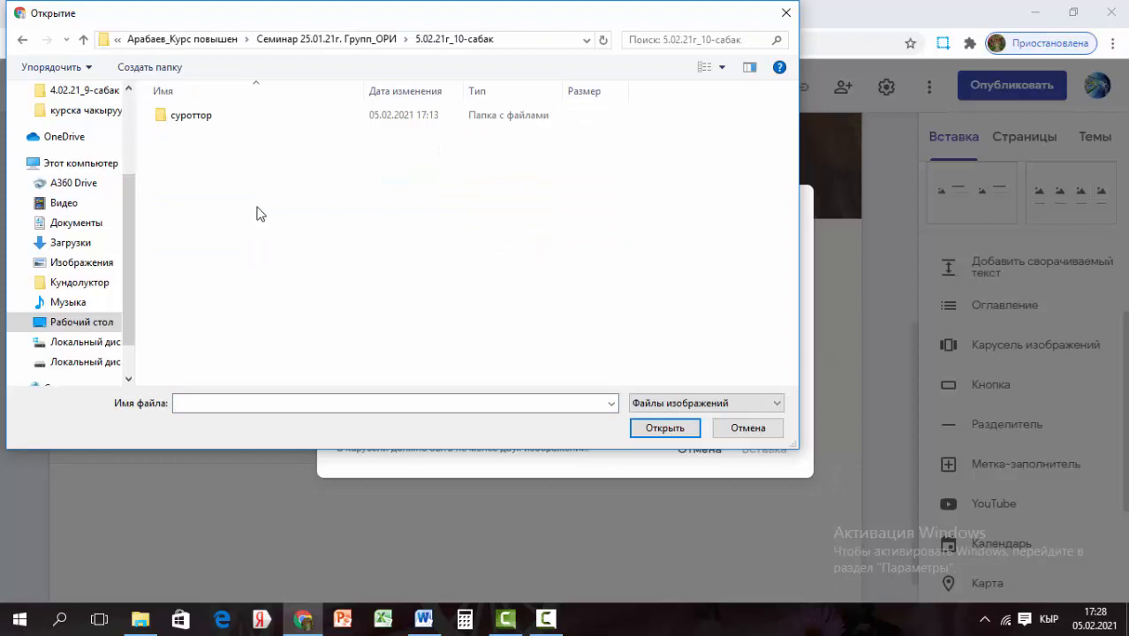
double_click(222, 115)
- Upload all images from the суроттор folder and insert the carousel below the "Информатик мугалимдер үчүн сайт" text
left_click(220, 157)
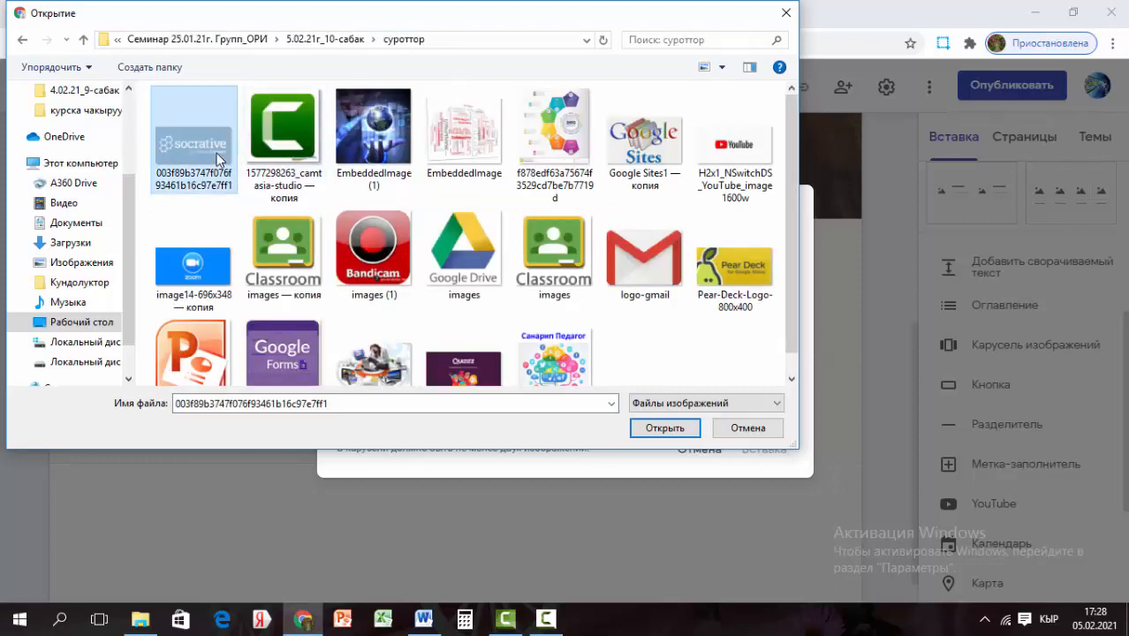
key("shift+Right")
key("shift+Right")
key("shift+Right")
key("shift+Right")
key("shift+Right")
key("shift+Right")
key("shift+Right")
key("shift+Right")
key("shift+Right")
key("shift+Right")
key("shift+Right")
key("shift+Right")
key("shift+Right")
key("shift+Right")
key("shift+Right")
key("shift+Right")
key("shift+Right")
key("shift+Right")
key("shift+Right")
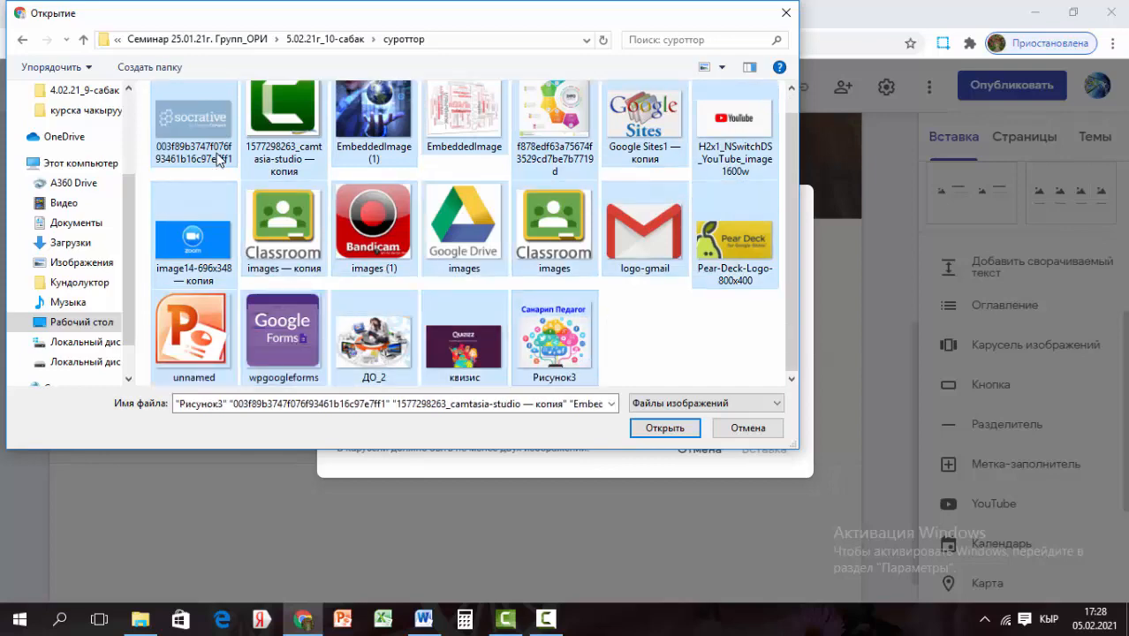
left_click(664, 428)
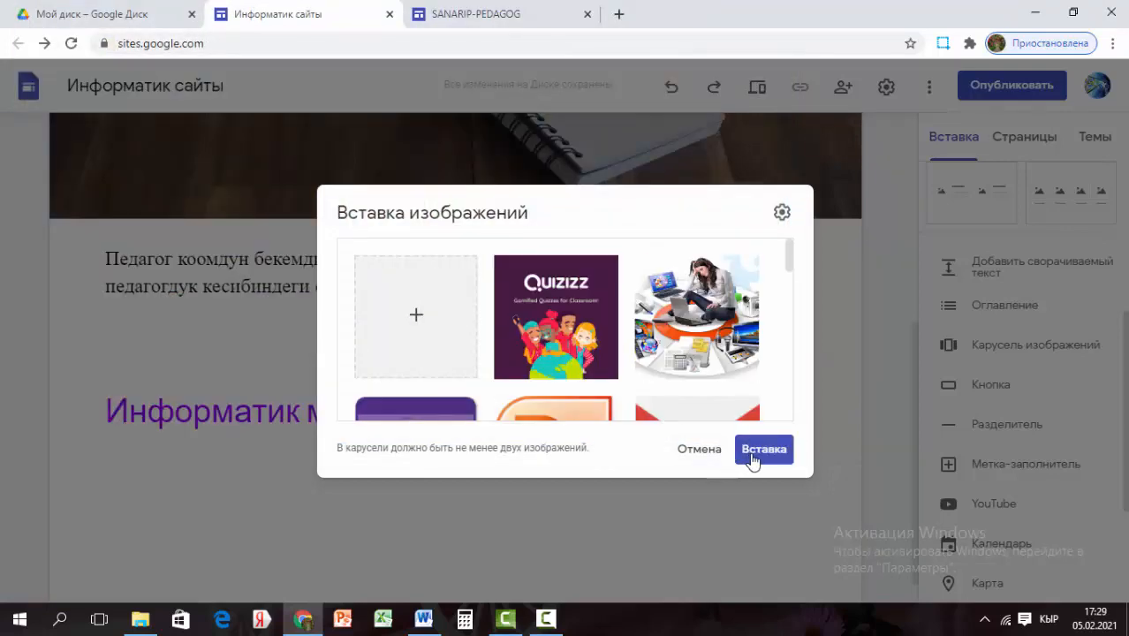
left_click(763, 448)
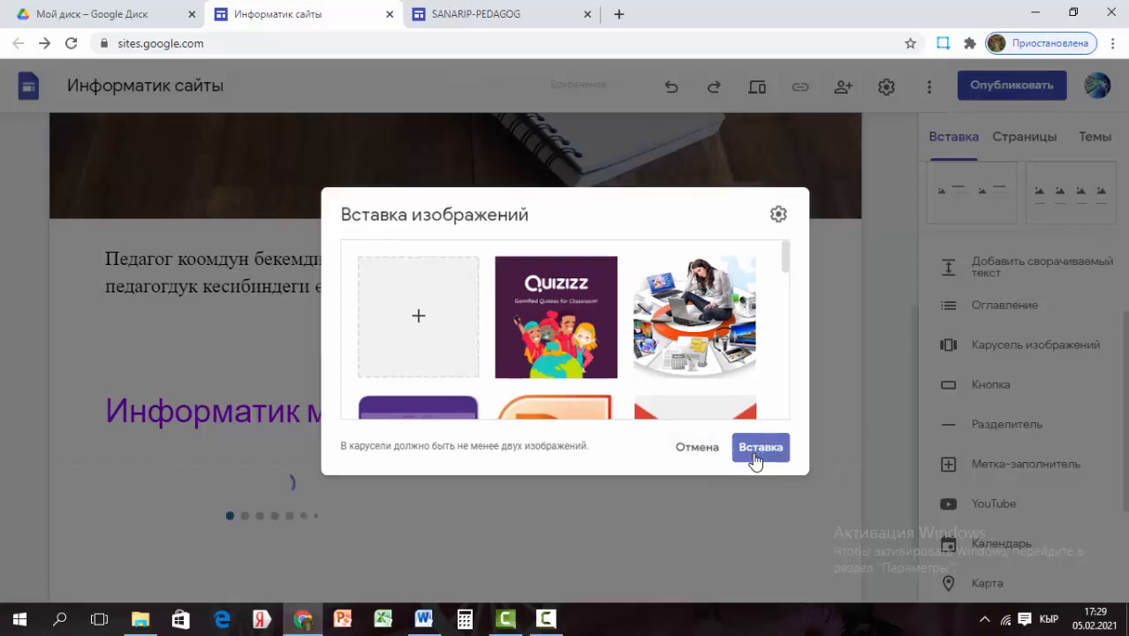
scroll(583, 455, "down", 2)
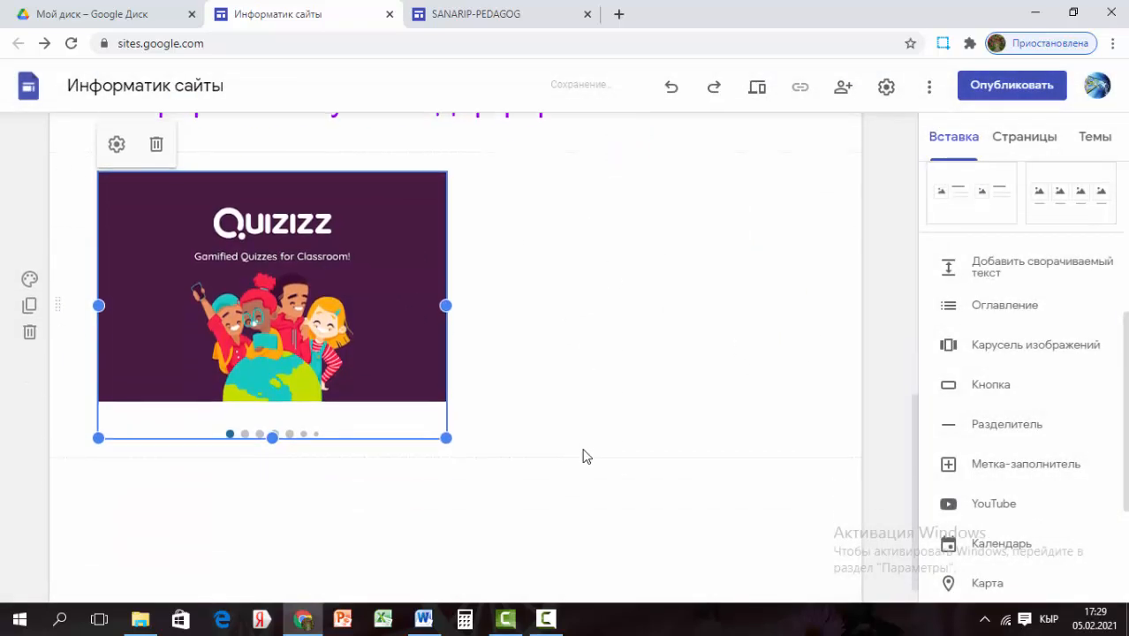
left_click(452, 441)
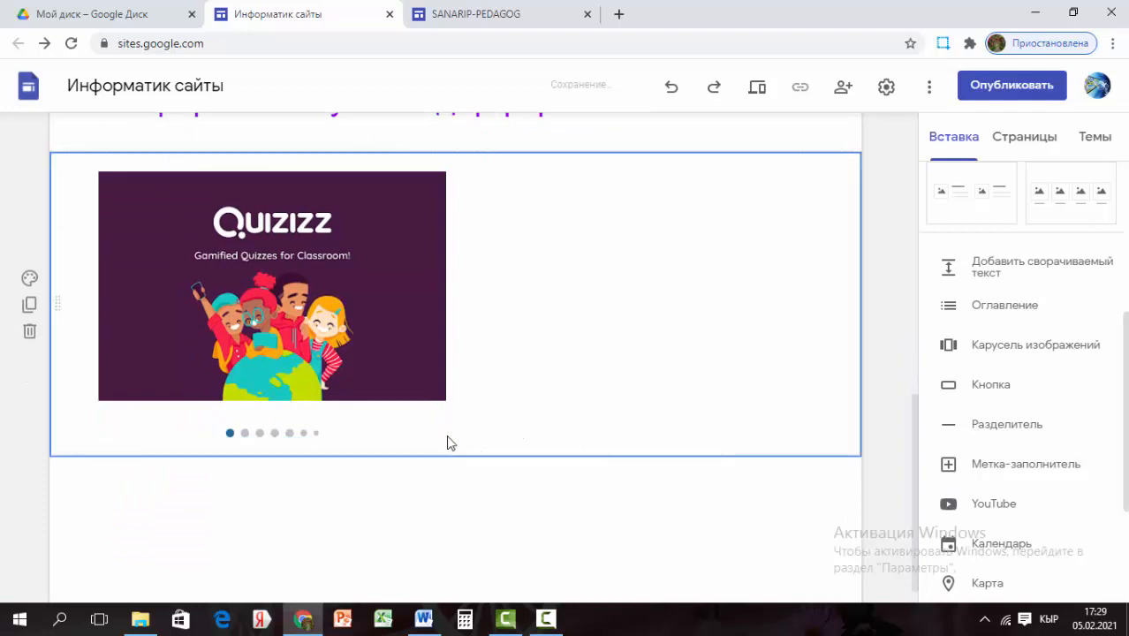
- Enlarge the image carousel to span the full content width of its section
left_click(428, 411)
left_click_drag(445, 436, 826, 568)
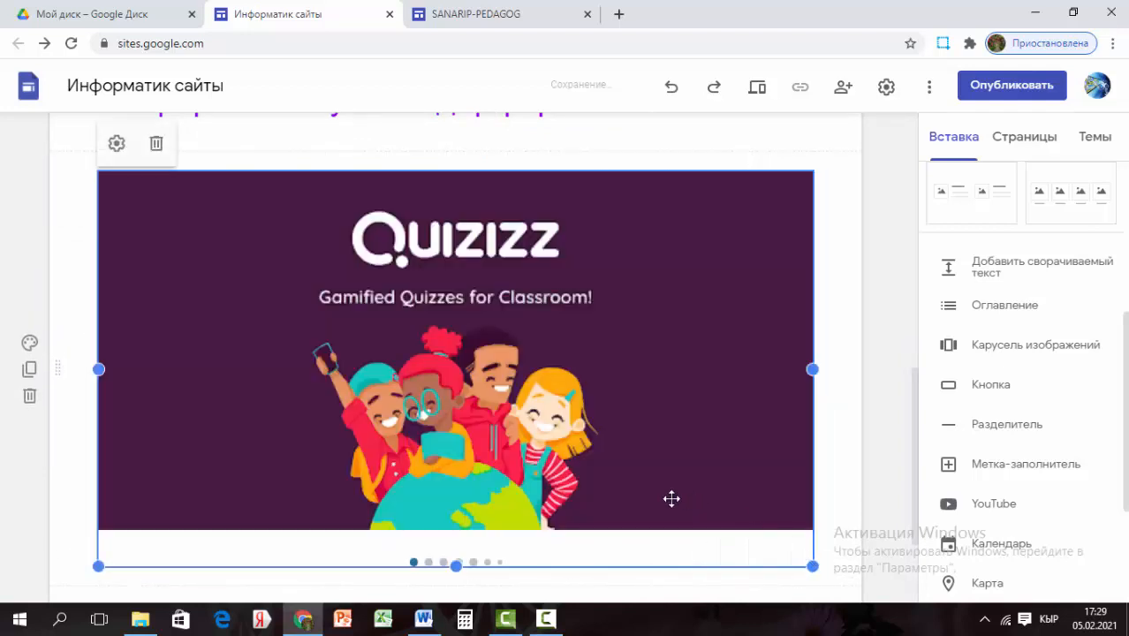
scroll(671, 500, "down", 2)
scroll(671, 500, "up", 4)
scroll(672, 499, "up", 2)
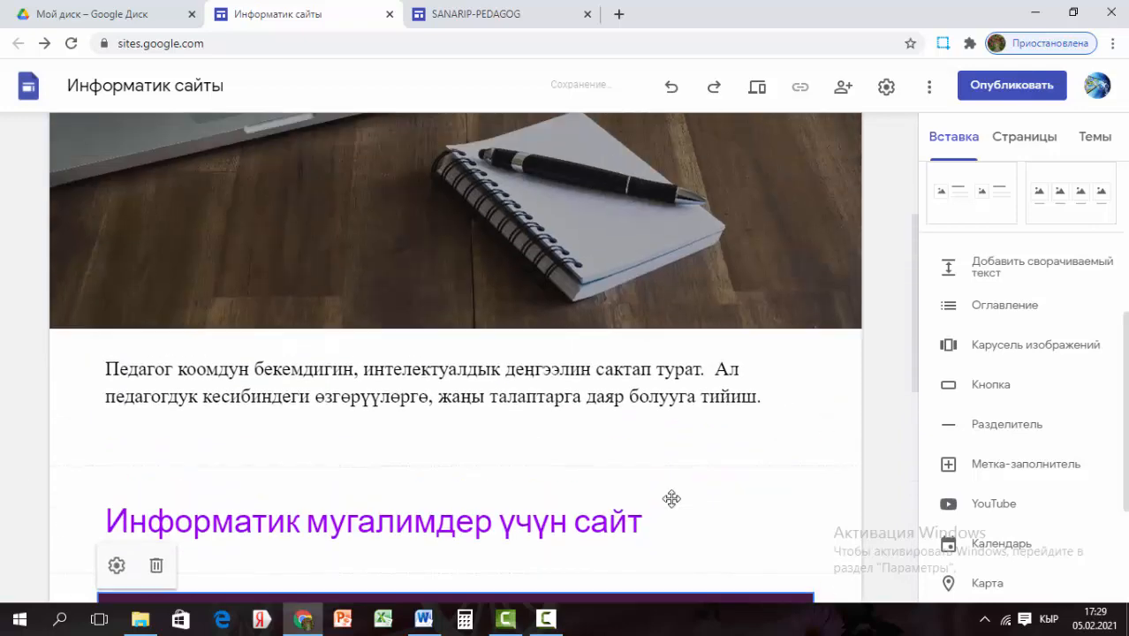
scroll(671, 499, "down", 6)
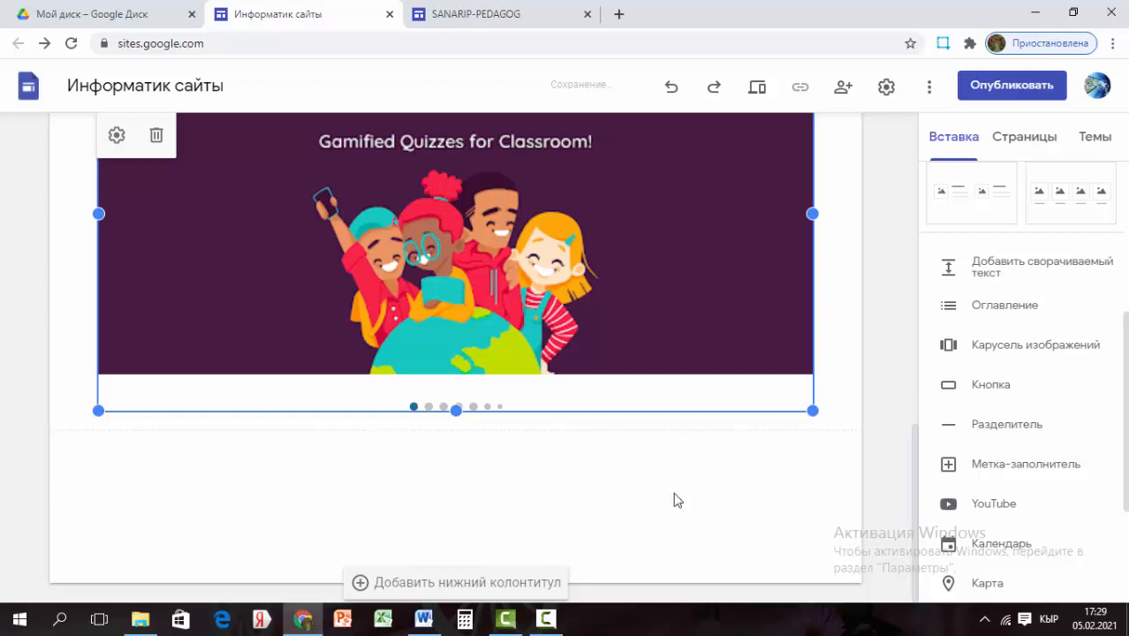
left_click(675, 497)
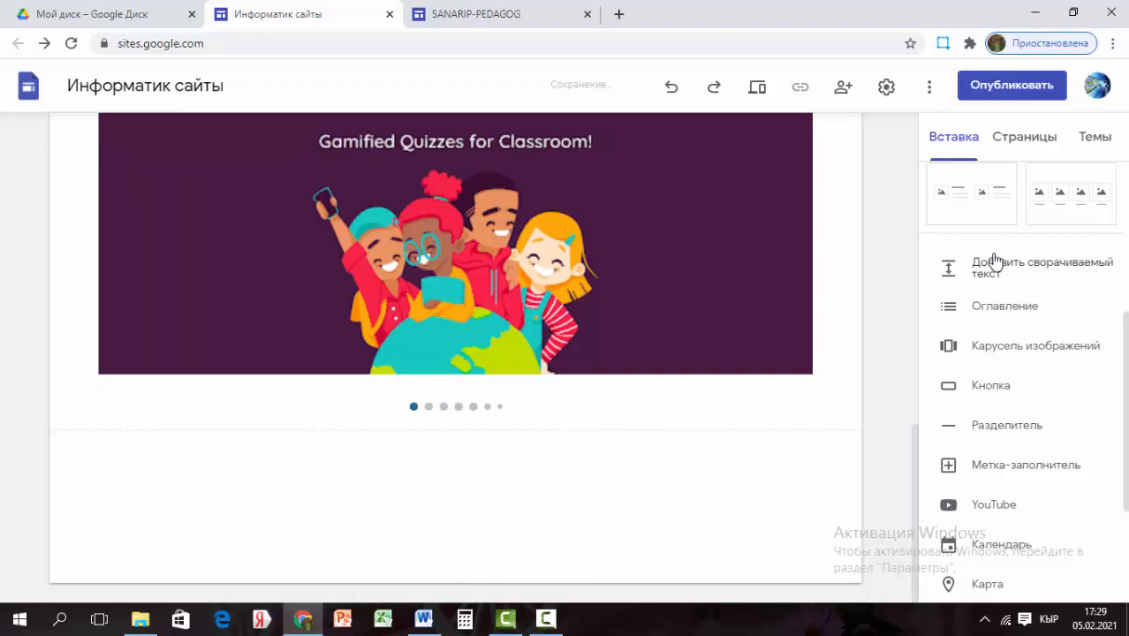
- Insert the layout with one image and text below the carousel and move its image placeholder to the right of the text
scroll(995, 260, "up", 3)
scroll(980, 275, "up", 2)
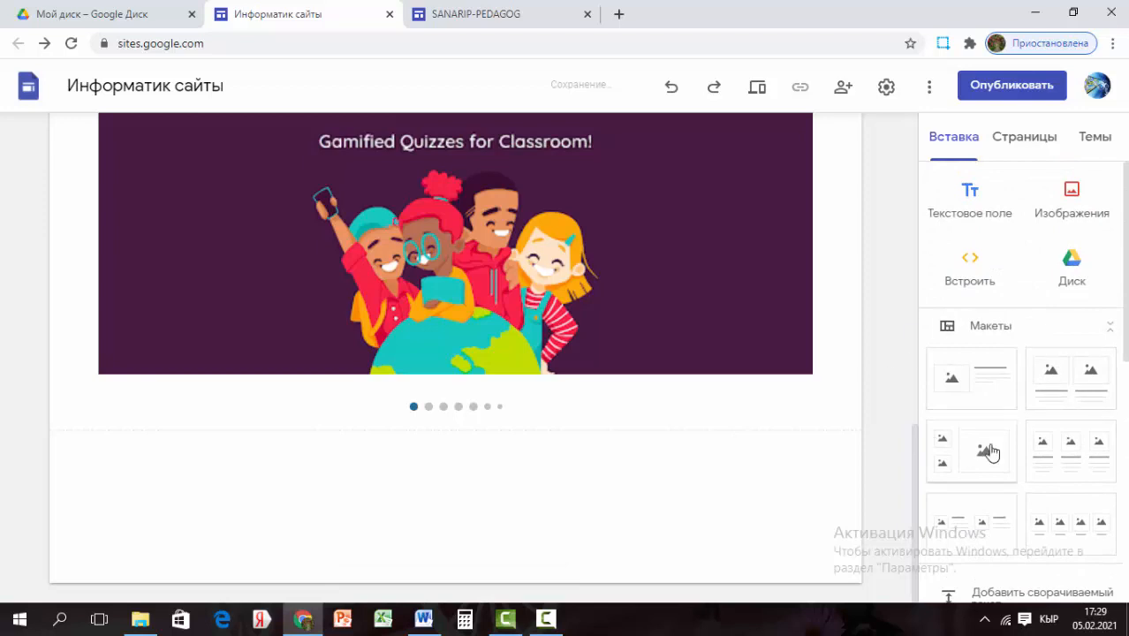
left_click(973, 395)
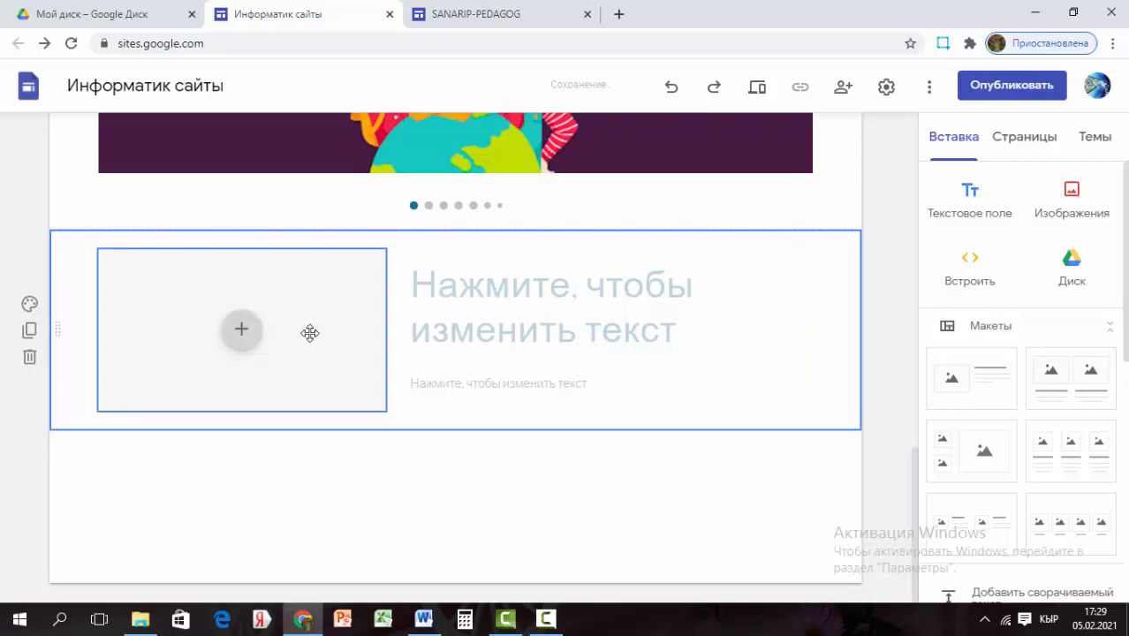
left_click_drag(305, 339, 676, 298)
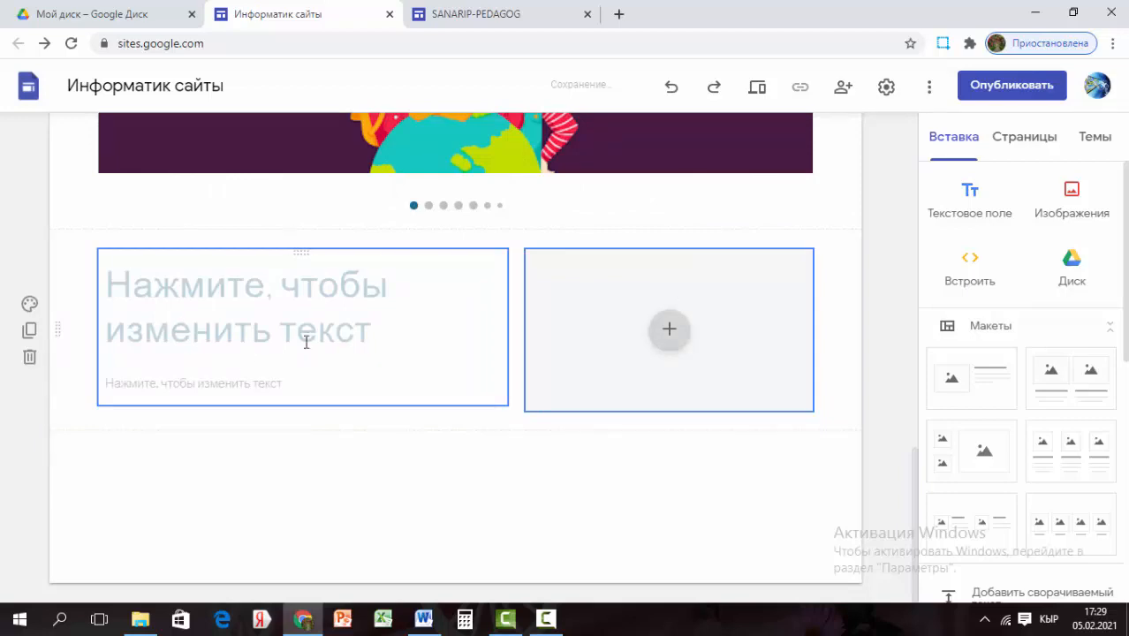
- In the Word document сайтка текст, copy the greeting from "Урматтуу кесиптеш!" through "чогуу салым кошолу!"
left_click(424, 621)
scroll(325, 355, "down", 2)
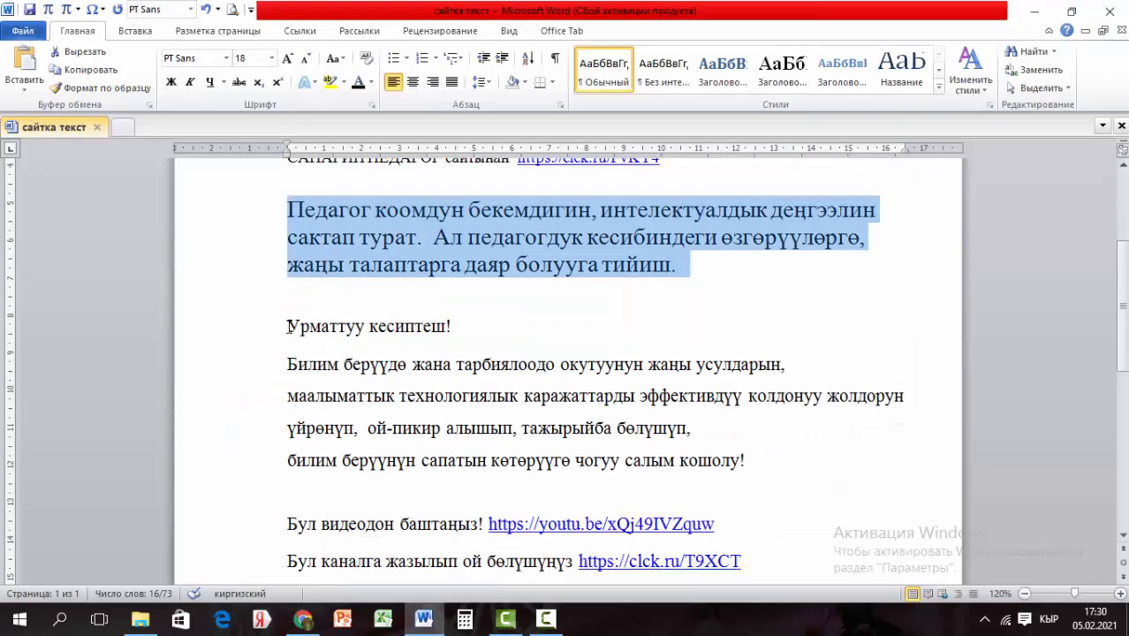
left_click_drag(305, 331, 1076, 539)
left_click_drag(1080, 494, 1071, 467)
key("ctrl+c")
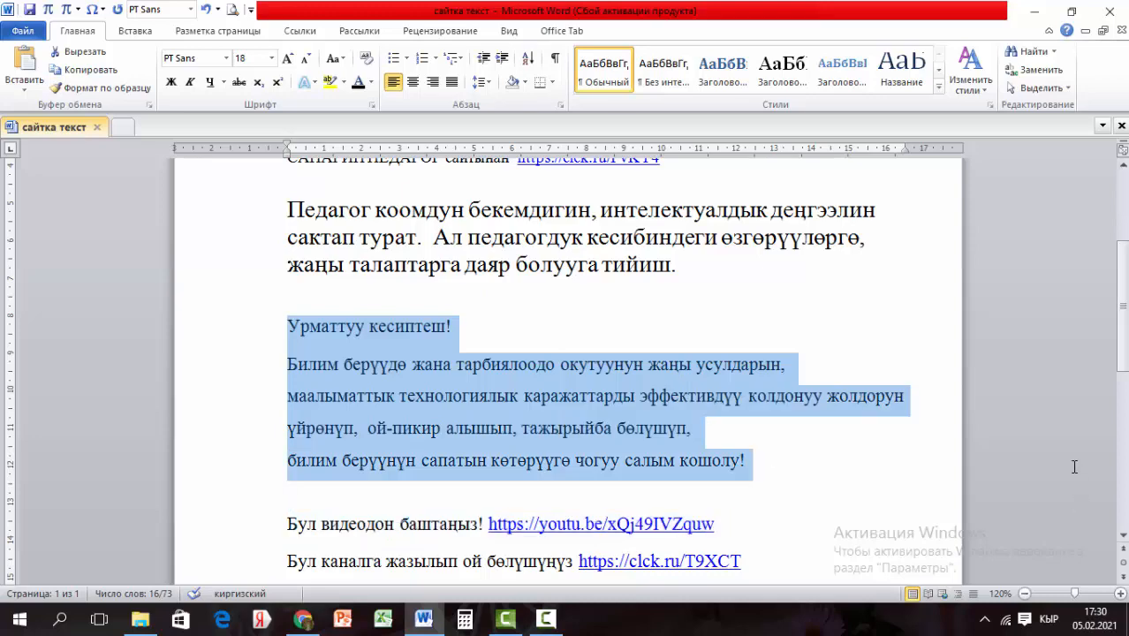
right_click(382, 386)
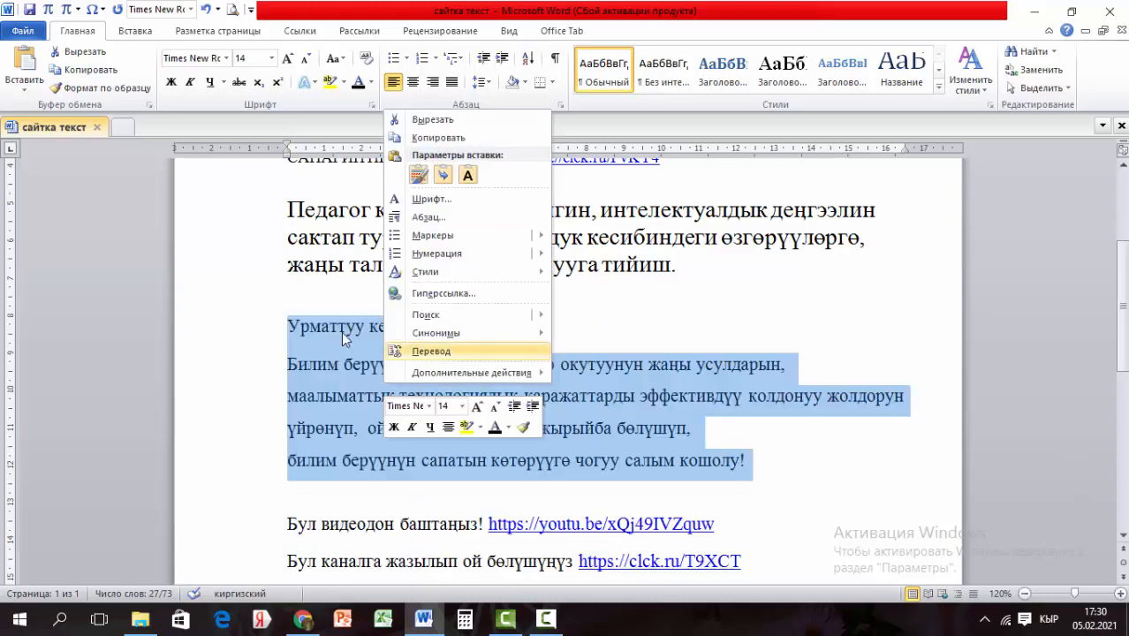
left_click(418, 141)
- Return to the Google Sites page and paste the copied greeting into the heading placeholder of the new layout
left_click(304, 618)
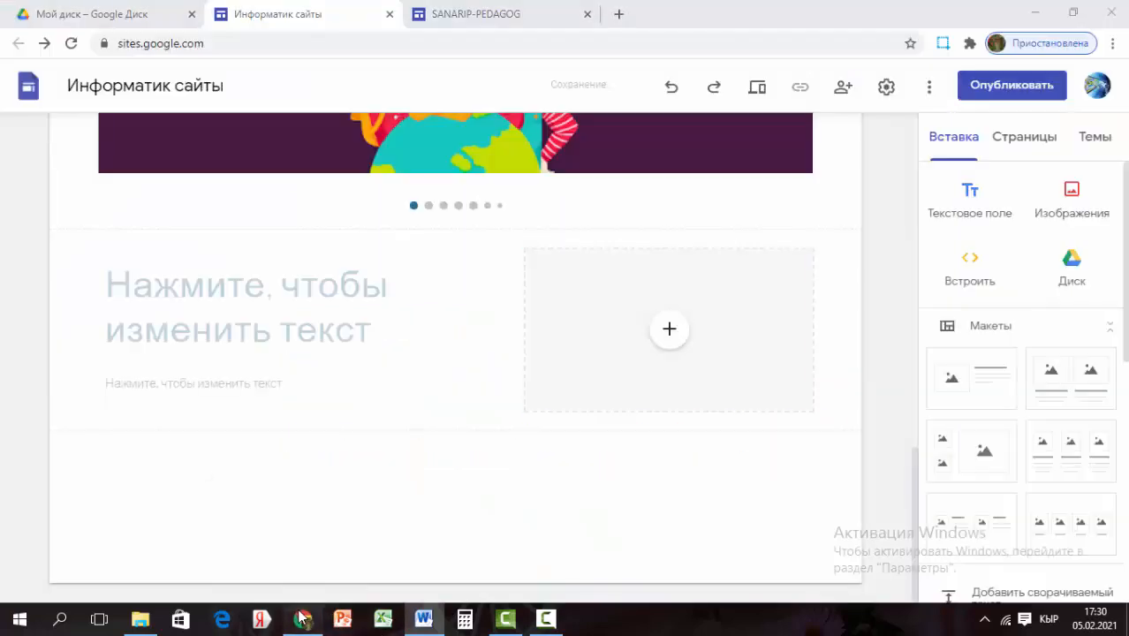
left_click(252, 323)
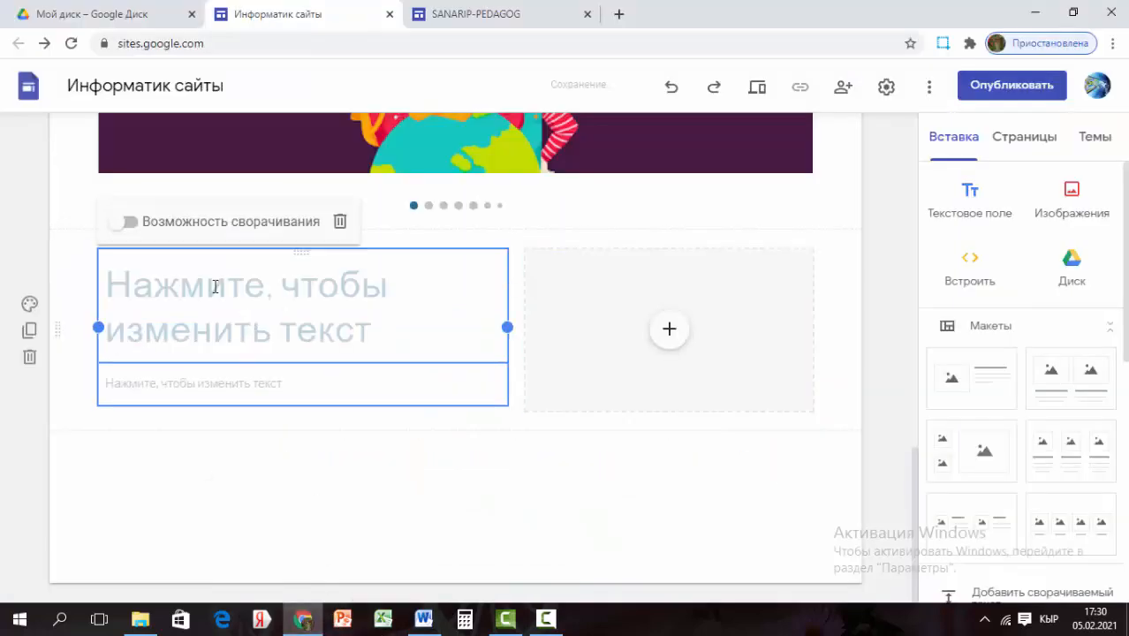
left_click(215, 286)
key("ctrl+v")
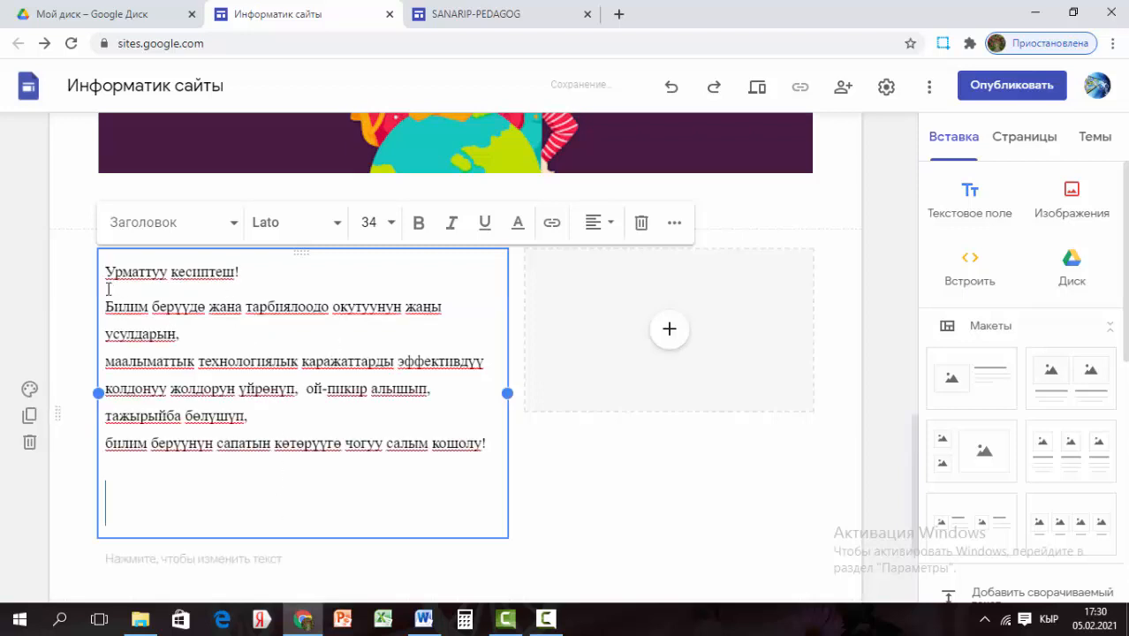
- Centre-align the whole pasted greeting from "Урматтуу кесиптеш!" to "салым кошолу!"
left_click_drag(108, 275, 492, 455)
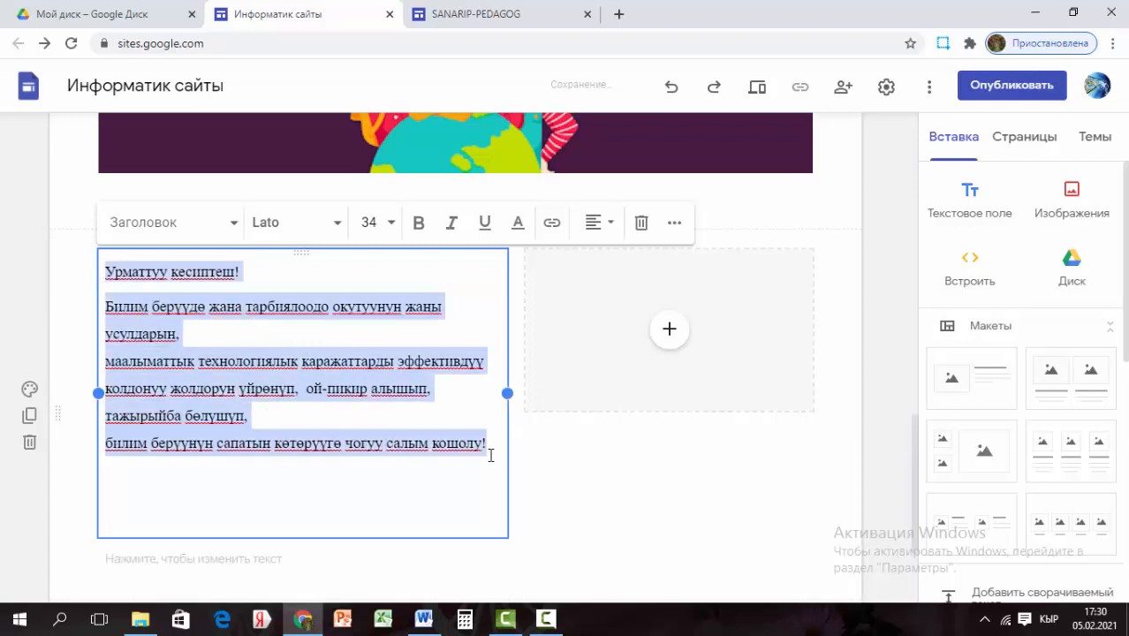
left_click(607, 228)
left_click(593, 269)
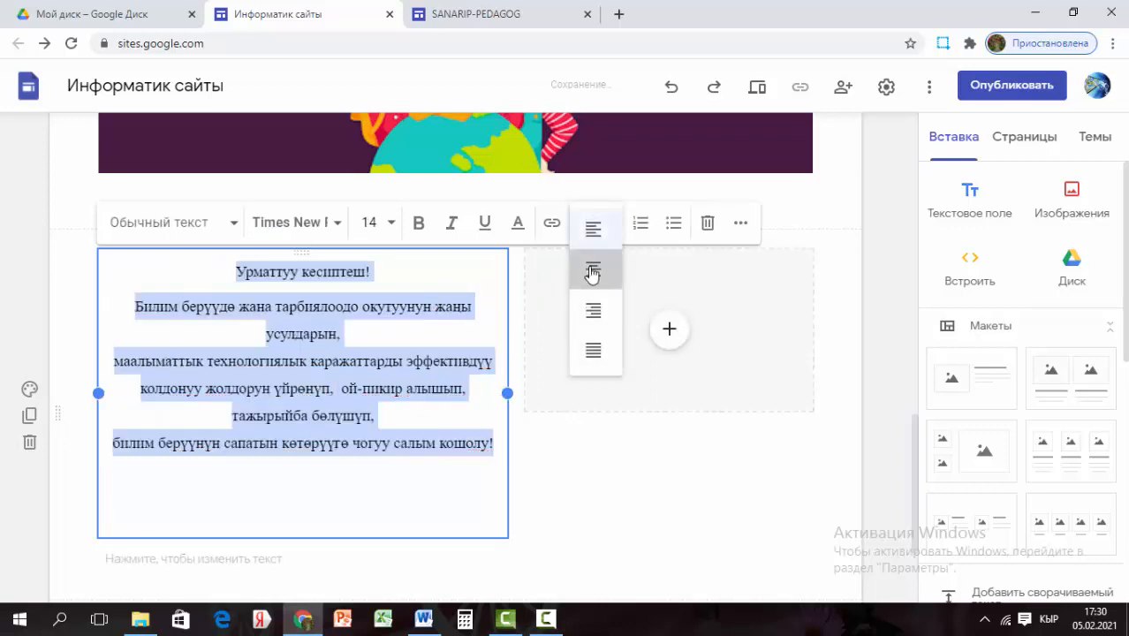
- Remove the line breaks after "усулдарын," and "бөлүшүп," so the greeting runs as one continuous paragraph
left_click(382, 345)
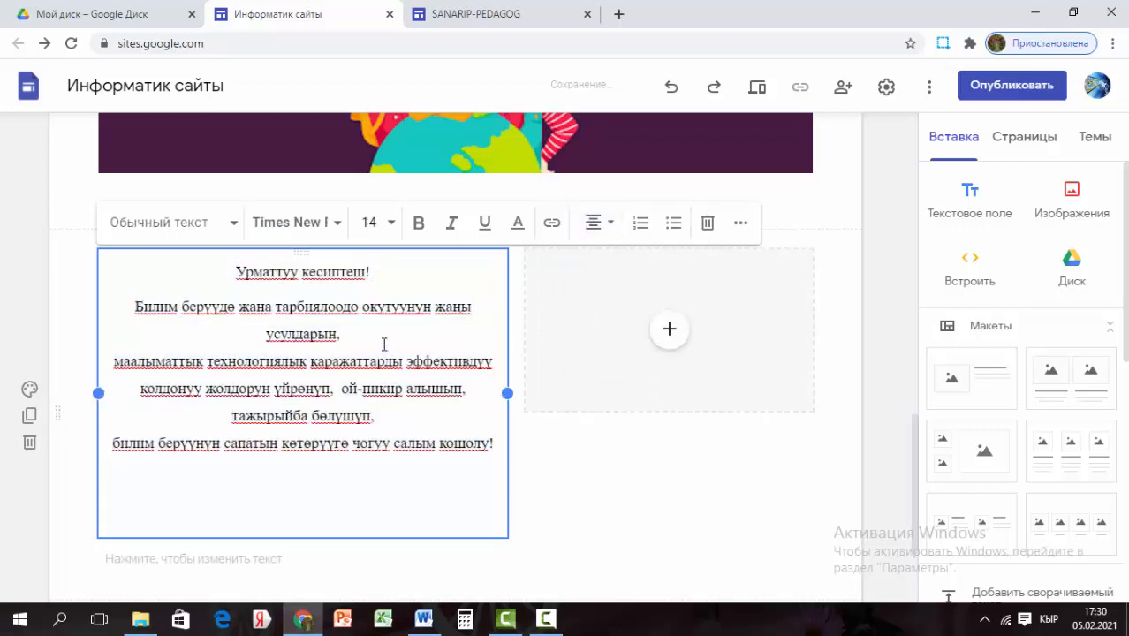
key("Delete")
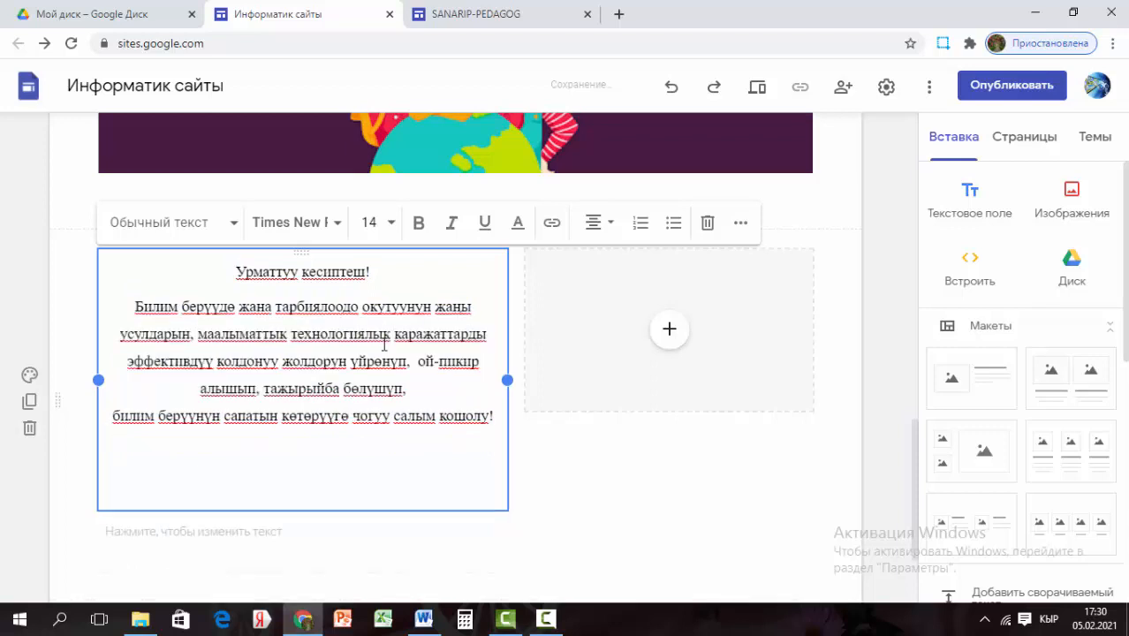
left_click(436, 402)
key("Delete")
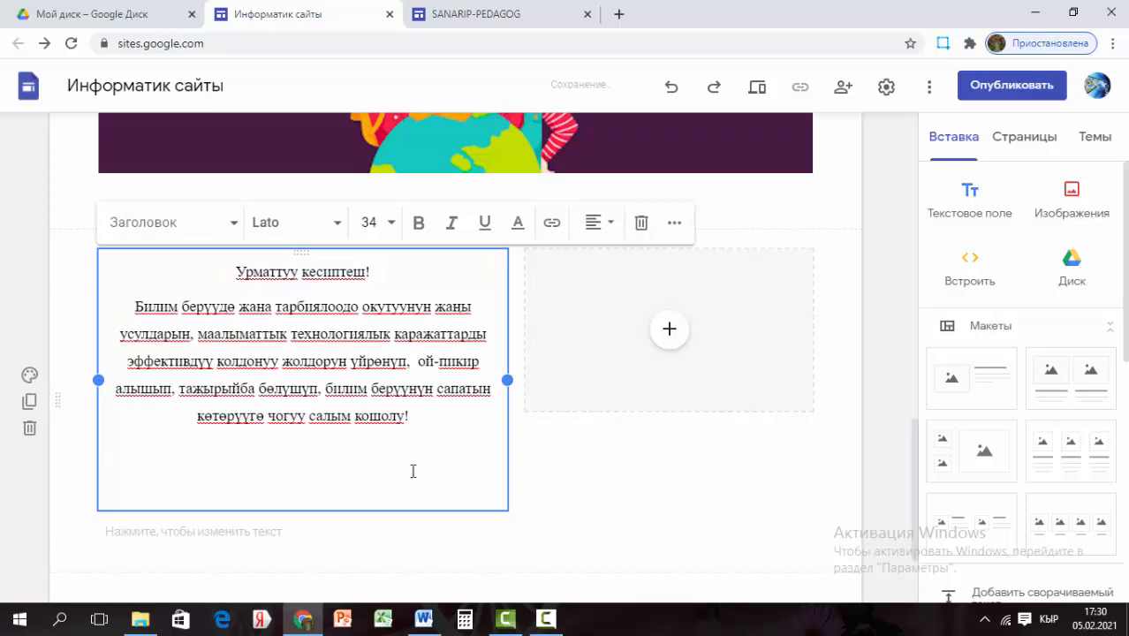
left_click(557, 458)
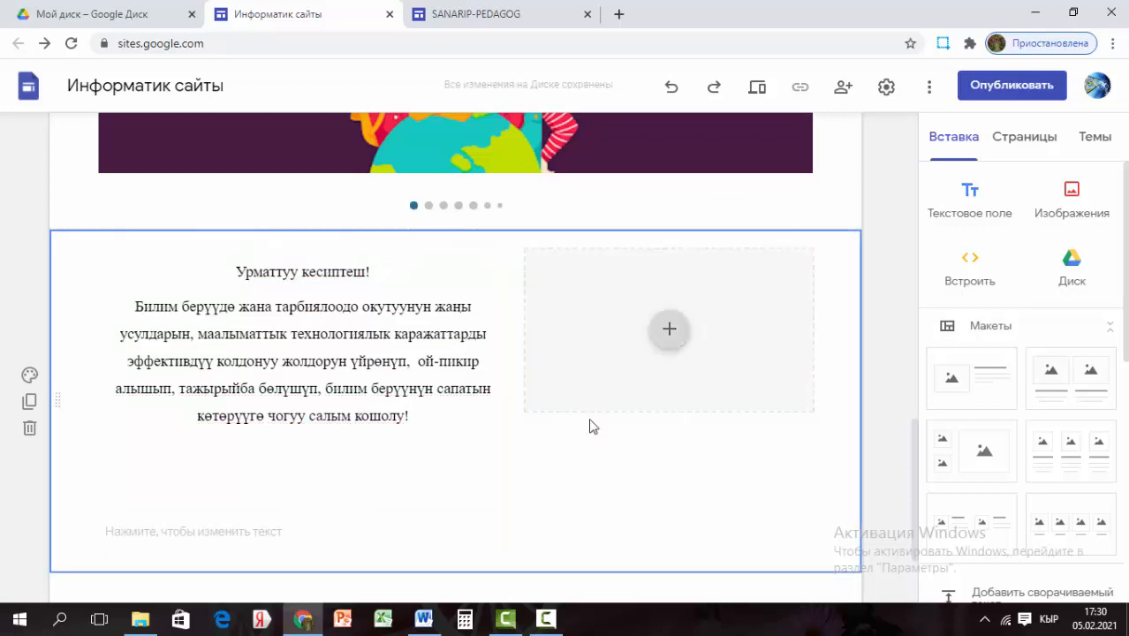
- Upload the Санарип Педагог picture from the суроттор folder into the image placeholder and extend its frame downward to show the whole picture
left_click(669, 329)
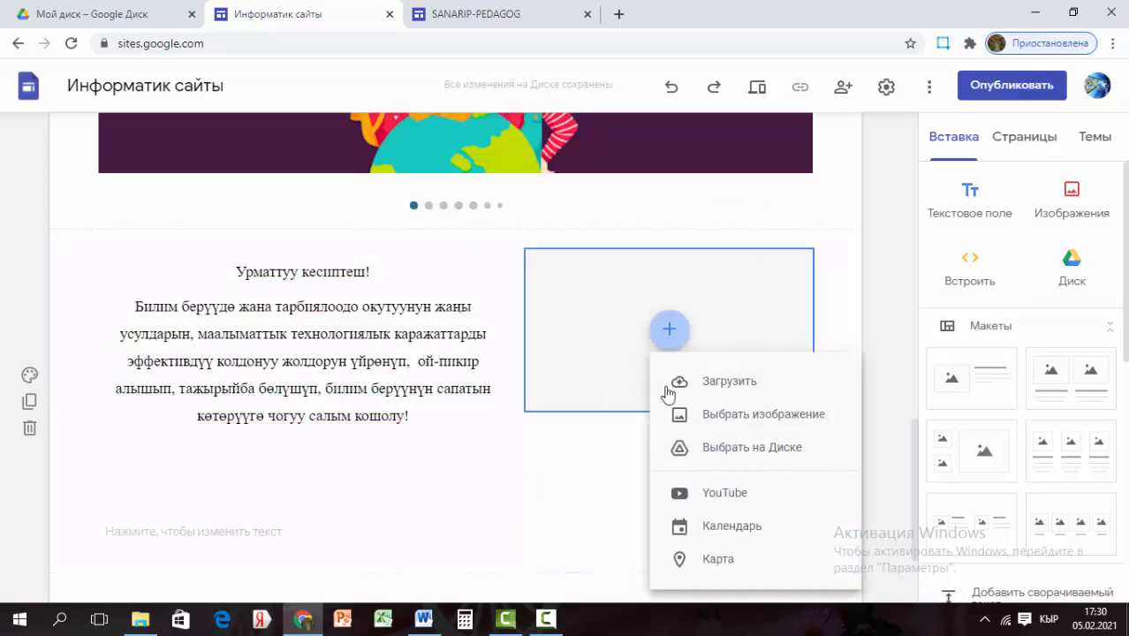
left_click(728, 384)
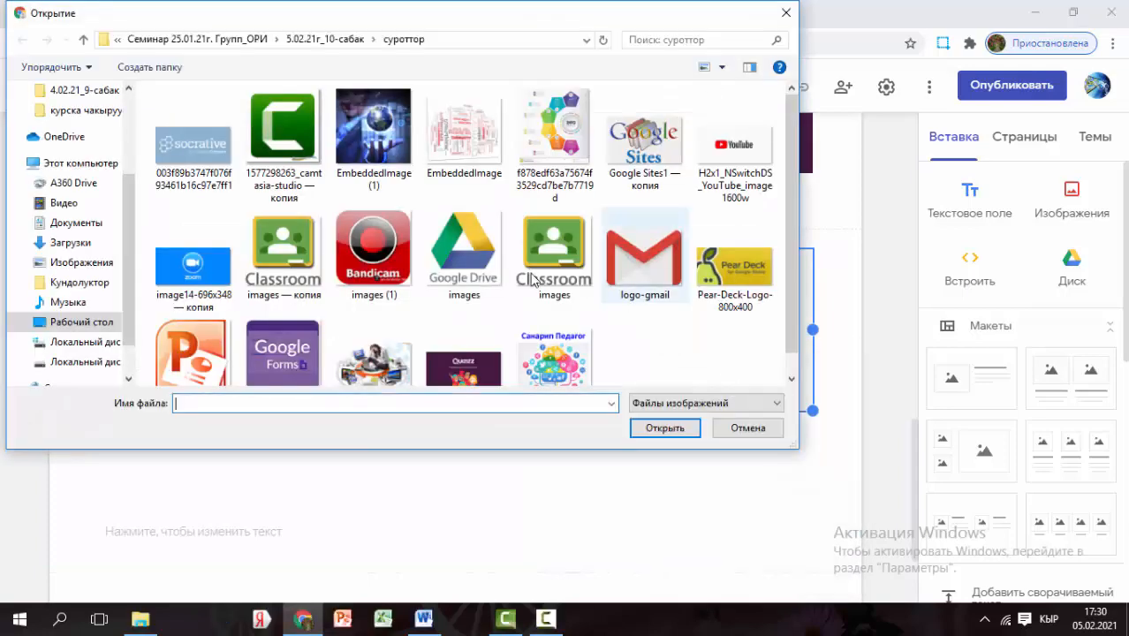
scroll(539, 353, "down", 1)
left_click(541, 355)
left_click(663, 427)
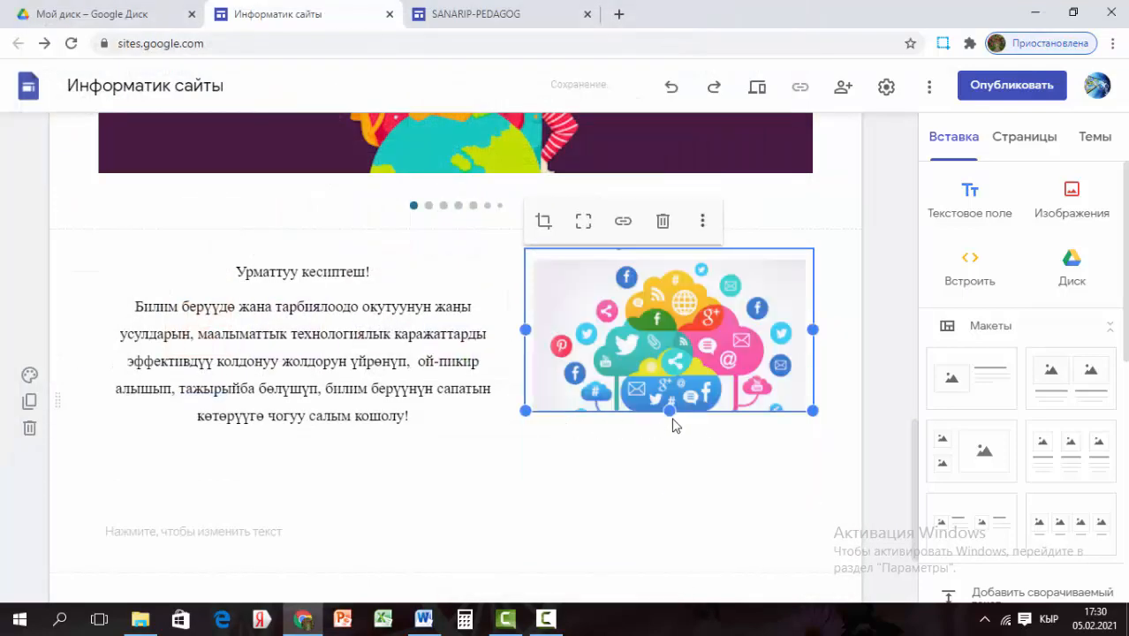
left_click_drag(669, 411, 691, 525)
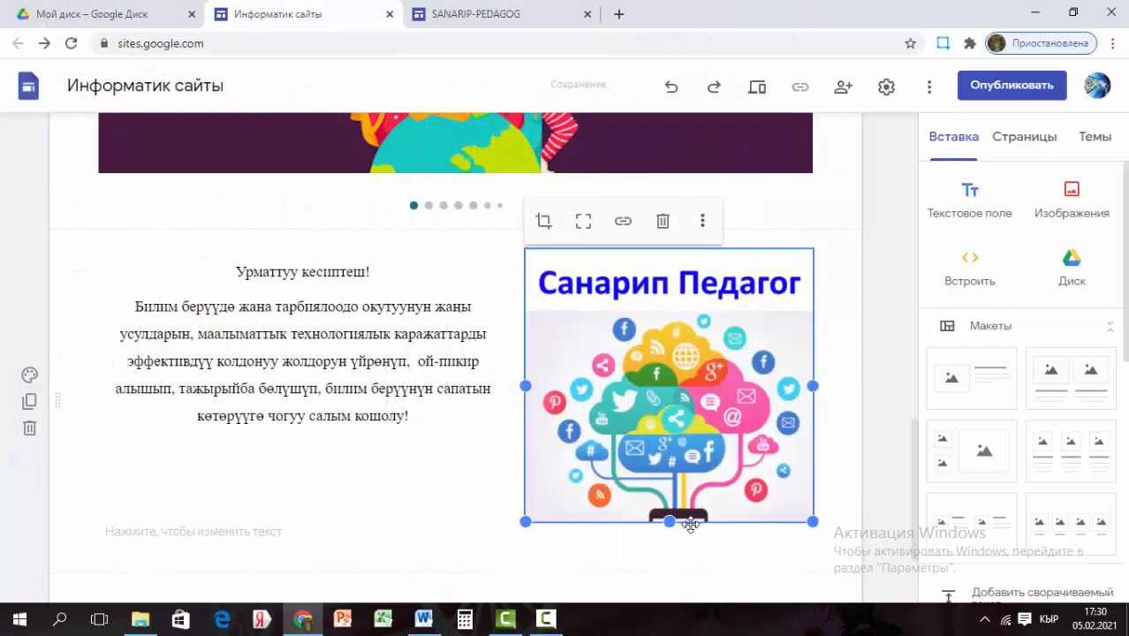
left_click(509, 569)
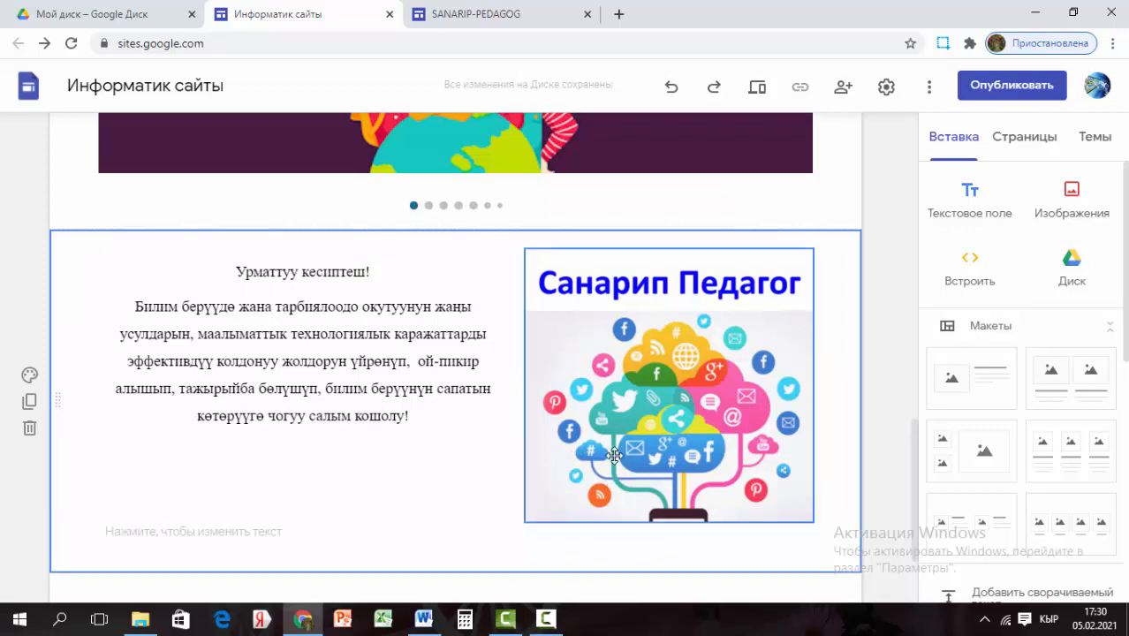
- Add another one-image-and-text layout below the greeting section and move its image placeholder to the right of the text
scroll(371, 508, "down", 2)
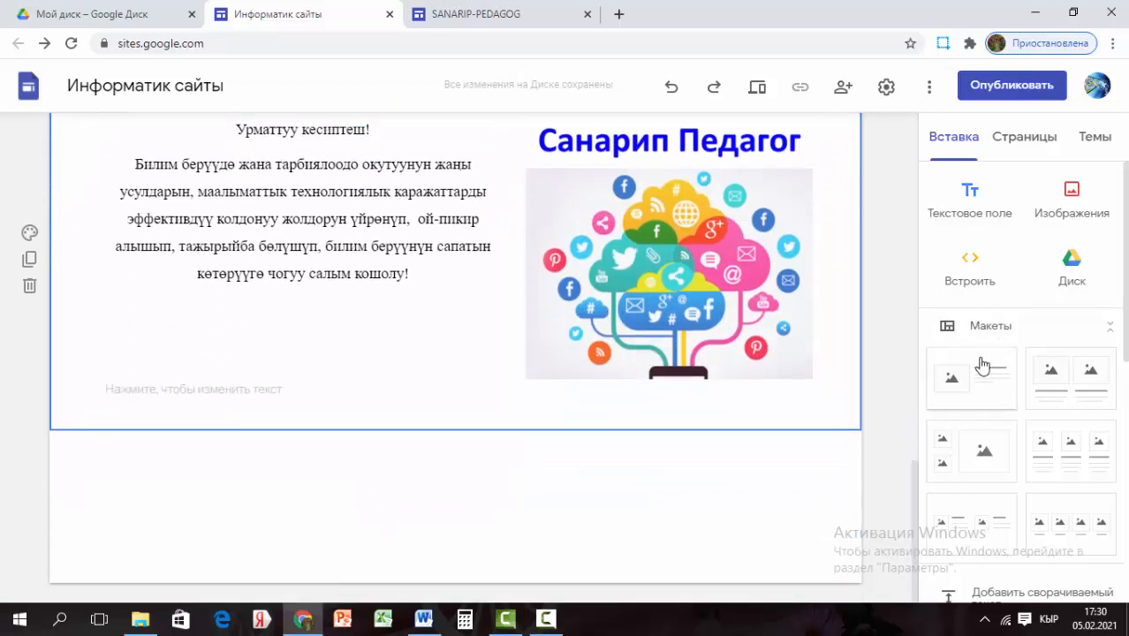
left_click(980, 368)
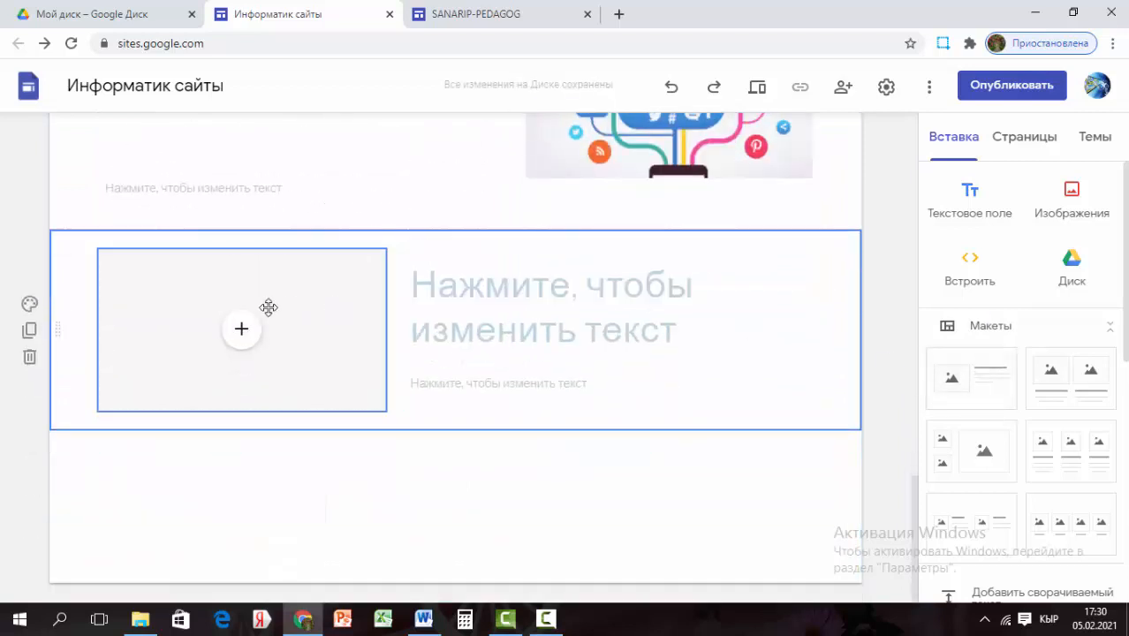
left_click(370, 352)
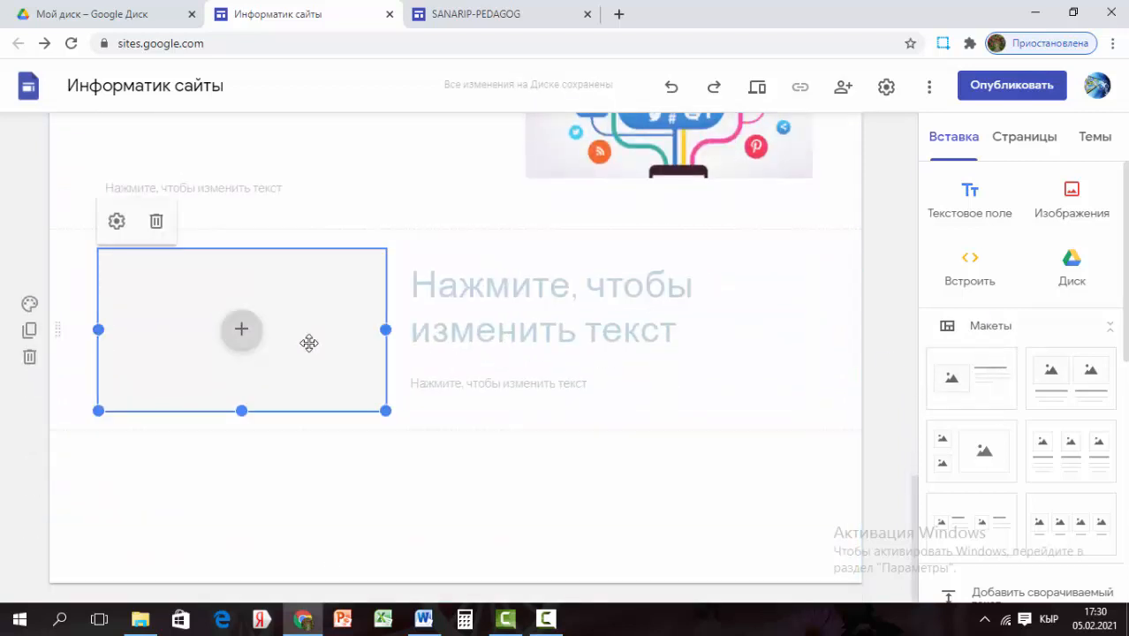
left_click_drag(320, 348, 673, 295)
left_click(408, 331)
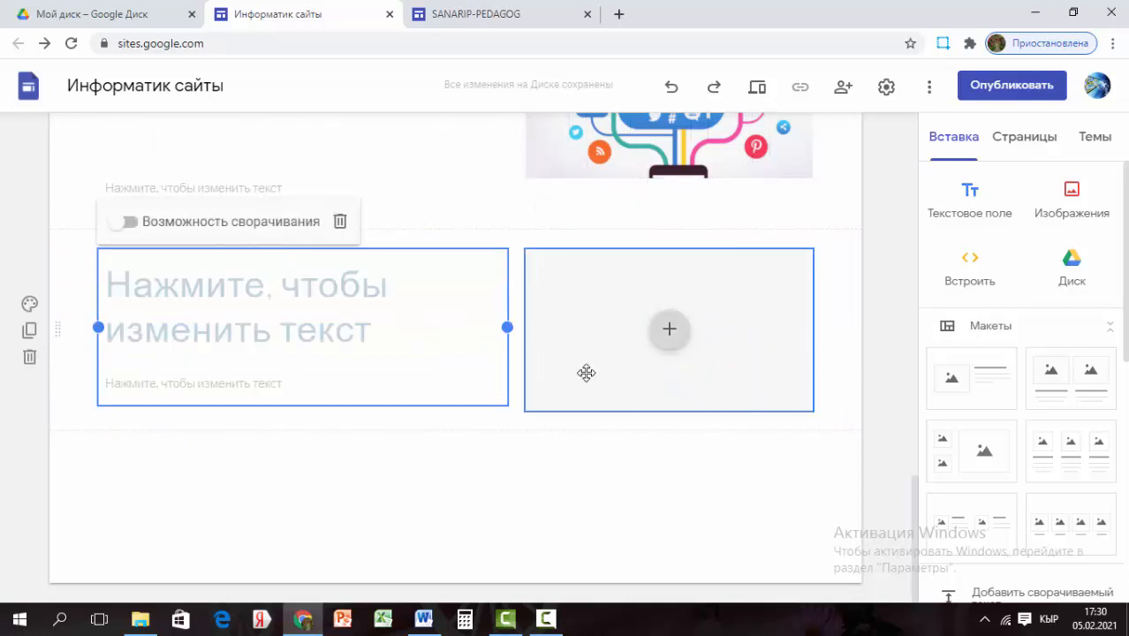
- Set the content type of the new layout's placeholder to YouTube
left_click(669, 332)
left_click(668, 334)
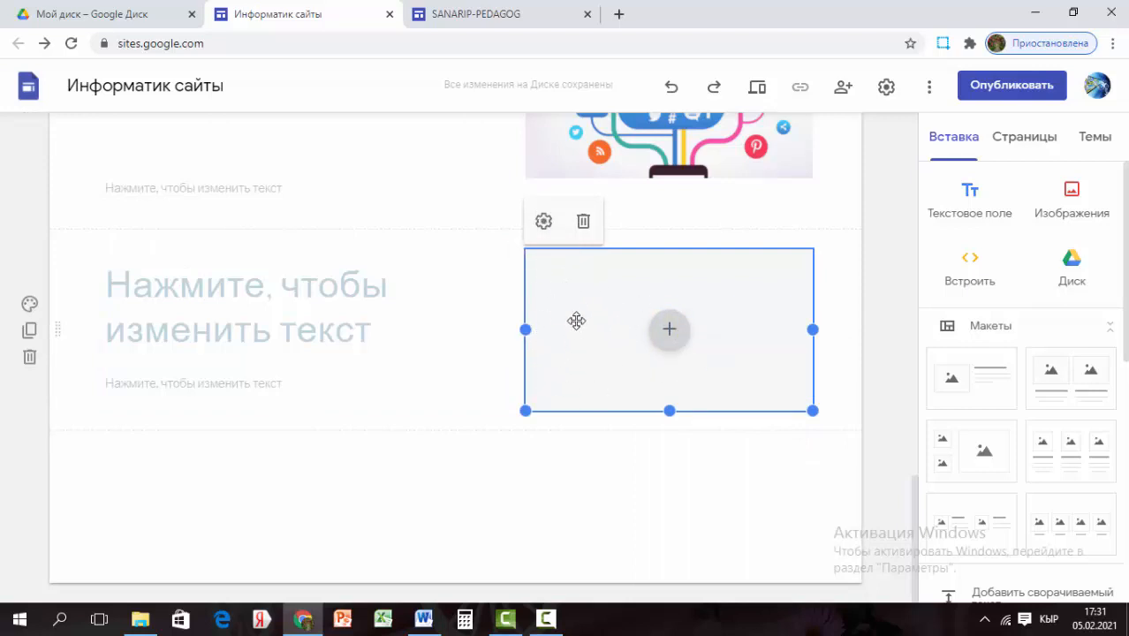
left_click(544, 225)
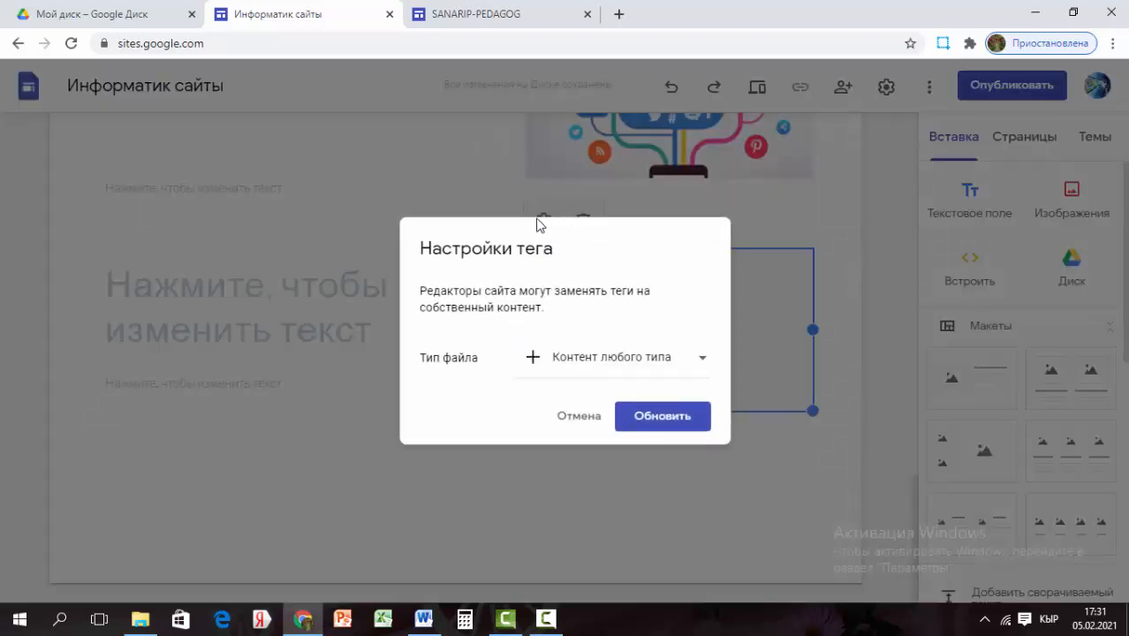
left_click(704, 360)
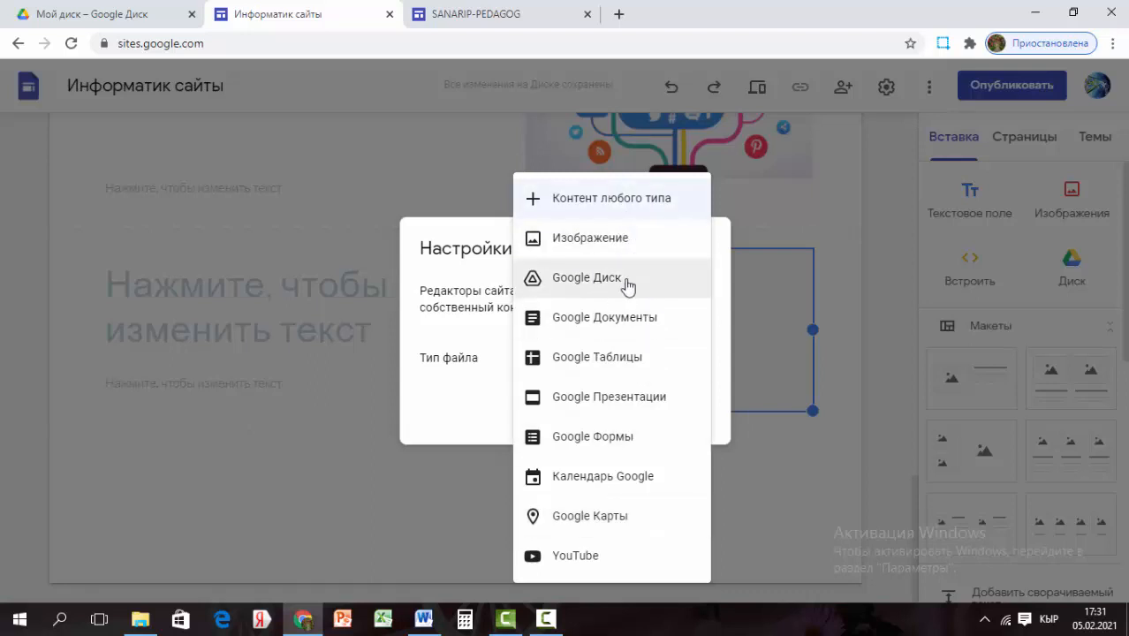
left_click(614, 561)
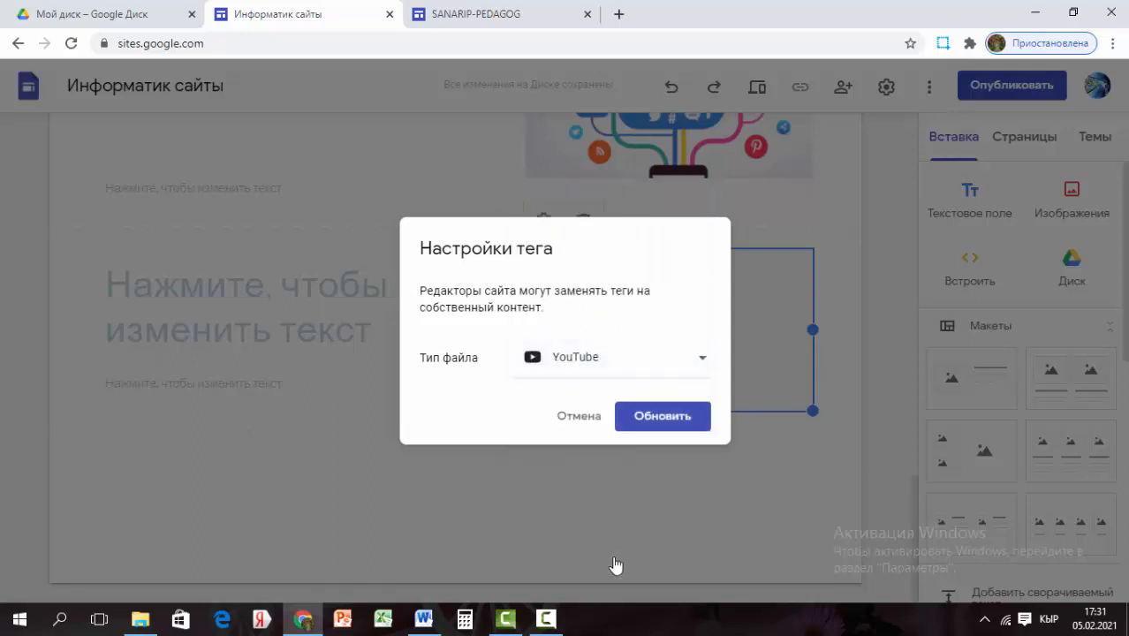
left_click(668, 420)
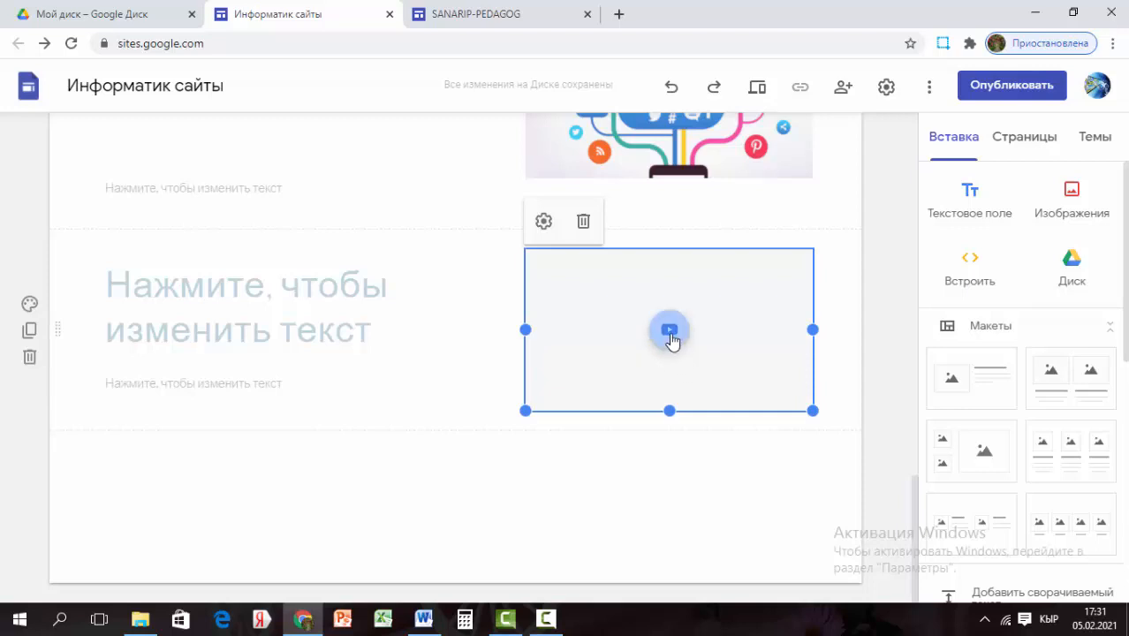
left_click(671, 336)
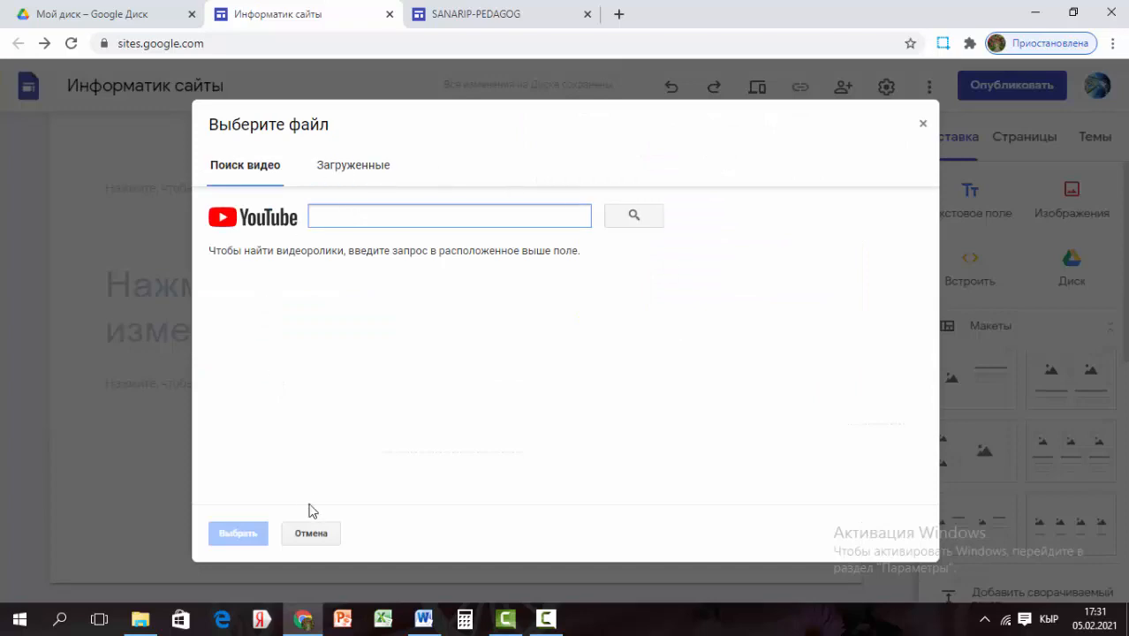
left_click(416, 530)
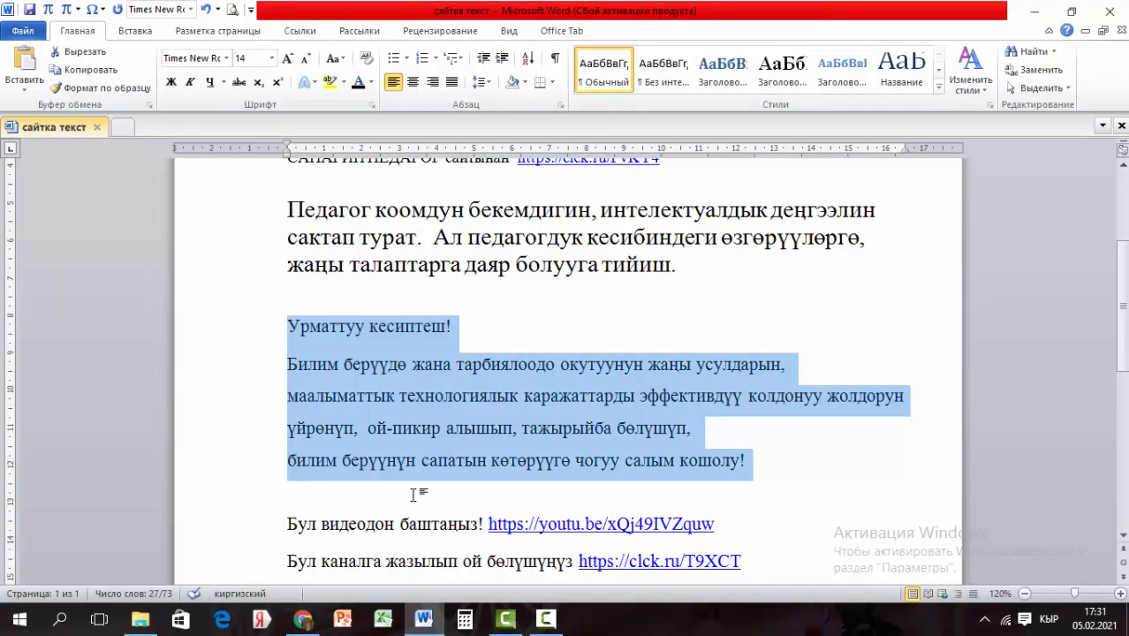
left_click_drag(489, 524, 766, 524)
key("ctrl+c")
right_click(620, 528)
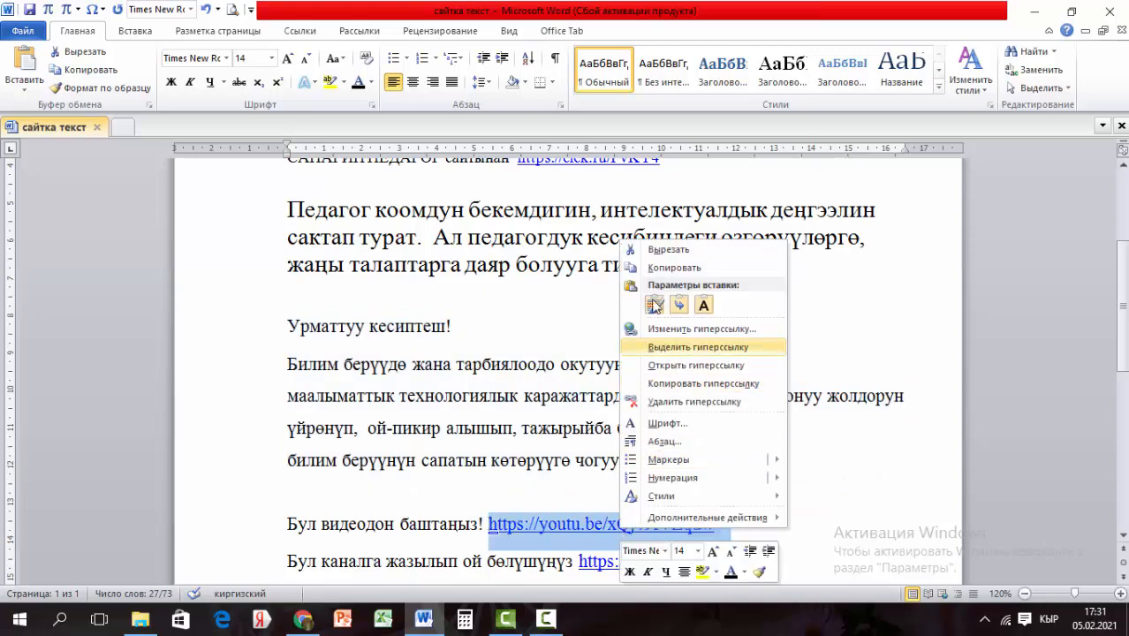
left_click(665, 270)
left_click(305, 530)
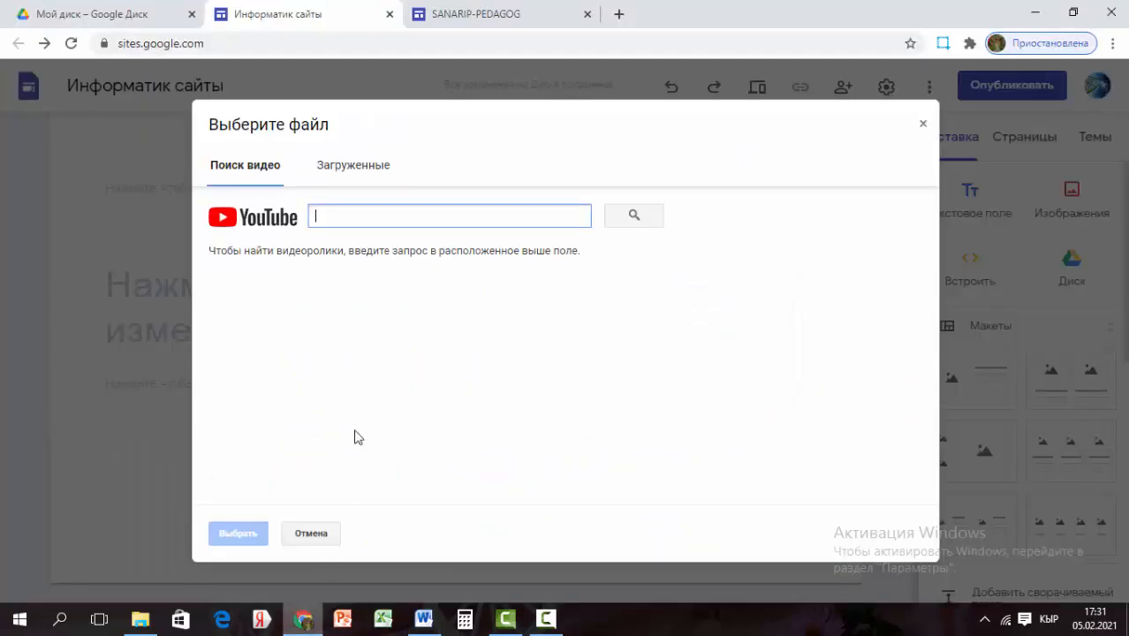
key("ctrl+v")
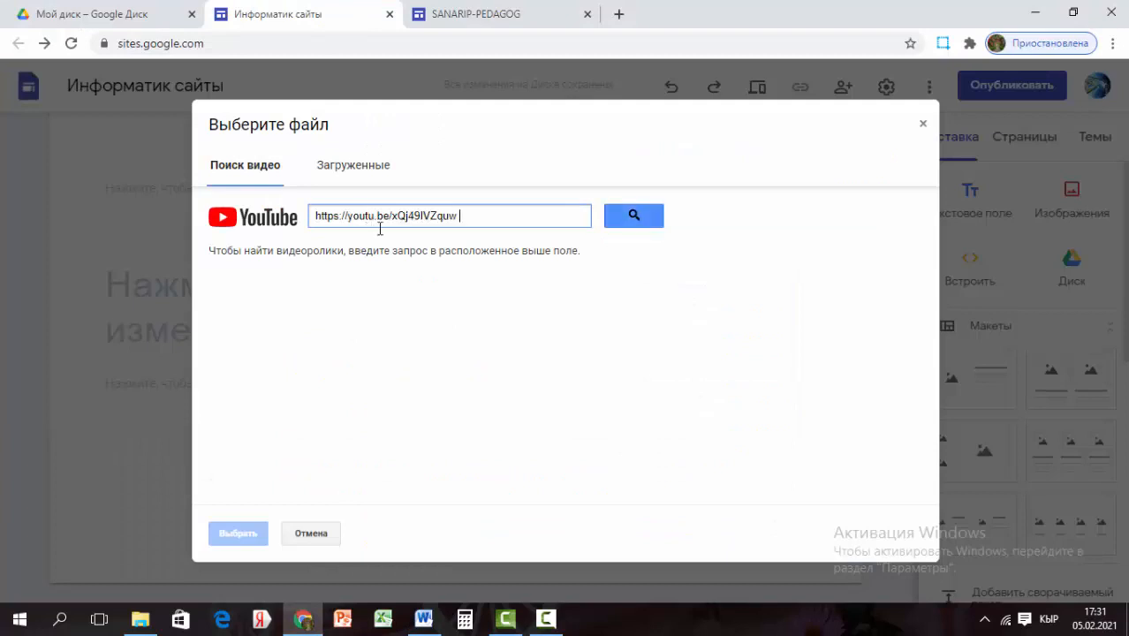
- Search for the link, insert the video Компьютерде Google аккаунт ачуу, and extend its frame downward
left_click(642, 216)
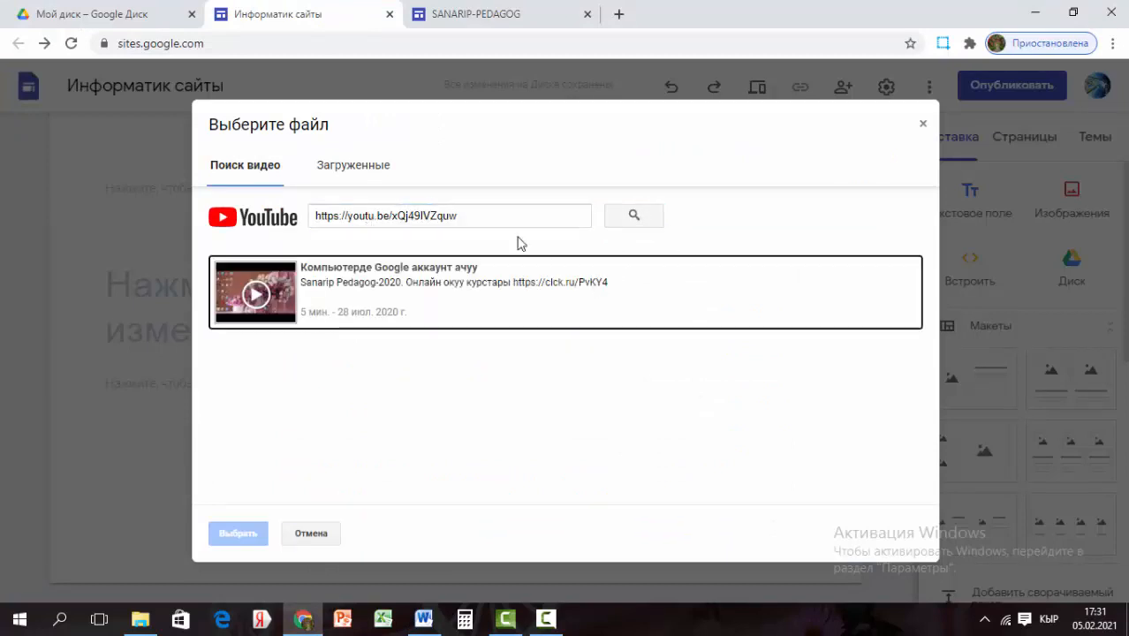
left_click(362, 288)
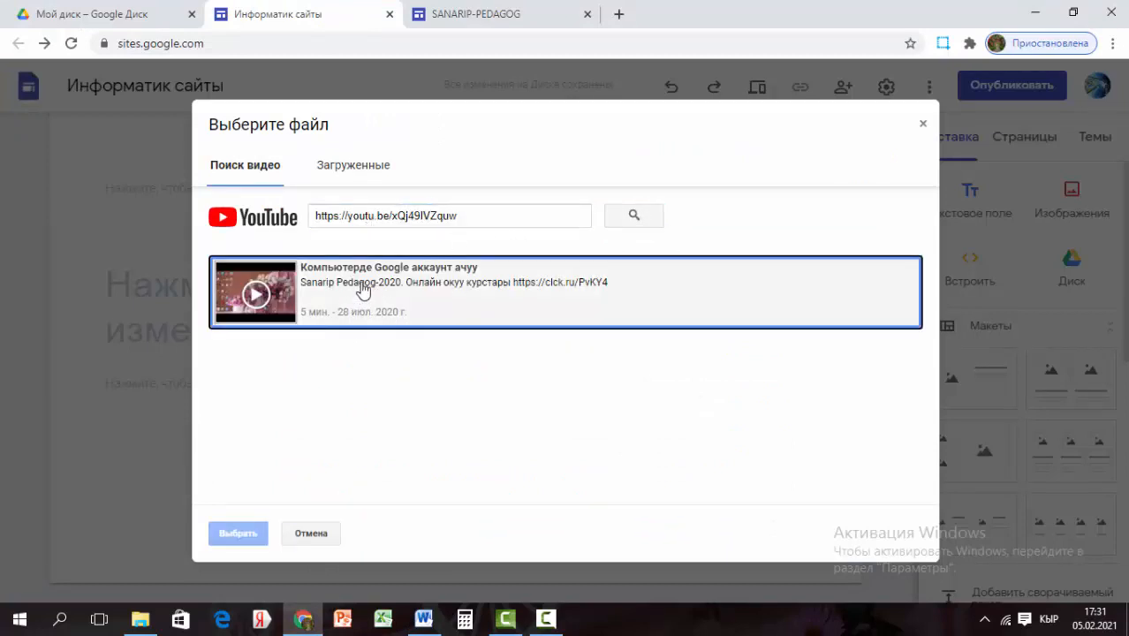
left_click(238, 535)
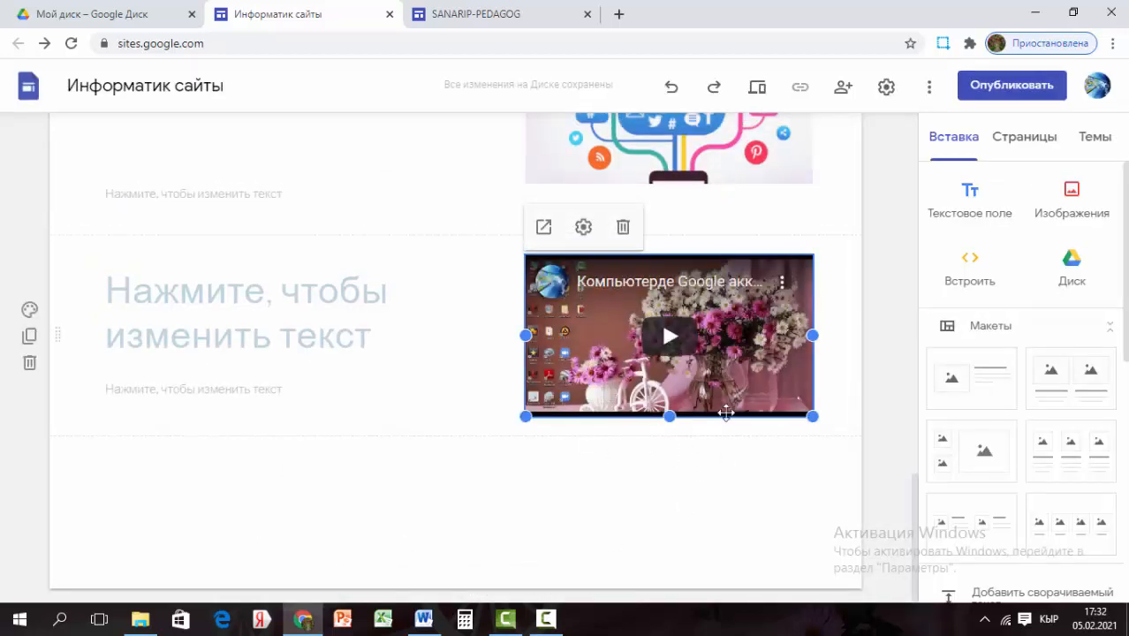
left_click_drag(813, 417, 833, 459)
- Fill the heading beside the video with "Бул видеодон баштаңыз!" copied from the Word document
left_click(279, 298)
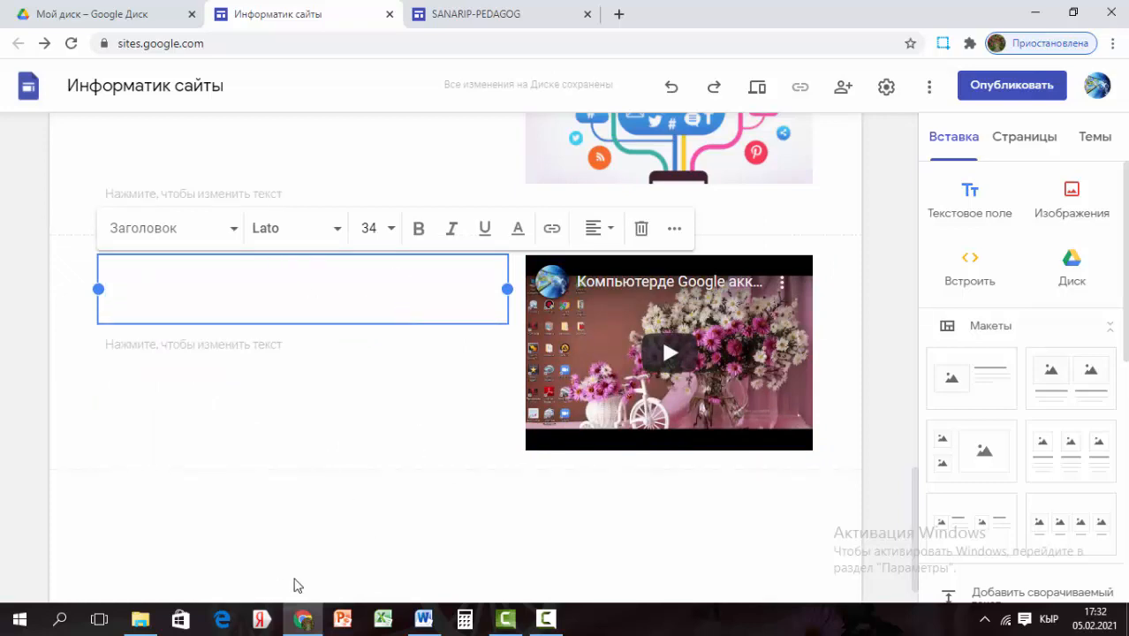
left_click(431, 624)
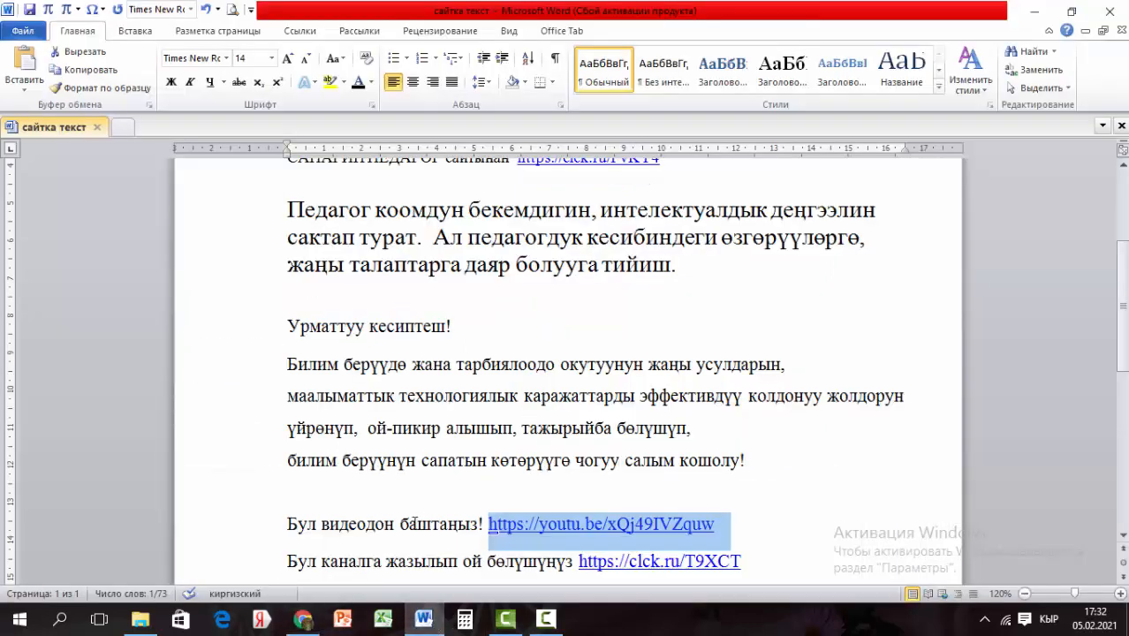
left_click_drag(292, 529, 484, 523)
right_click(461, 530)
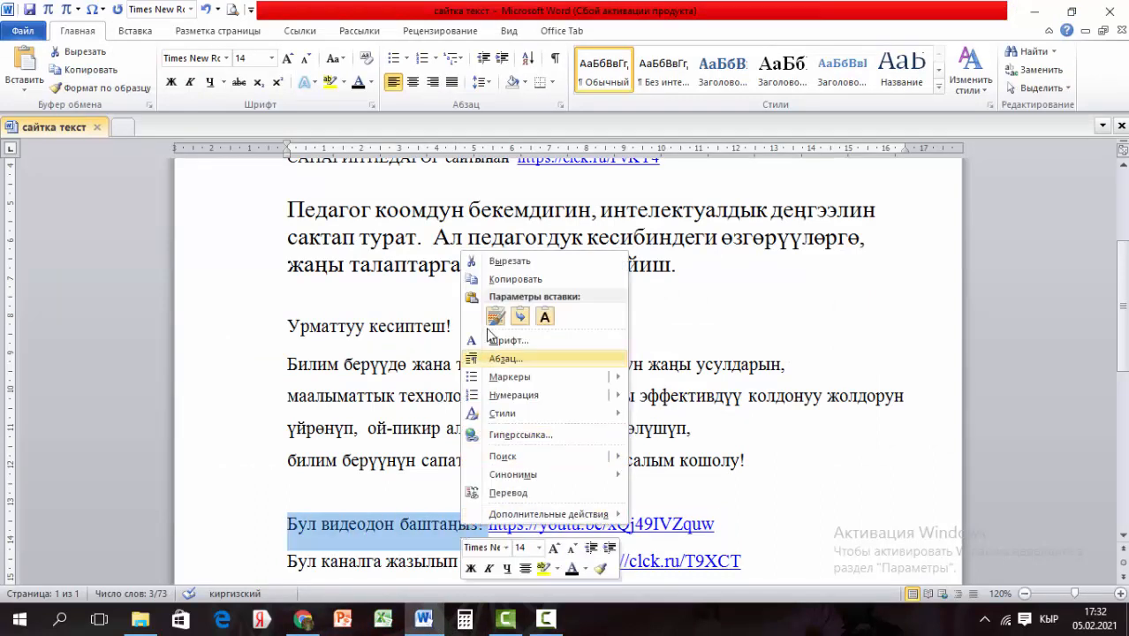
left_click(511, 279)
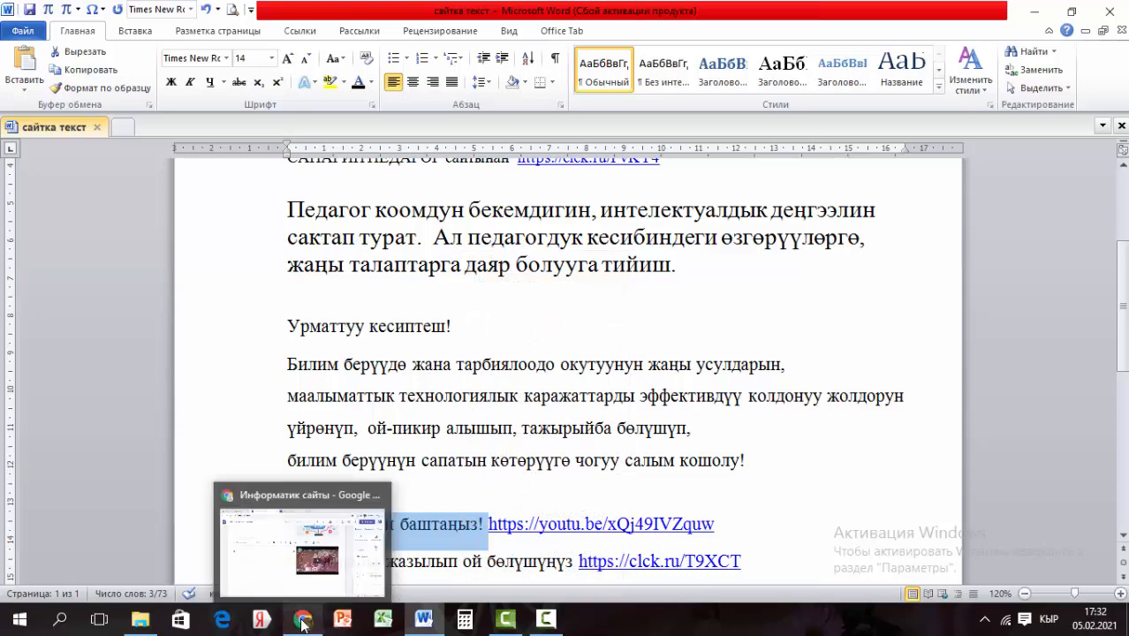
left_click(302, 623)
left_click(262, 317)
key("ctrl+v")
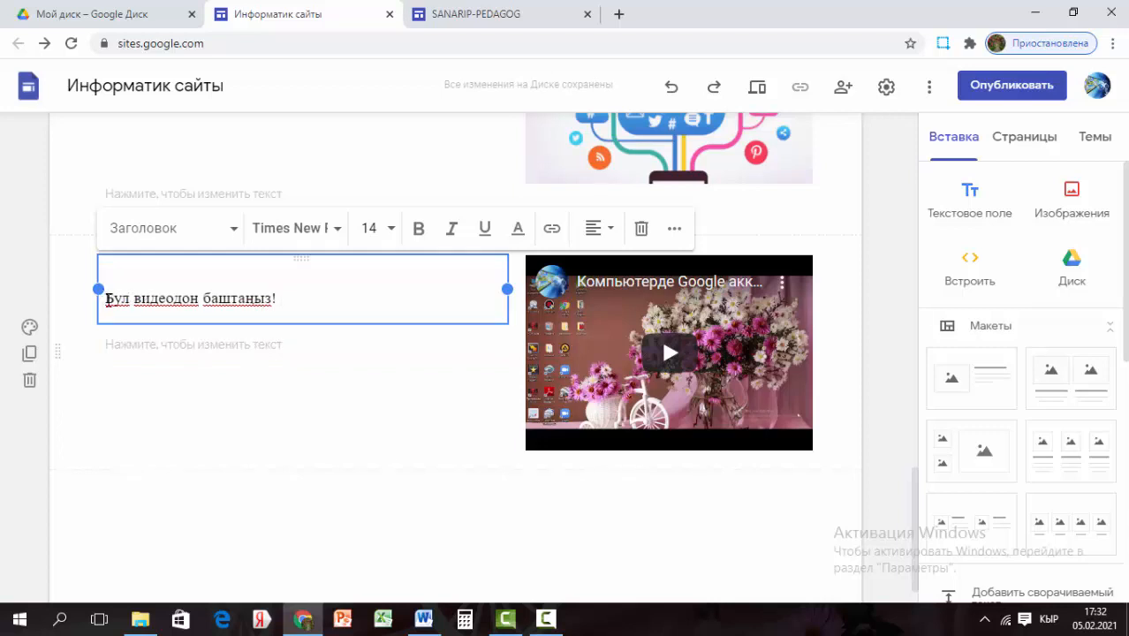
- Format the heading beside the video with font size 24, centred alignment and the text colour #dd7e6b
left_click_drag(106, 299, 324, 316)
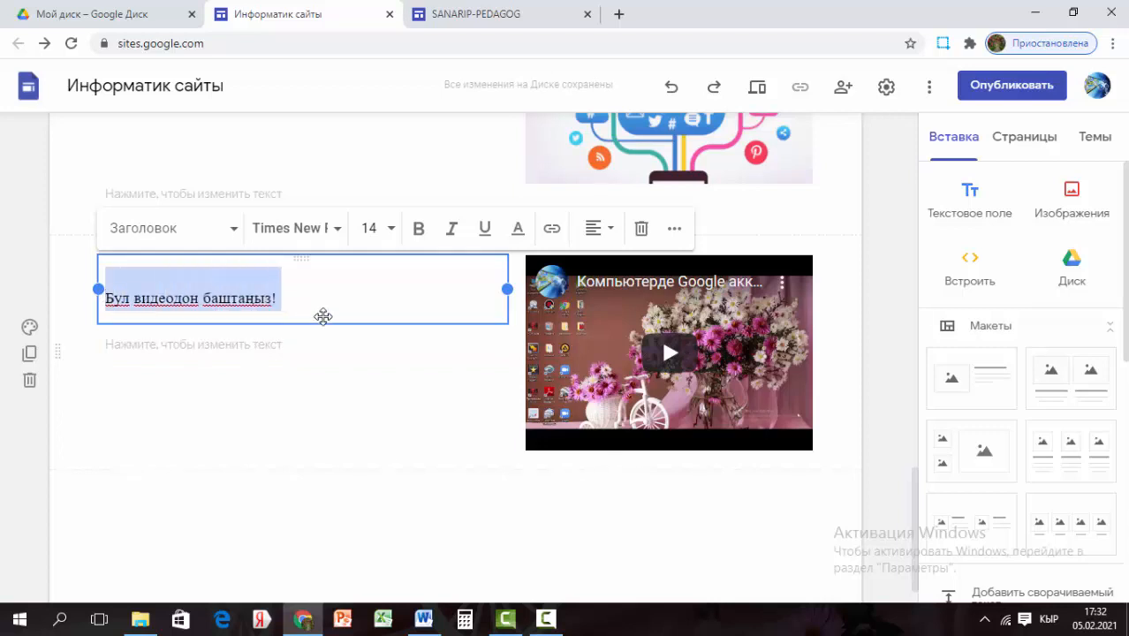
left_click(387, 230)
left_click(368, 555)
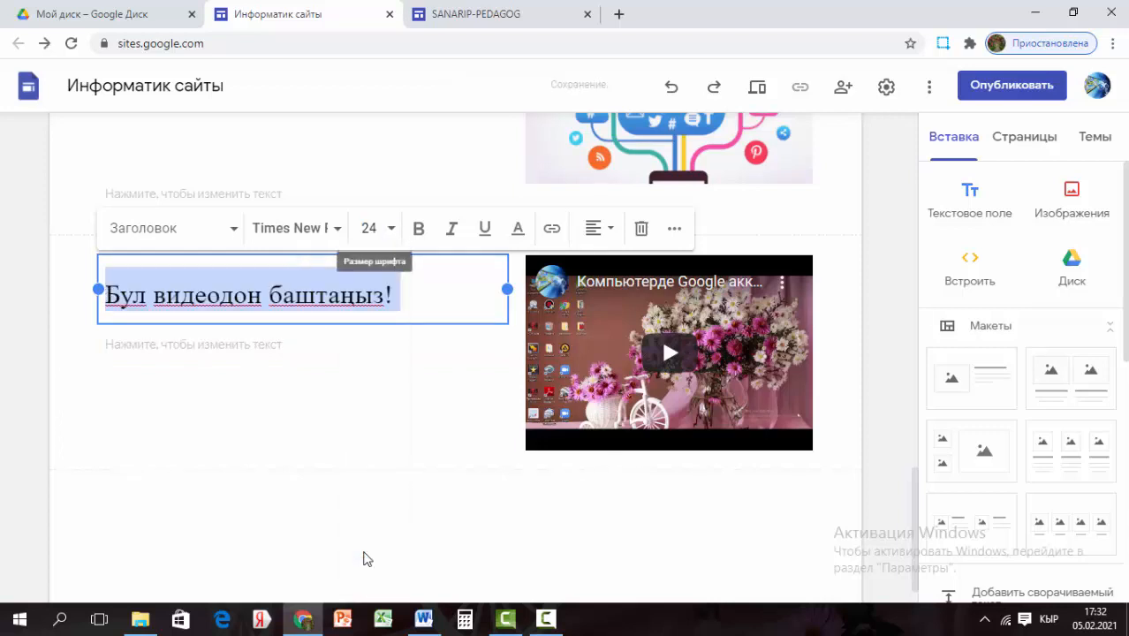
left_click(616, 231)
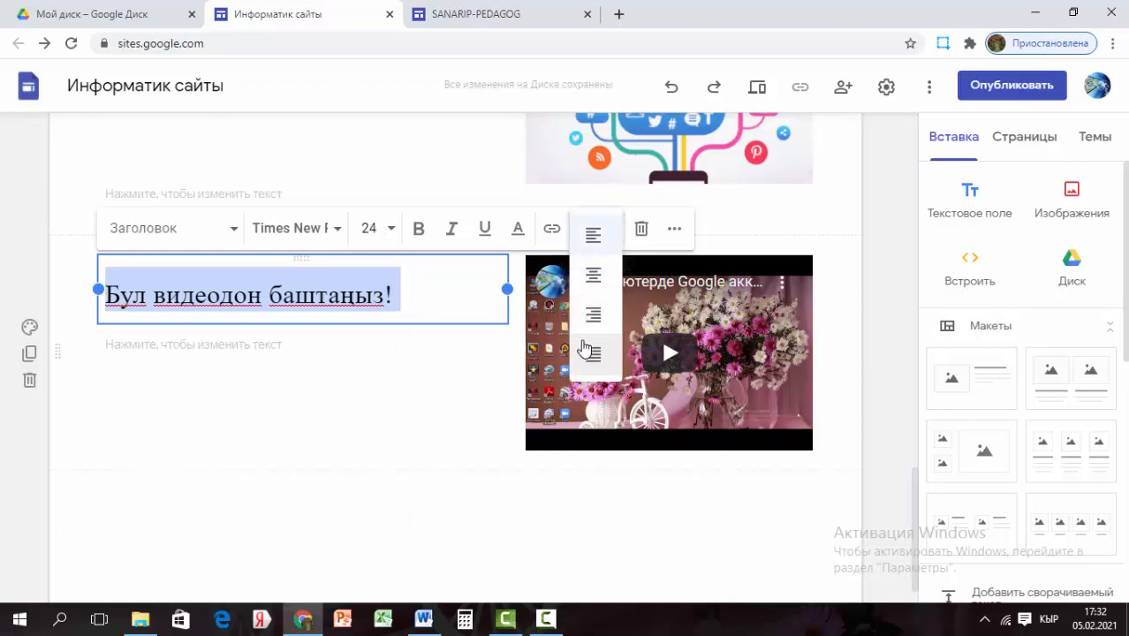
left_click(590, 275)
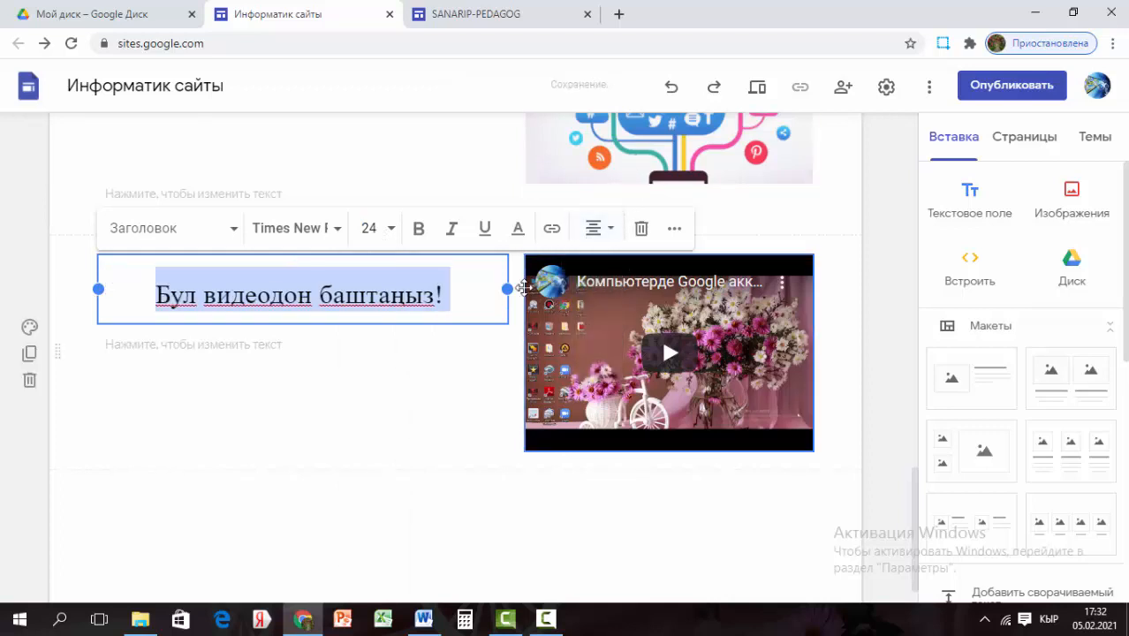
left_click(518, 231)
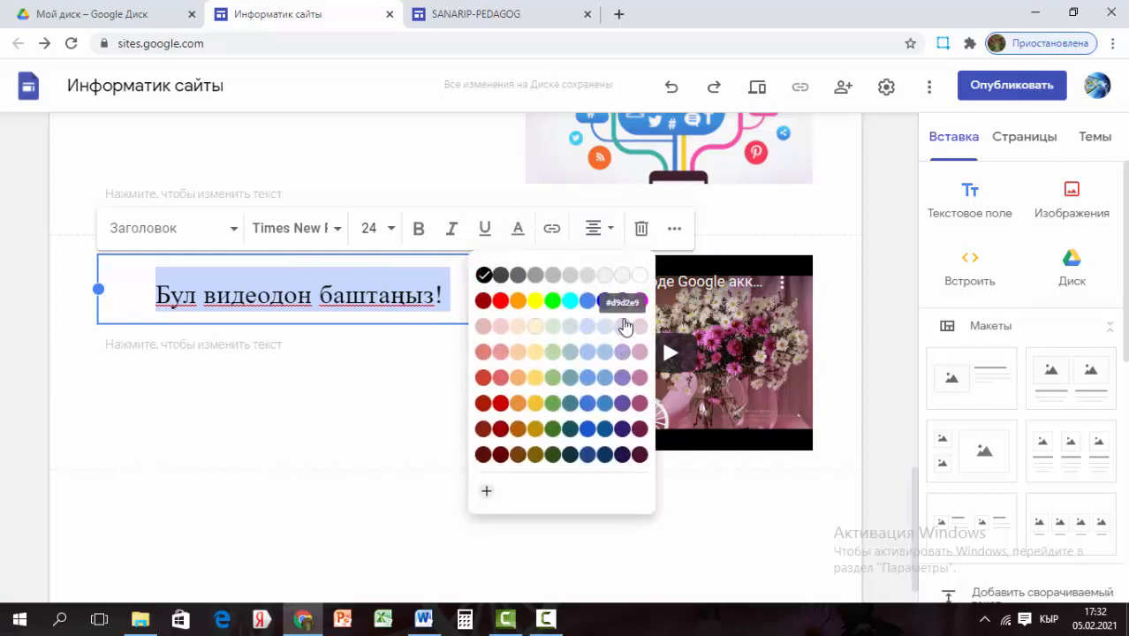
left_click(483, 351)
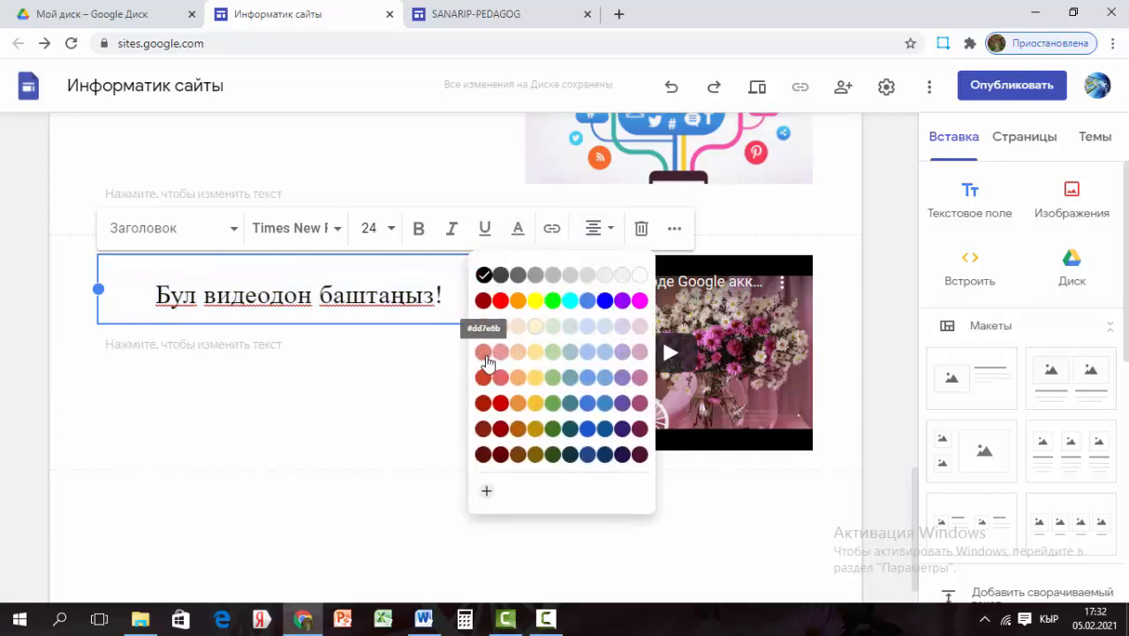
left_click(428, 429)
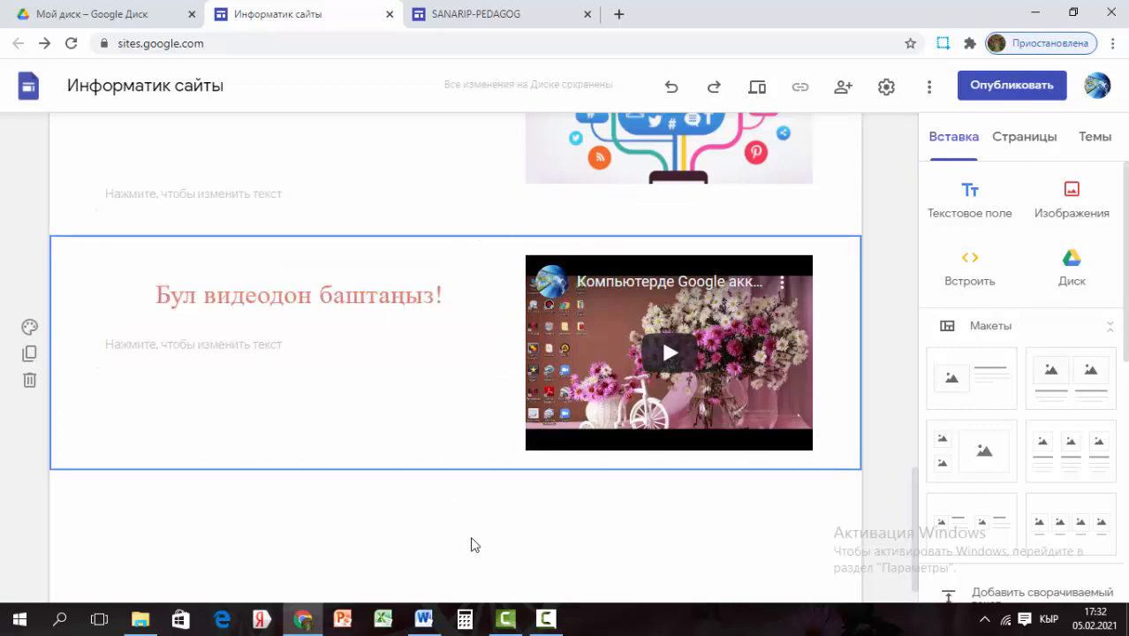
left_click(509, 531)
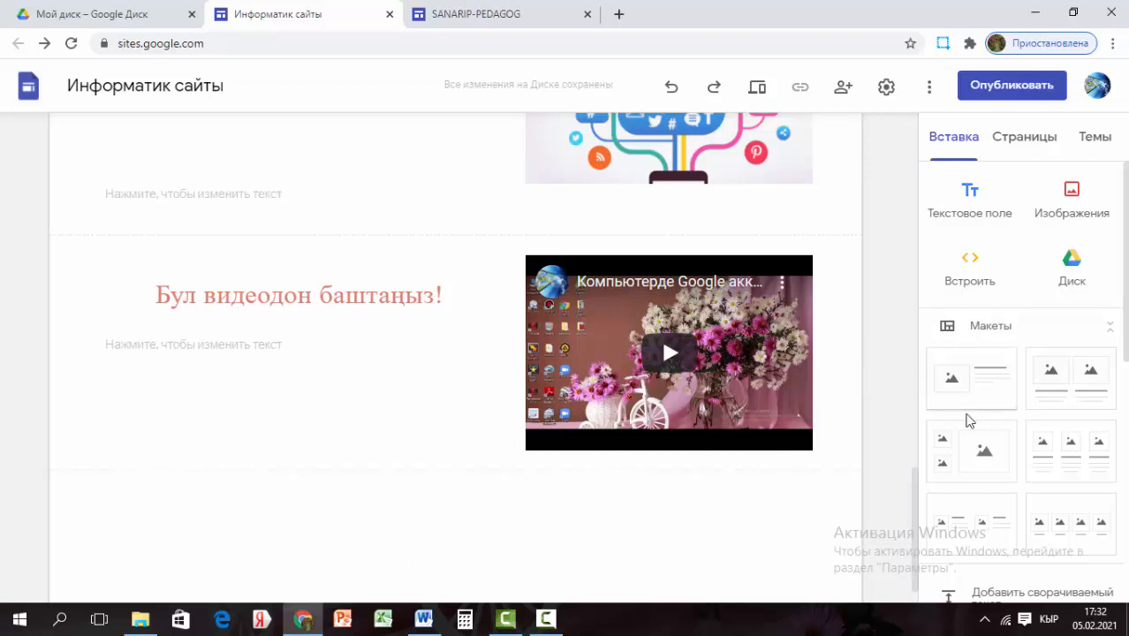
- Start a new button element and name it "Бул каналга жазылып ой бөлүшүңүз", copied from the Word document
scroll(967, 419, "down", 4)
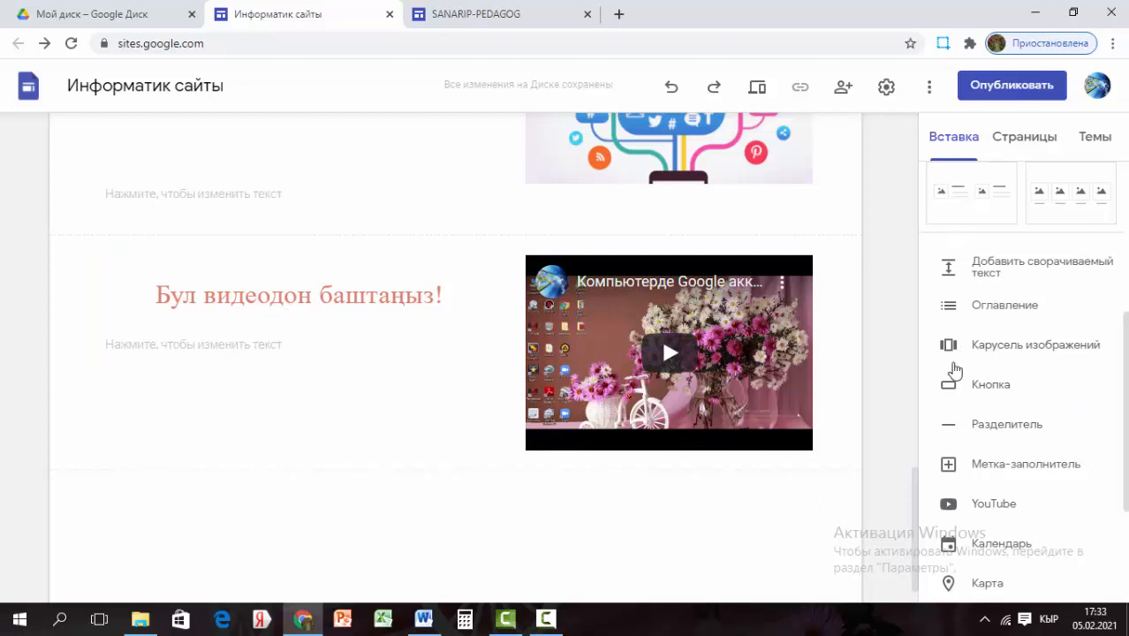
left_click(952, 397)
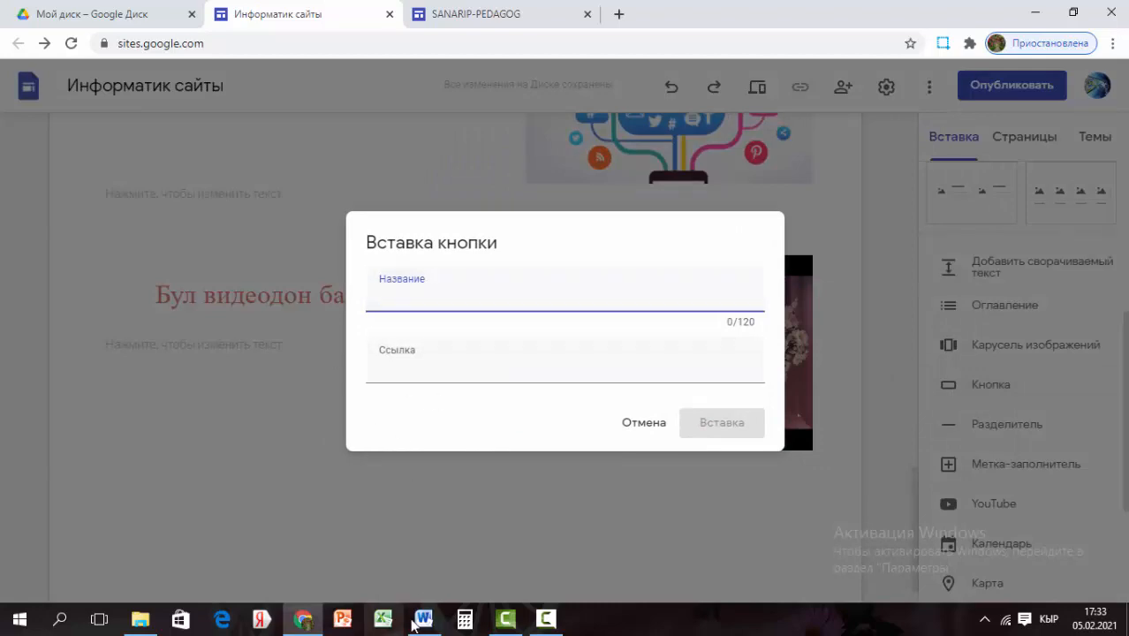
left_click(423, 618)
scroll(349, 555, "down", 1)
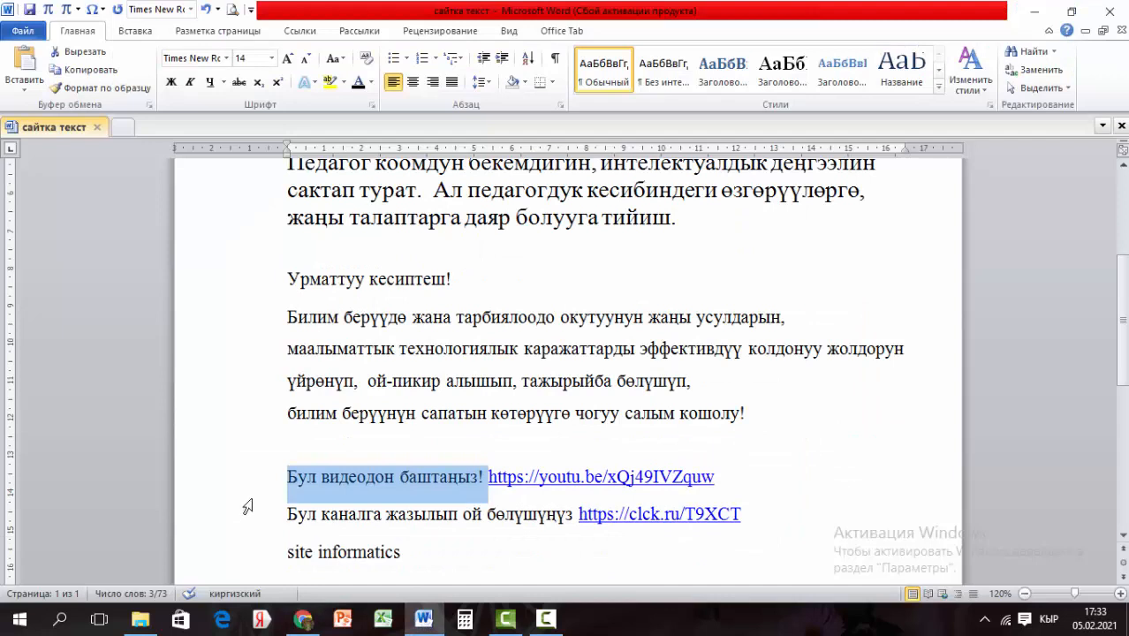
left_click_drag(282, 510, 574, 514)
key("ctrl+c")
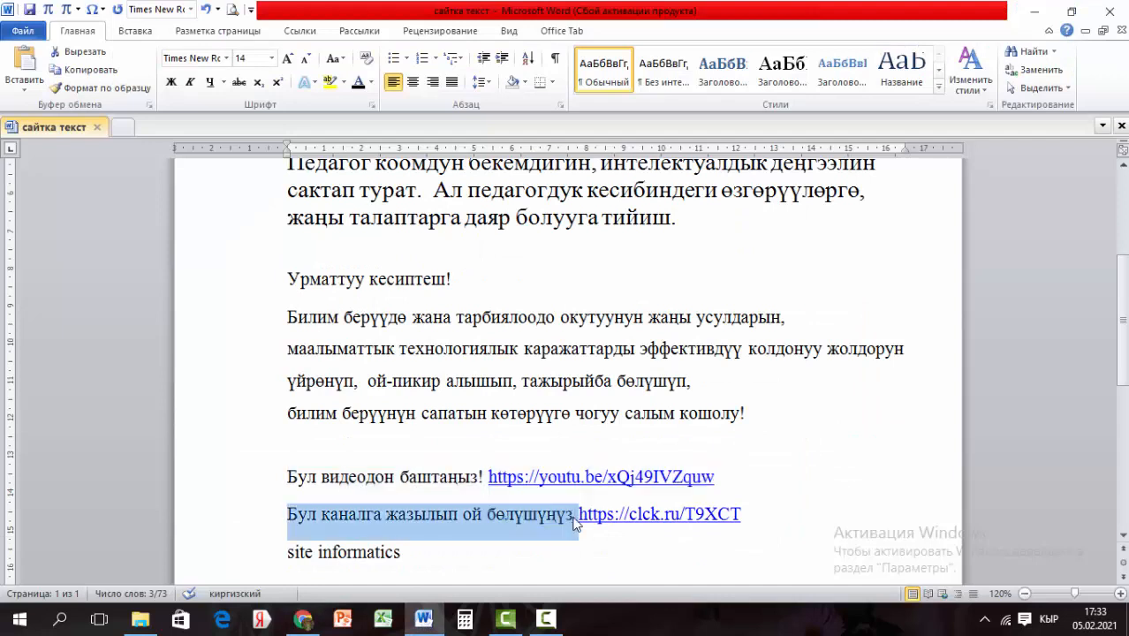
right_click(510, 528)
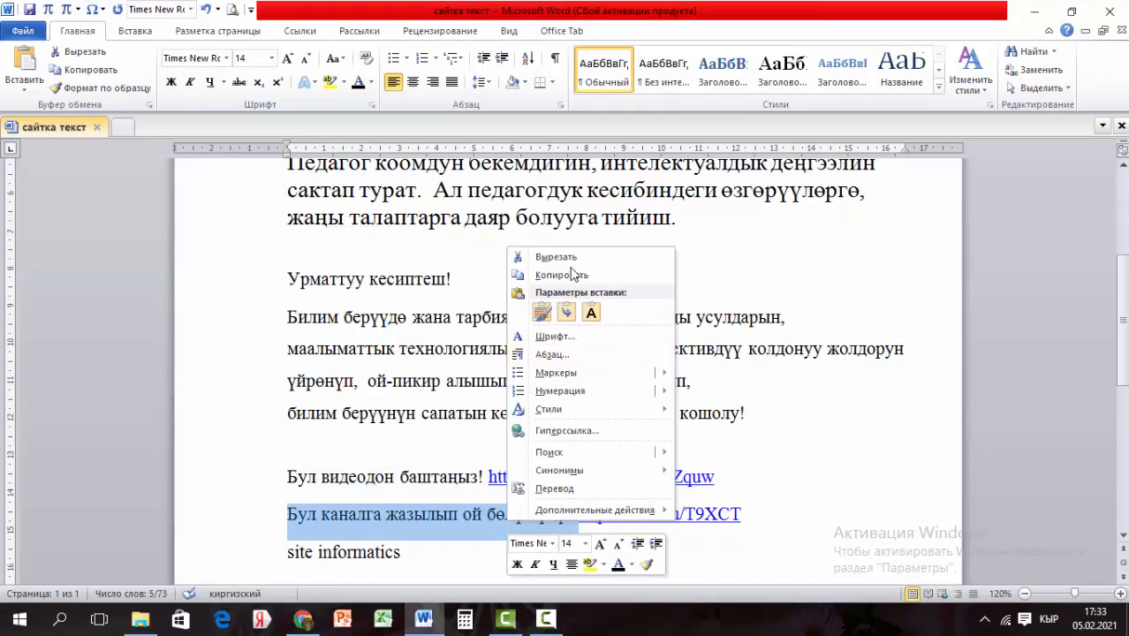
left_click(600, 273)
left_click(348, 567)
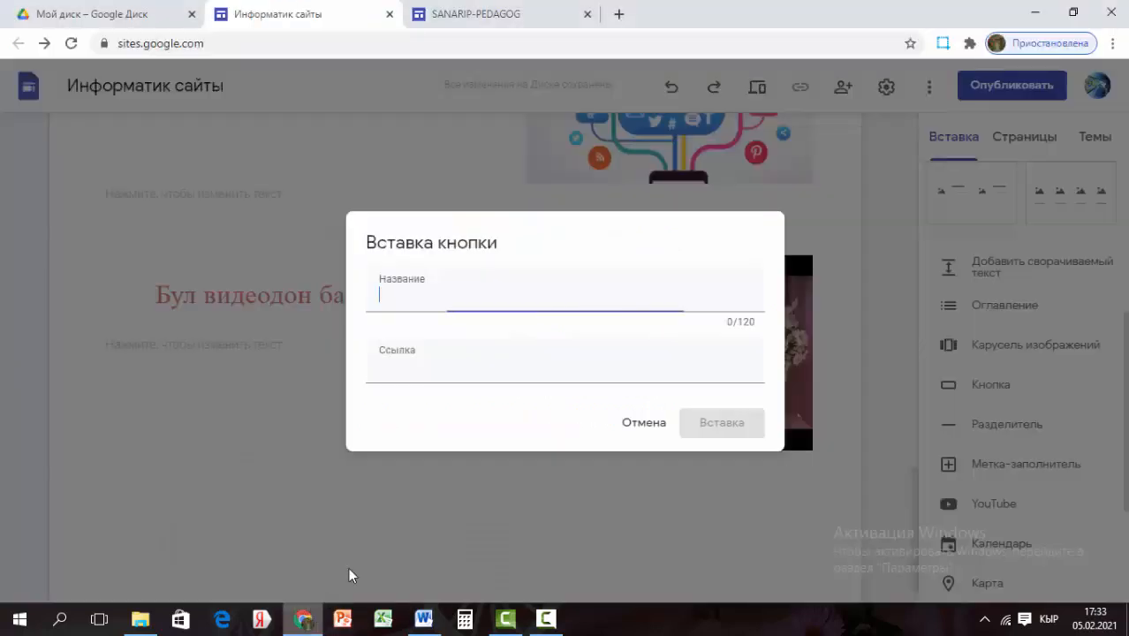
key("ctrl+v")
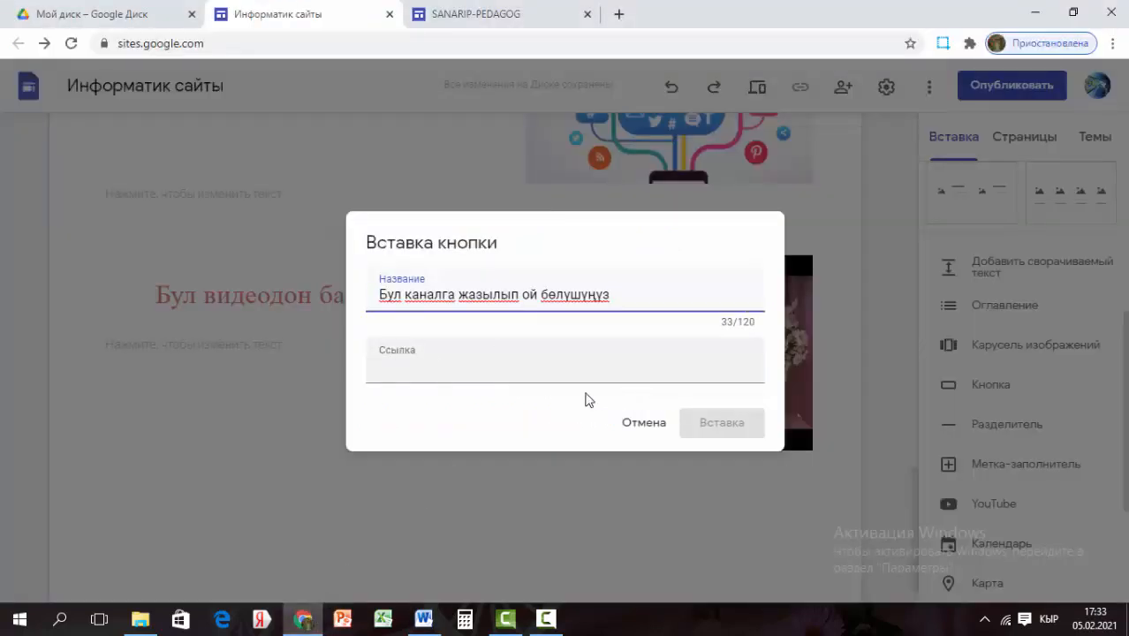
left_click(431, 359)
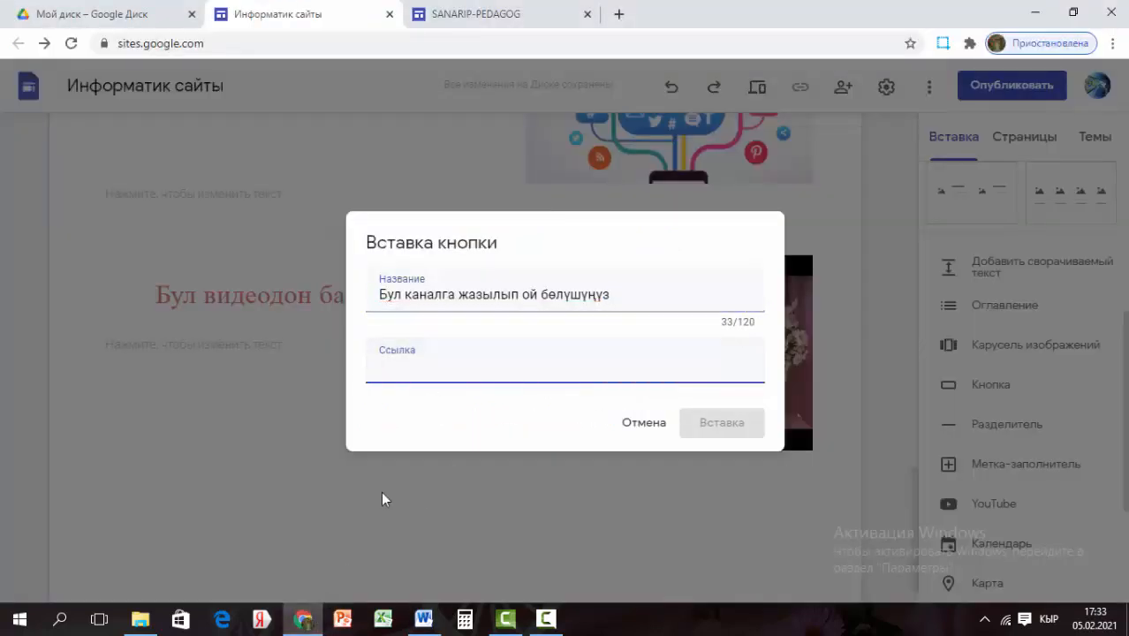
type("https://clck.ru/T9XCT")
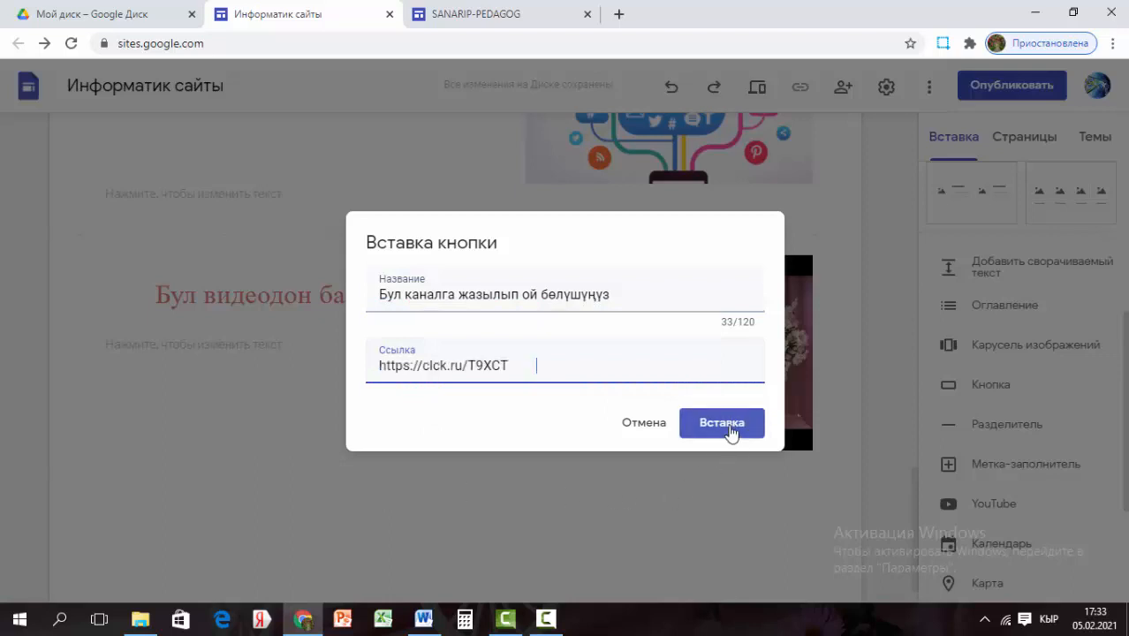
left_click(729, 424)
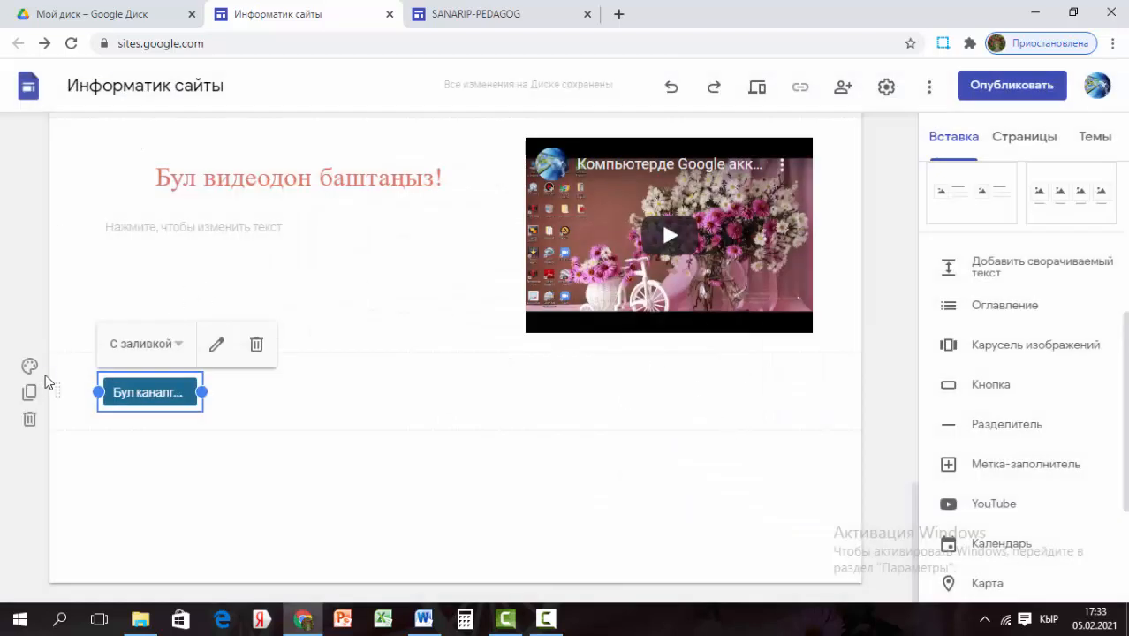
left_click(219, 463)
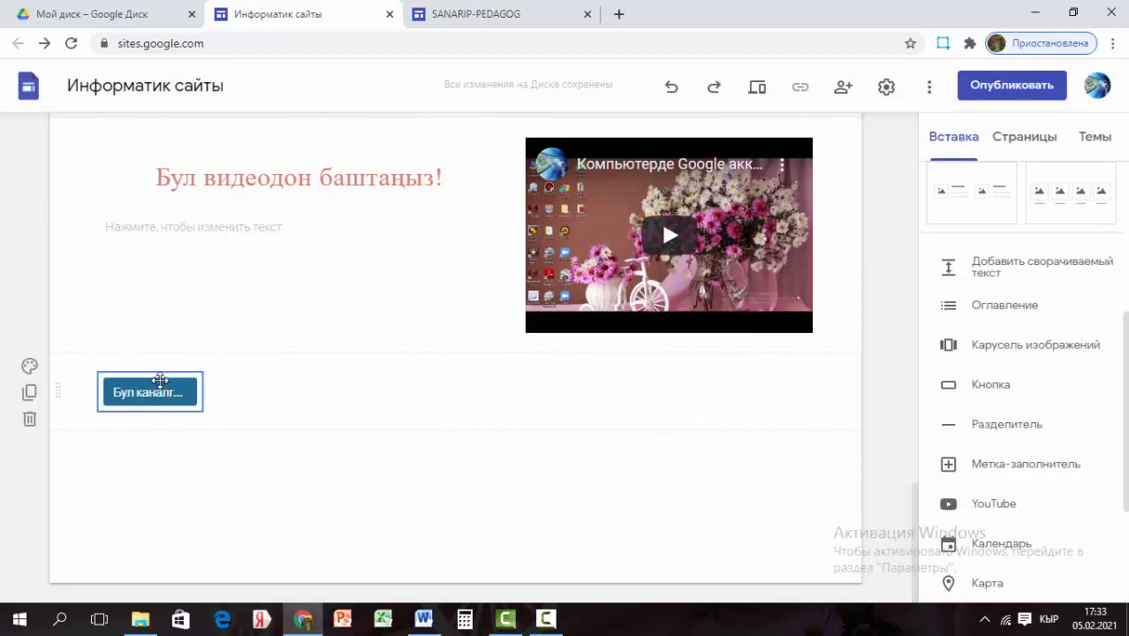
- Move the button into the video section's text column, directly below the empty text placeholder
left_click_drag(159, 380, 234, 300)
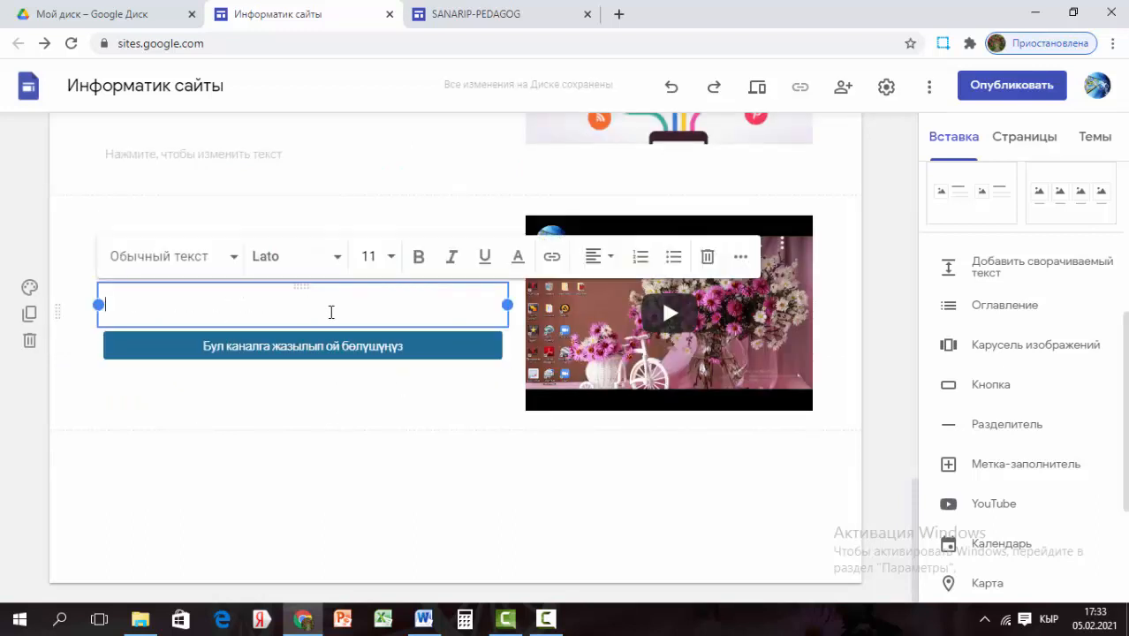
left_click(359, 407)
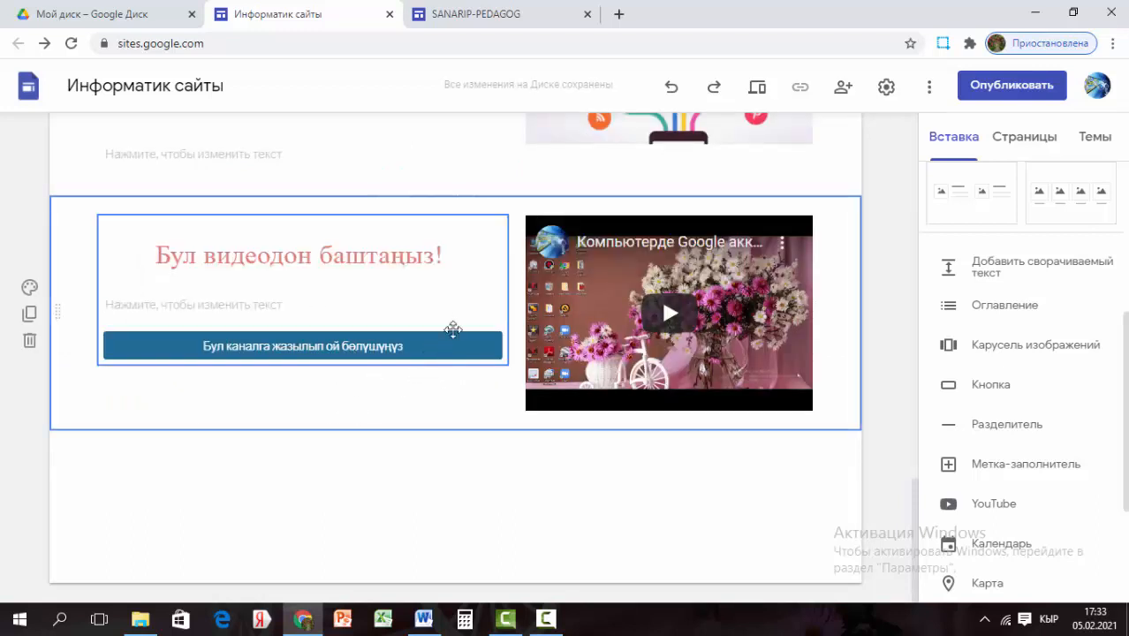
left_click_drag(480, 317, 456, 505)
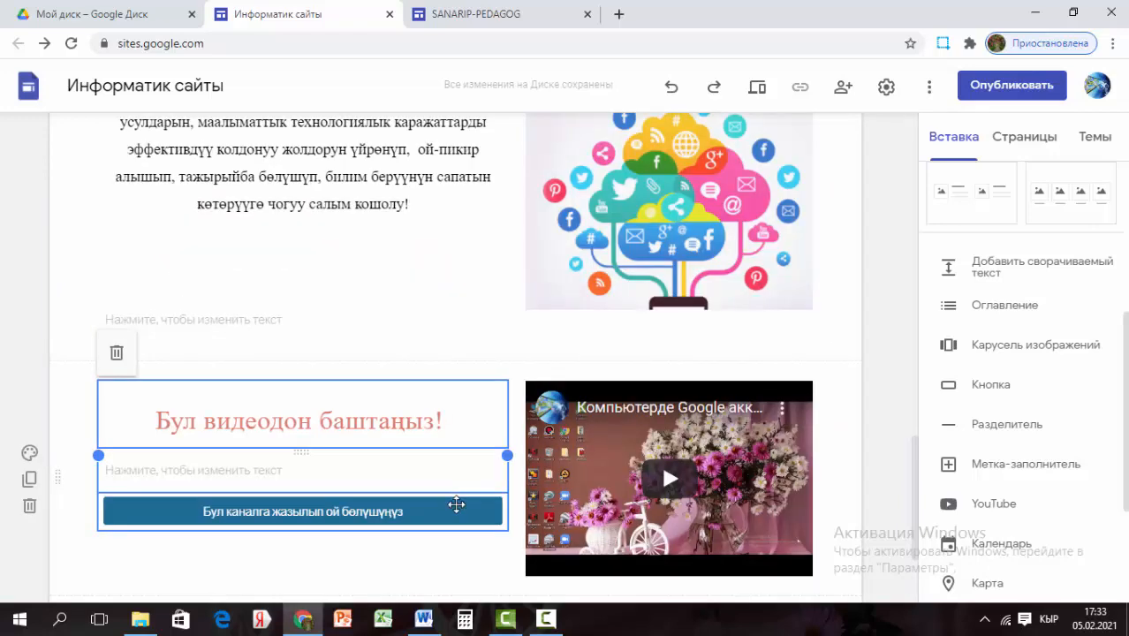
- Insert one divider above and one below the purple heading "Информатик мугалимдер үчүн сайт"
scroll(457, 507, "up", 10)
scroll(458, 507, "up", 4)
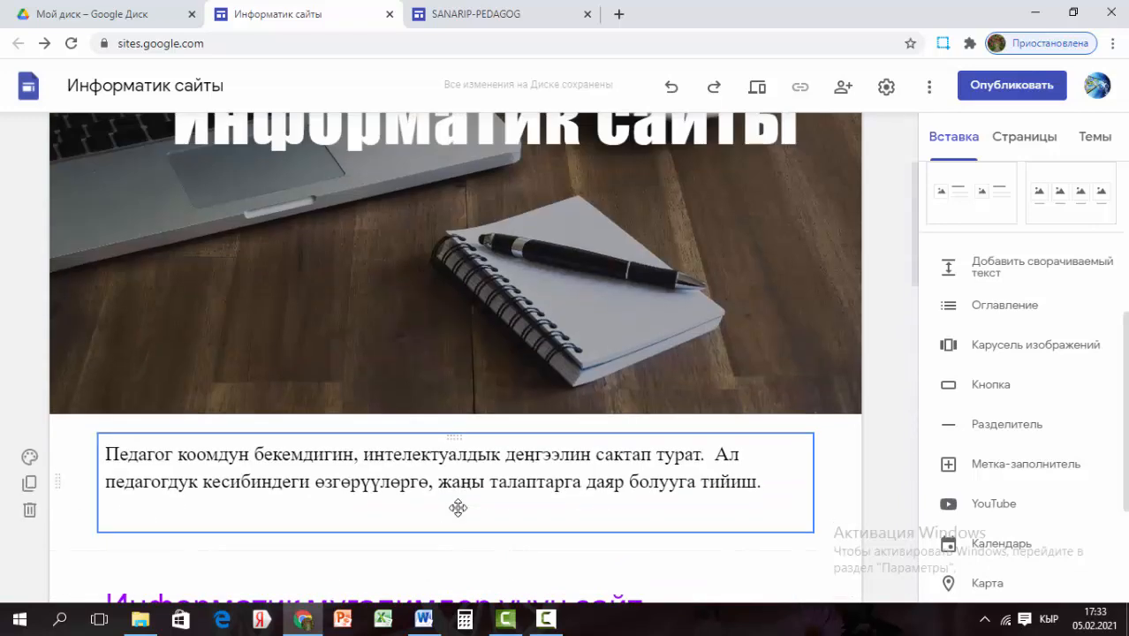
scroll(460, 504, "down", 3)
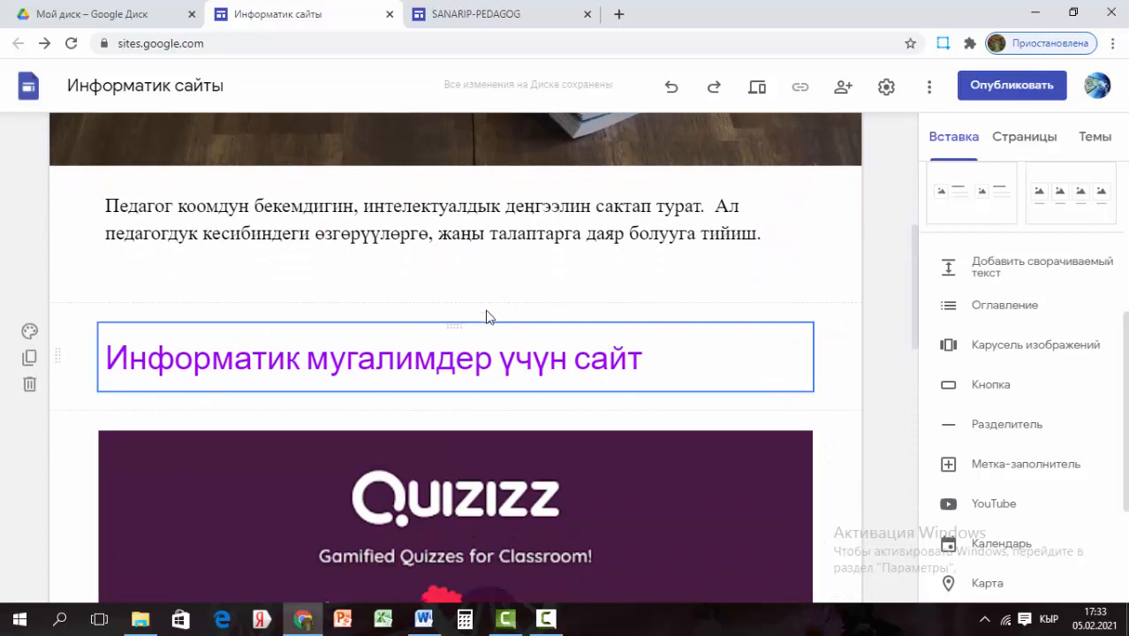
left_click(736, 298)
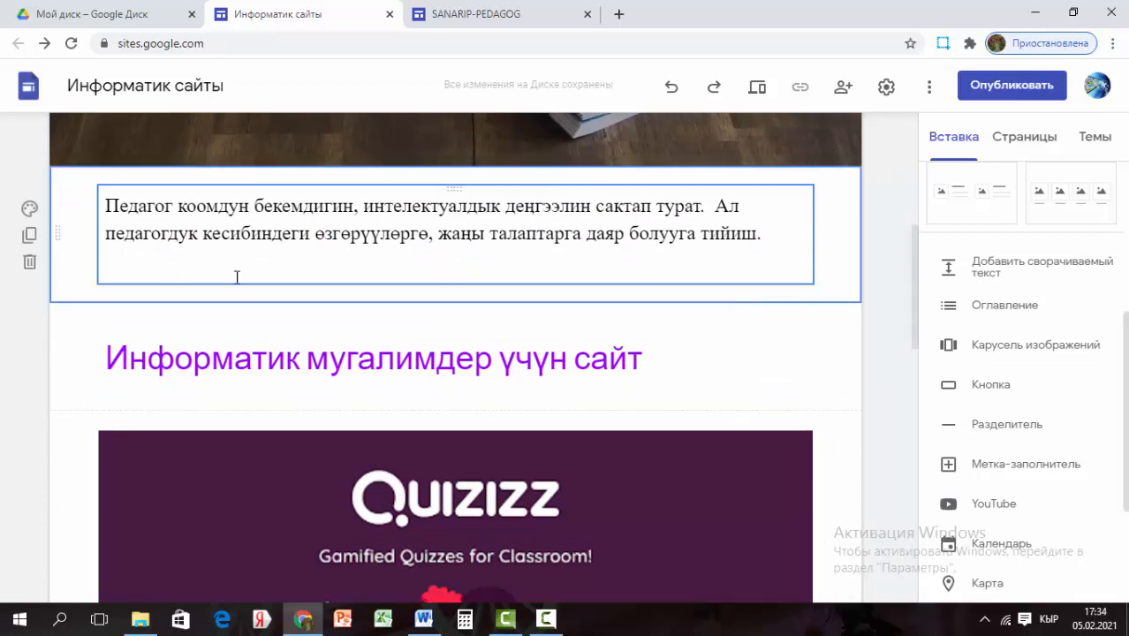
left_click(984, 434)
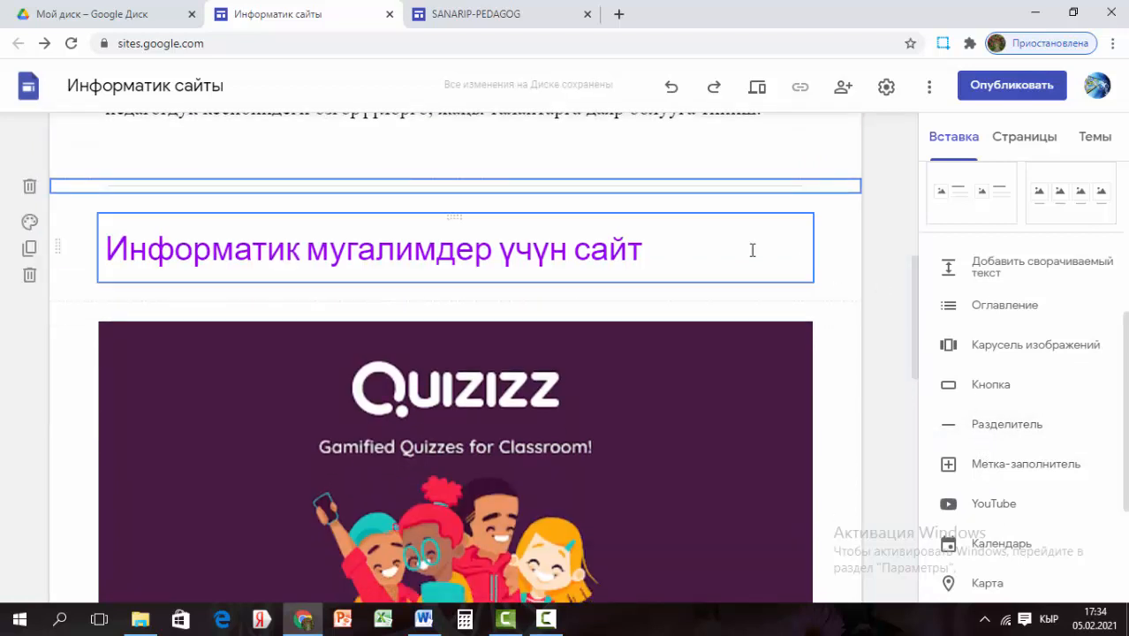
left_click(698, 289)
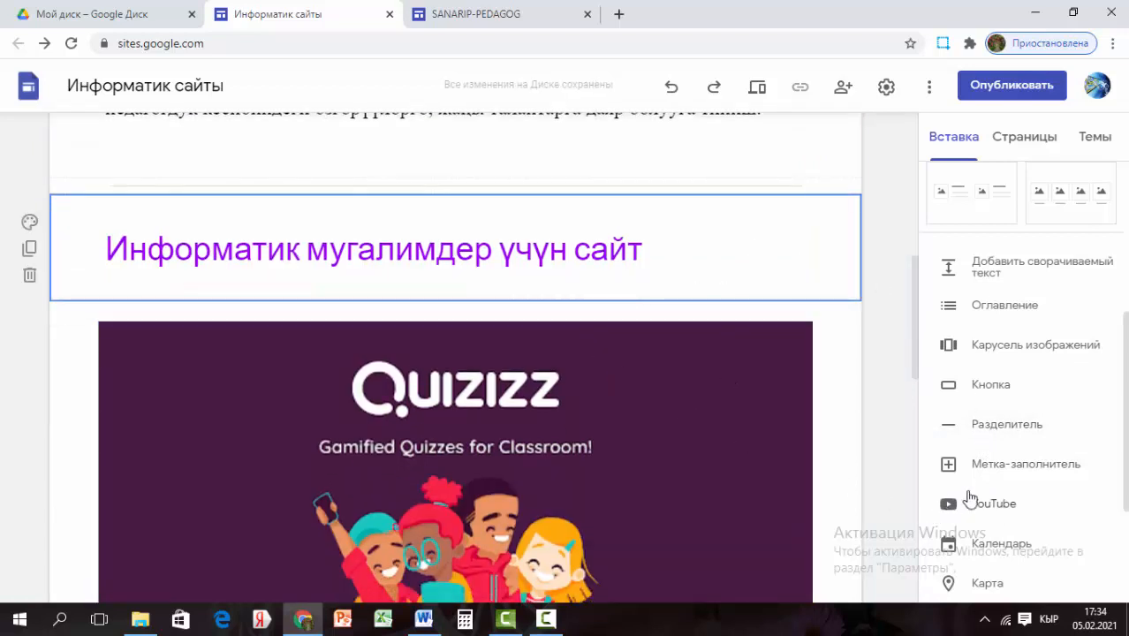
left_click(972, 433)
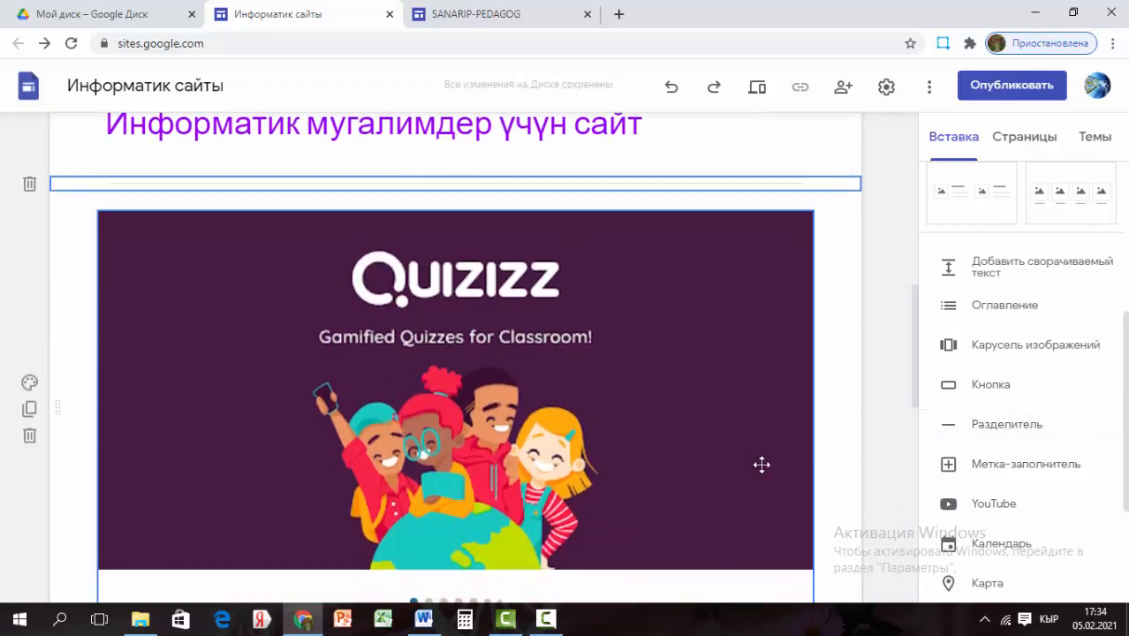
- Insert a divider below the image carousel and another directly above the video section
scroll(761, 467, "down", 2)
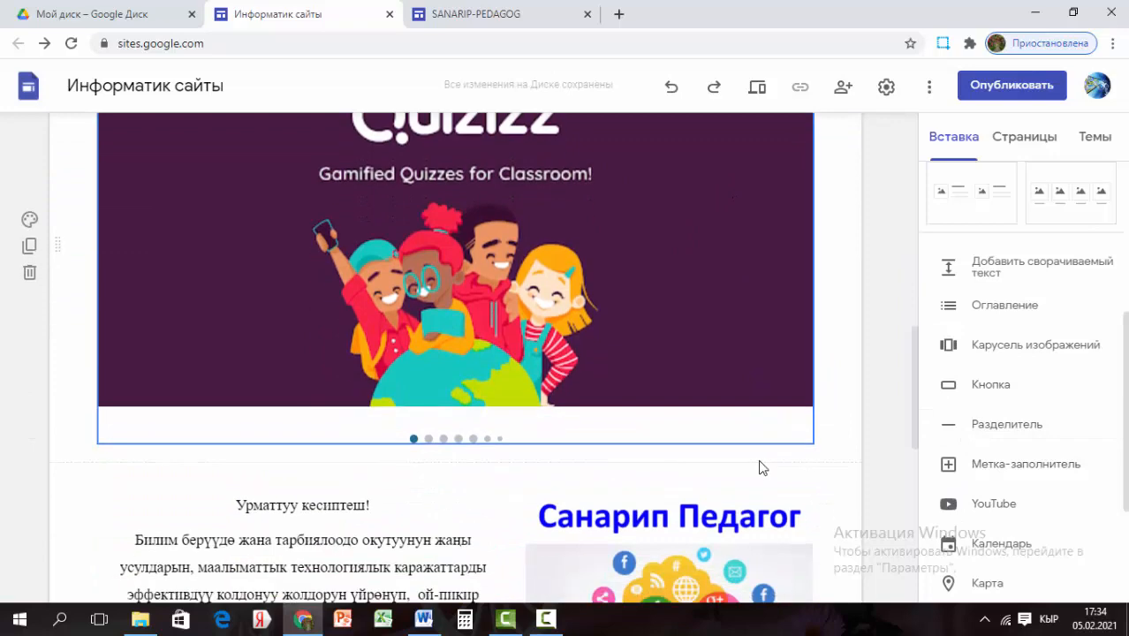
left_click(961, 427)
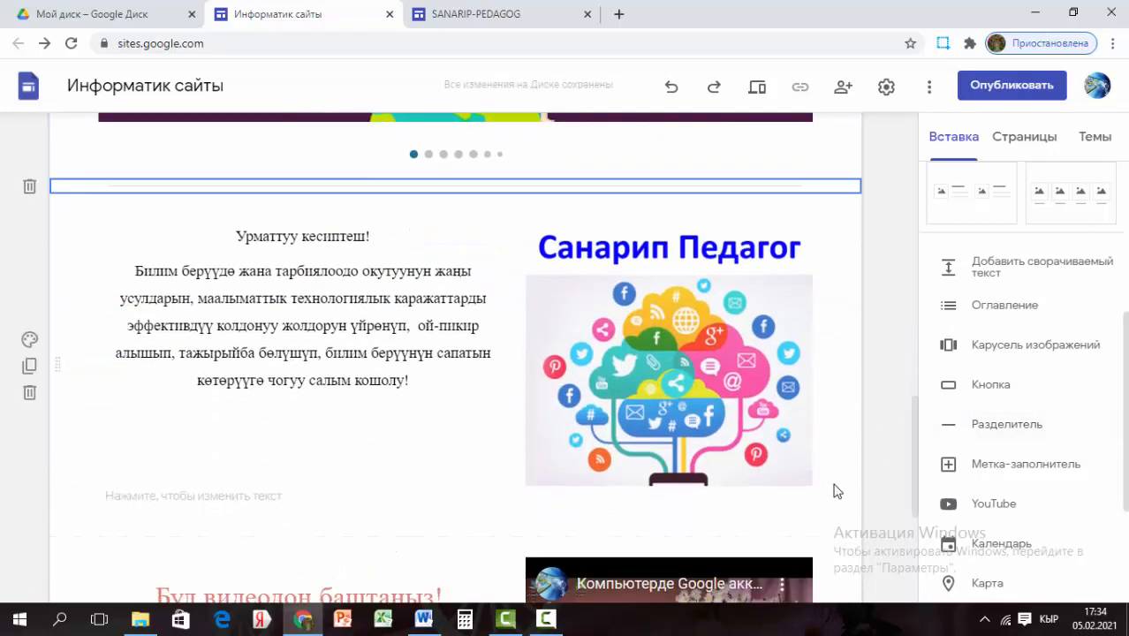
left_click(959, 427)
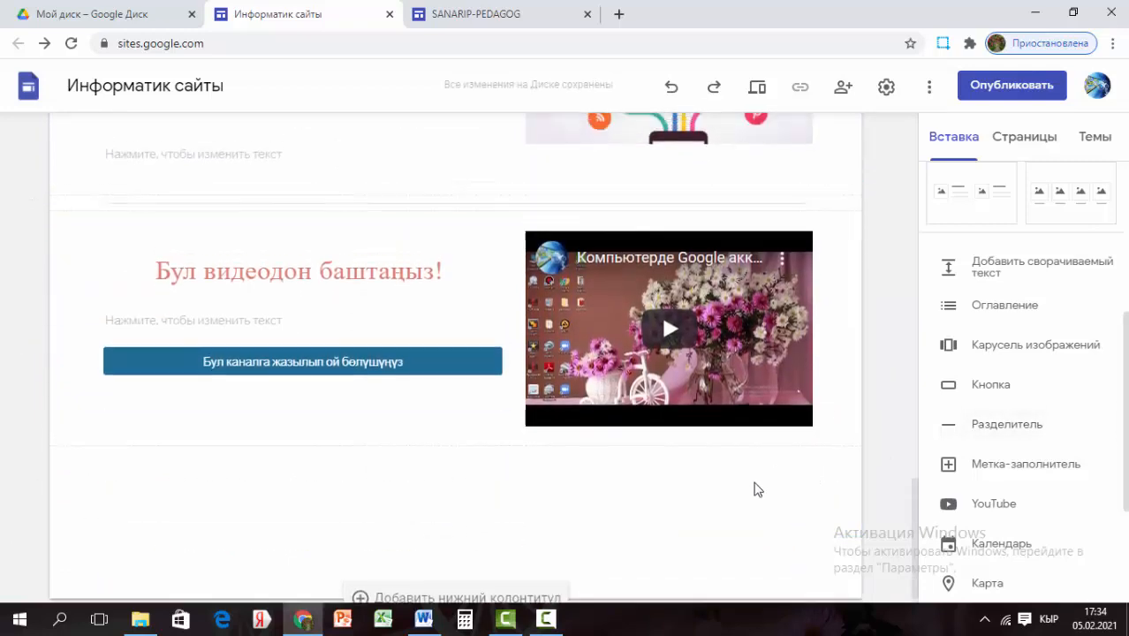
- Check the placement of the dividers between the sections from the header down to the video
scroll(757, 489, "up", 10)
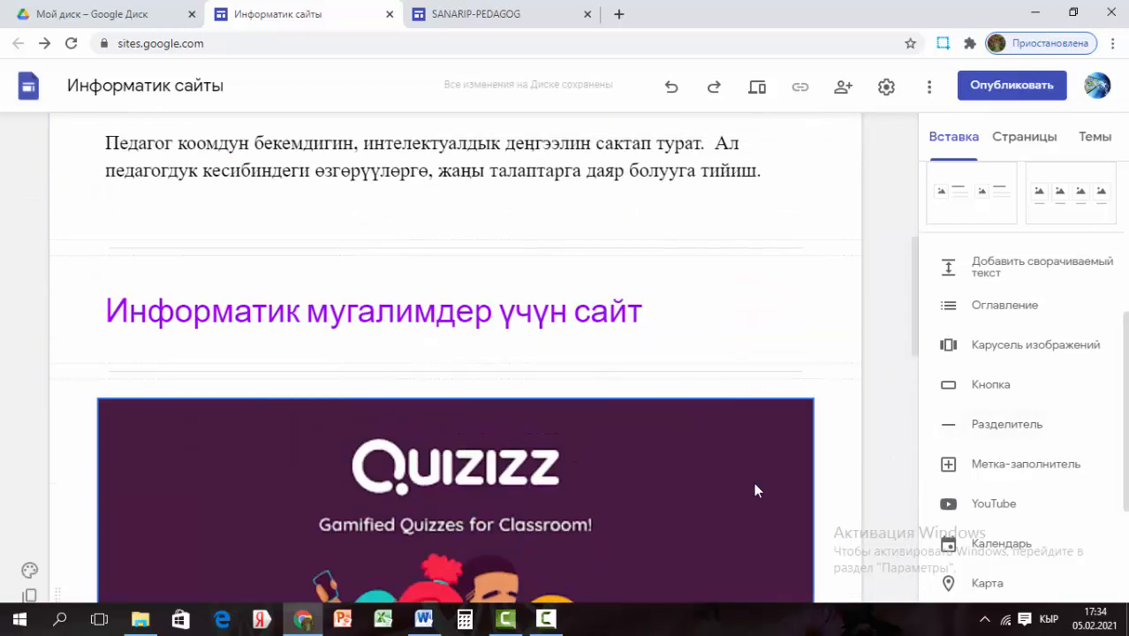
scroll(753, 482, "up", 5)
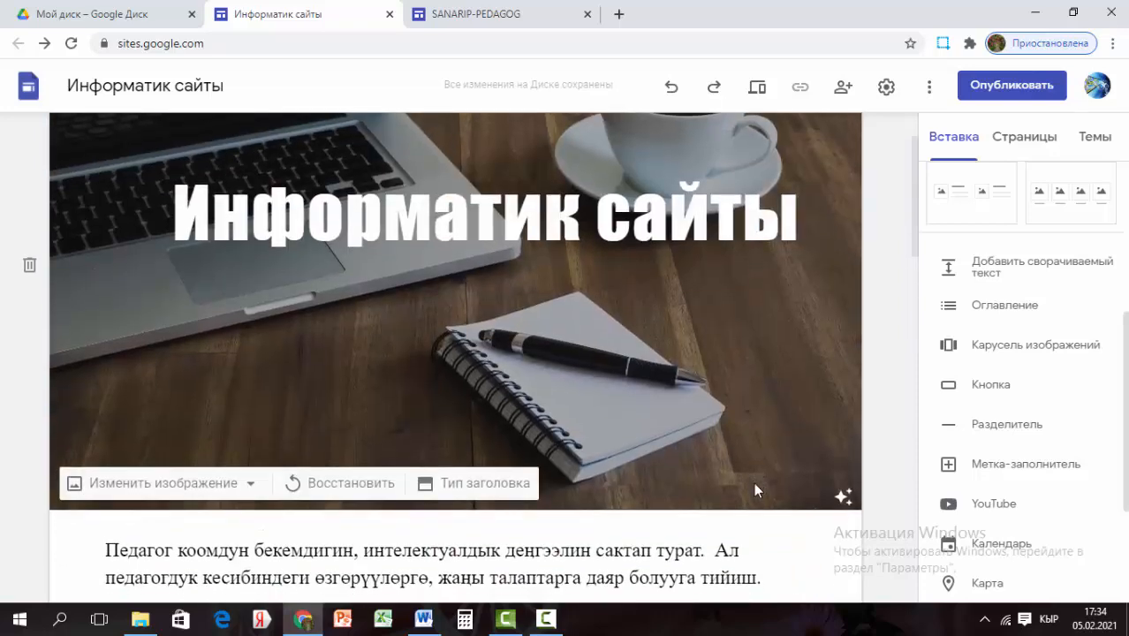
scroll(754, 483, "down", 4)
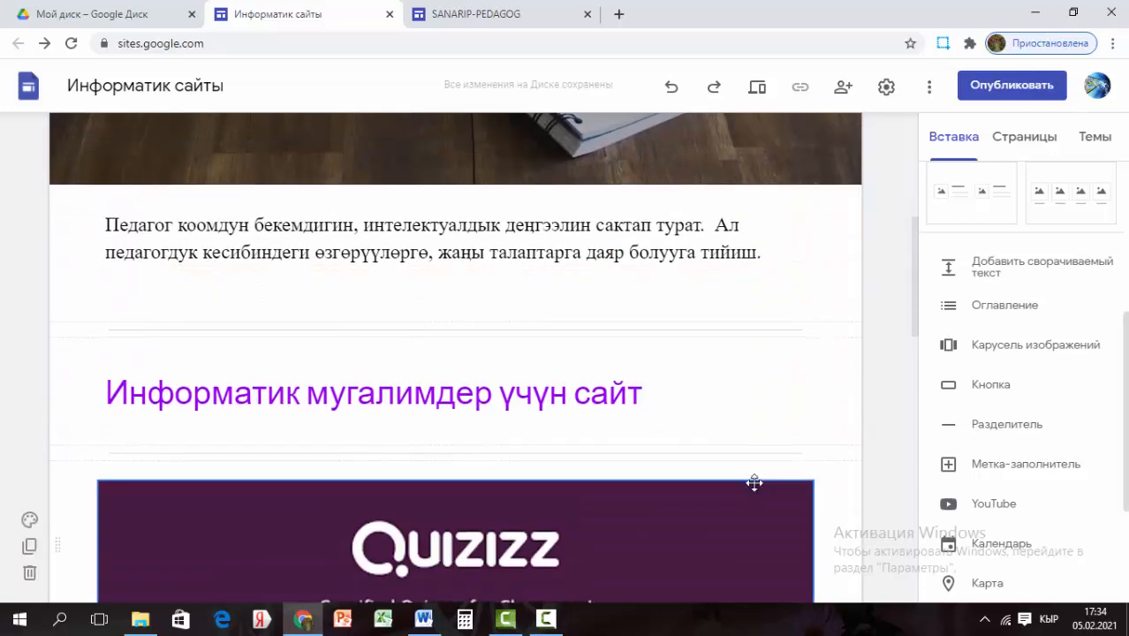
scroll(754, 483, "down", 8)
scroll(753, 483, "down", 2)
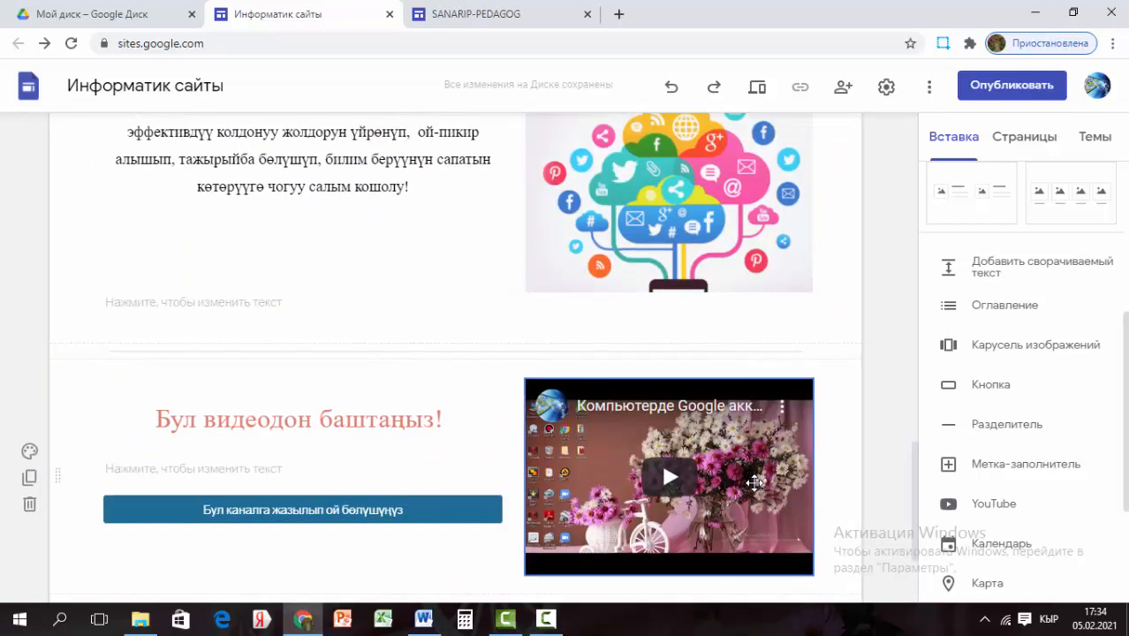
scroll(753, 482, "up", 8)
scroll(753, 483, "up", 5)
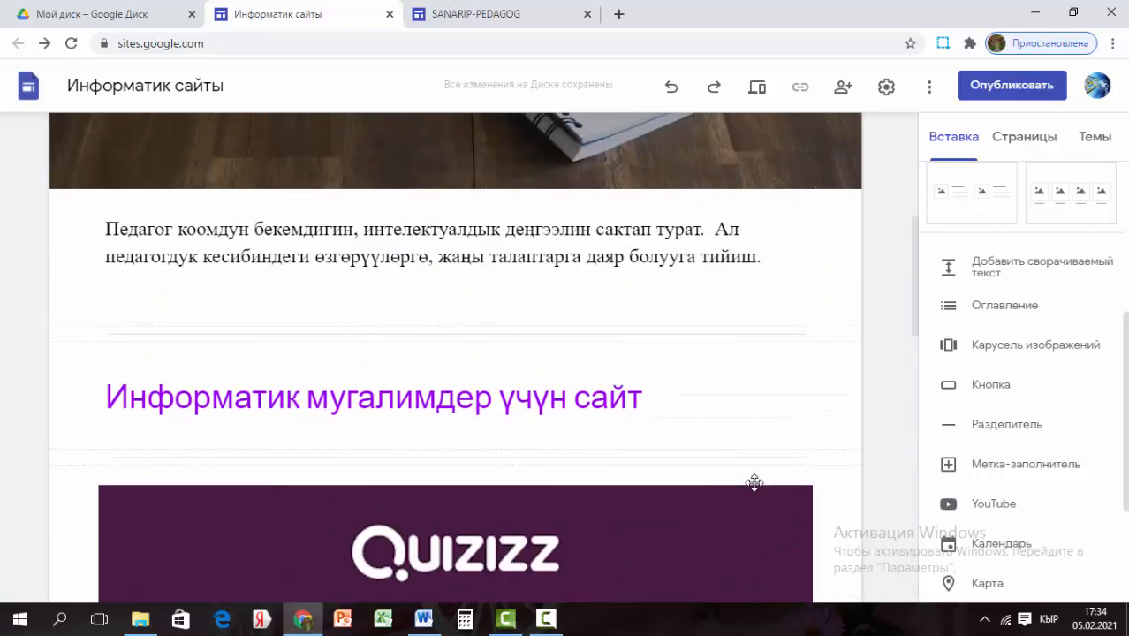
scroll(755, 482, "down", 3)
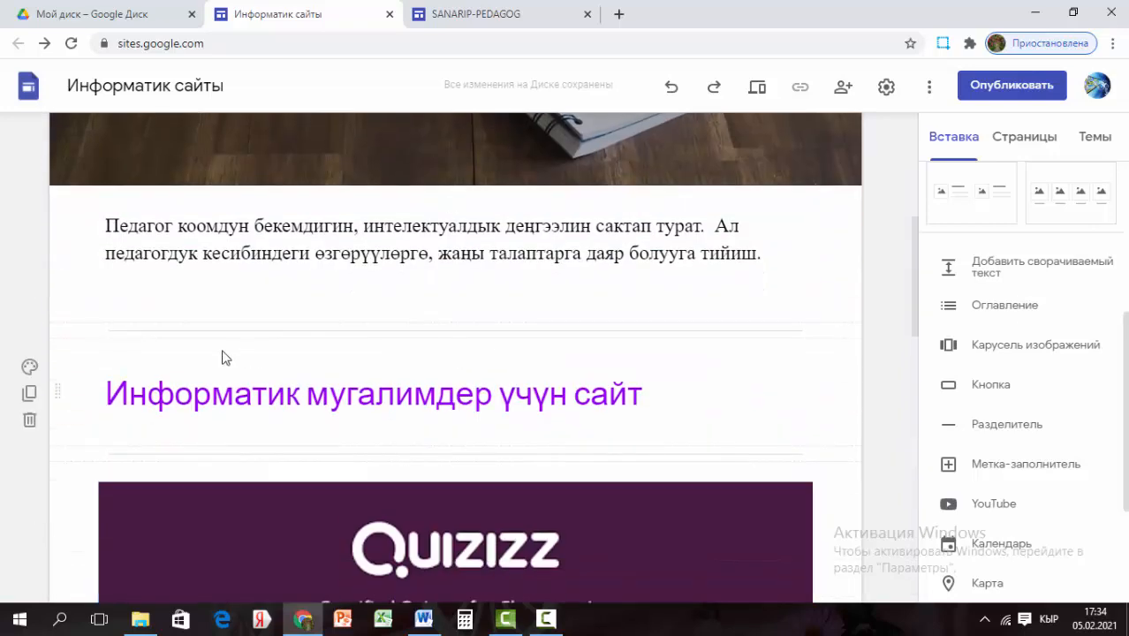
- Try the section background "Выделение 1" on the introductory text section below the header
left_click(277, 285)
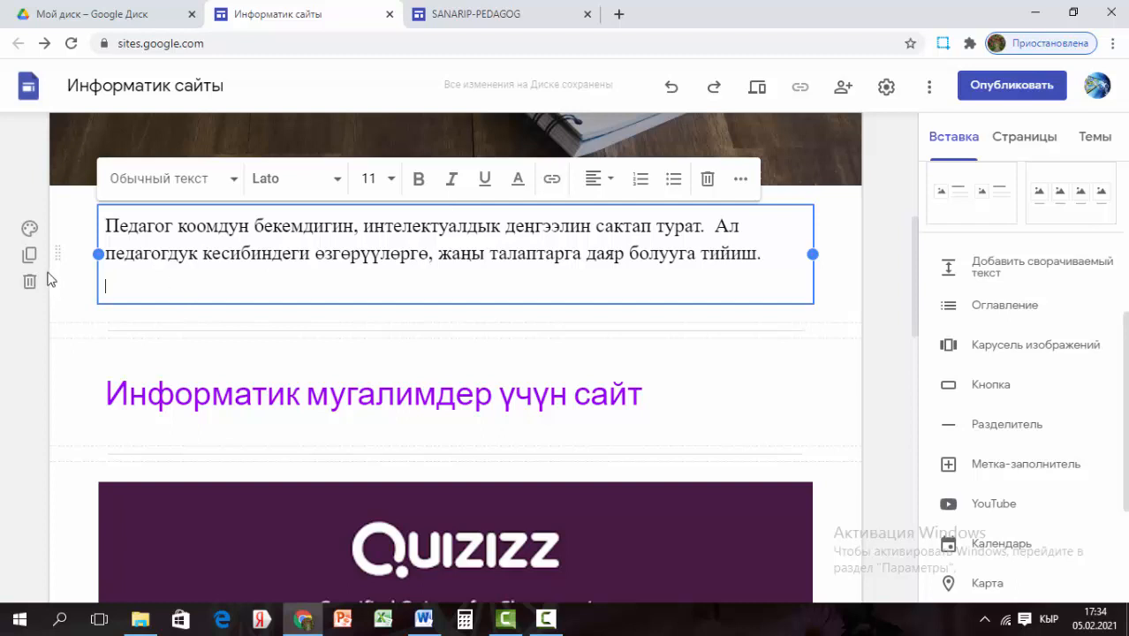
left_click(29, 230)
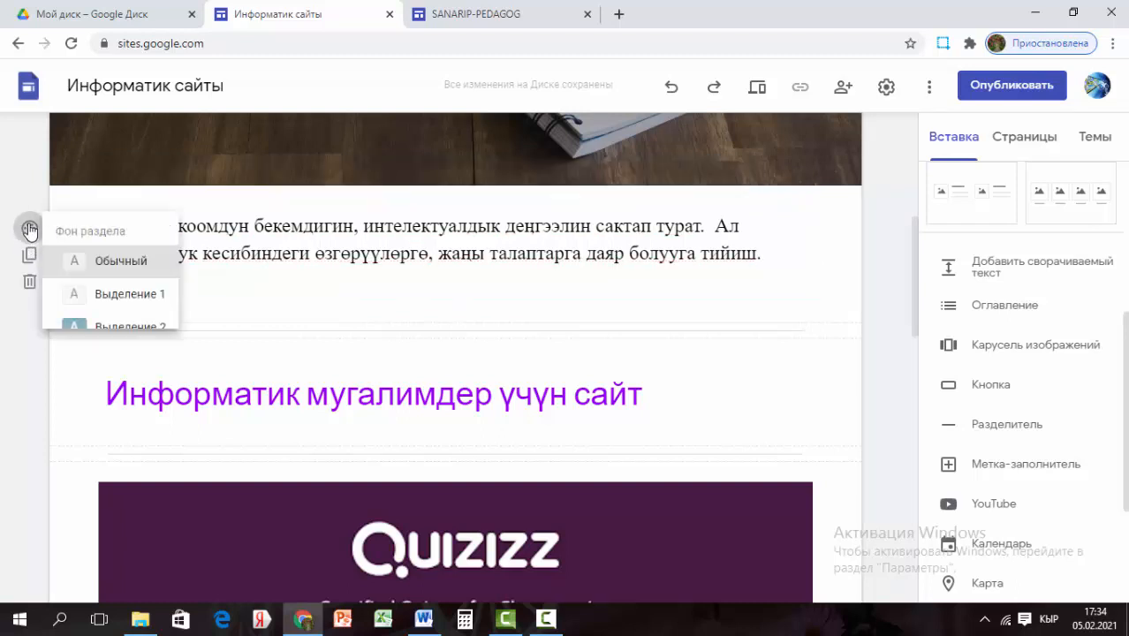
left_click(158, 300)
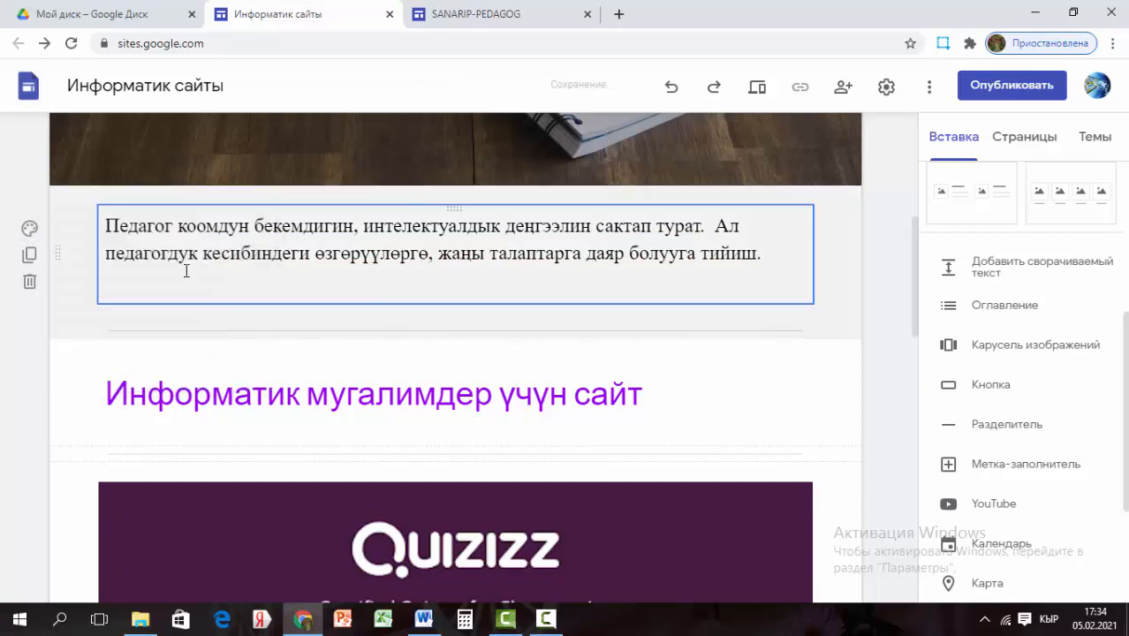
- Set the background of the introductory text section below the header to "Выделение 2"
left_click(29, 231)
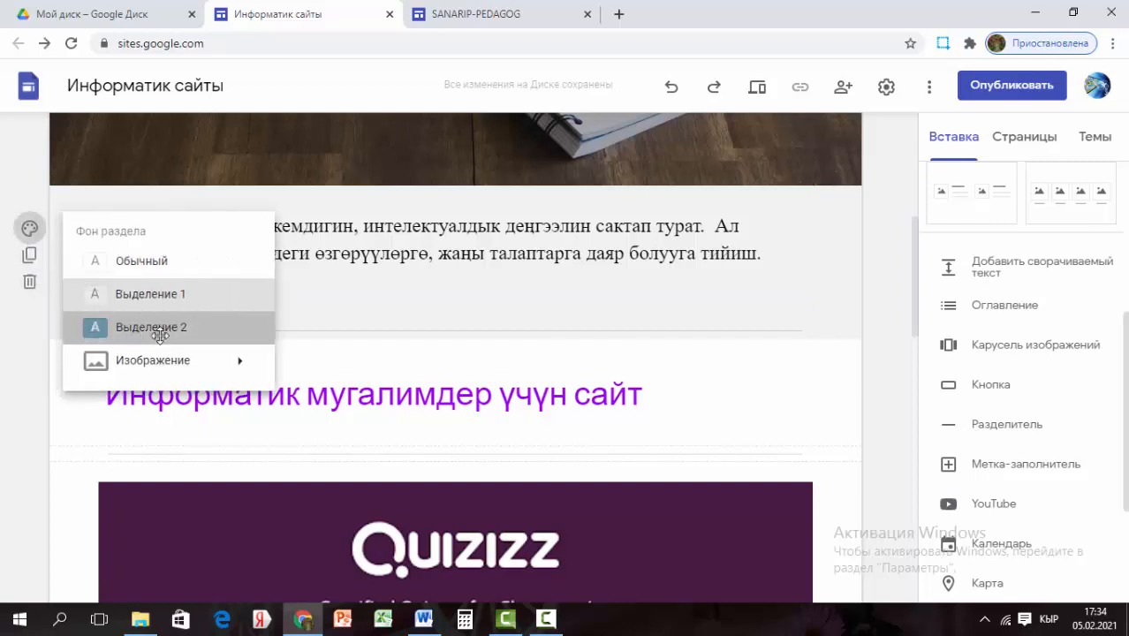
left_click(132, 329)
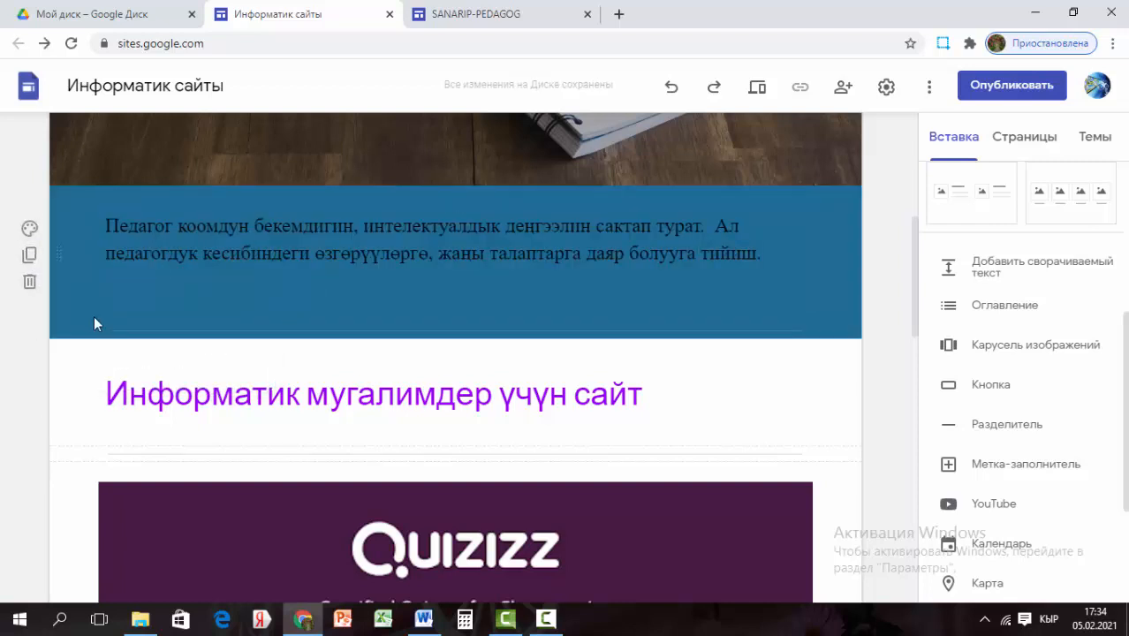
left_click(29, 228)
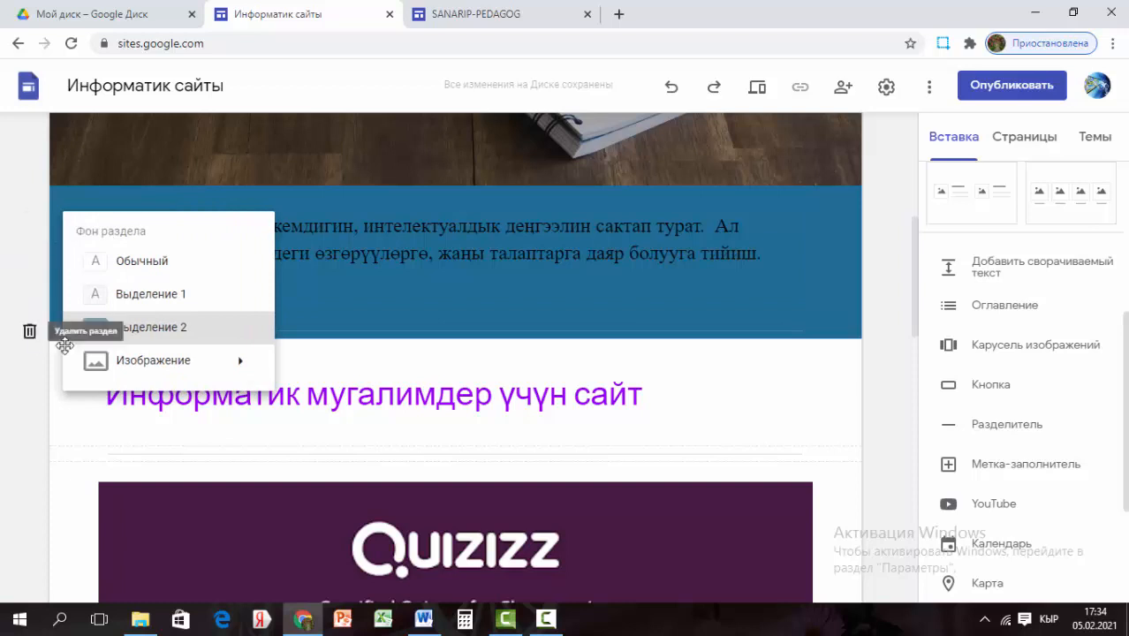
mouse_move(166, 364)
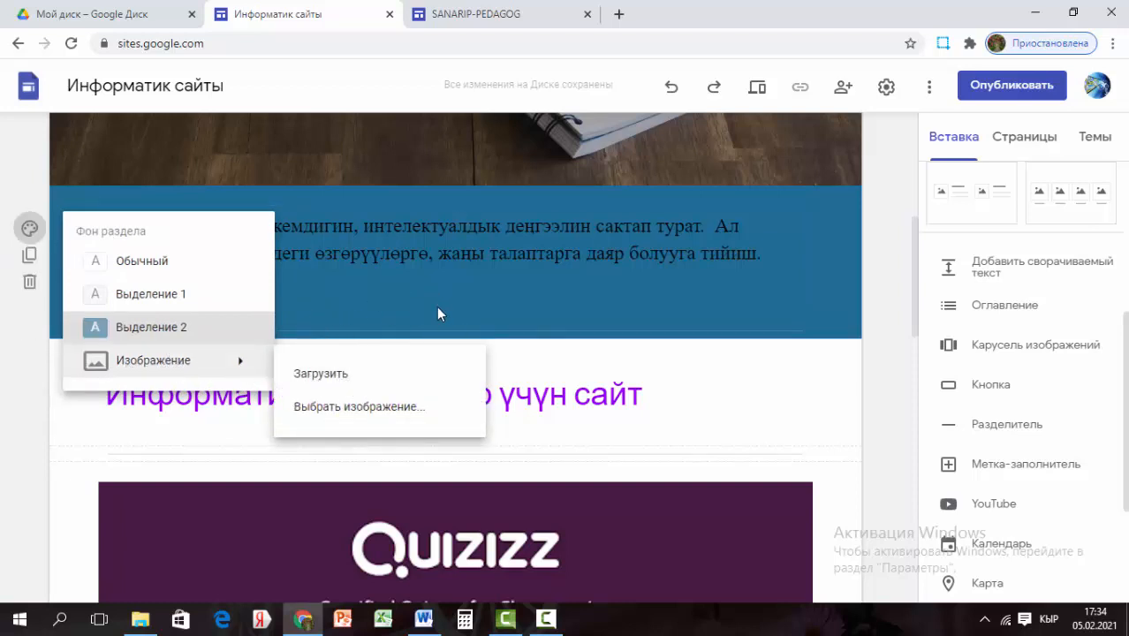
left_click(712, 446)
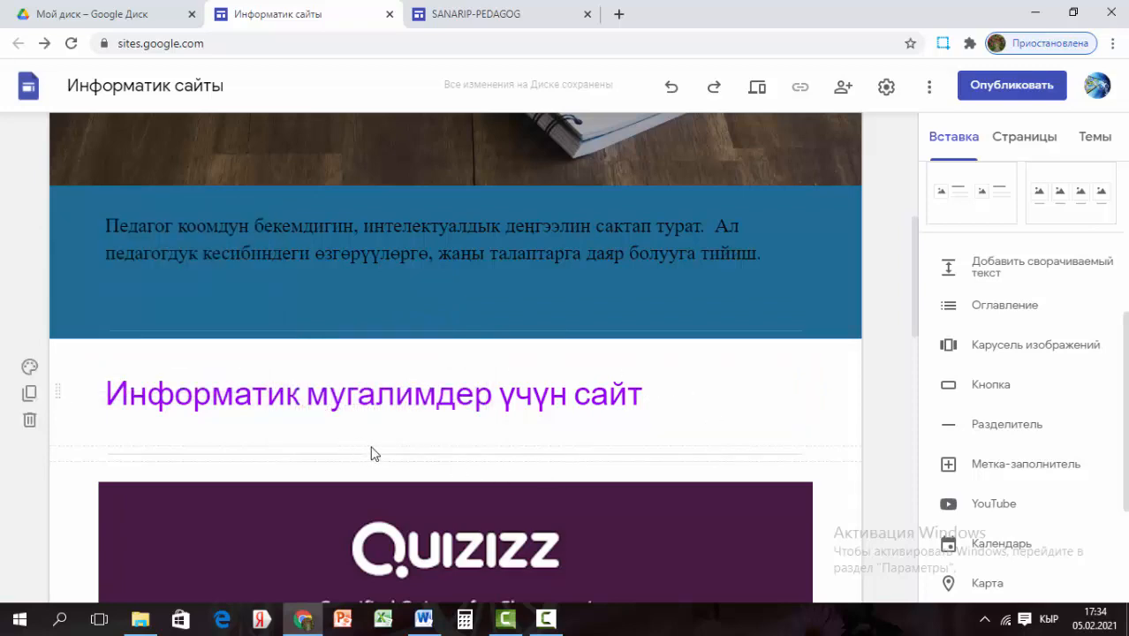
- Review the whole page, examining the header, coloured text section, carousel, image-and-text section, video and link button
scroll(404, 450, "down", 7)
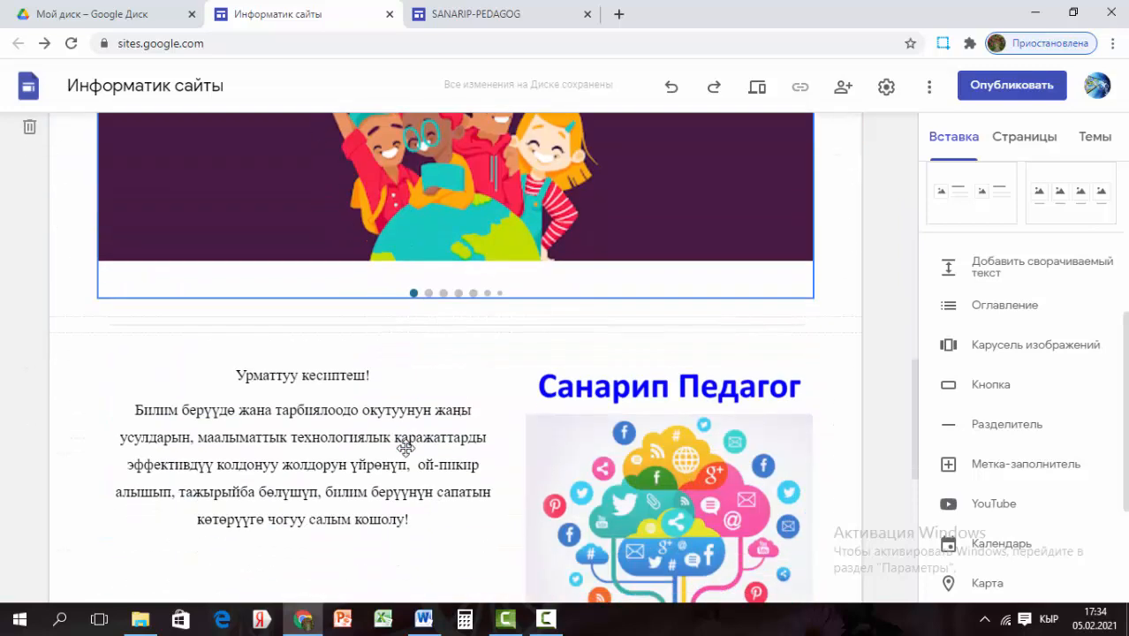
scroll(405, 448, "down", 4)
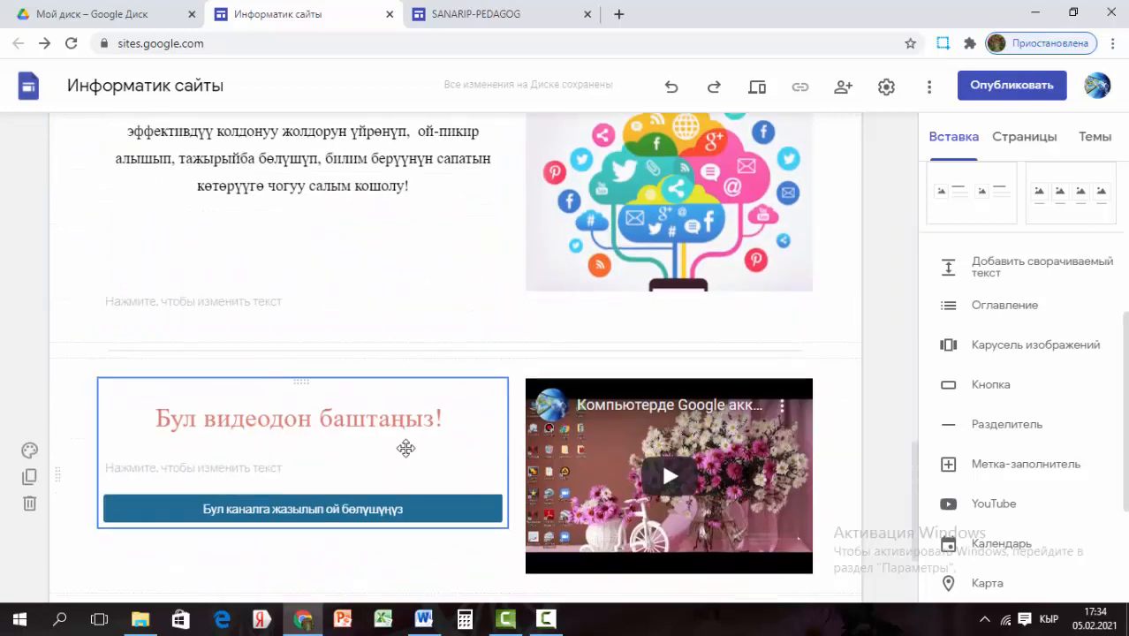
scroll(405, 448, "down", 2)
scroll(53, 394, "up", 2)
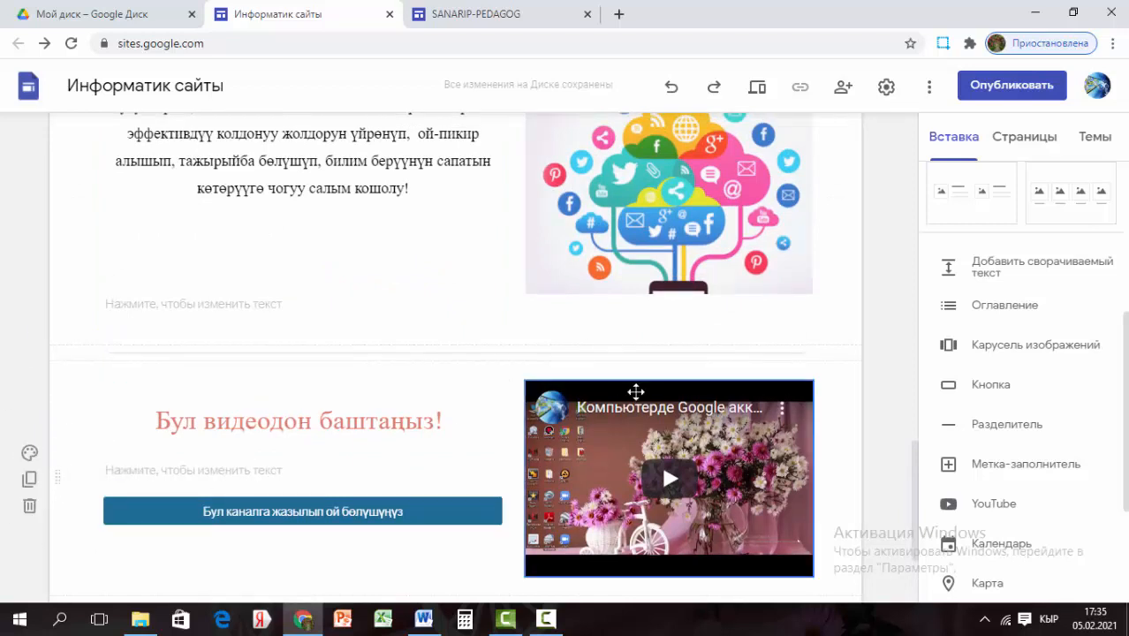
scroll(636, 391, "up", 15)
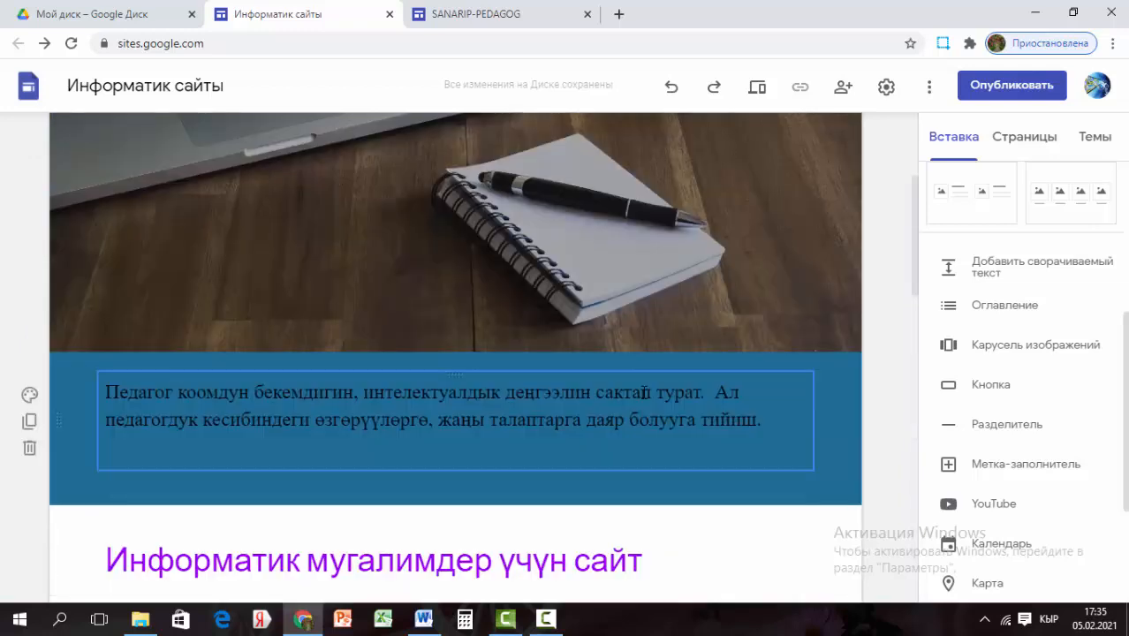
scroll(644, 392, "down", 2)
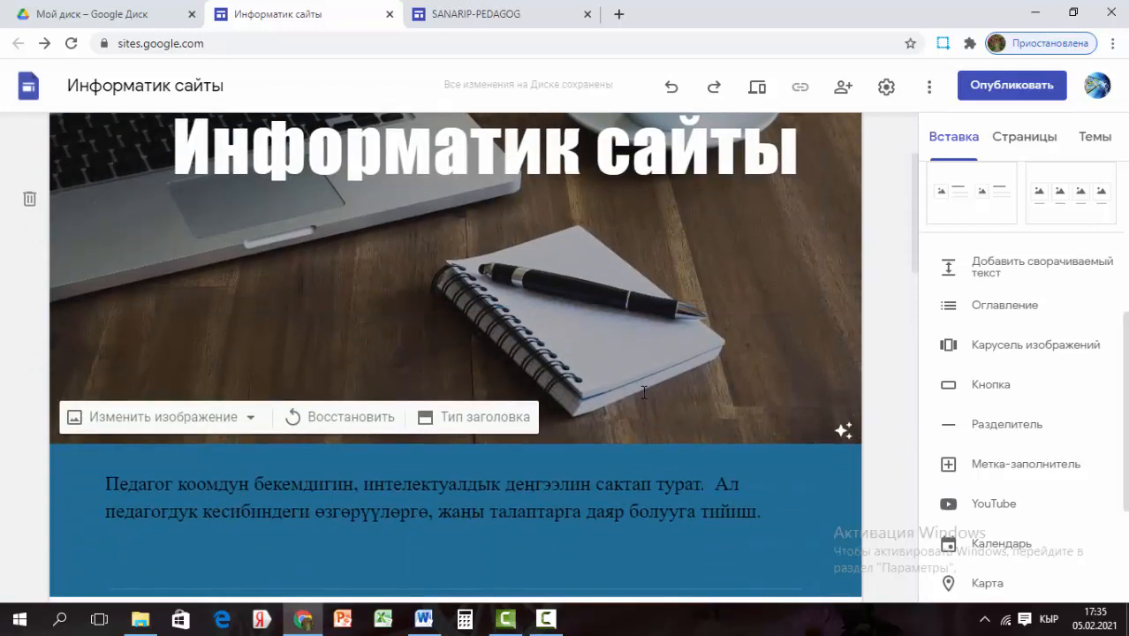
scroll(644, 393, "up", 2)
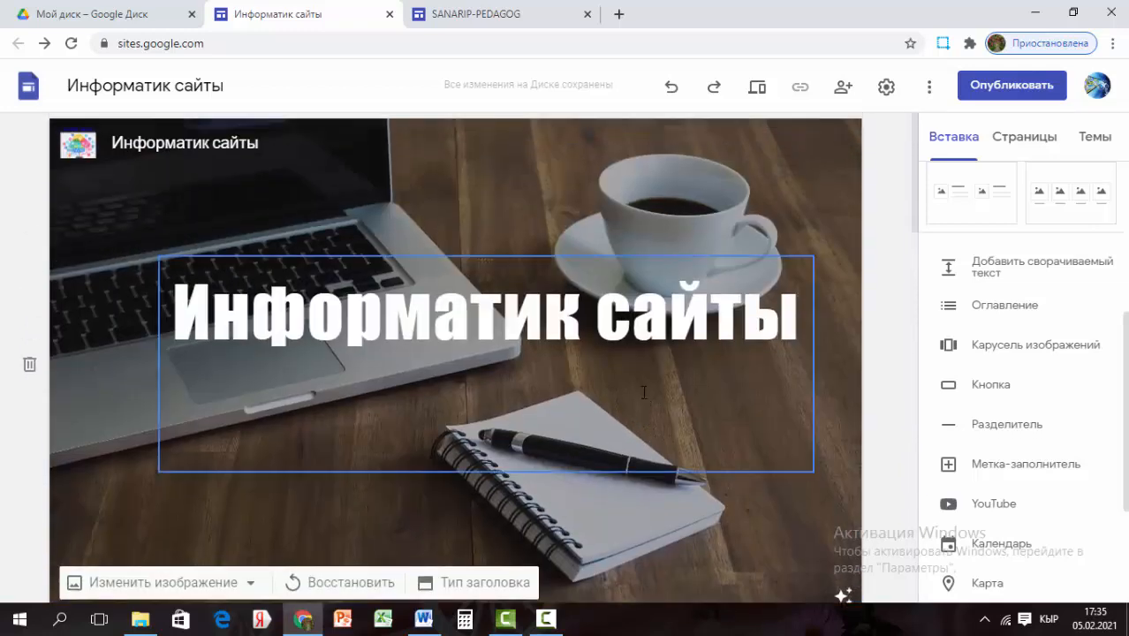
scroll(340, 501, "down", 3)
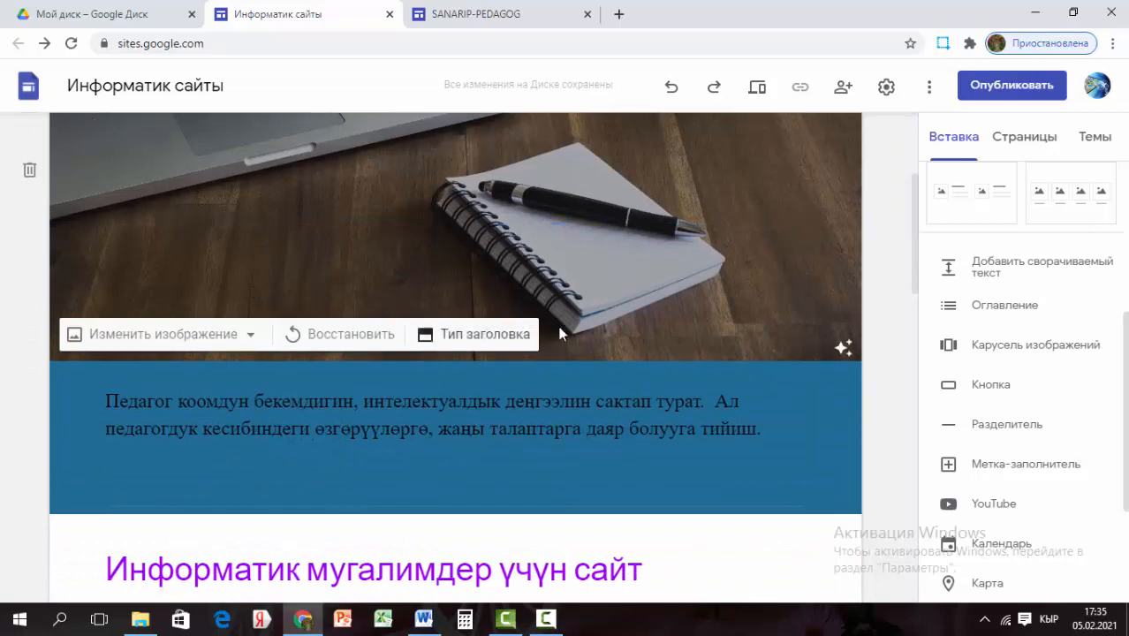
scroll(539, 470, "down", 8)
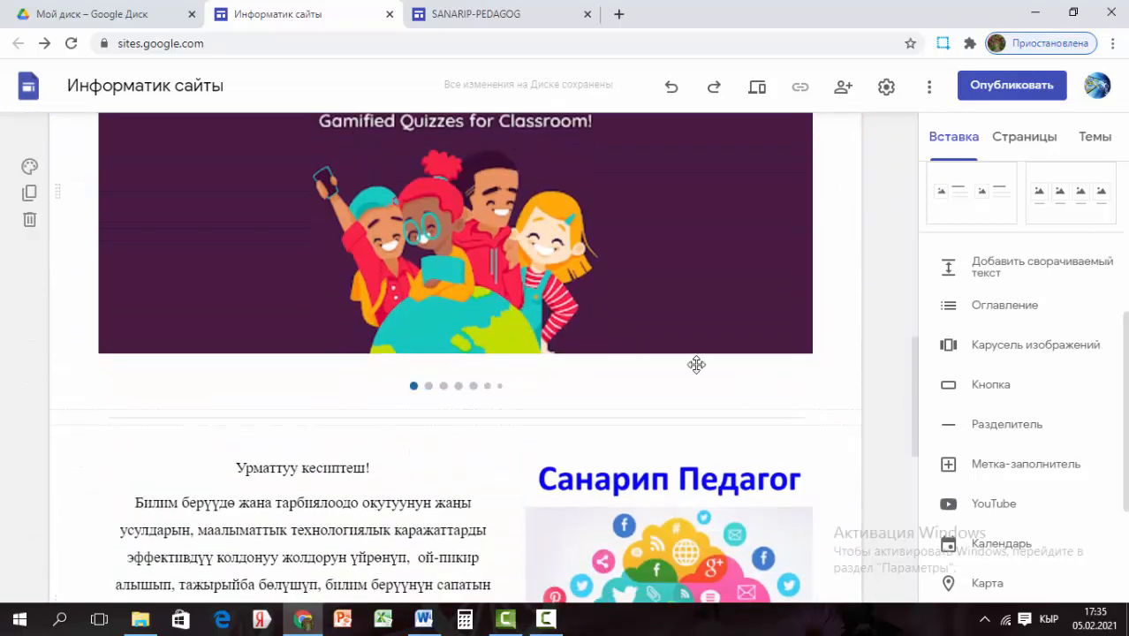
scroll(381, 507, "down", 2)
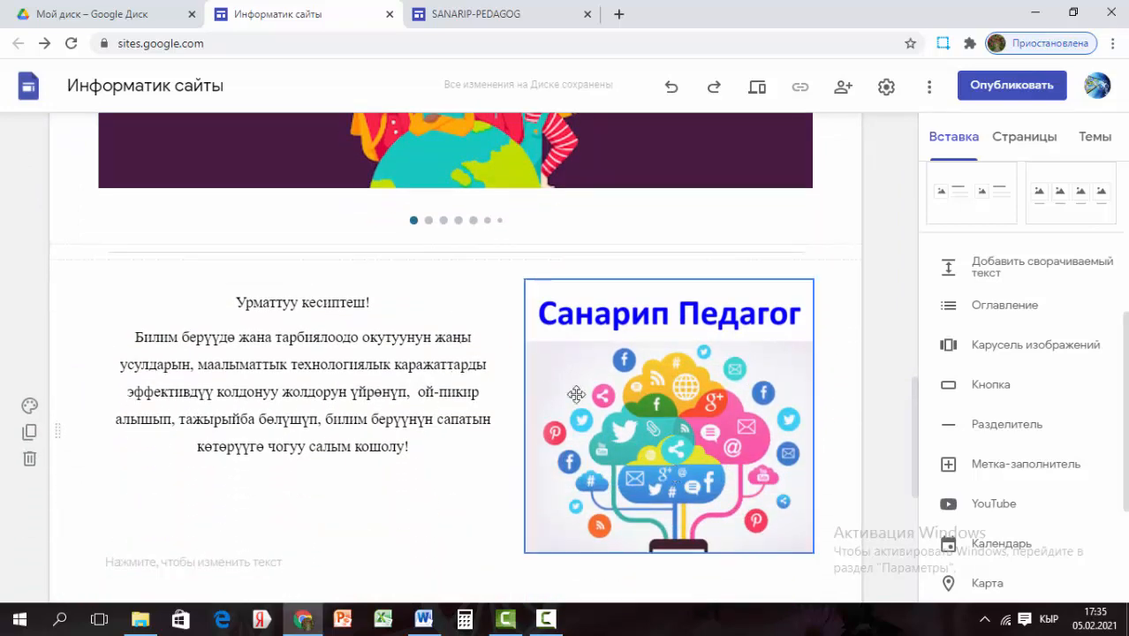
scroll(576, 394, "down", 4)
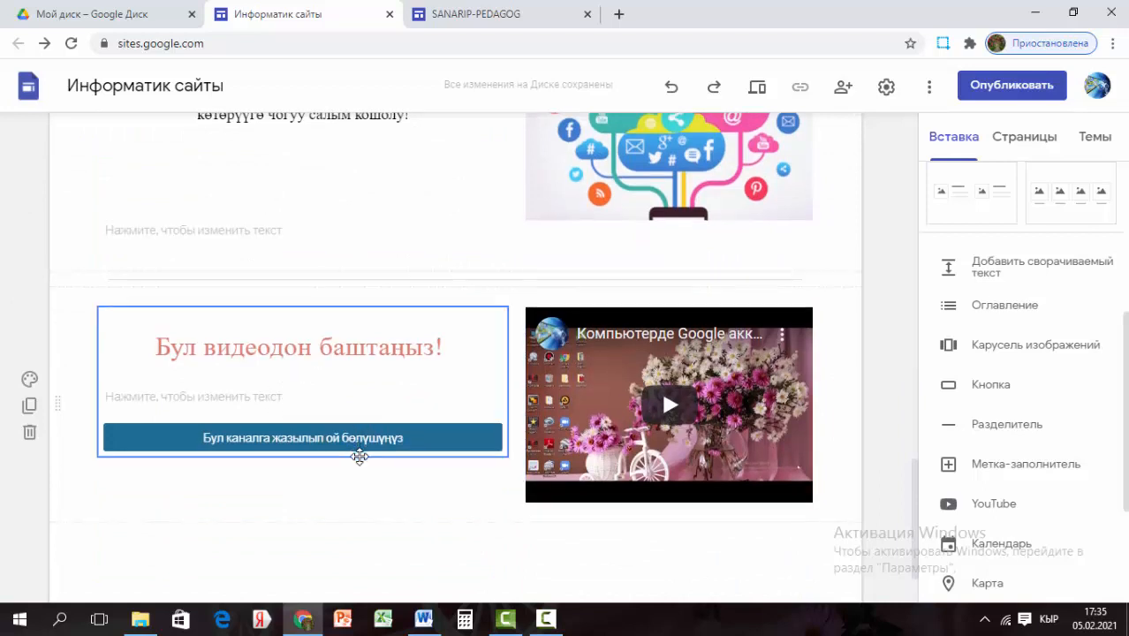
scroll(359, 456, "down", 1)
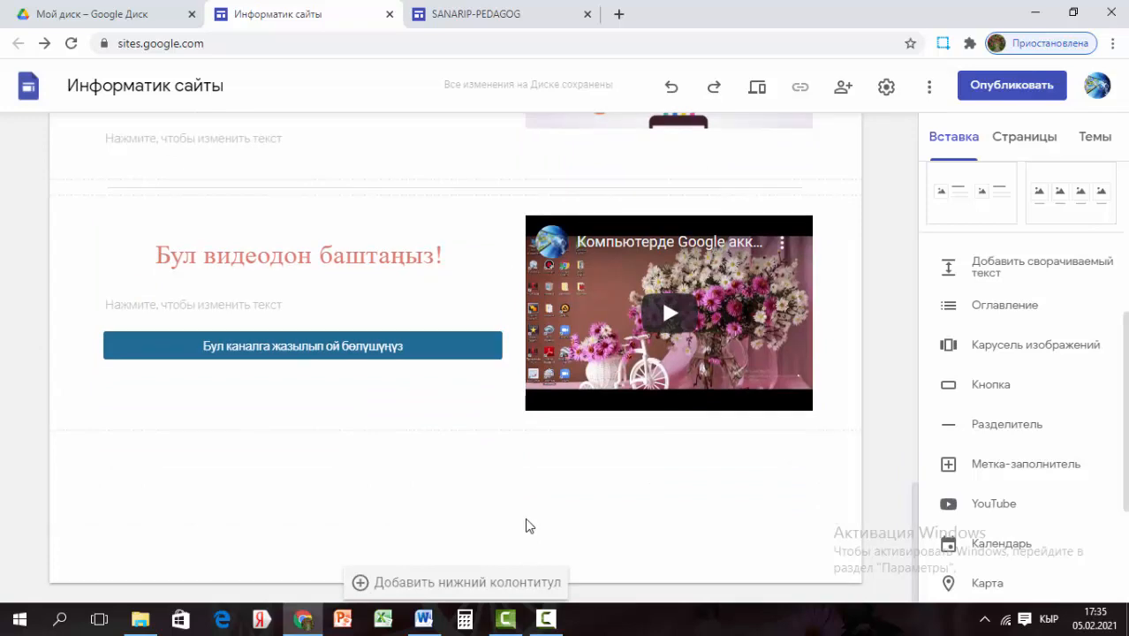
scroll(528, 526, "up", 15)
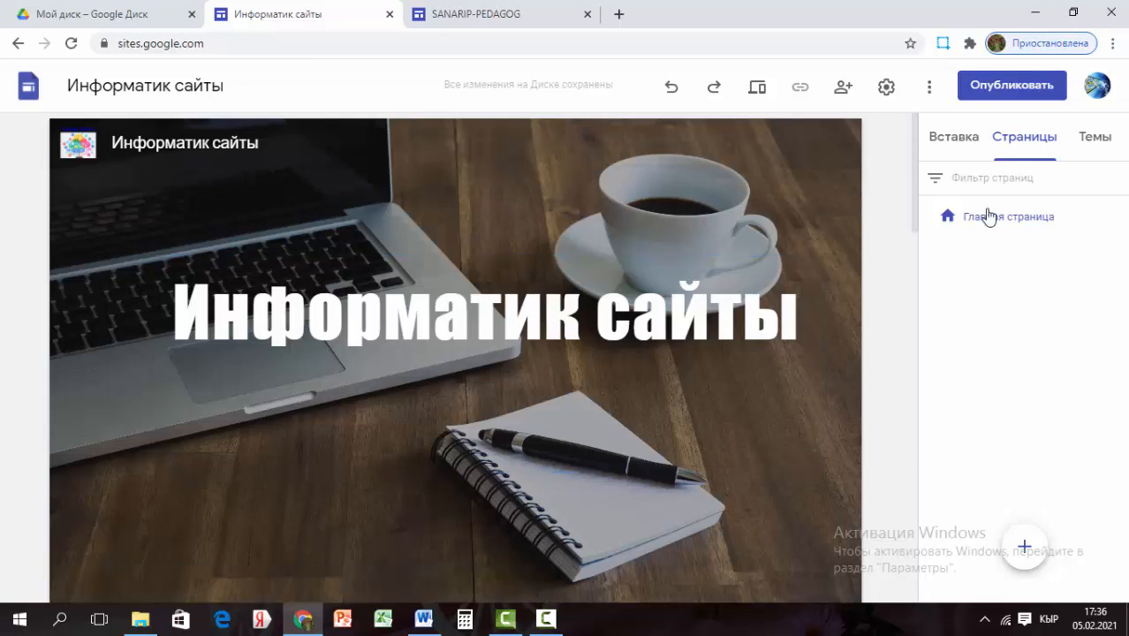
- Rename the home page "Главная страница" as "Башкы бет"
left_click(1017, 142)
left_click(1017, 142)
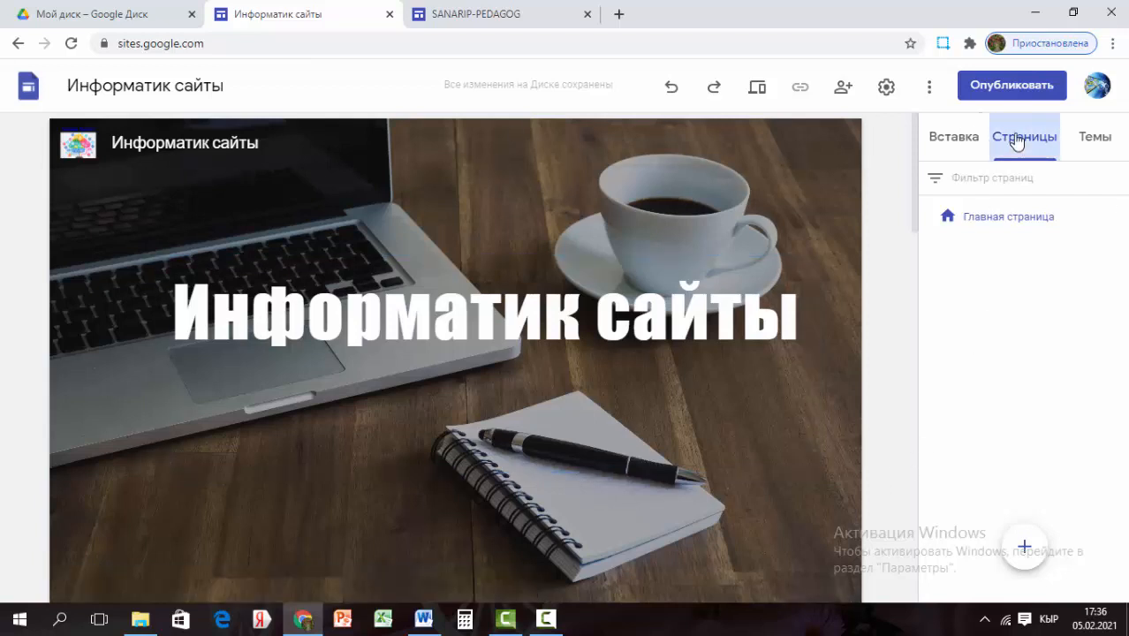
double_click(971, 221)
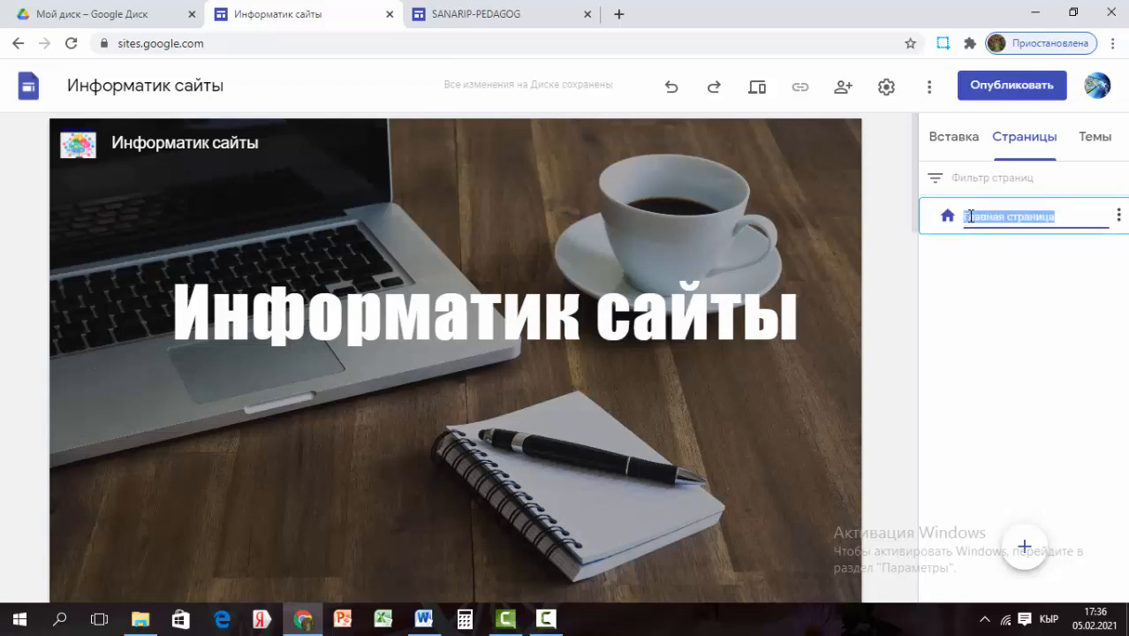
key("BackSpace")
type("Башкы бет")
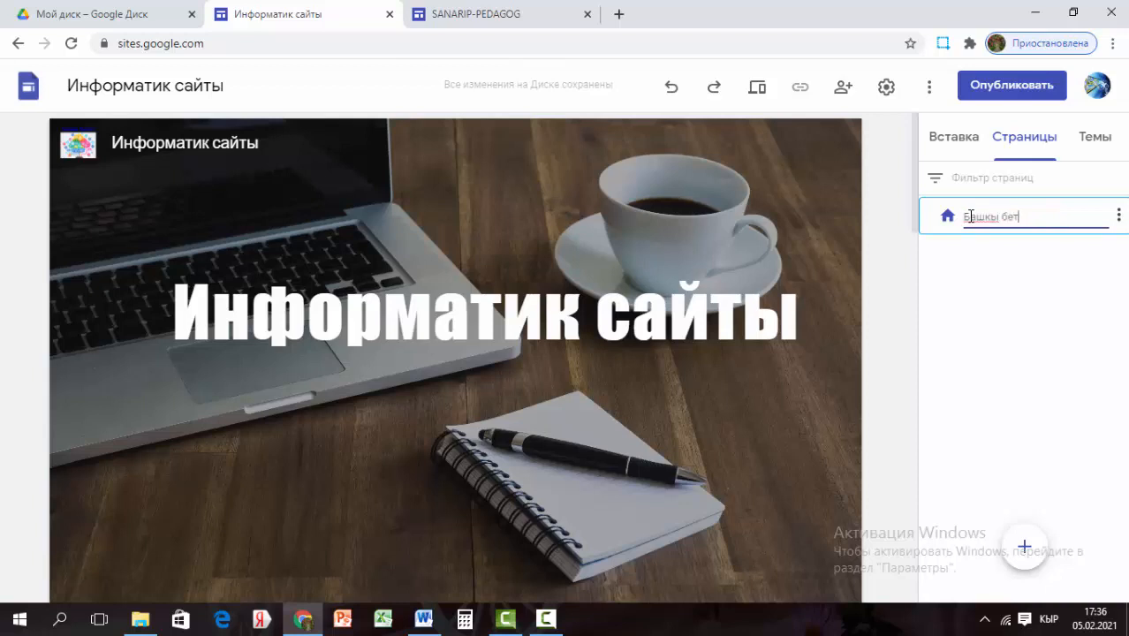
key("Return")
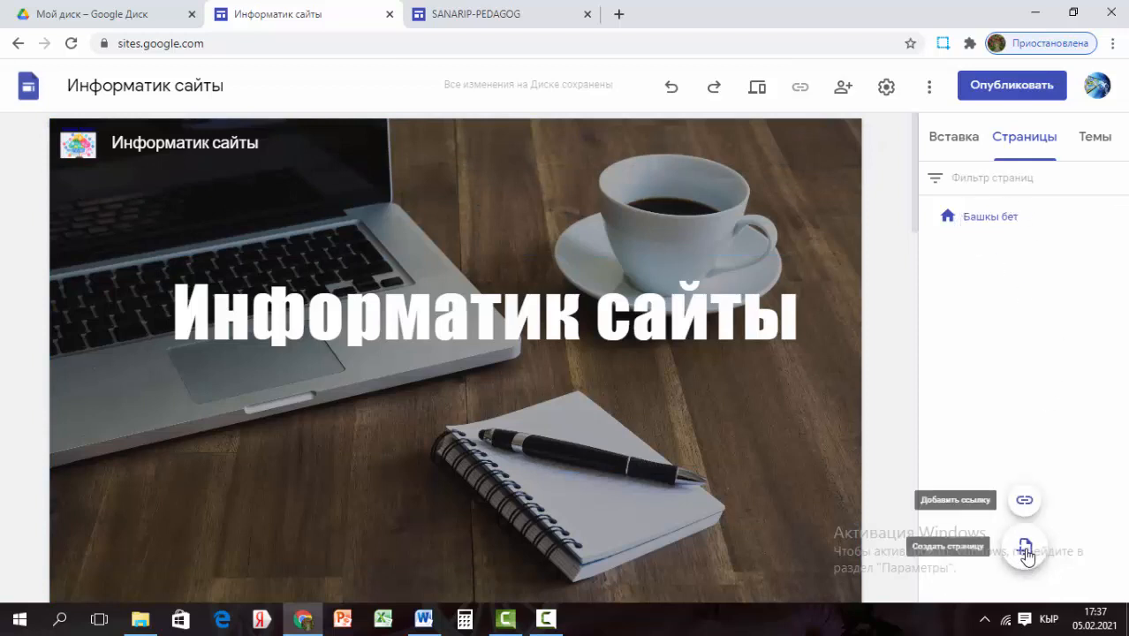
- Create two new site pages named "Иштелмелер" and "Тест"
left_click(1024, 548)
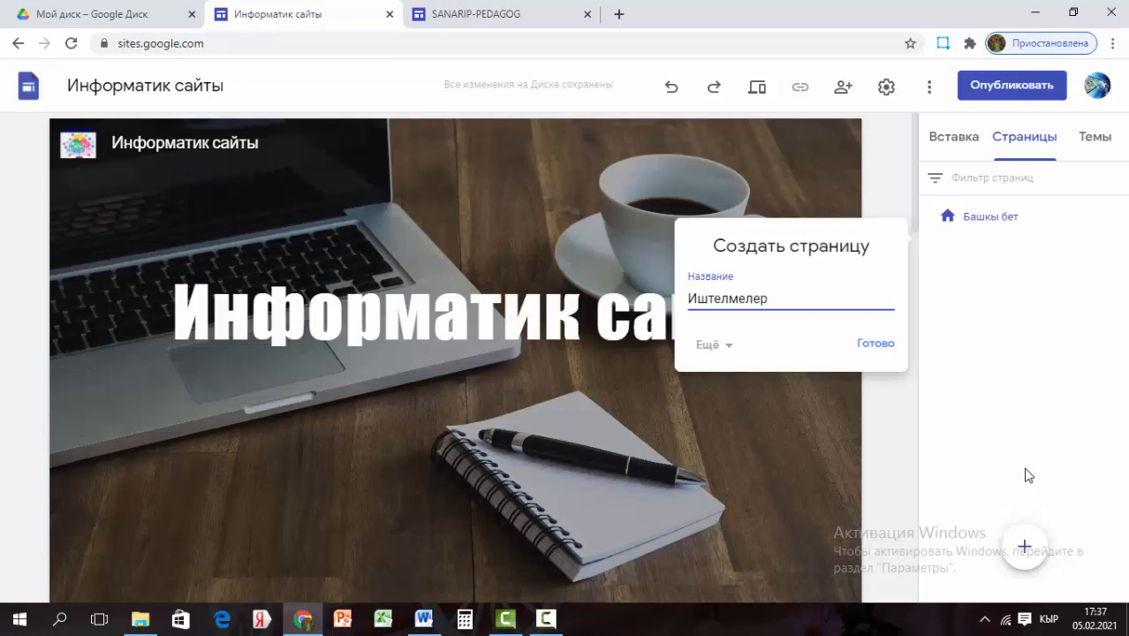
left_click(882, 354)
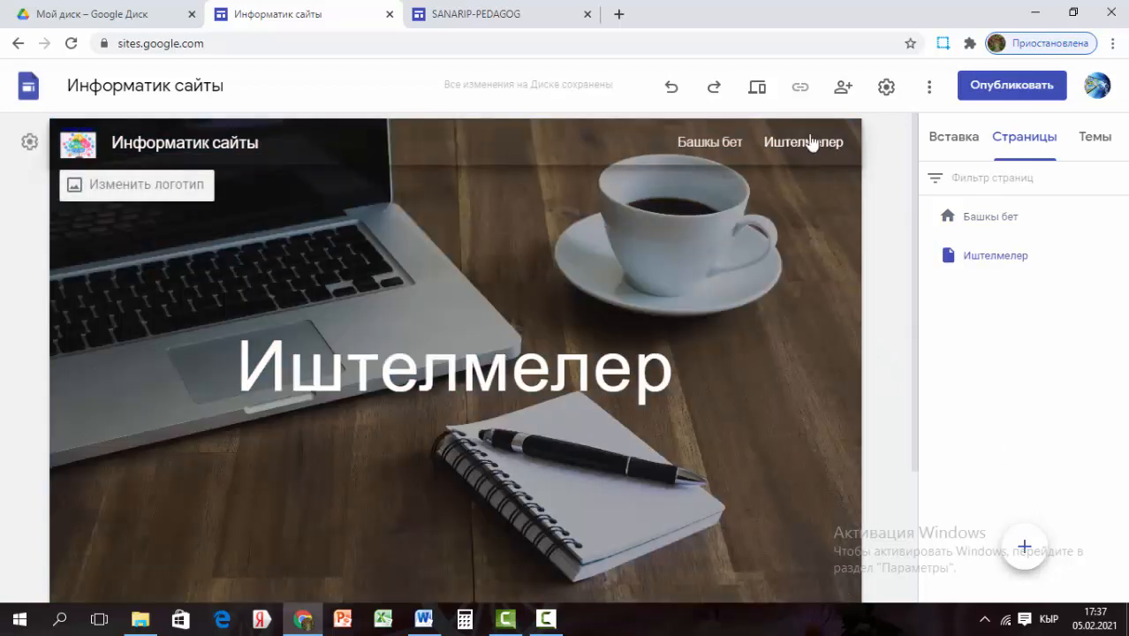
left_click(1025, 549)
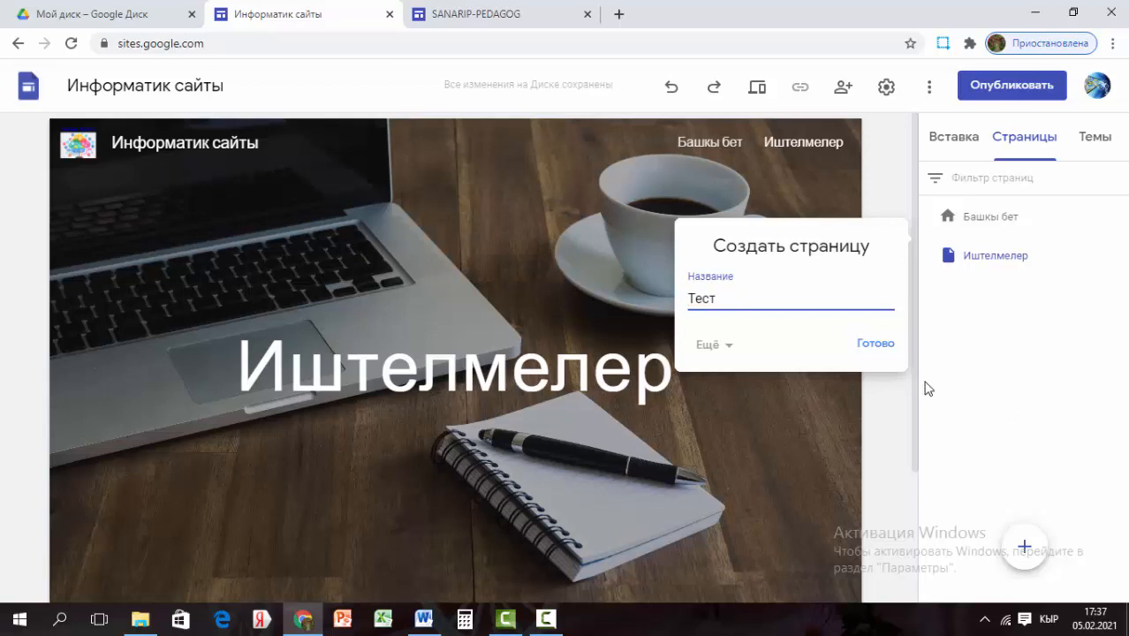
left_click(878, 345)
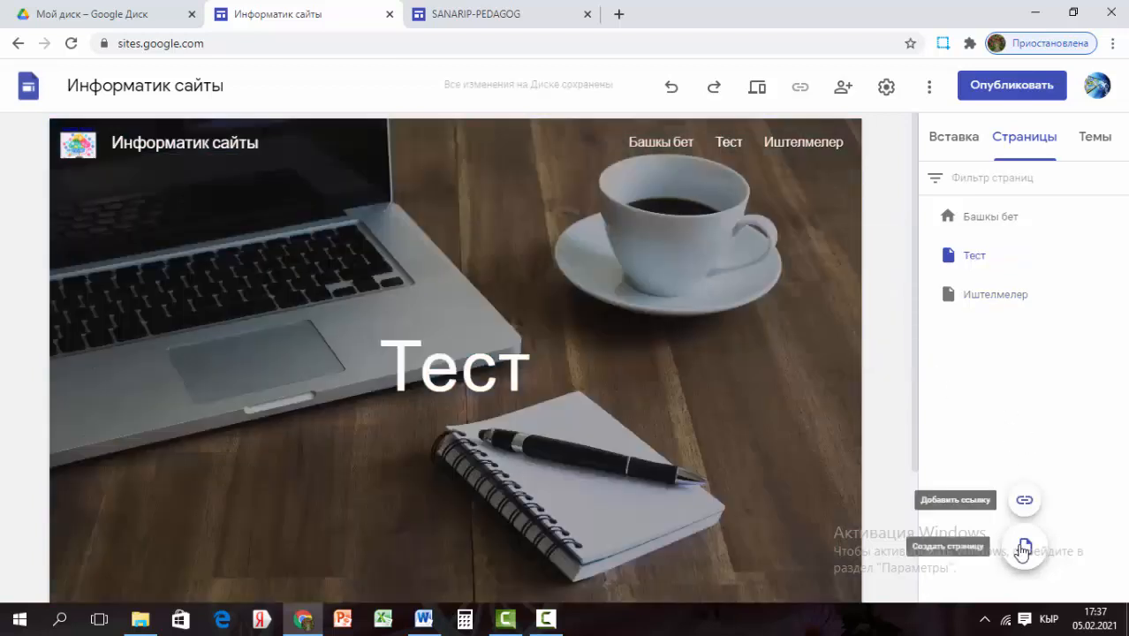
- Create two more site pages named "Видео" and "Сүрөттөр"
left_click(1023, 549)
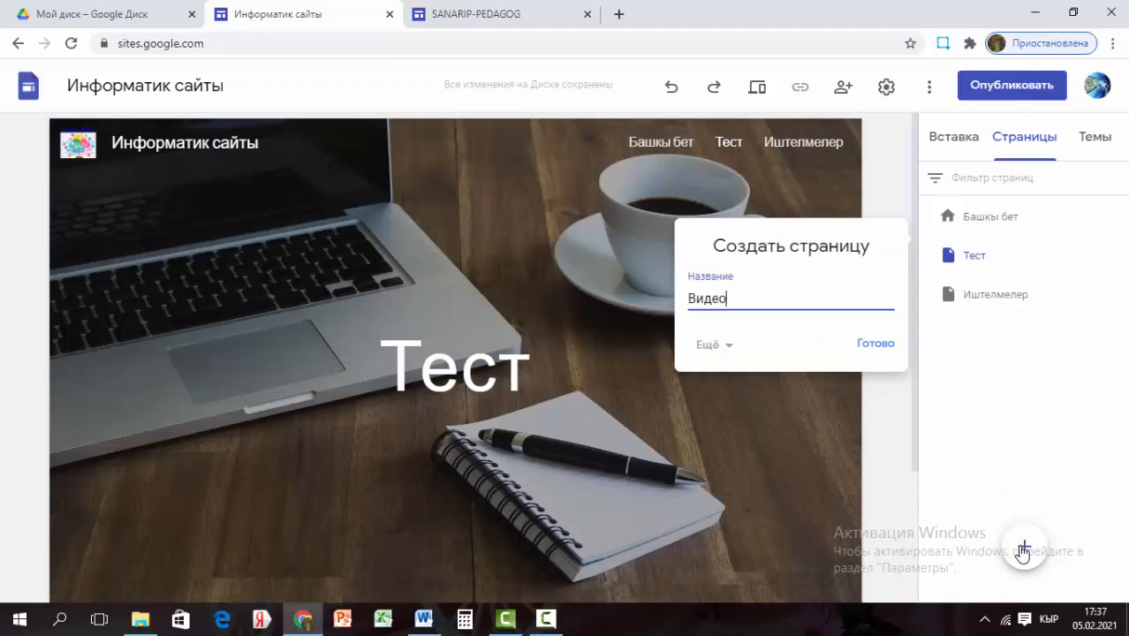
left_click(873, 347)
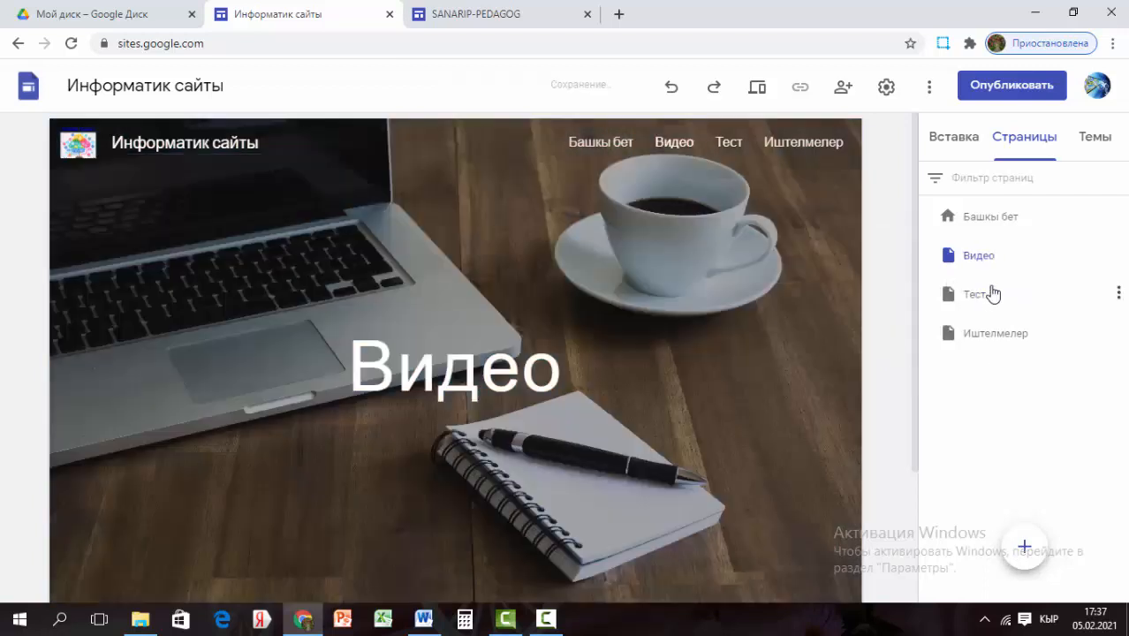
left_click(1018, 549)
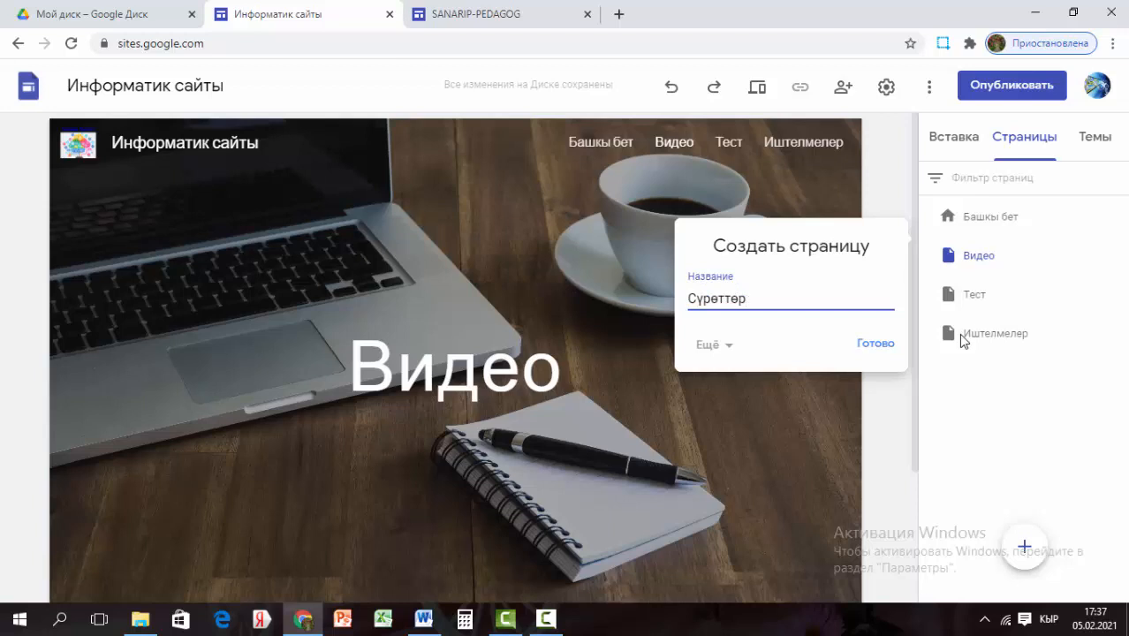
left_click(878, 343)
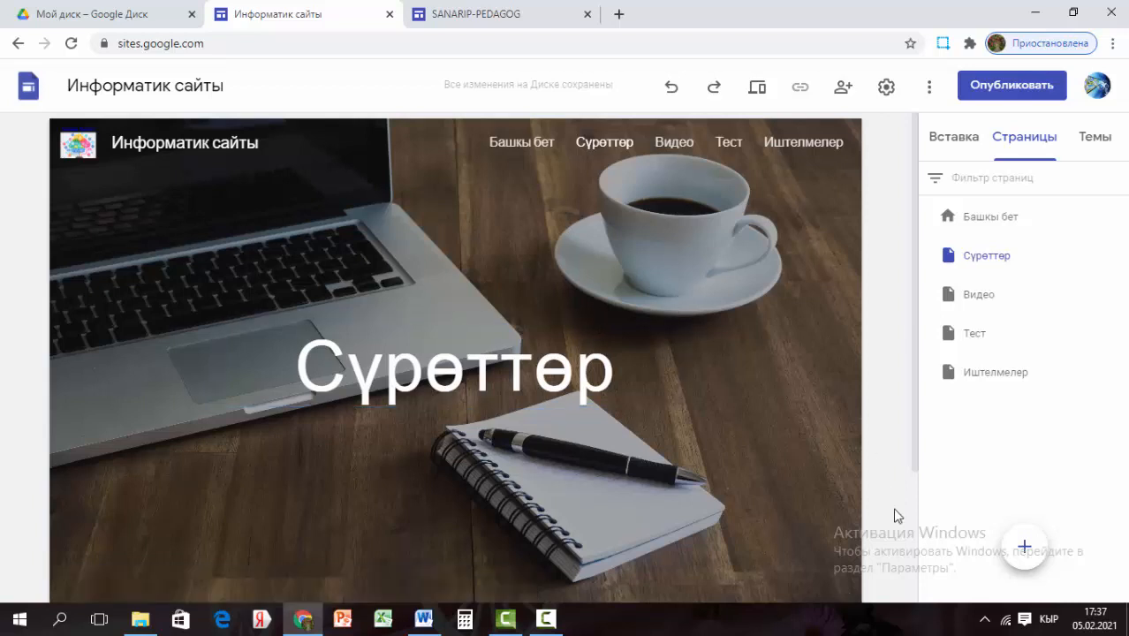
- Create a new site page named "Байланыш"
mouse_move(1016, 543)
left_click(1023, 550)
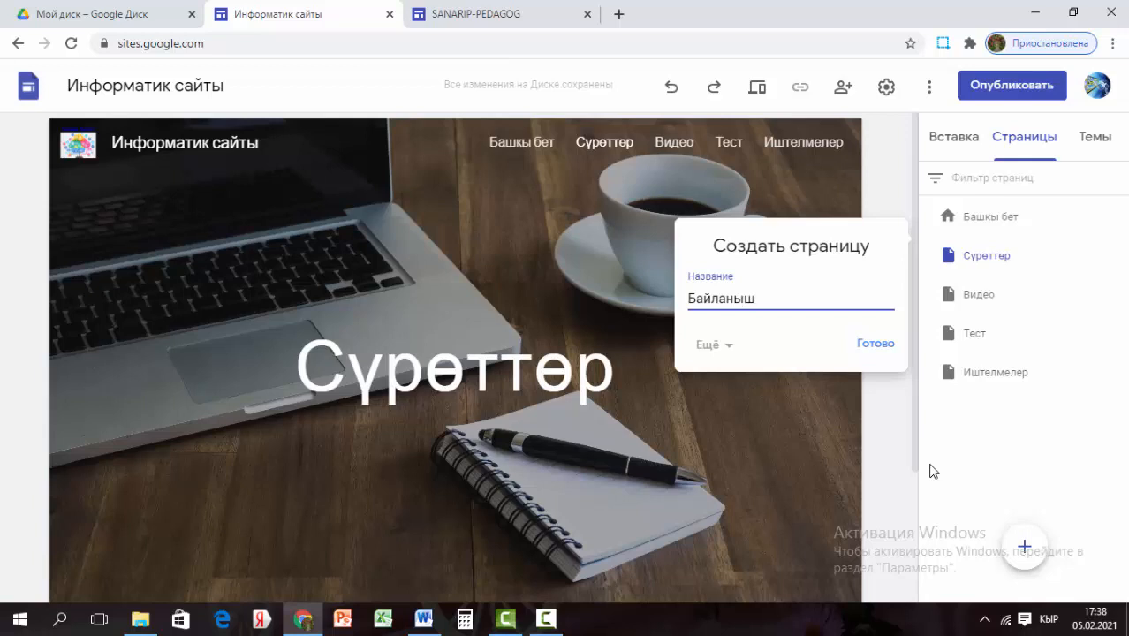
left_click(873, 347)
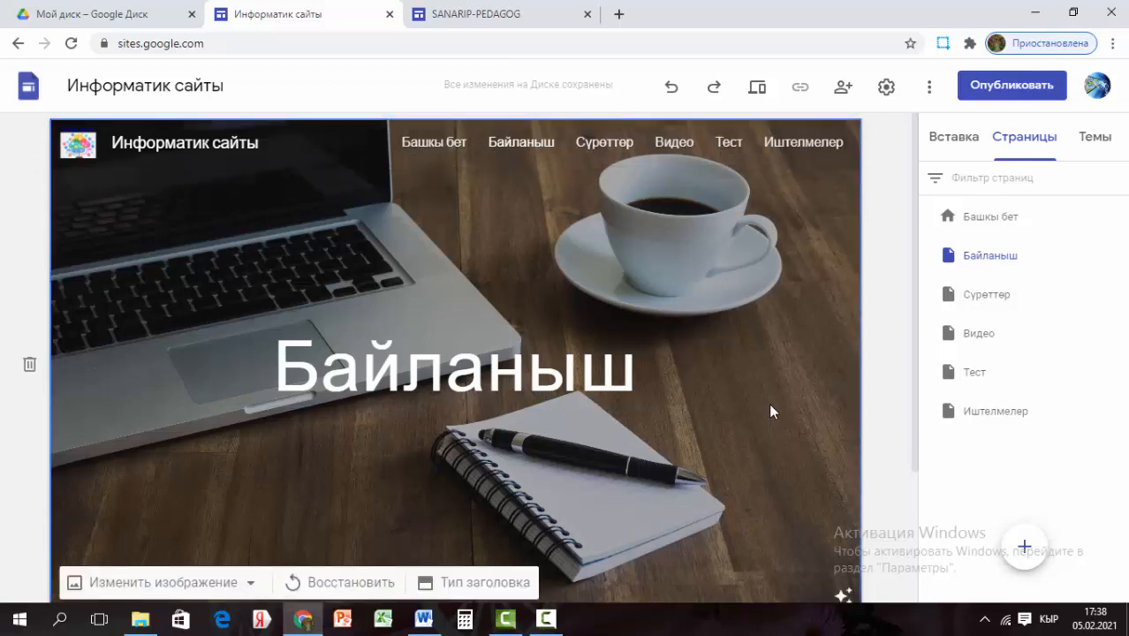
- Go through every page using the site's header navigation, examining the home page's content and the new pages, and return to "Башкы бет"
scroll(793, 384, "down", 2)
scroll(792, 386, "up", 2)
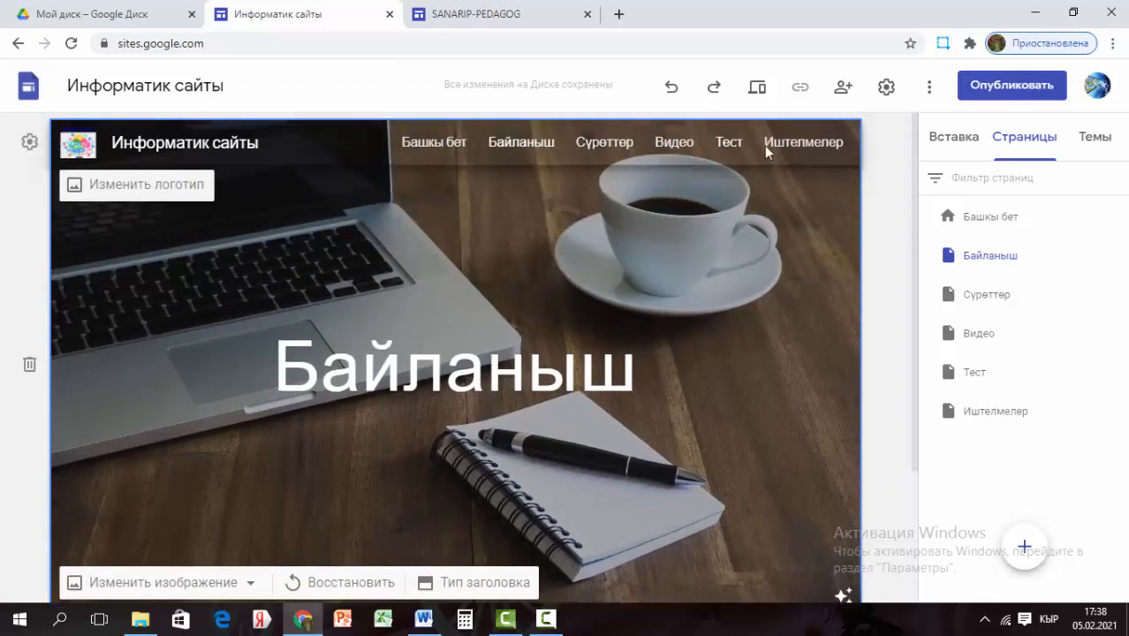
left_click(464, 146)
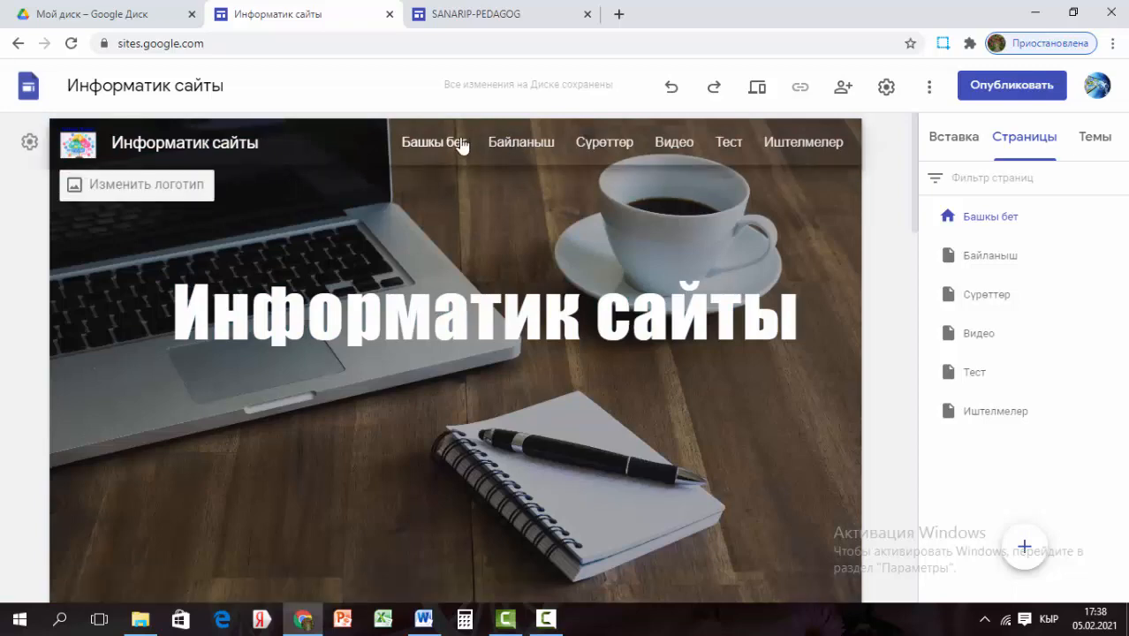
left_click(496, 236)
scroll(498, 240, "down", 6)
scroll(498, 241, "up", 6)
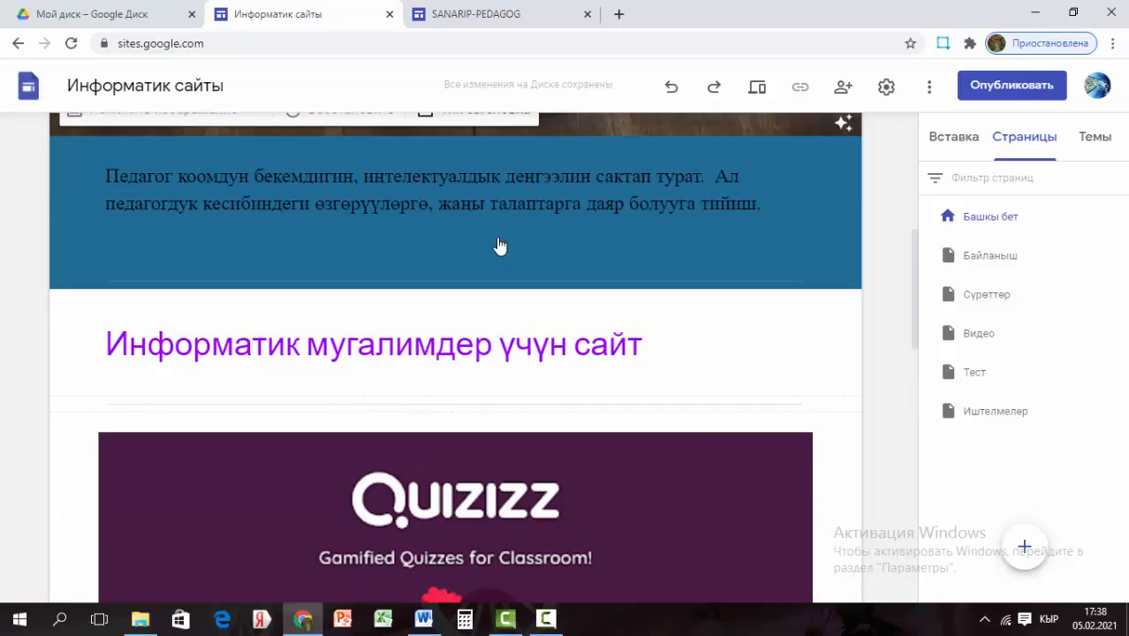
left_click(516, 144)
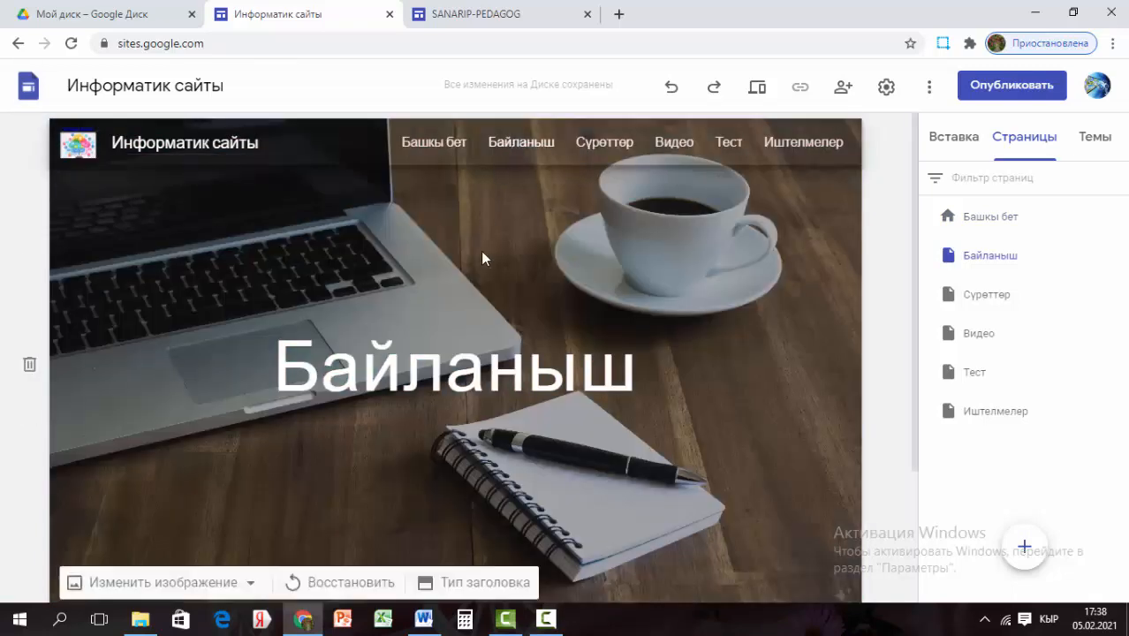
scroll(481, 251, "down", 2)
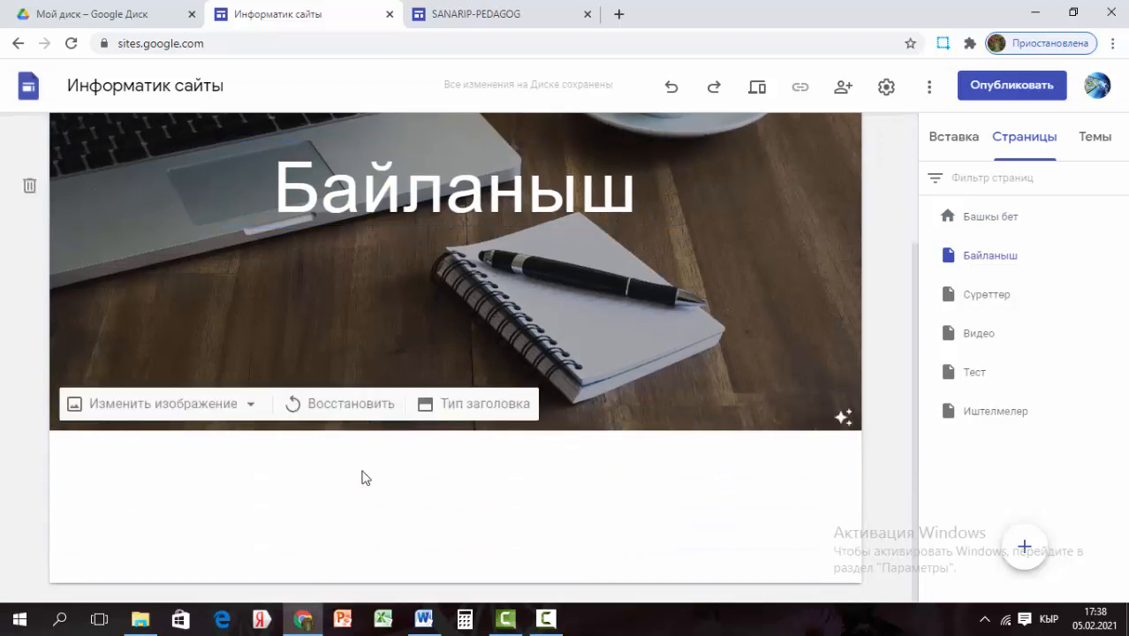
scroll(620, 492, "up", 2)
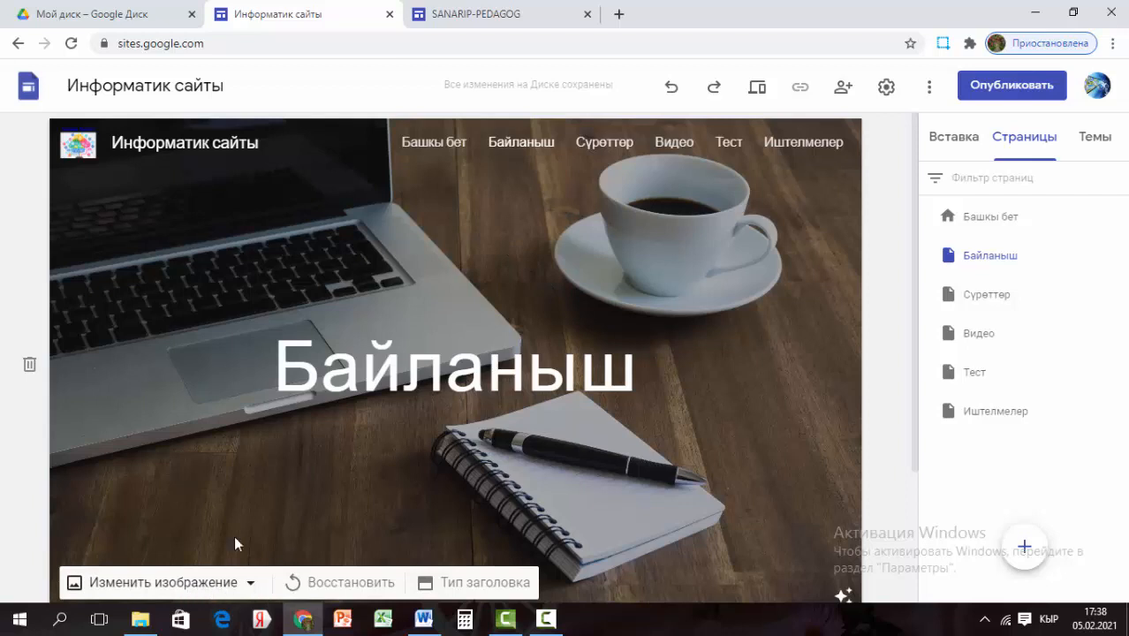
left_click(605, 143)
left_click(671, 143)
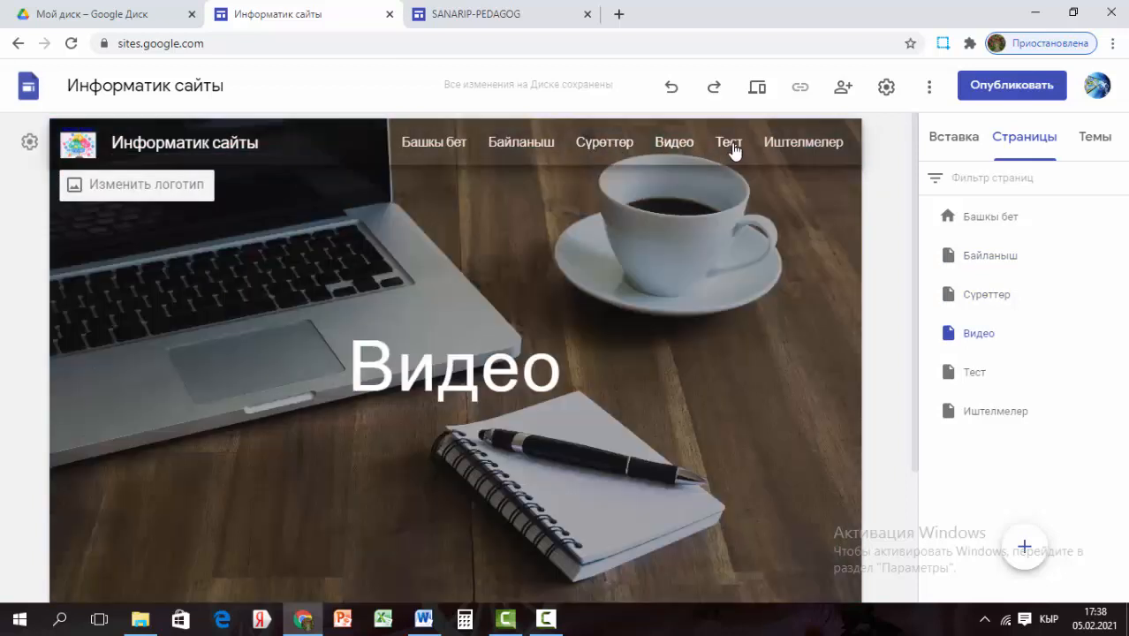
left_click(731, 143)
left_click(801, 143)
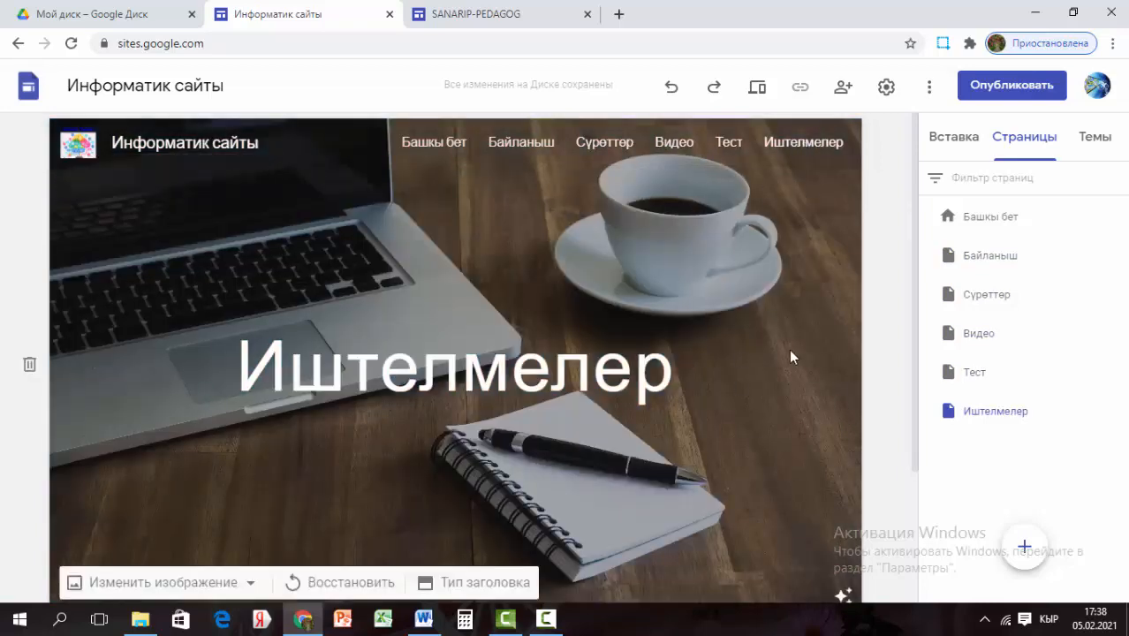
left_click(430, 146)
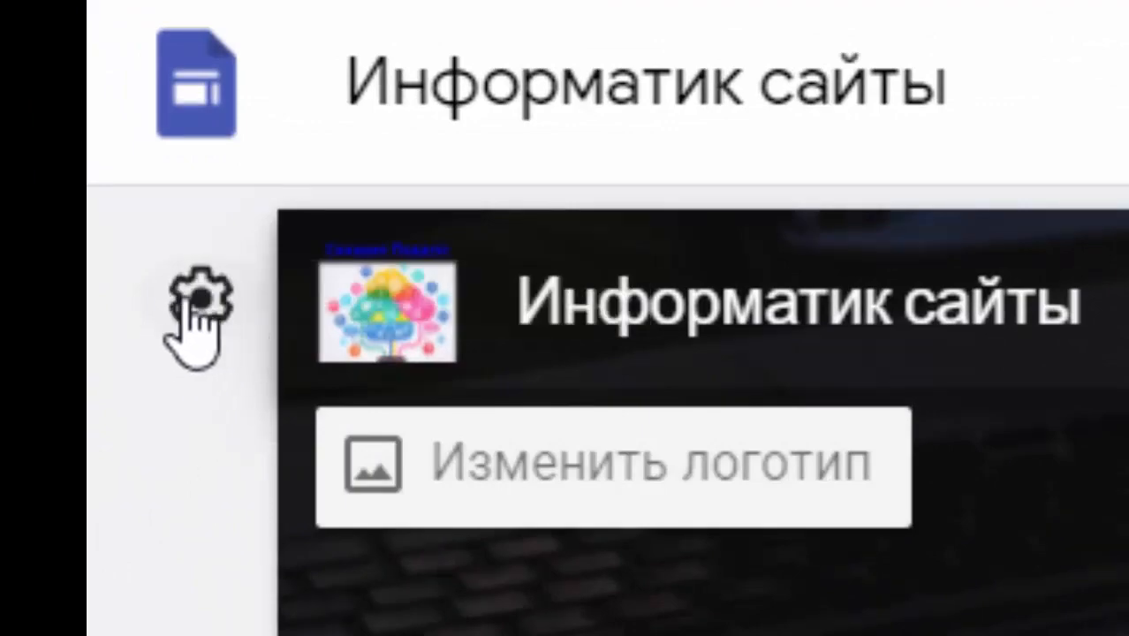
- Set the site's navigation mode to "Сбоку" and check the page list in the site's side navigation
left_click(203, 300)
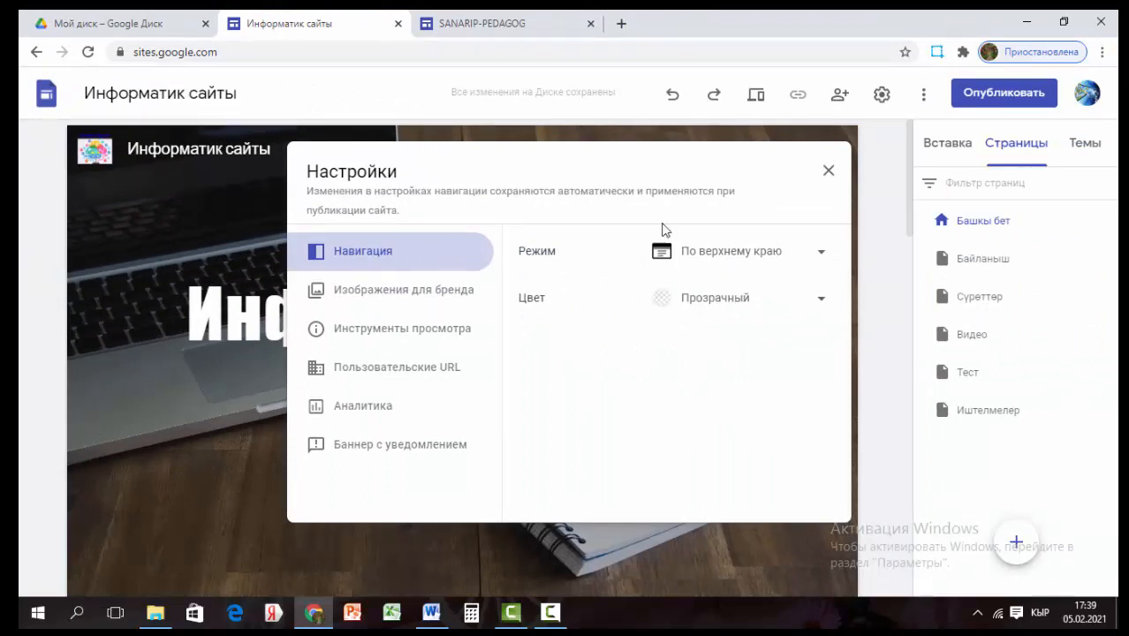
left_click(823, 256)
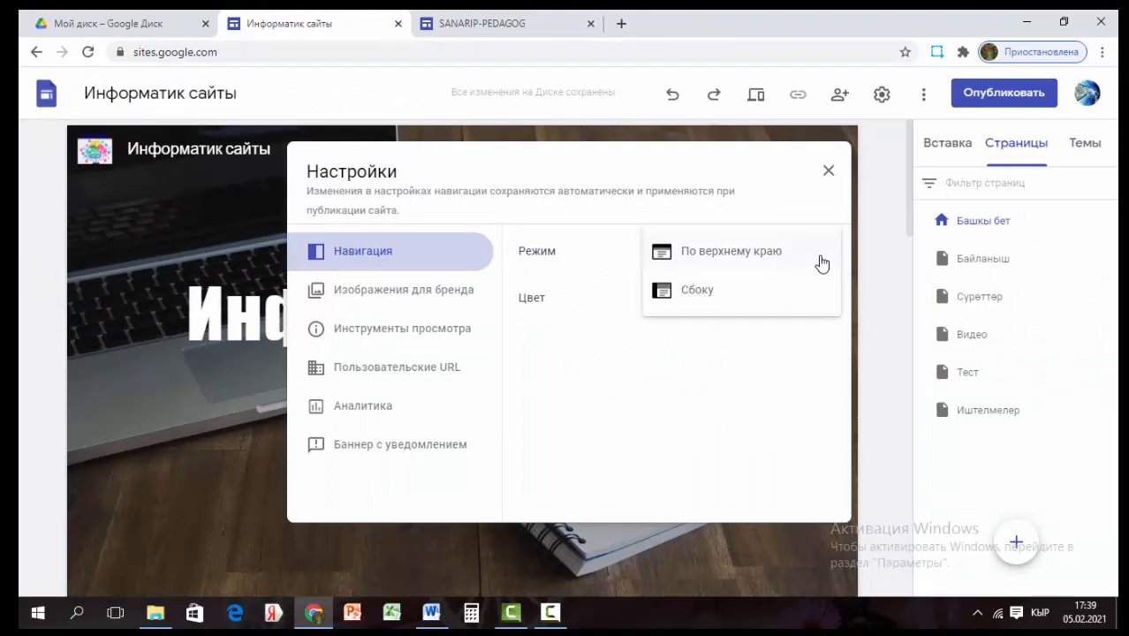
left_click(776, 294)
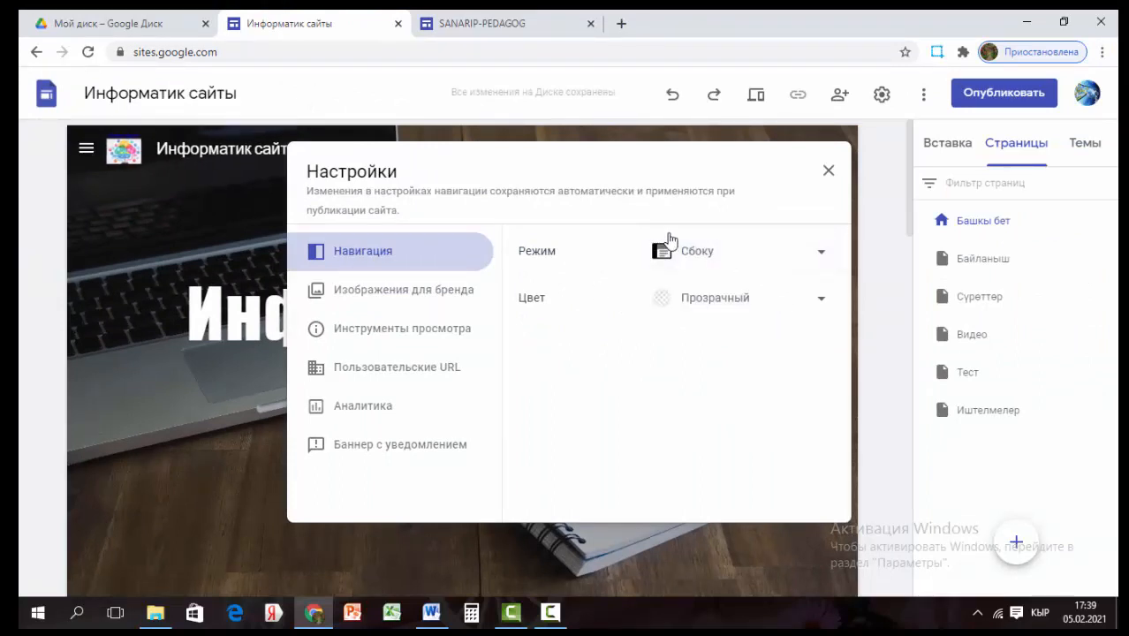
left_click(828, 171)
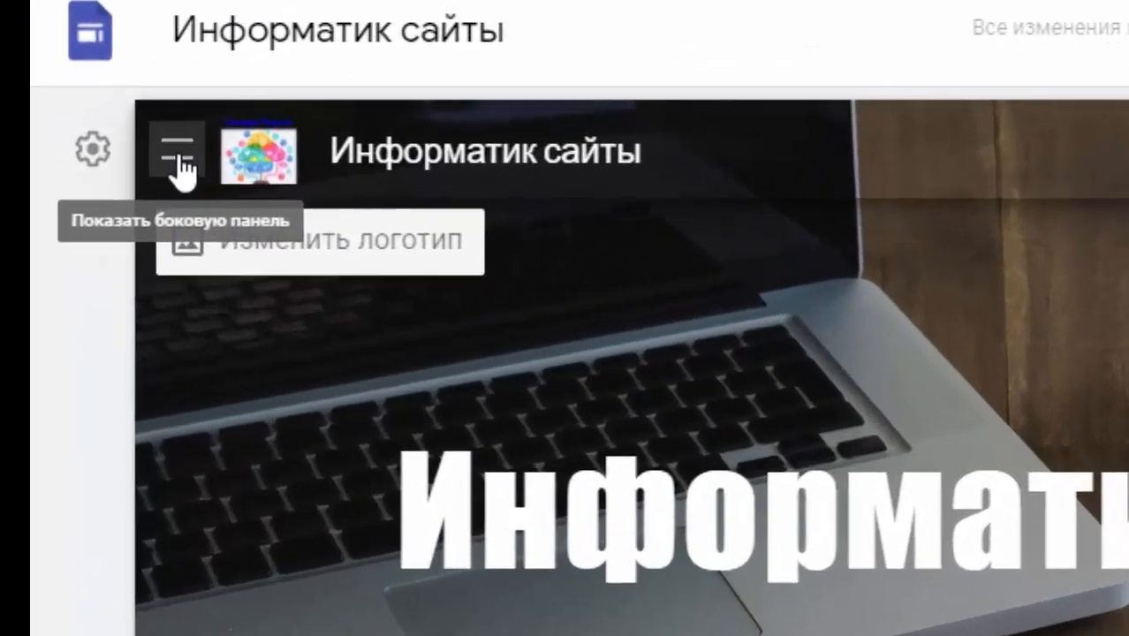
left_click(86, 147)
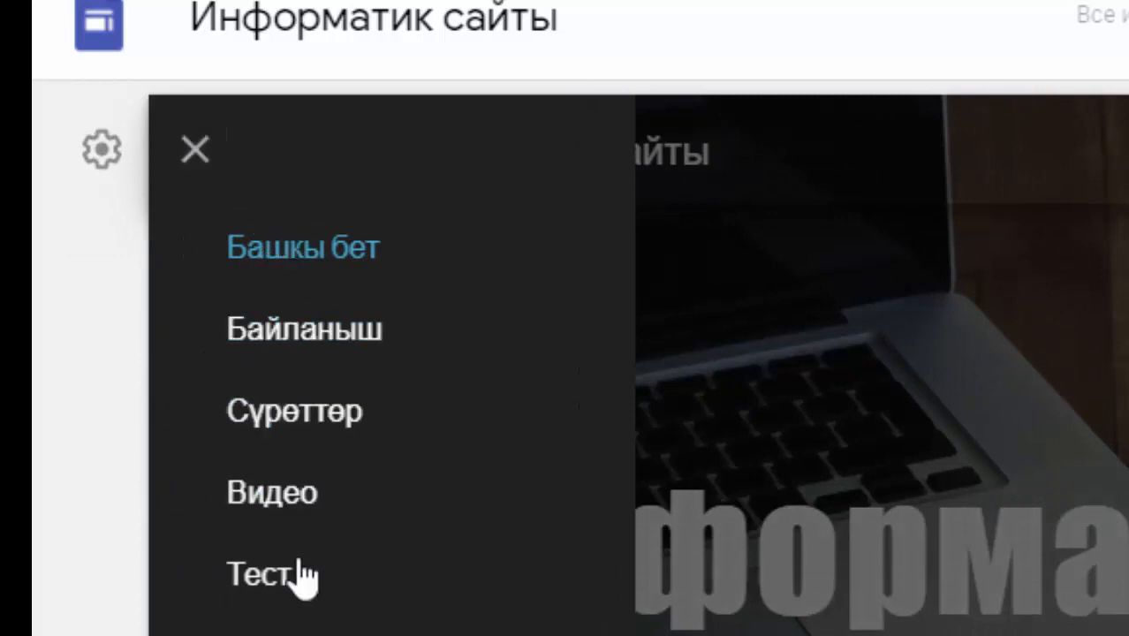
left_click(195, 149)
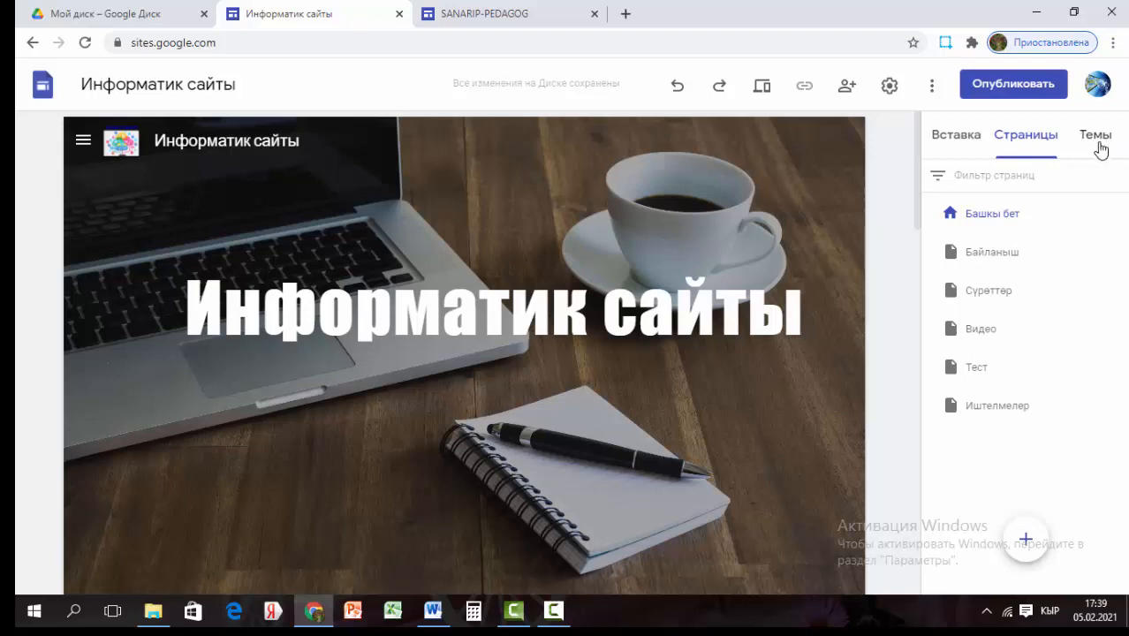
- Try the pink, green and purple colours of the "Простая" theme, then apply the black one, checking the coloured text section
left_click(1095, 139)
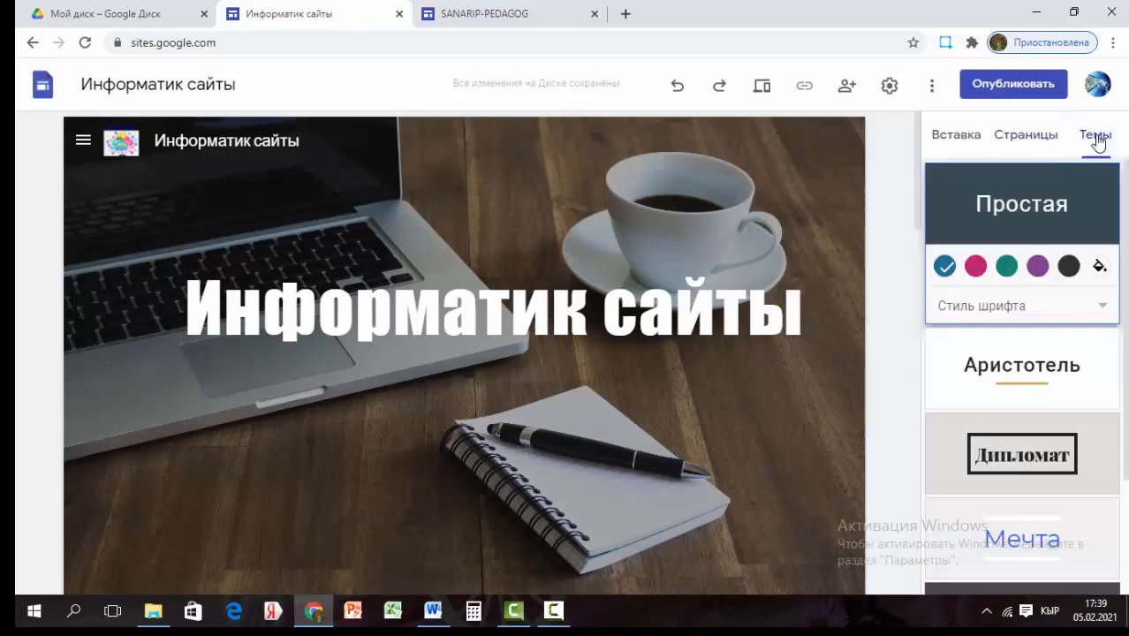
scroll(778, 234, "down", 4)
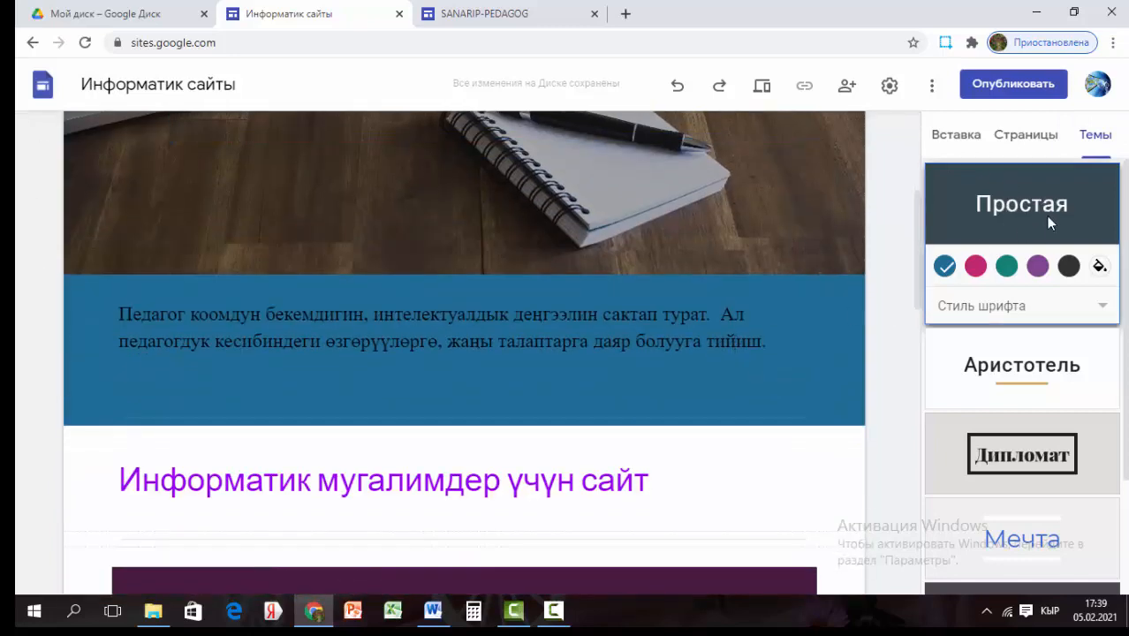
left_click(976, 266)
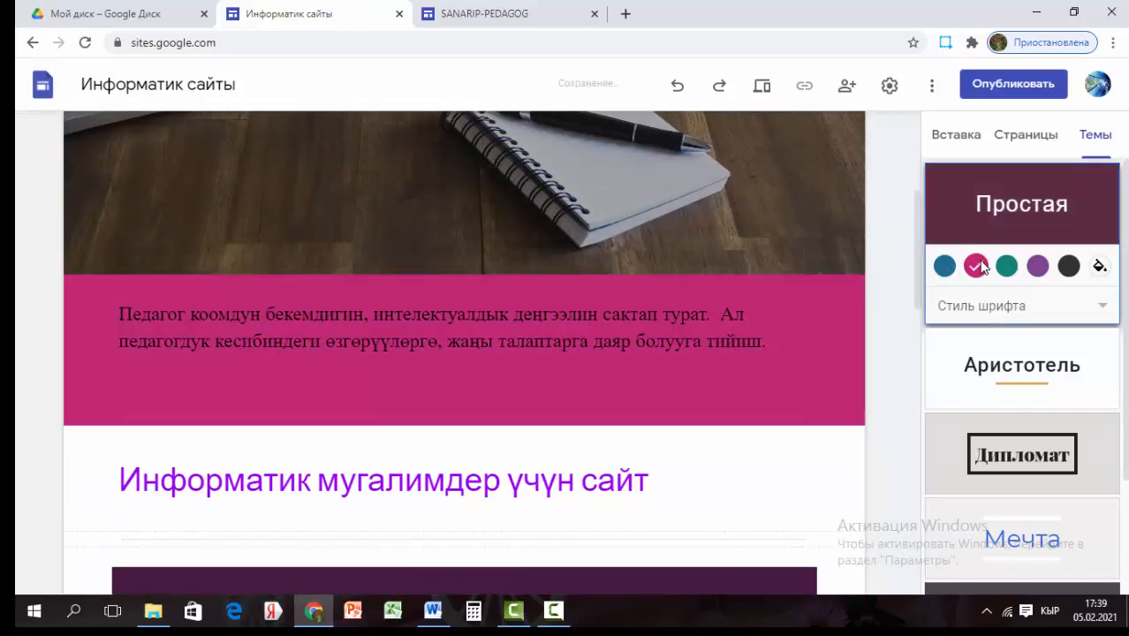
left_click(1007, 268)
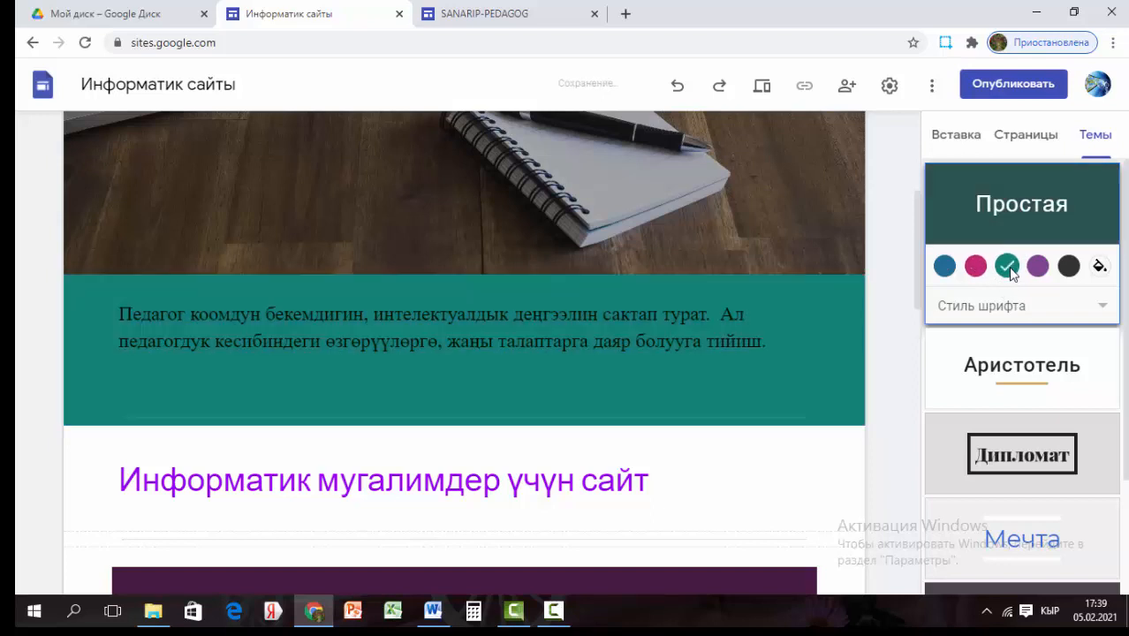
left_click(1040, 267)
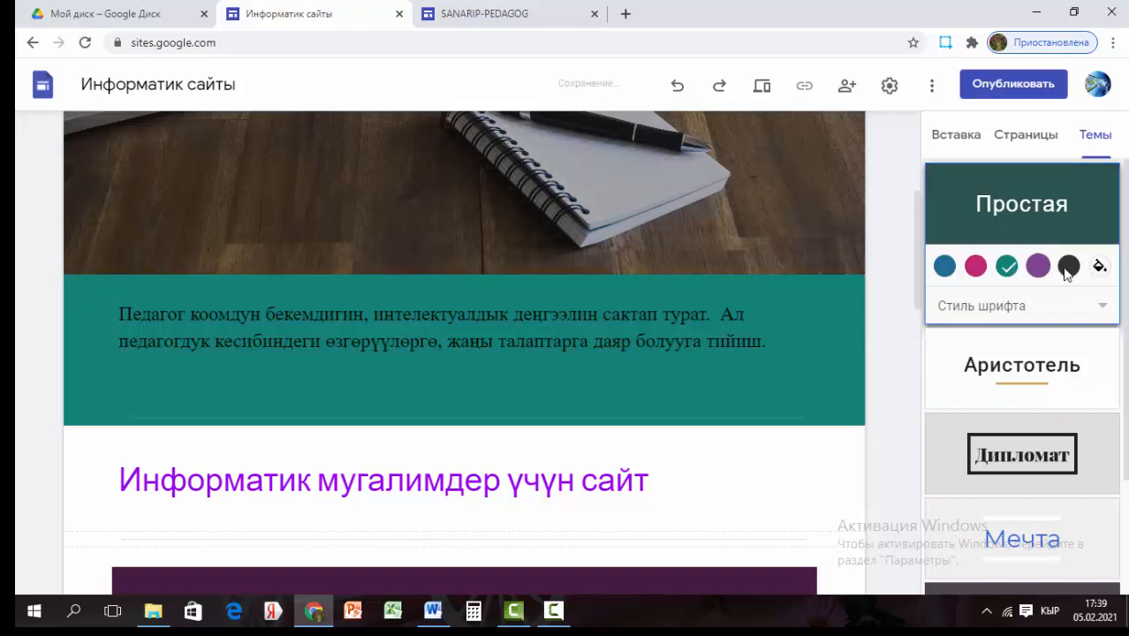
left_click(1069, 266)
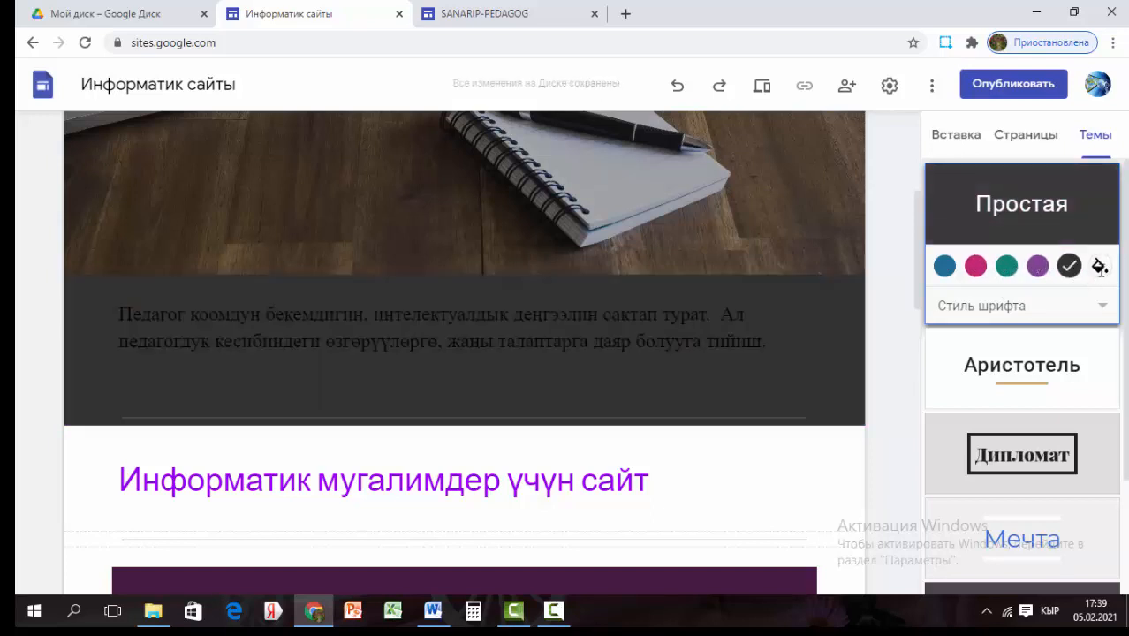
- Try the blue colour of the "Простая" theme, followed by the "Аристотель", "Дипломат", "Мечта" and "Уровень" themes on the home page
left_click(944, 266)
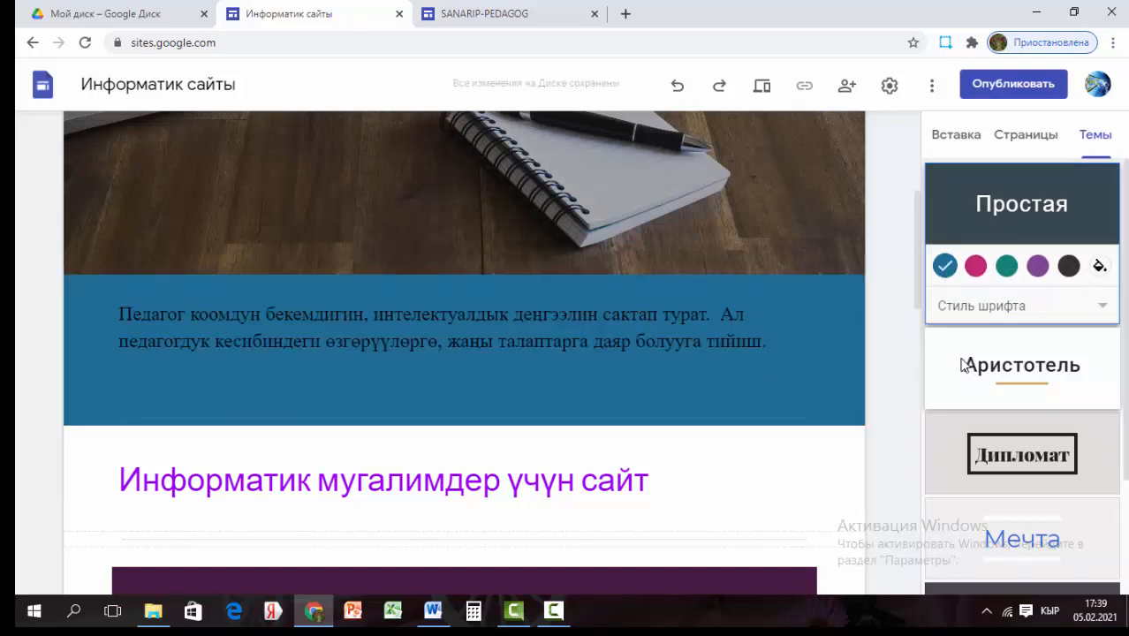
left_click(964, 385)
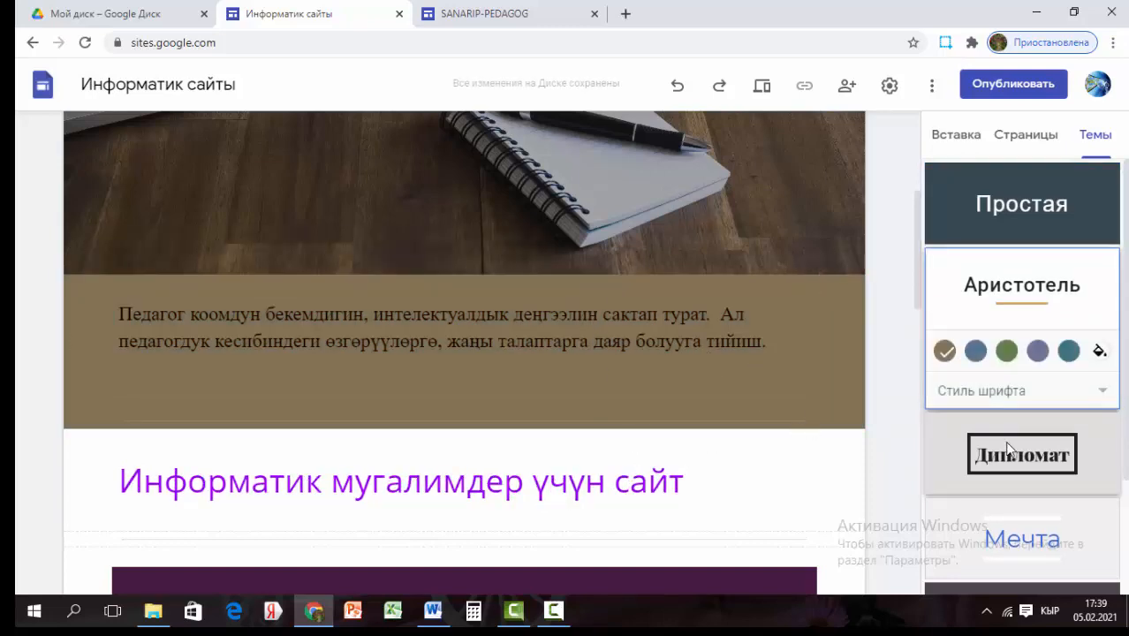
left_click(972, 424)
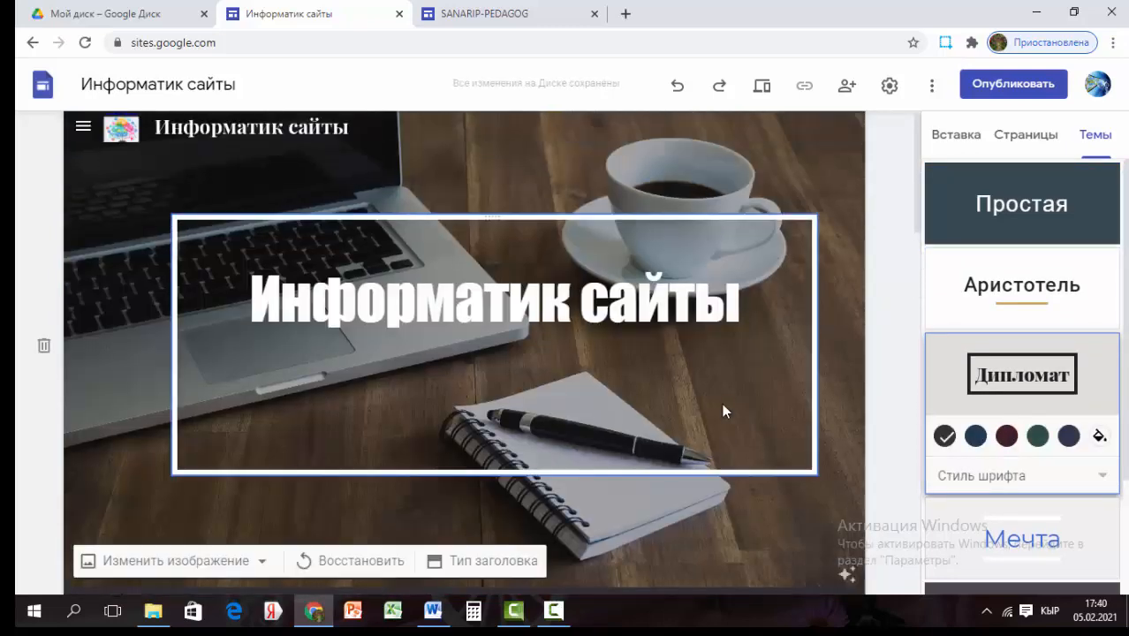
scroll(1060, 504, "down", 2)
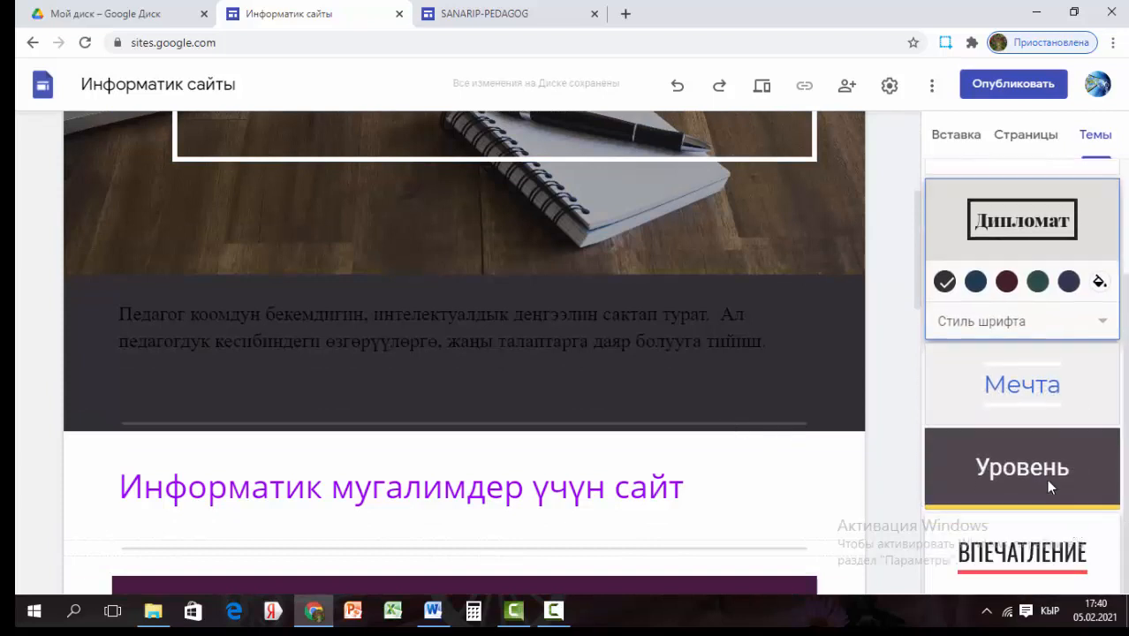
left_click(1040, 403)
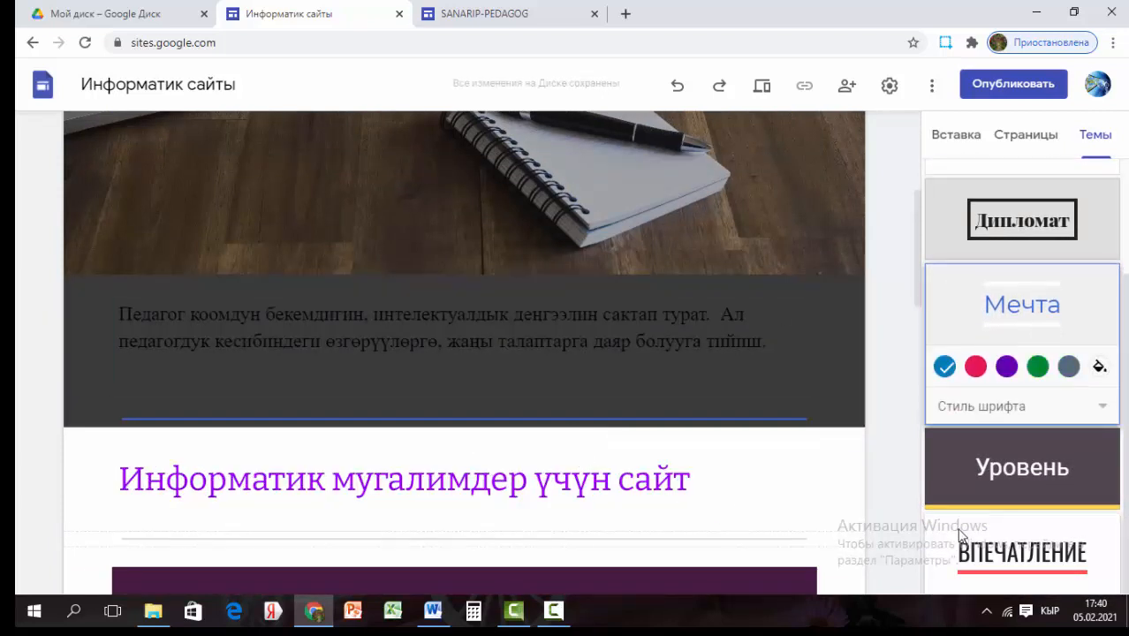
left_click(978, 479)
scroll(641, 415, "down", 3)
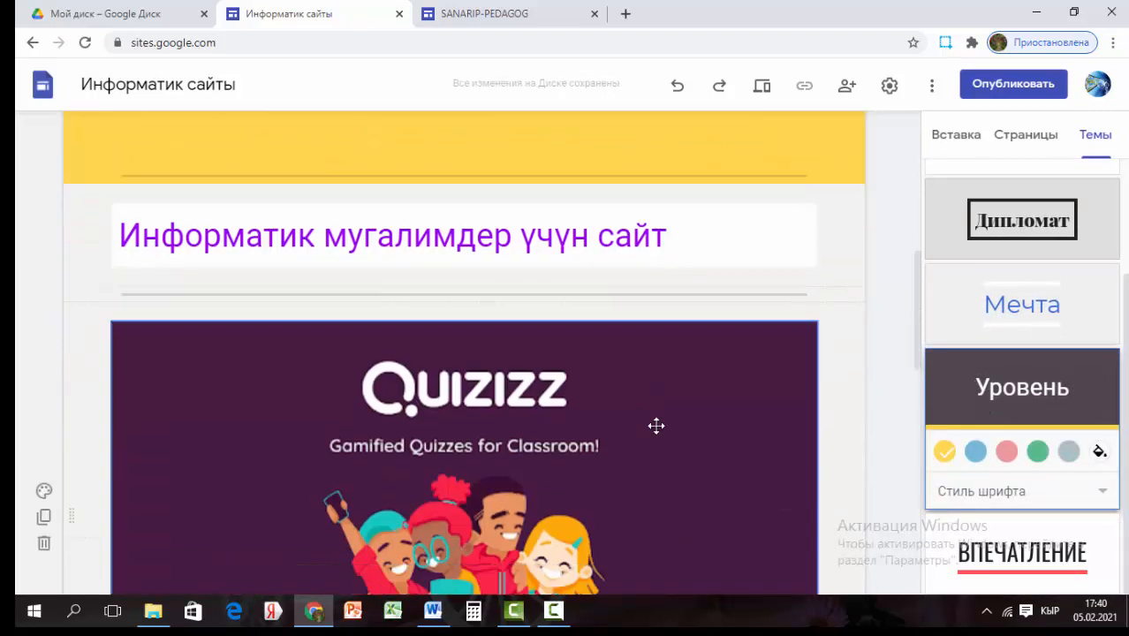
- Apply the "Впечатление" theme in red with the "Прописной" font style and check the whole home page
left_click(1004, 548)
scroll(874, 450, "up", 3)
scroll(872, 446, "up", 4)
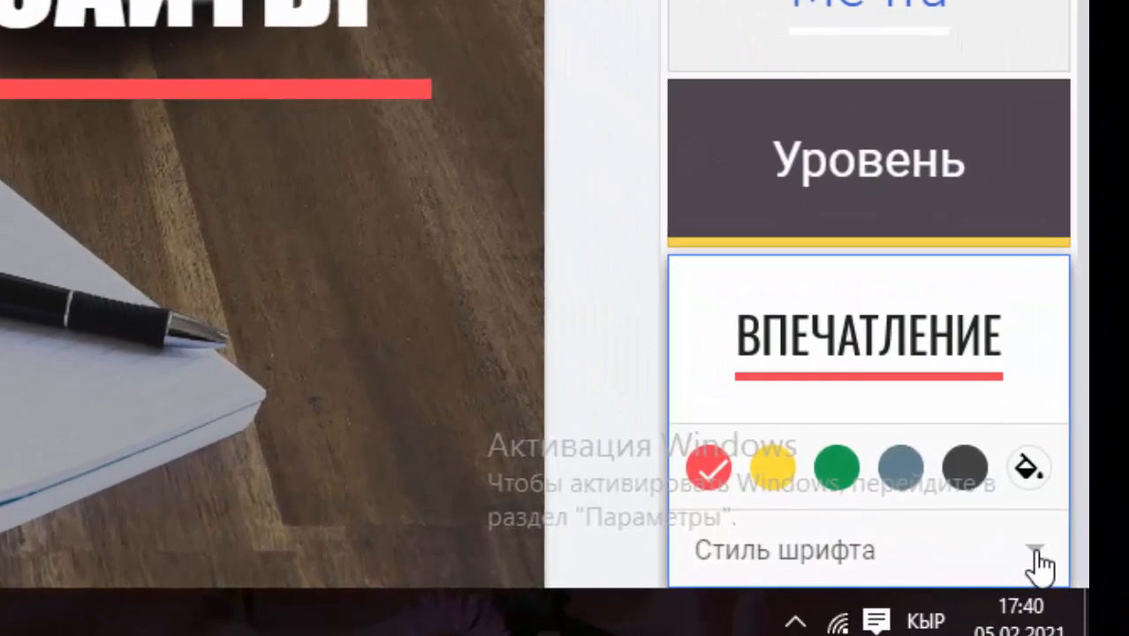
left_click(1063, 572)
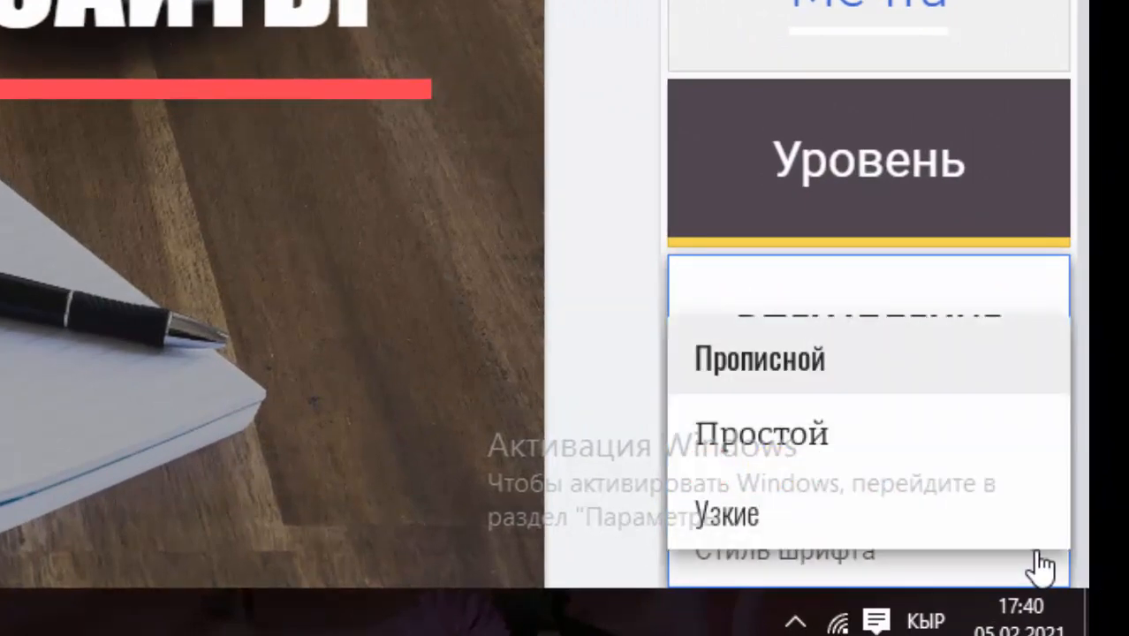
left_click(930, 378)
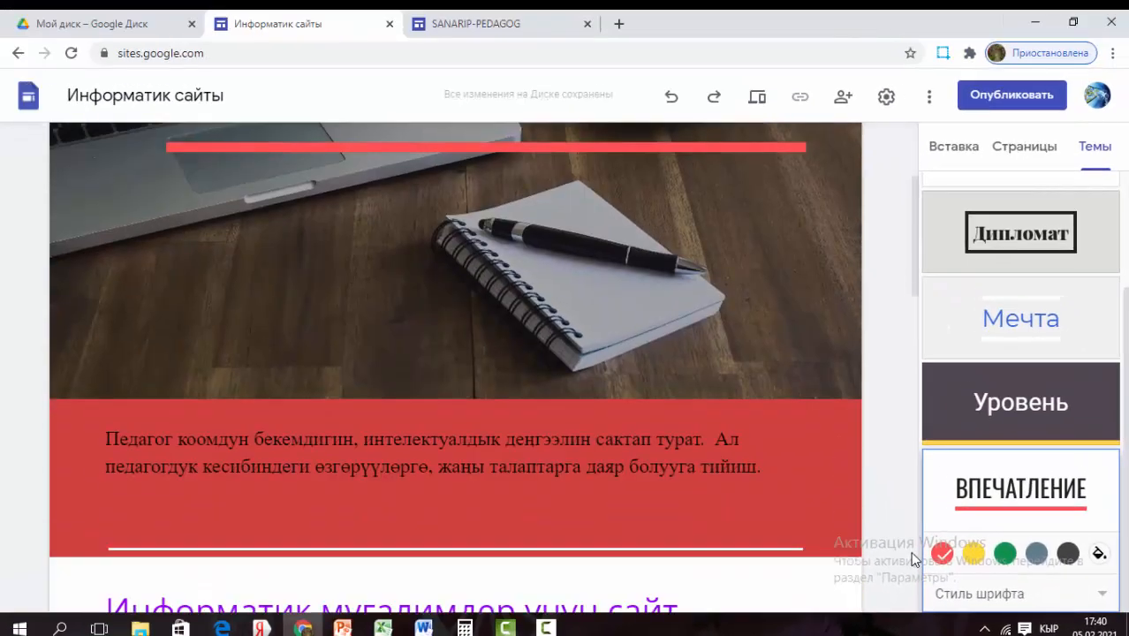
scroll(910, 552, "down", 10)
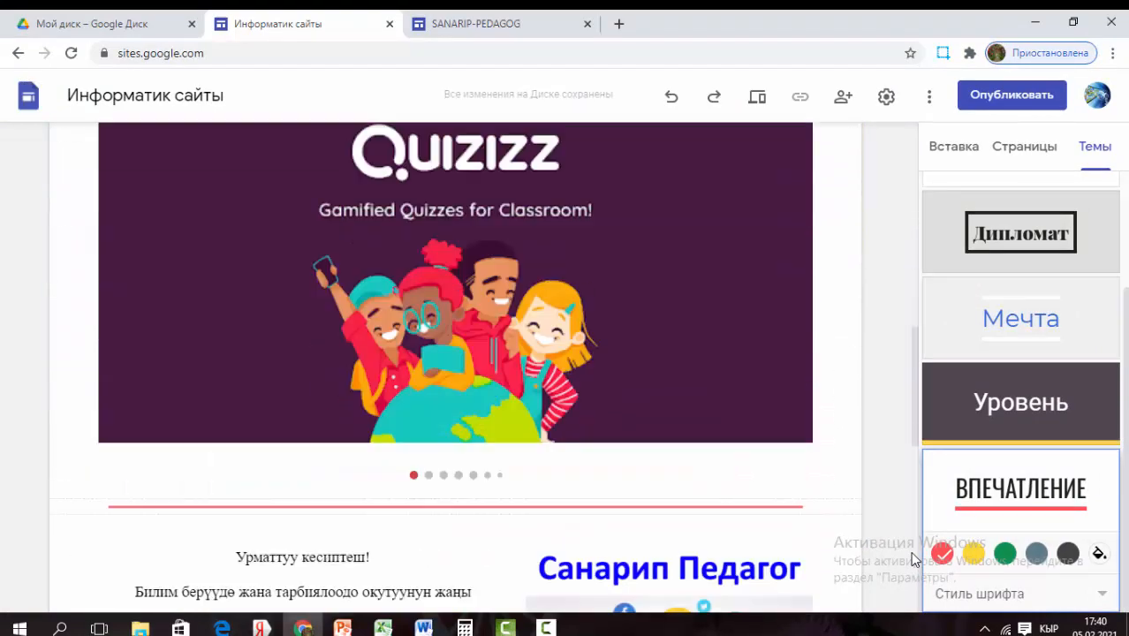
scroll(909, 552, "down", 4)
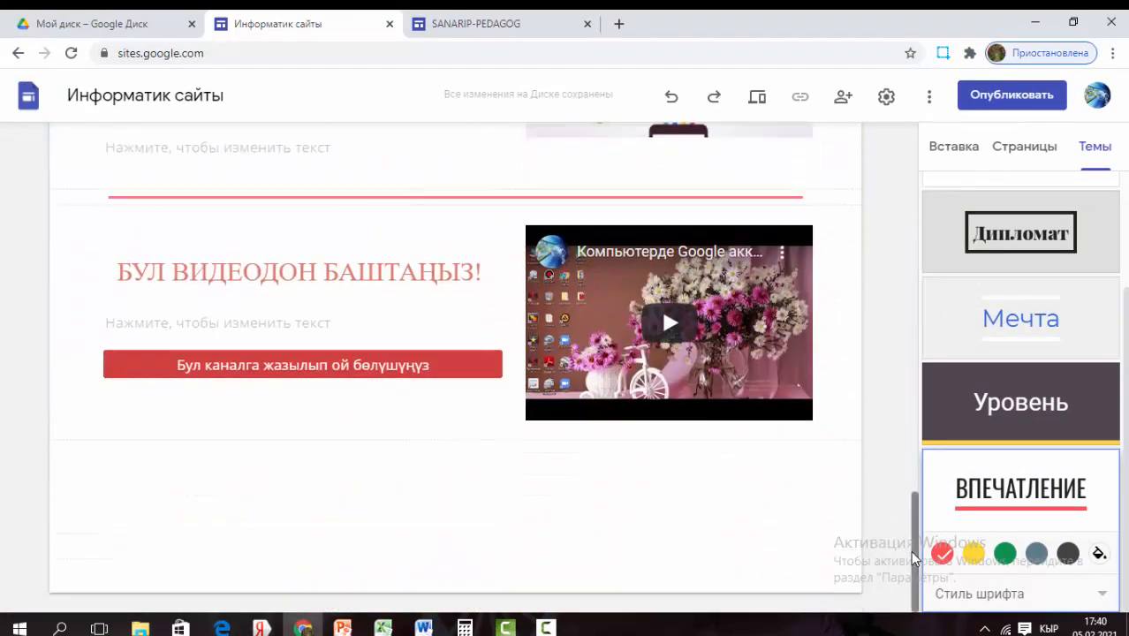
scroll(910, 551, "up", 20)
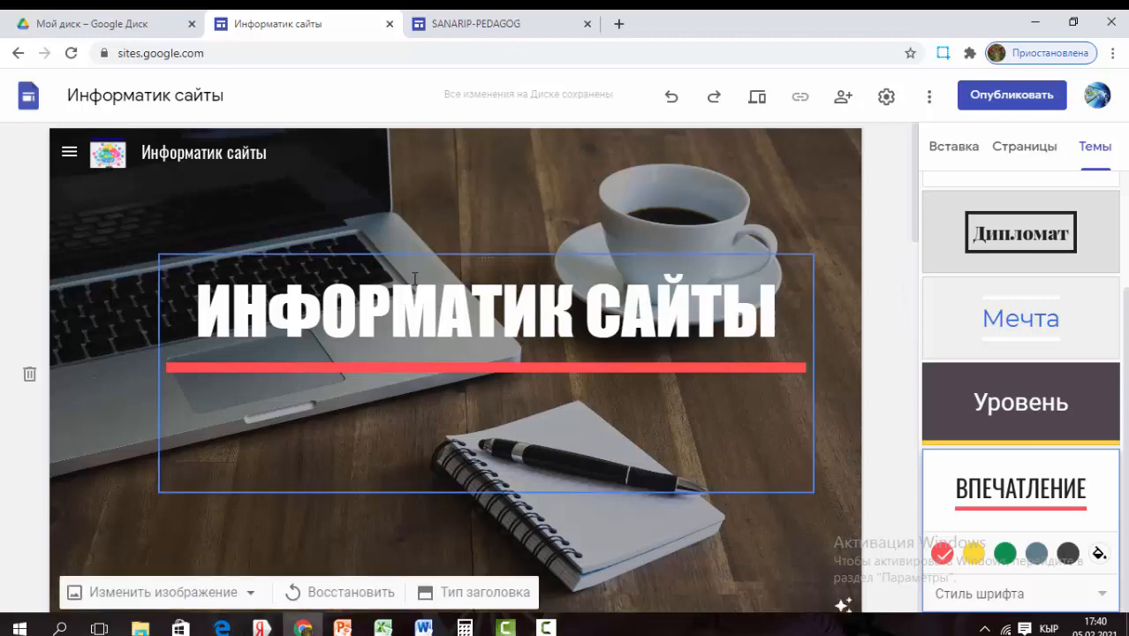
scroll(305, 559, "down", 10)
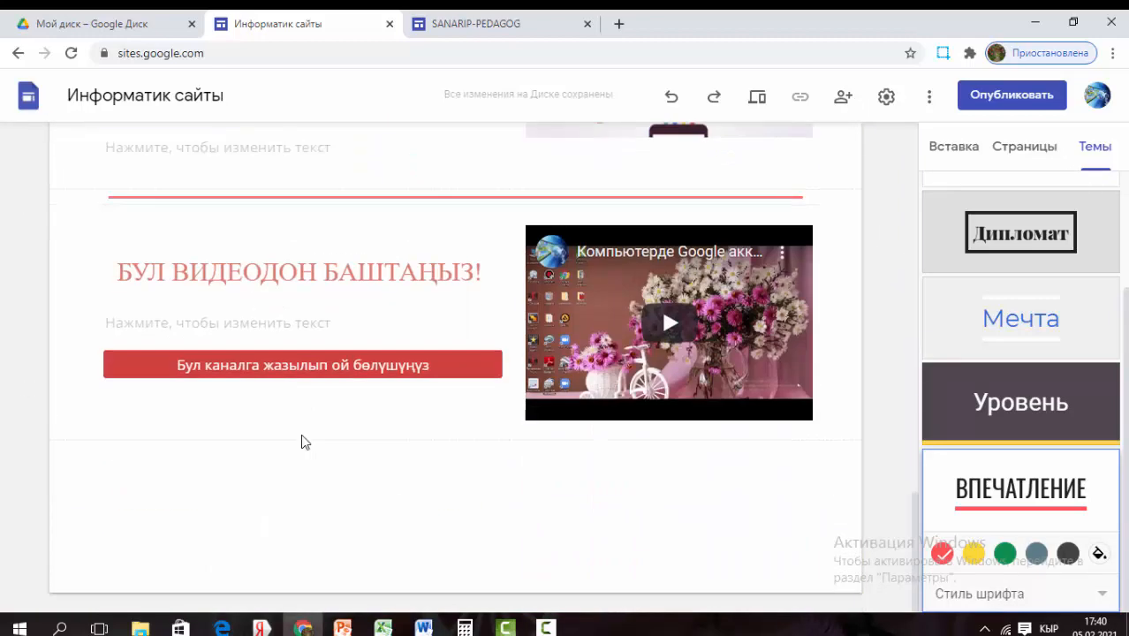
scroll(305, 439, "up", 15)
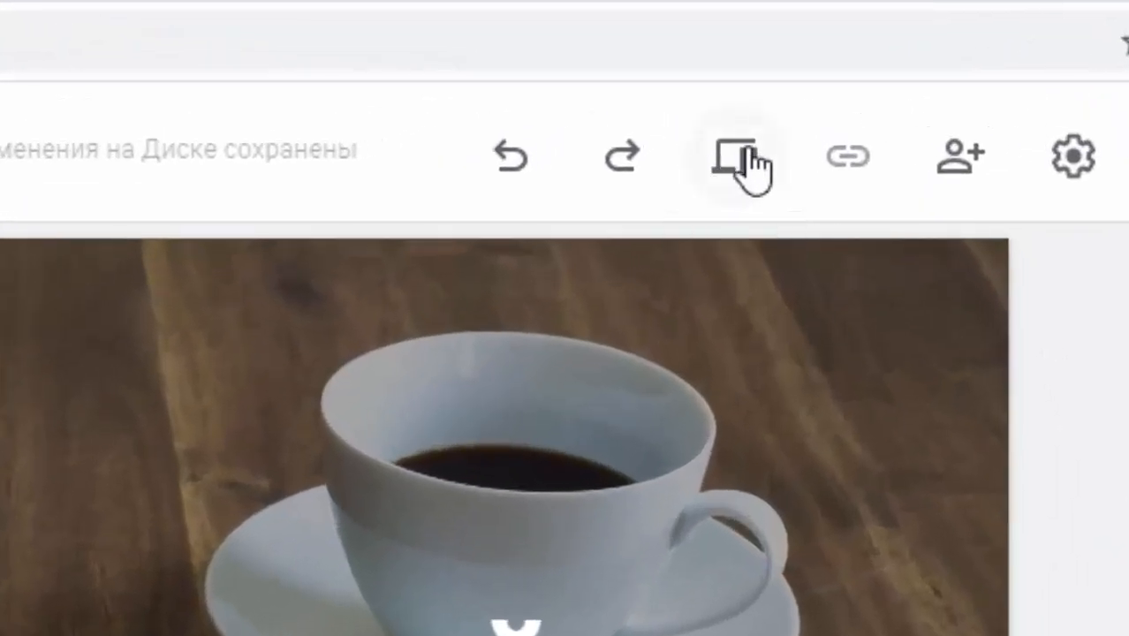
- Preview the site in the phone layout and look through the entire home page
left_click(742, 157)
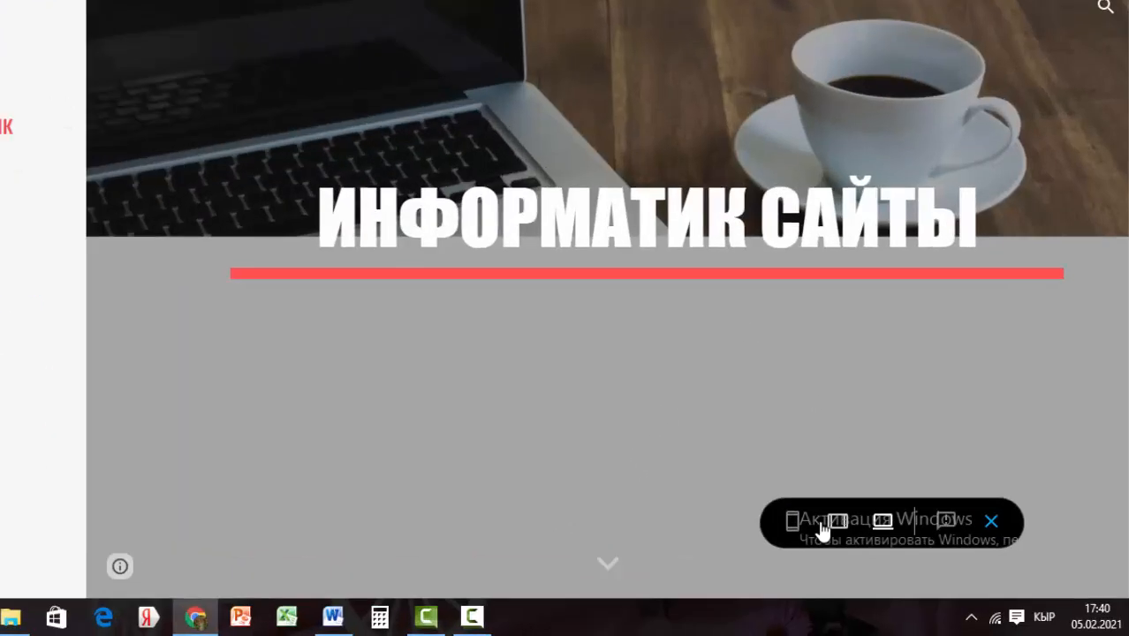
left_click(802, 522)
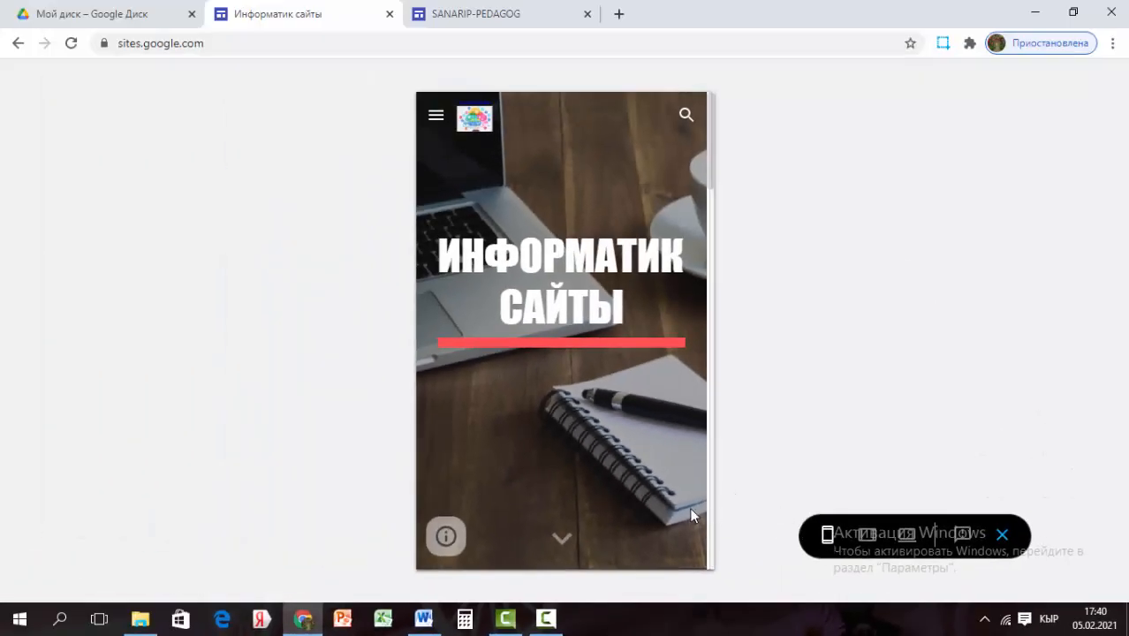
scroll(691, 515, "down", 6)
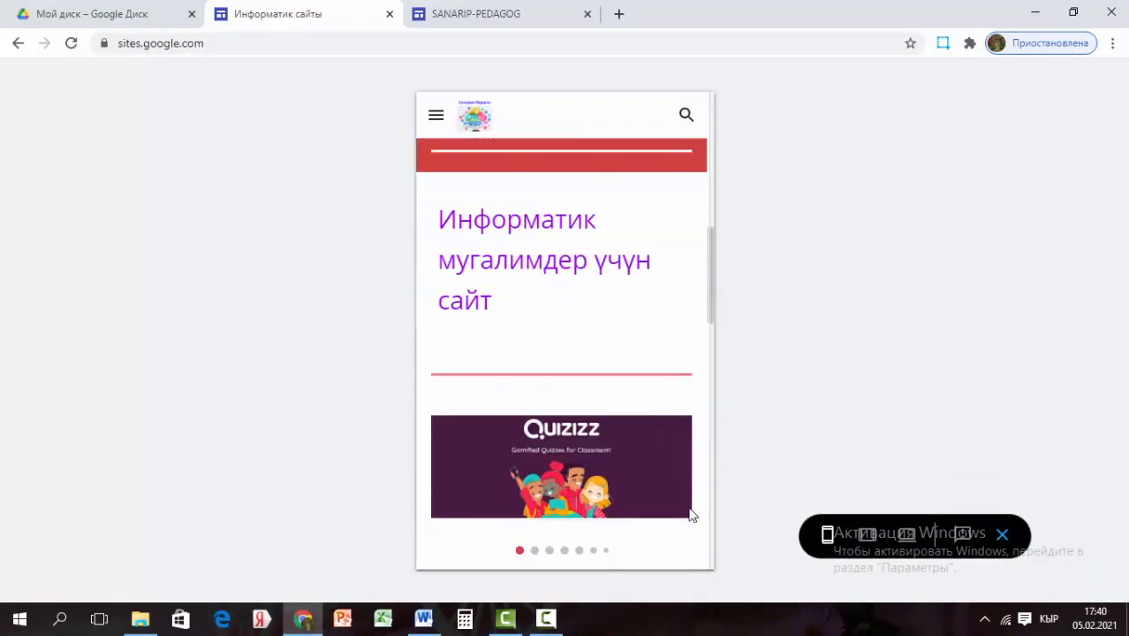
scroll(692, 515, "down", 10)
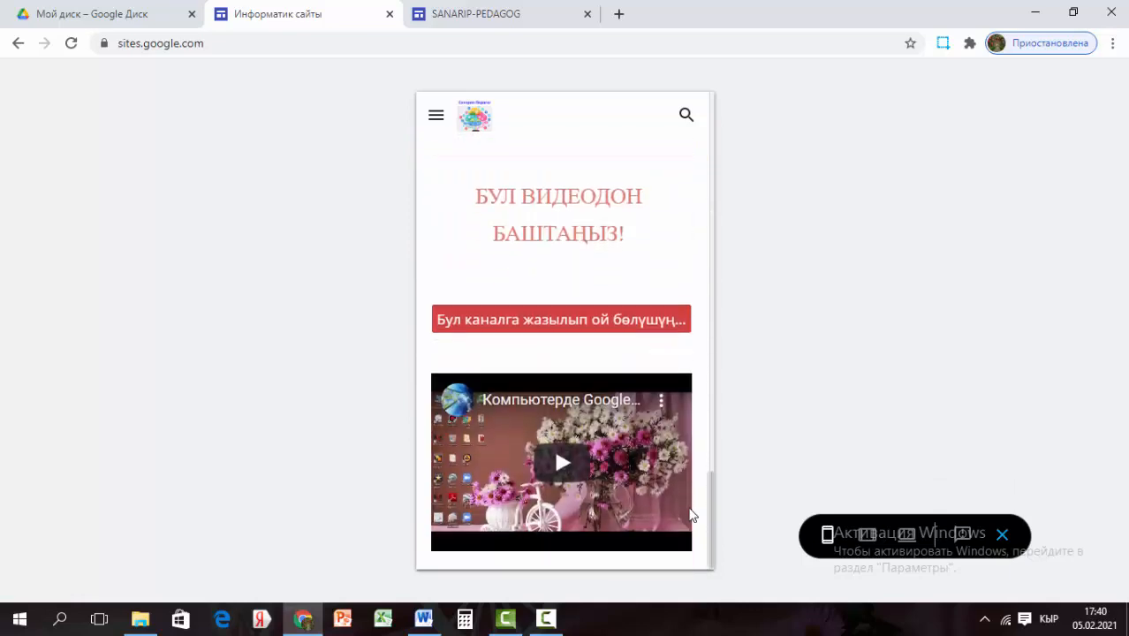
scroll(691, 515, "up", 15)
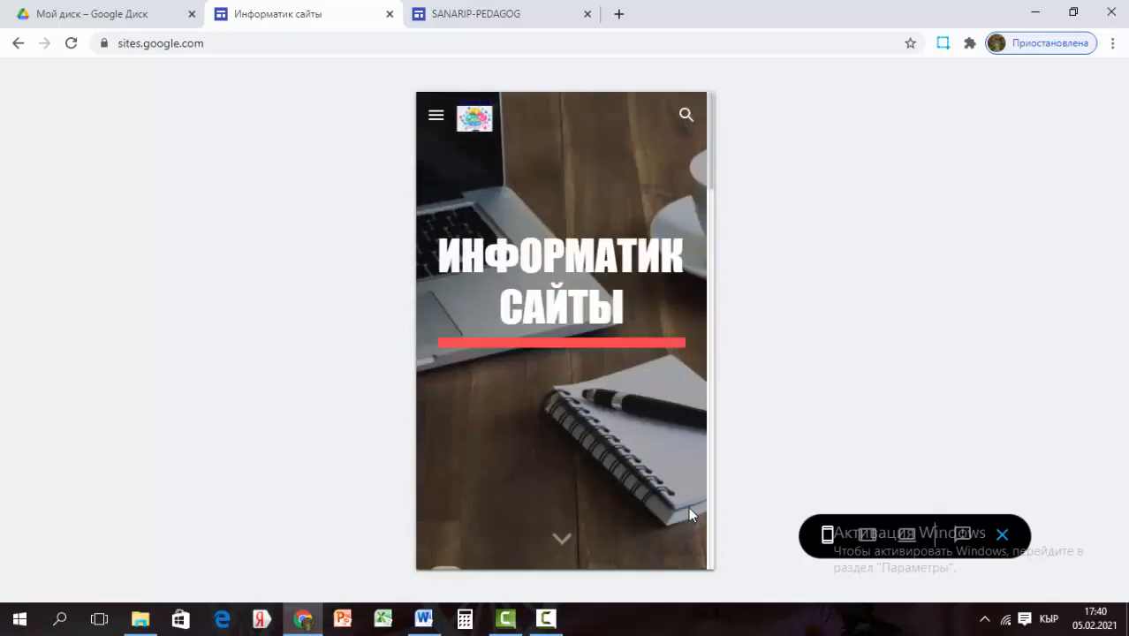
- Switch the preview to the tablet layout and look through the home page content
left_click(865, 536)
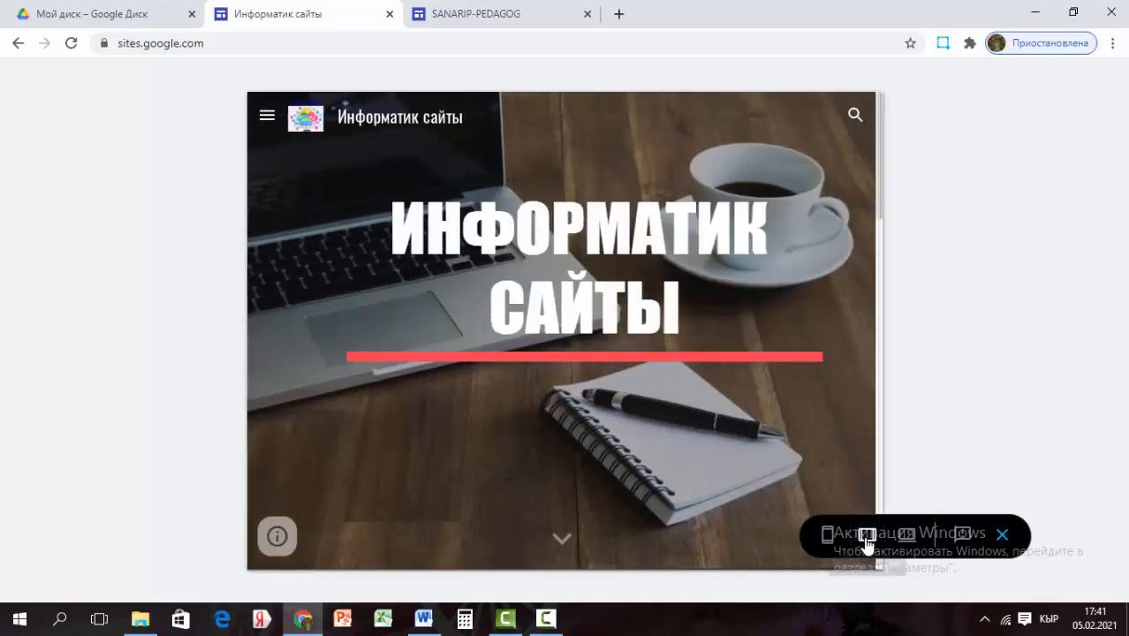
scroll(738, 519, "down", 8)
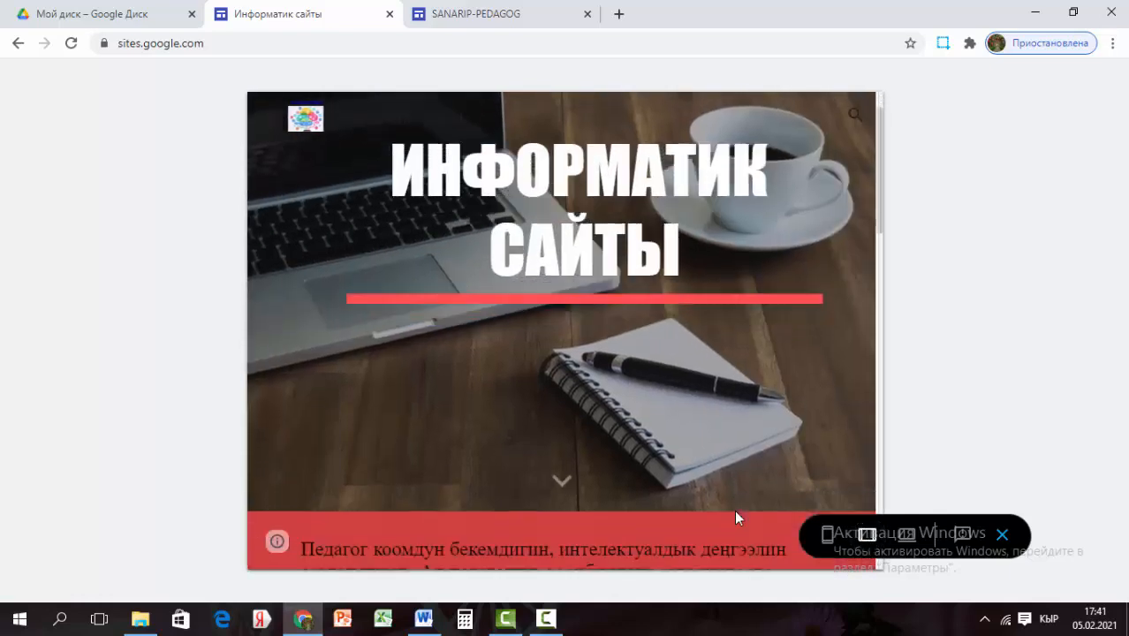
scroll(737, 518, "down", 8)
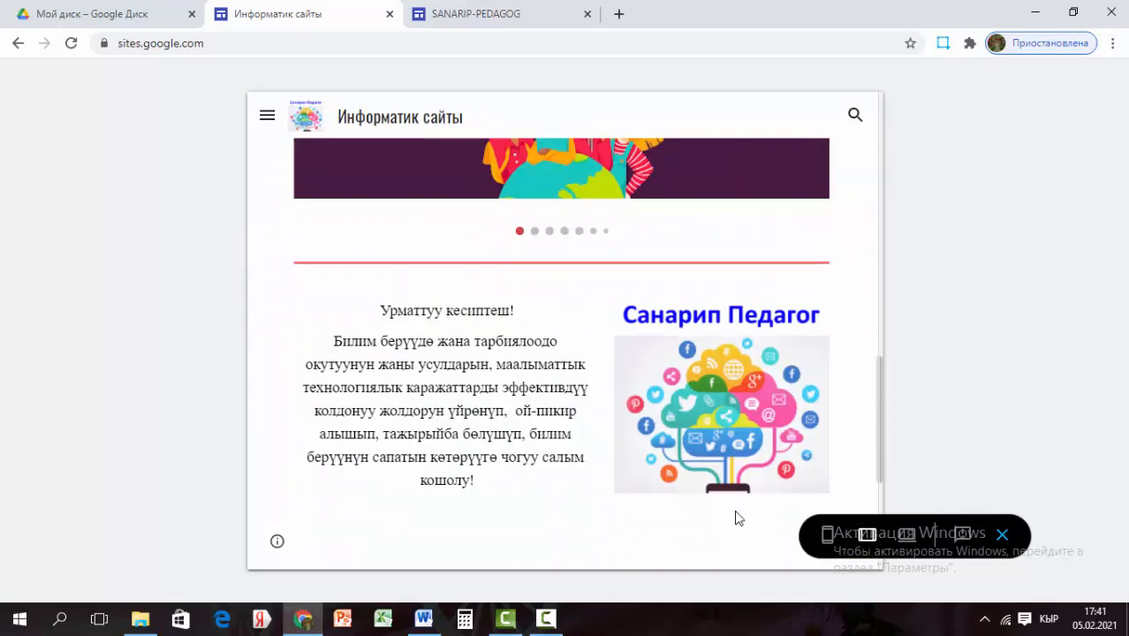
scroll(737, 519, "up", 15)
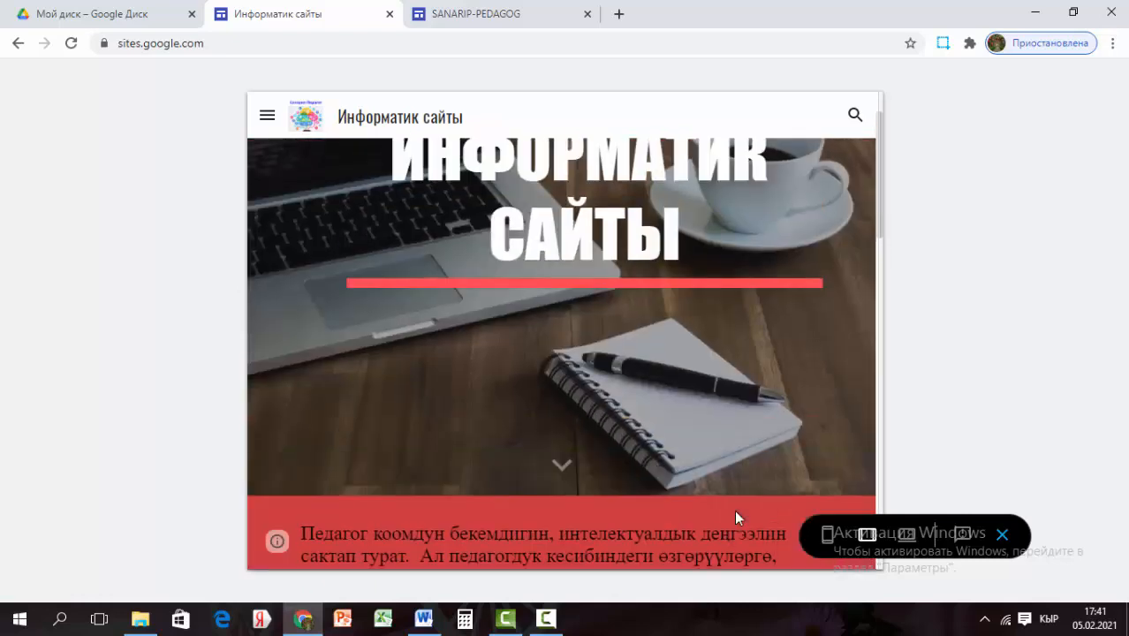
- Preview the site in the large-screen layout, examine the side navigation and home page content, and close the preview
left_click(908, 534)
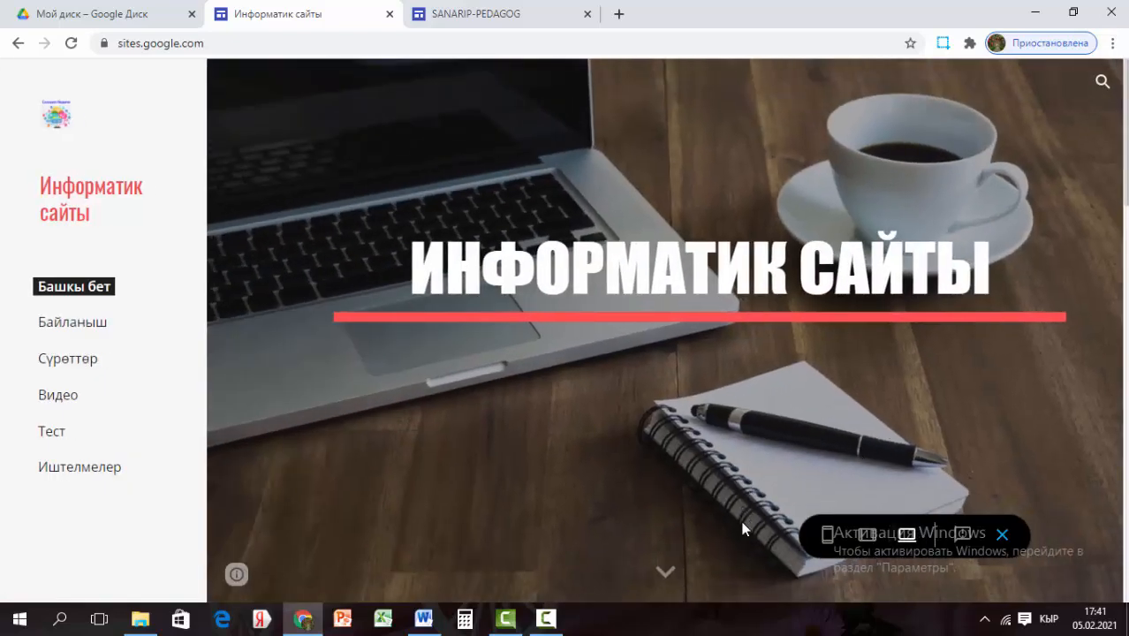
scroll(742, 528, "down", 10)
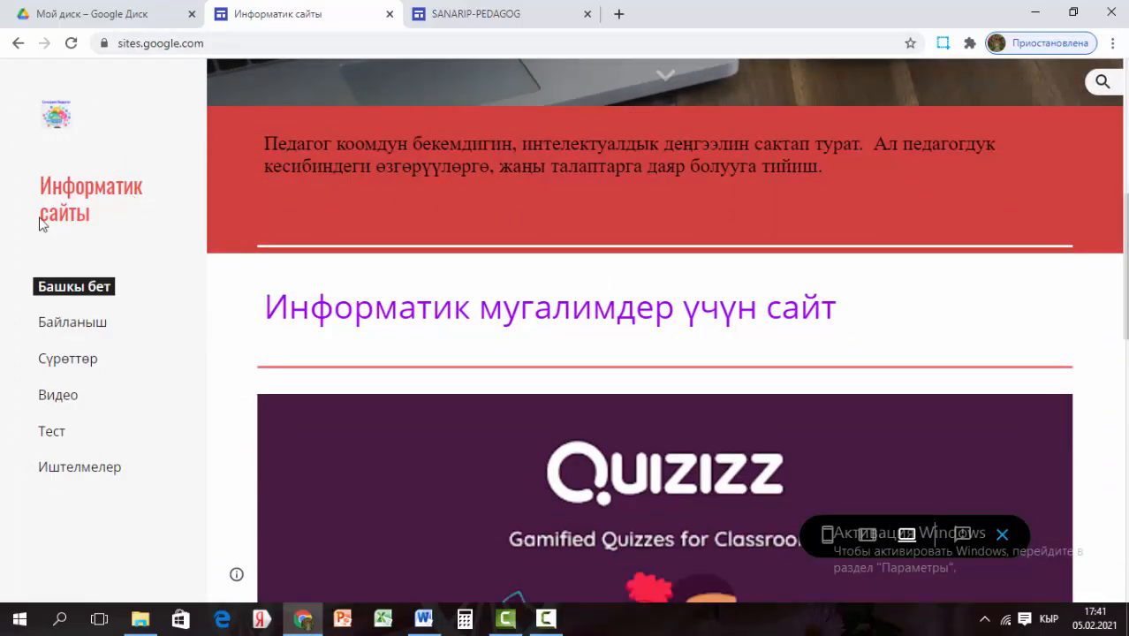
scroll(691, 457, "down", 10)
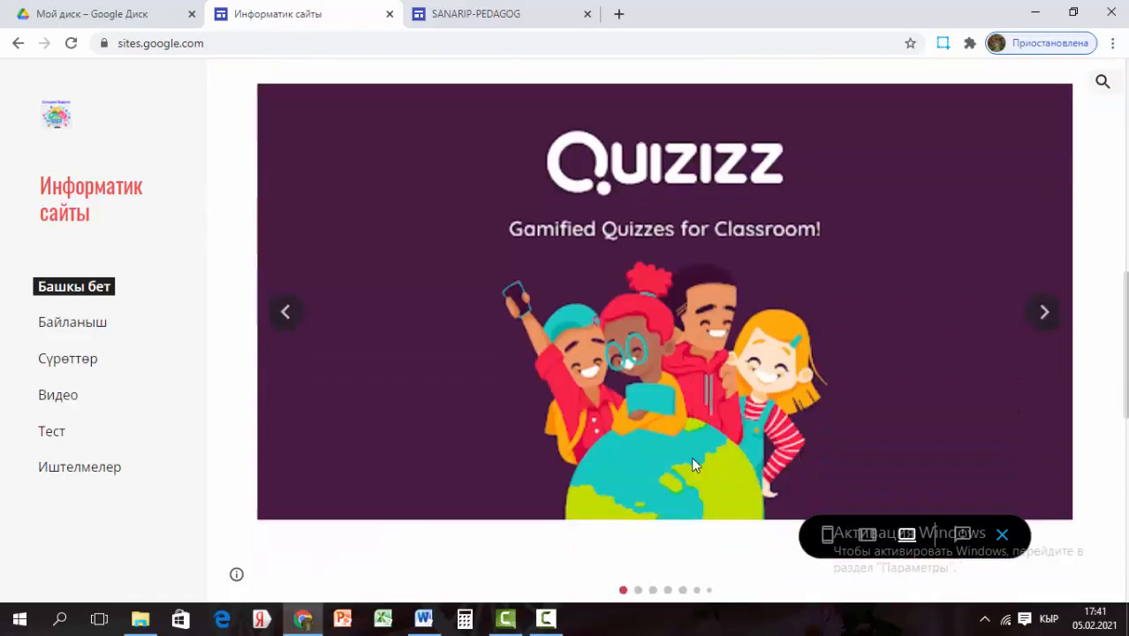
scroll(693, 464, "up", 20)
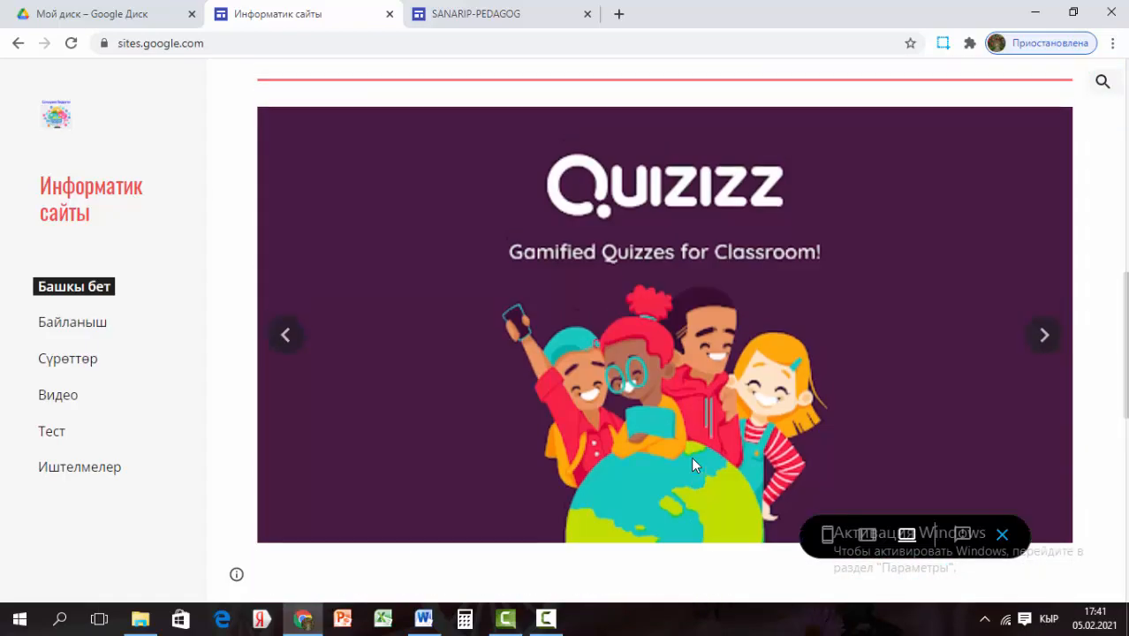
scroll(693, 466, "down", 10)
scroll(692, 466, "down", 10)
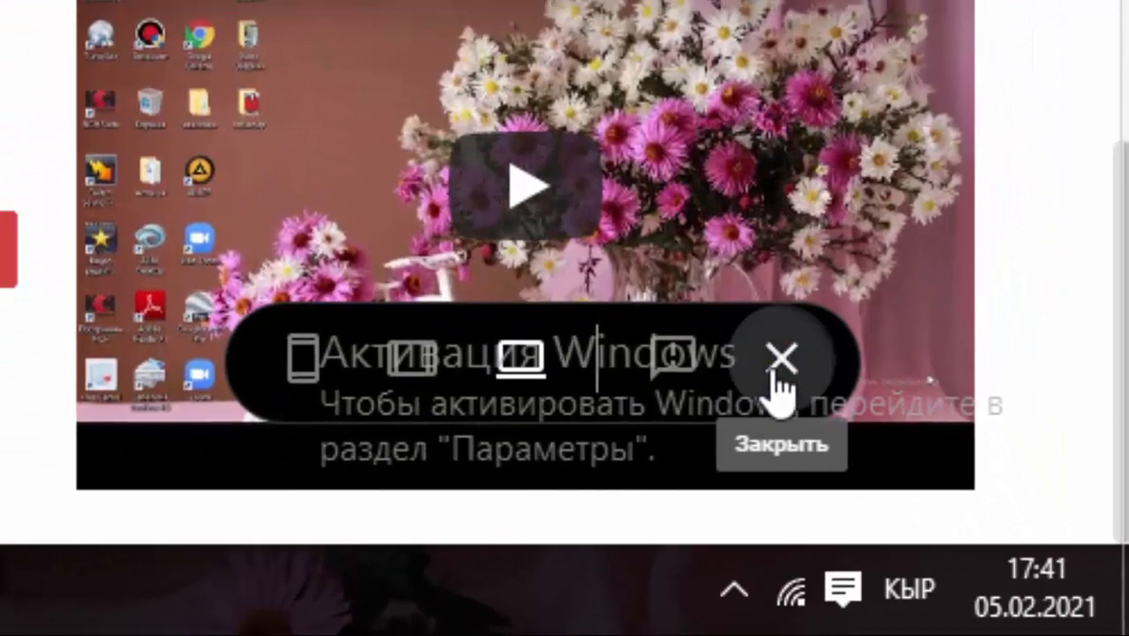
left_click(771, 358)
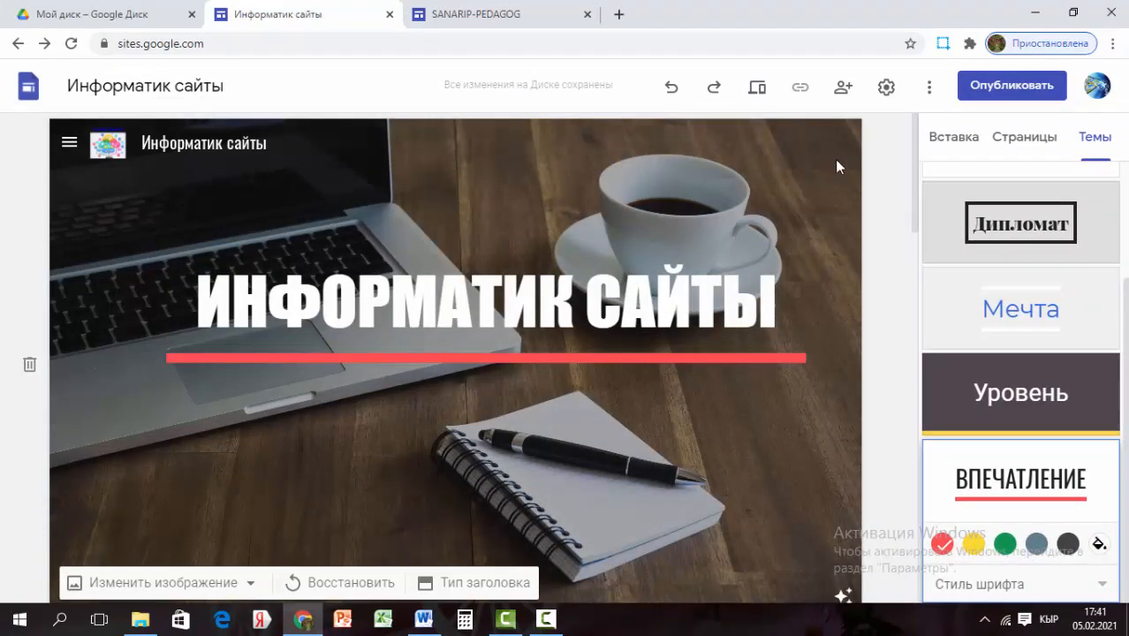
- Look over the site settings categories and the additional site options, leaving both without making changes
left_click(886, 88)
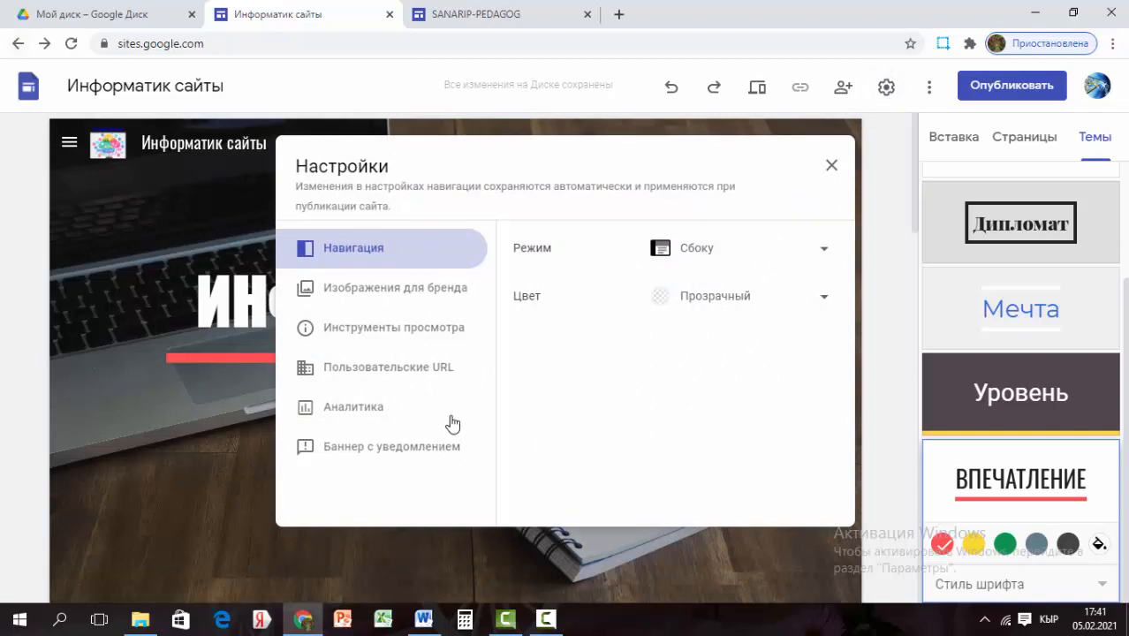
left_click(930, 88)
left_click(930, 89)
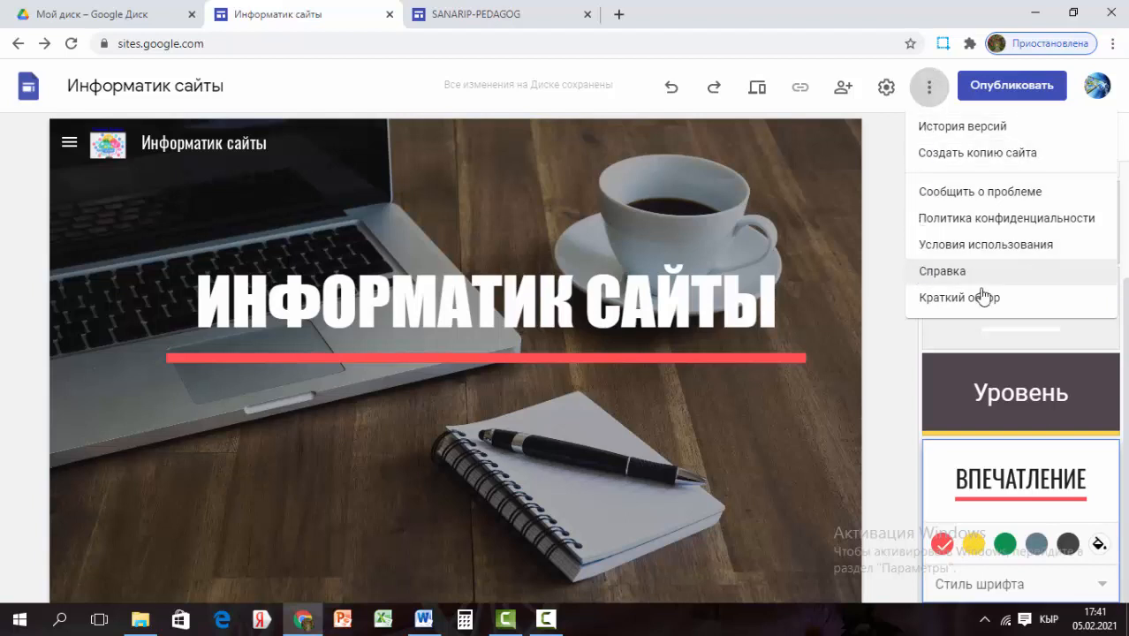
left_click(879, 289)
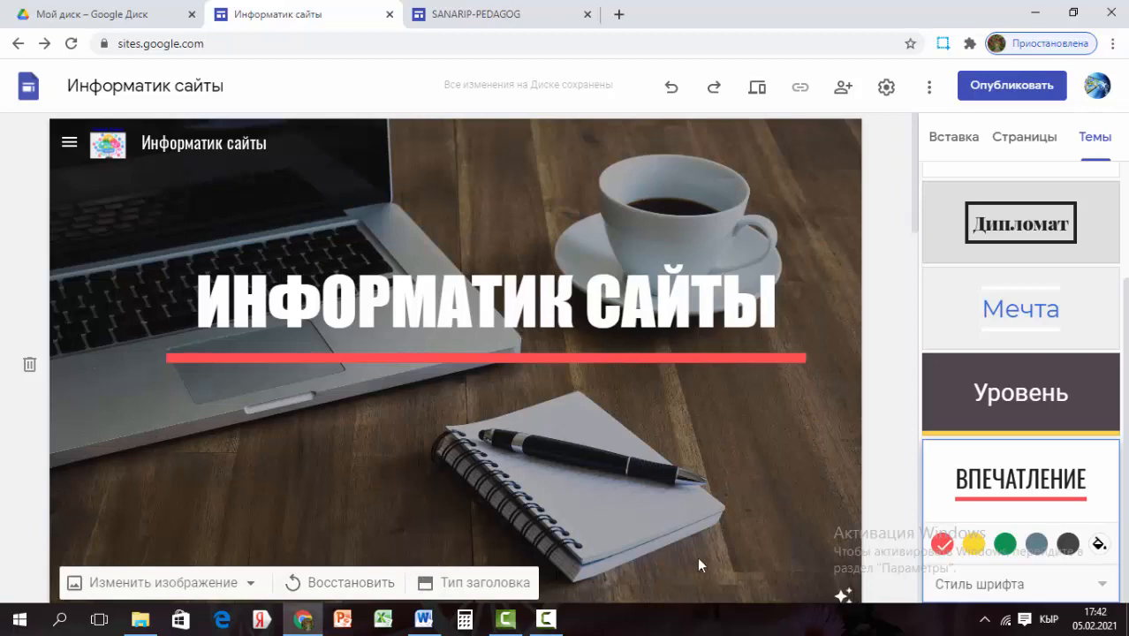
- Start publishing the site and enter site-informatics as its web address, using the text copied from the Word document
scroll(721, 537, "down", 9)
scroll(719, 544, "up", 10)
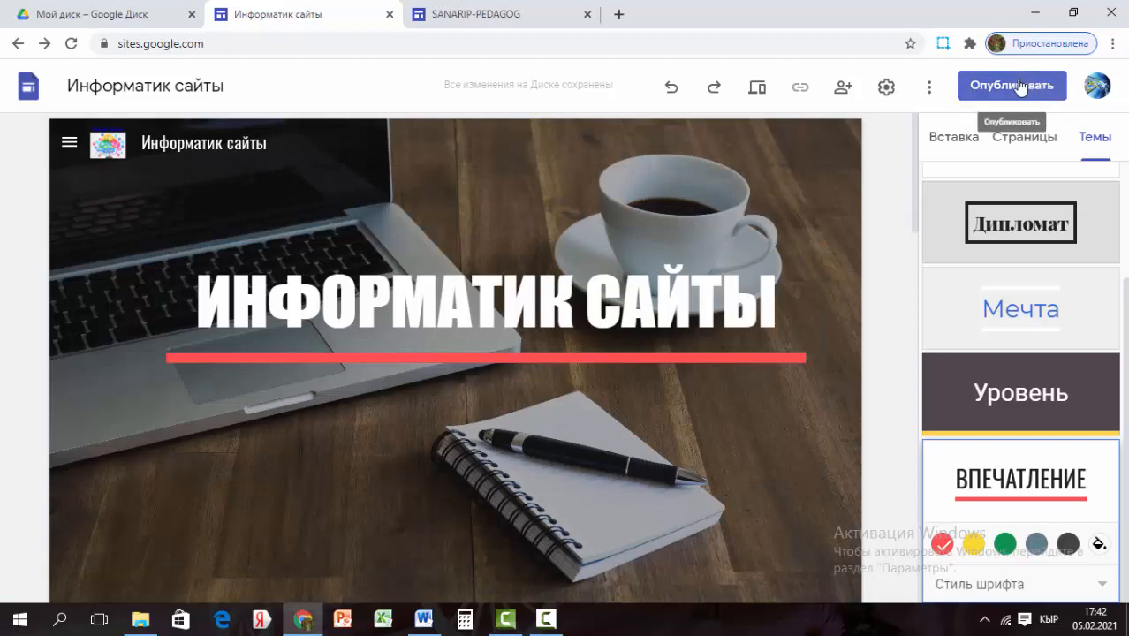
left_click(987, 92)
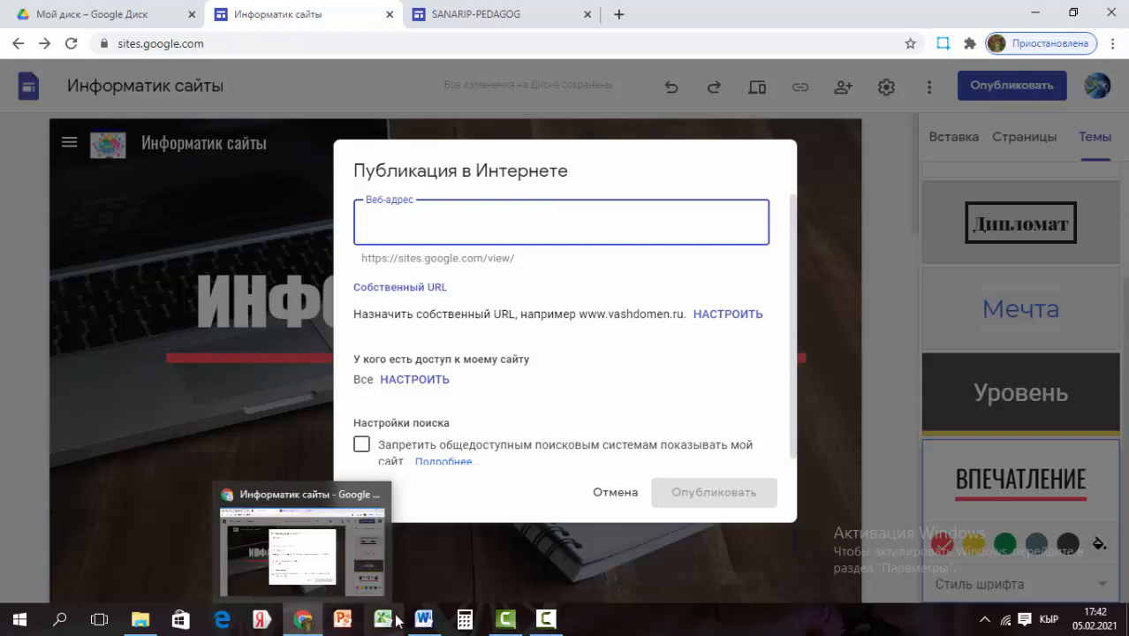
left_click(424, 619)
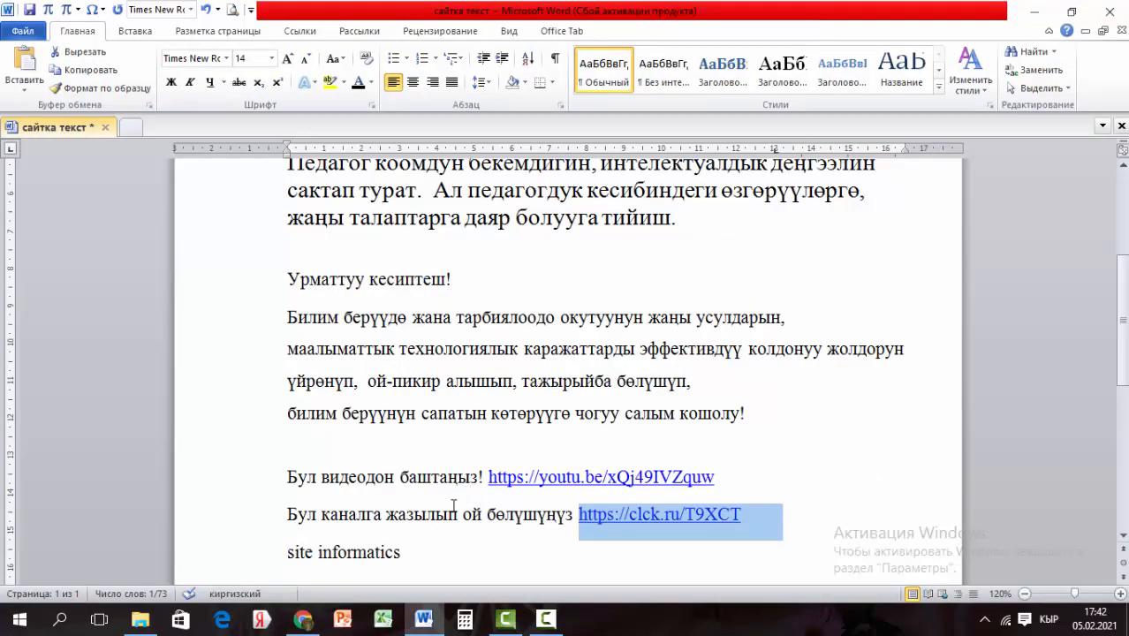
scroll(438, 506, "down", 2)
left_click_drag(283, 461, 430, 456)
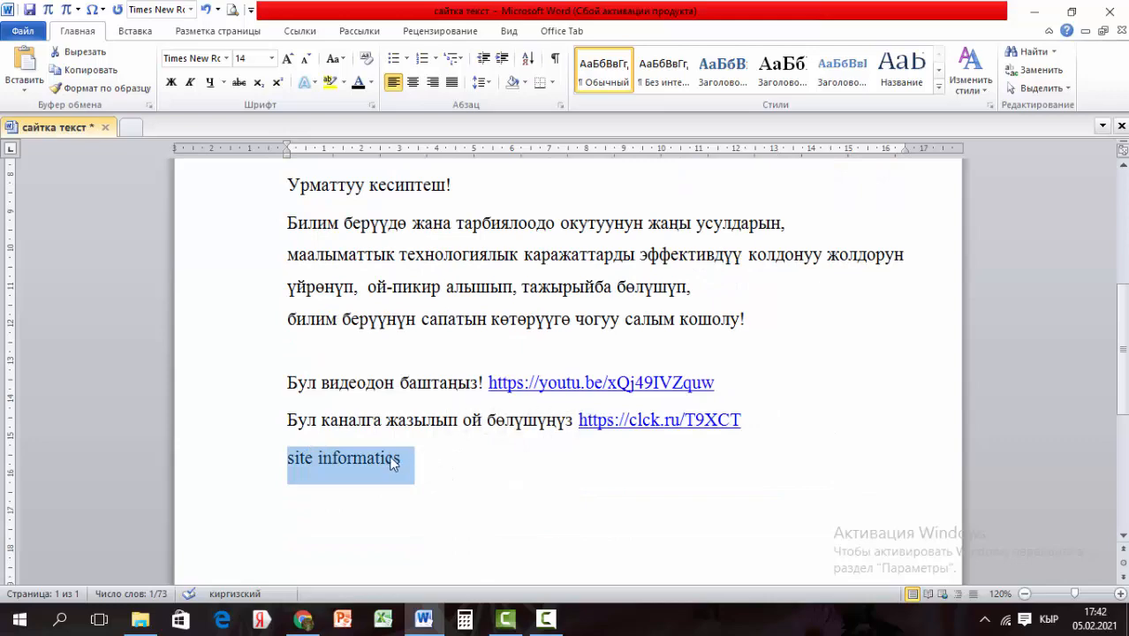
right_click(354, 459)
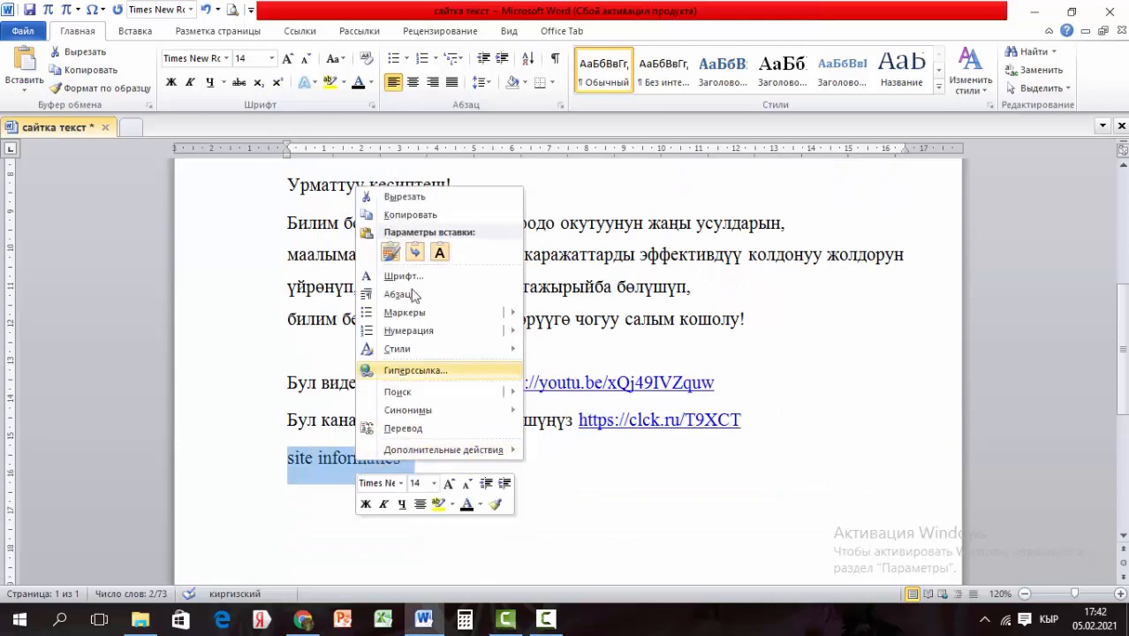
left_click(430, 215)
left_click(303, 619)
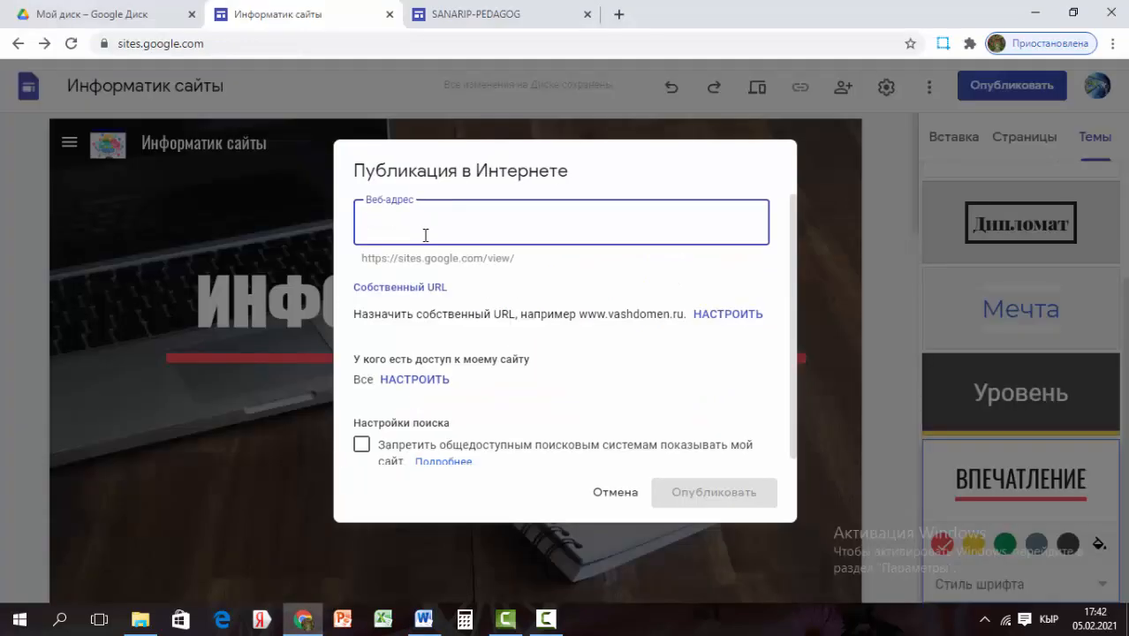
type("site-informatics-")
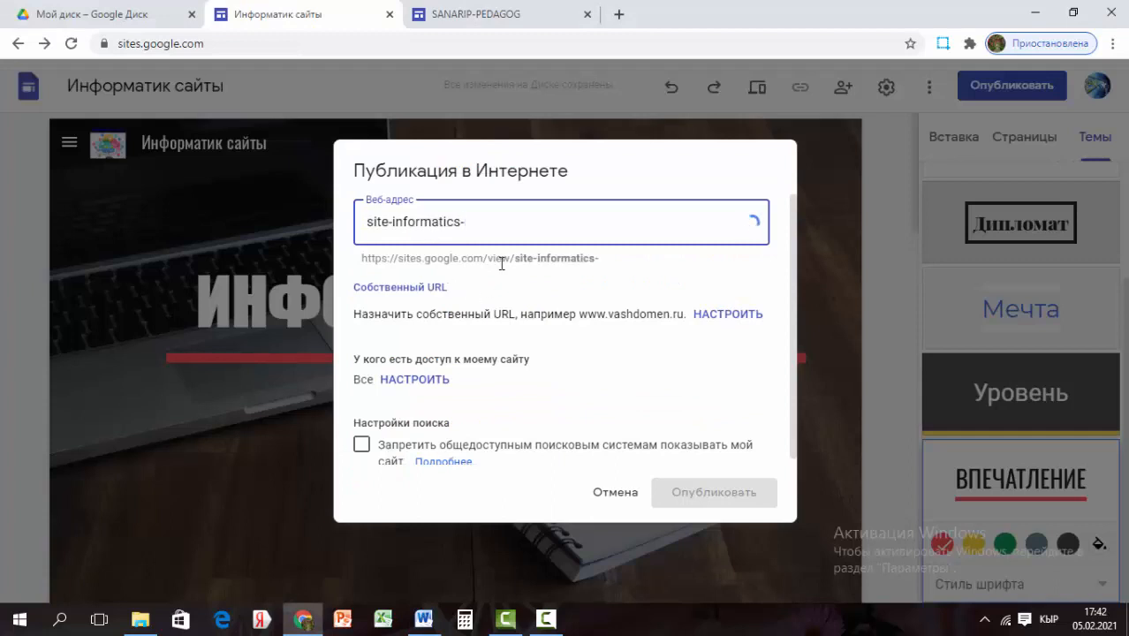
key("BackSpace")
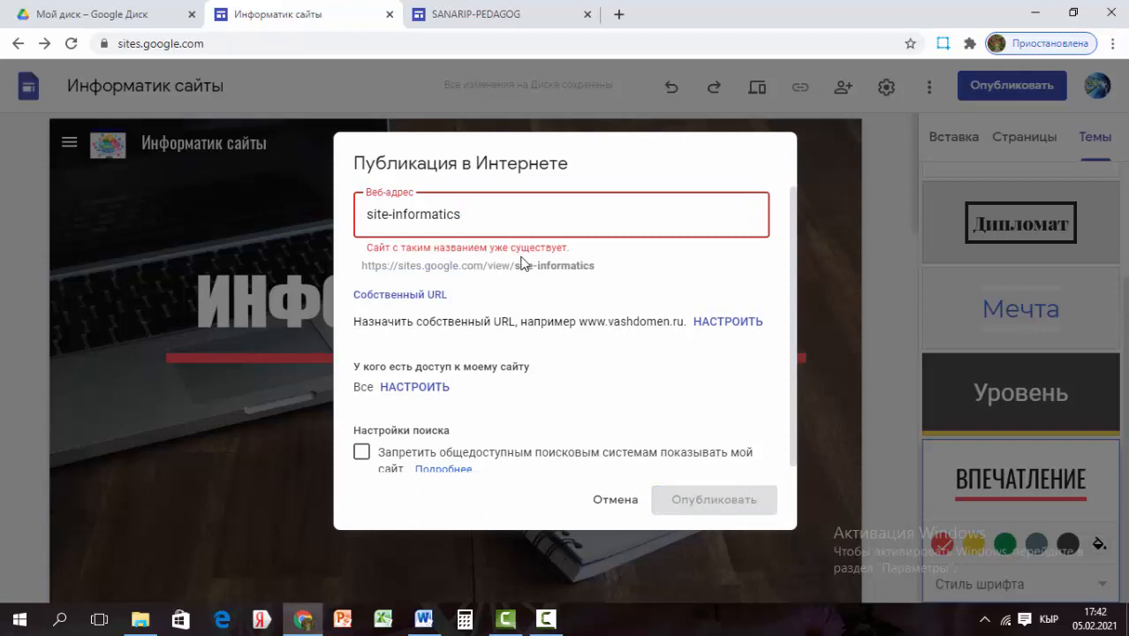
- Rework the web address into informatic-ssite by moving the word "site" to the end and adjusting the hyphens
left_click_drag(367, 214, 387, 218)
right_click(389, 216)
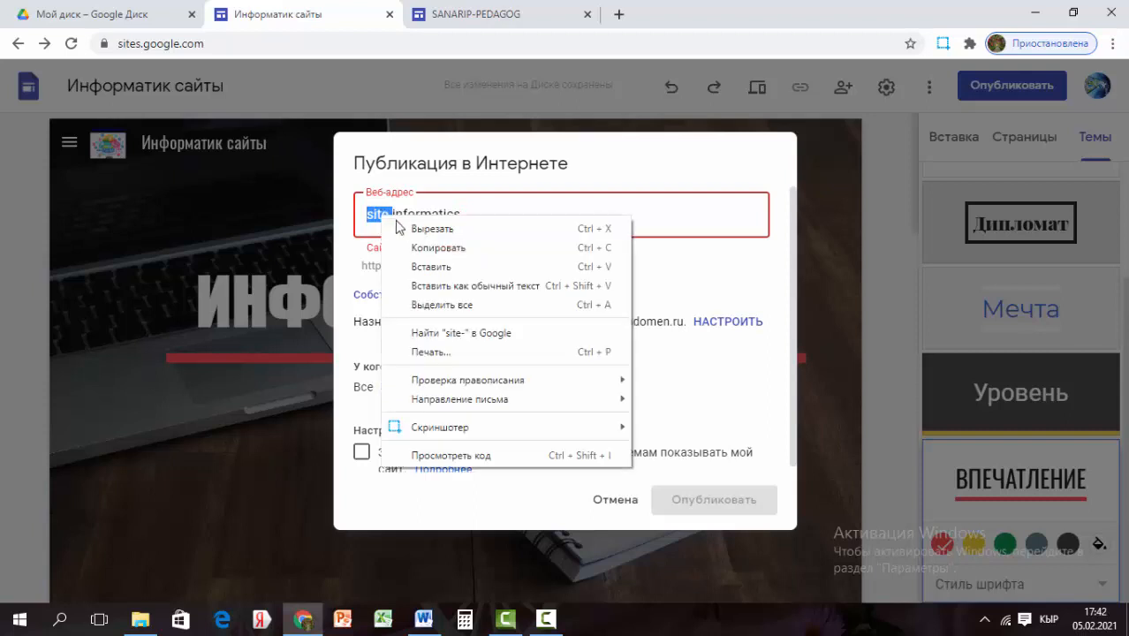
left_click(461, 224)
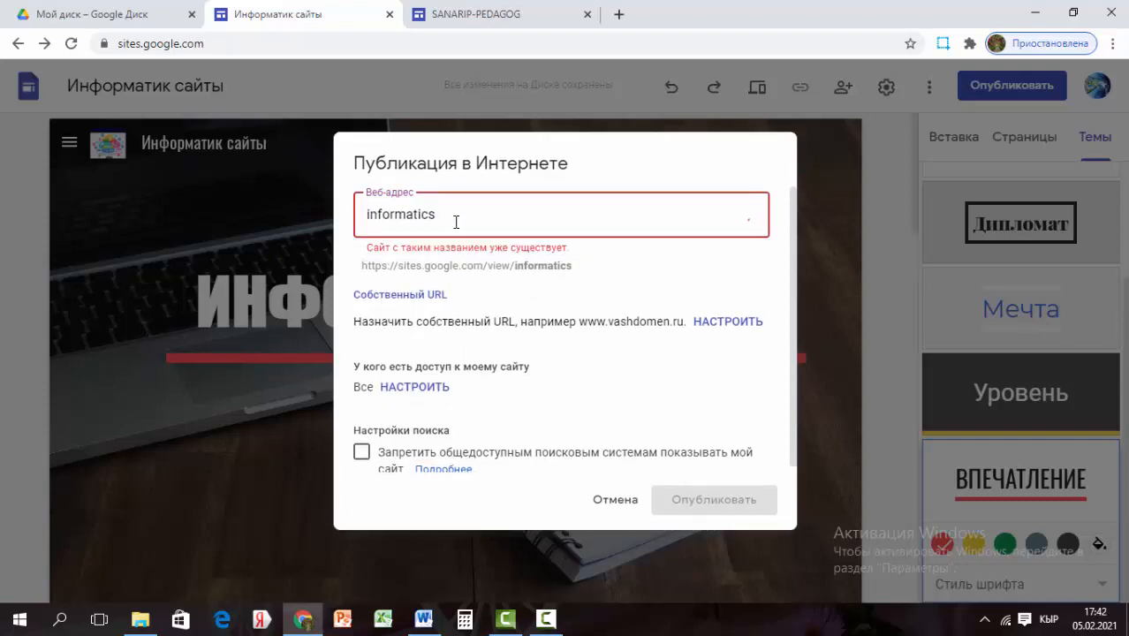
key("ctrl+v")
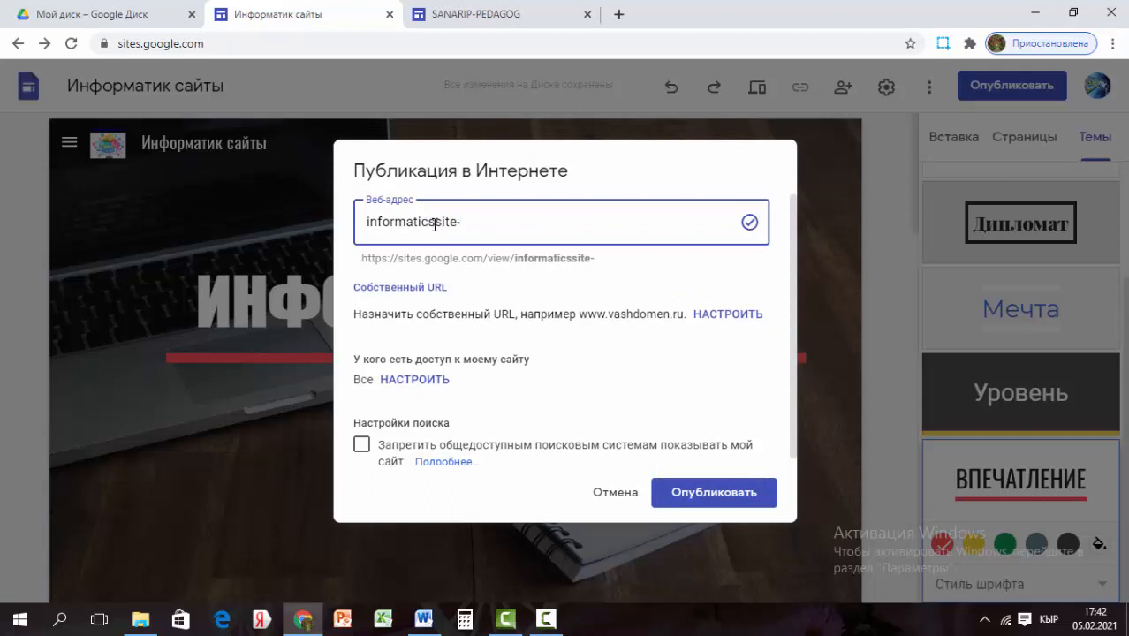
left_click(432, 224)
type("-")
key("BackSpace")
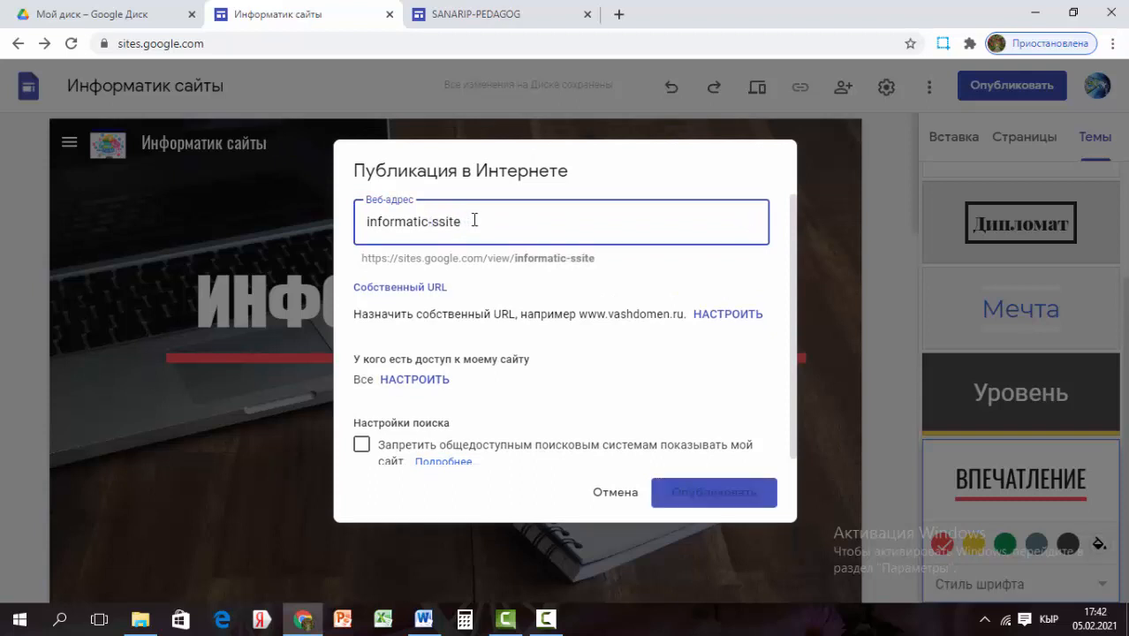
left_click(484, 294)
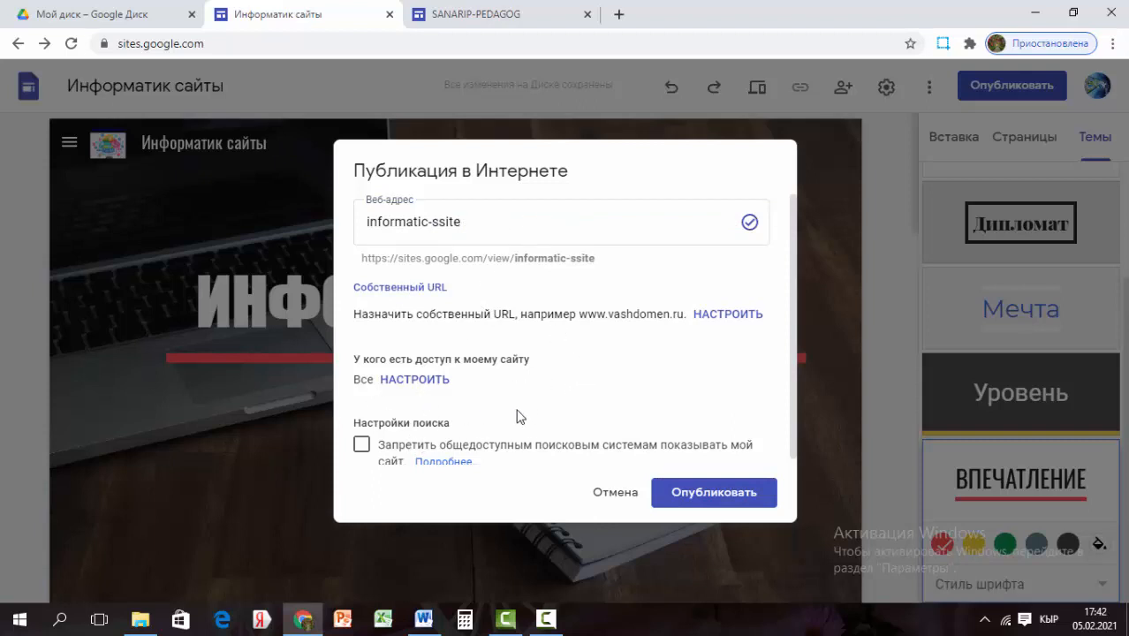
- Check the remaining publishing options, leave search engine visibility unrestricted, and publish the site
scroll(512, 416, "down", 1)
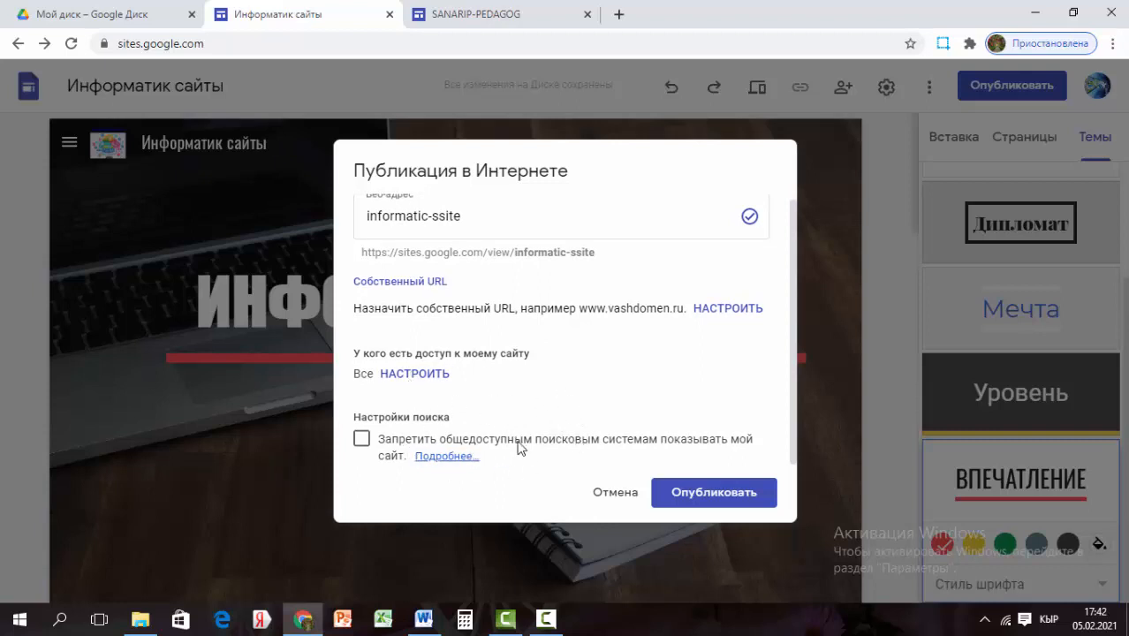
scroll(479, 366, "up", 1)
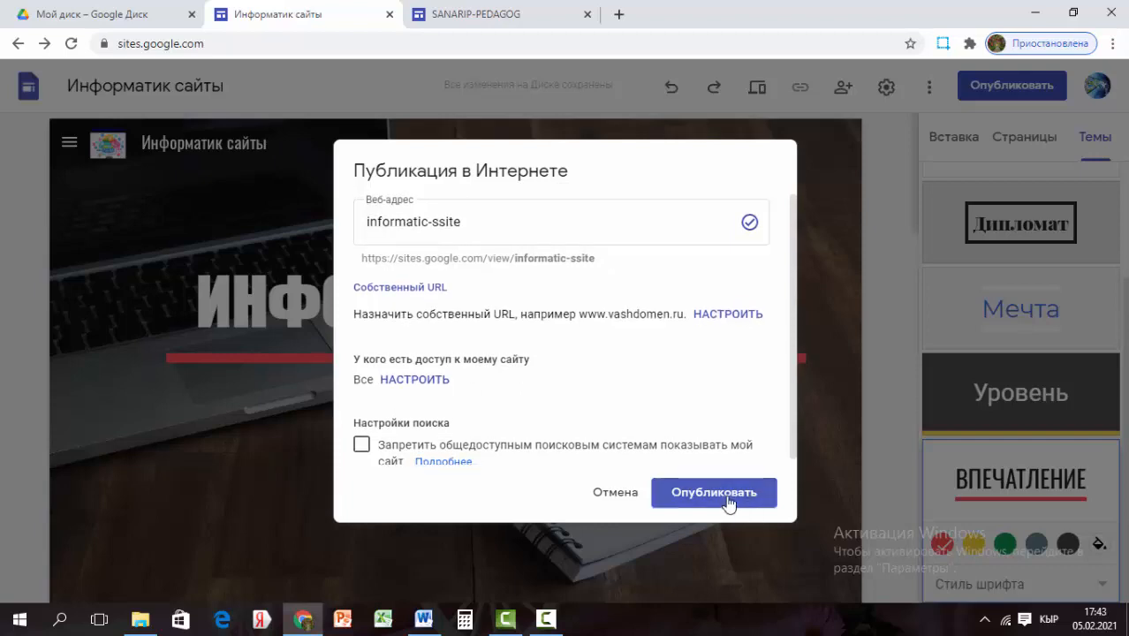
left_click(730, 504)
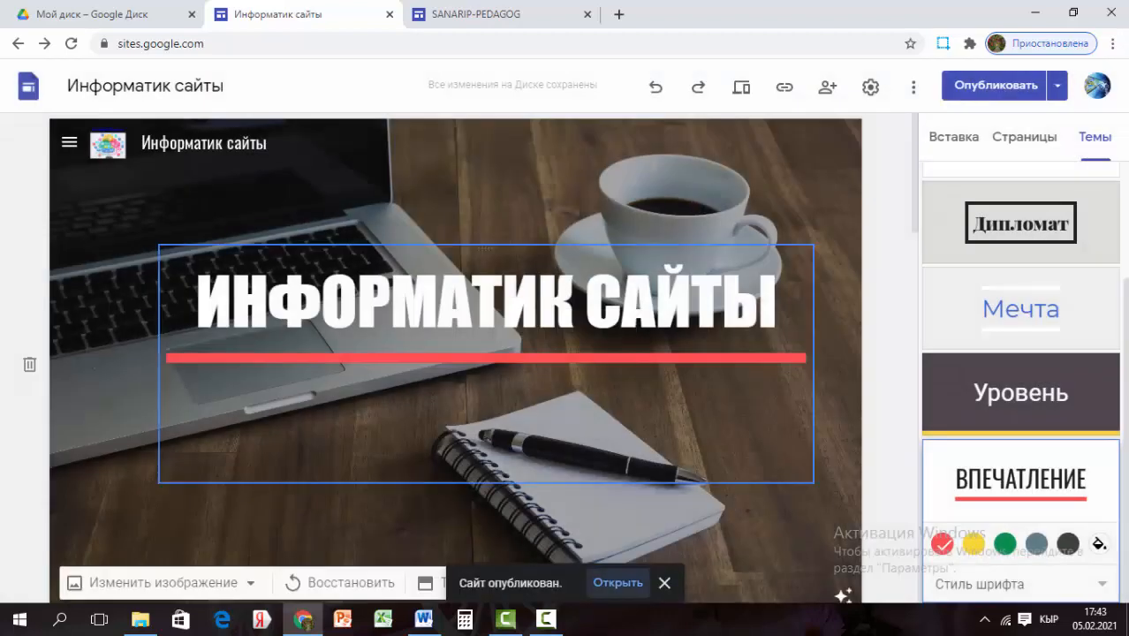
- Look through the home page sections in the editor, from the header to the text, image carousel and video blocks
scroll(724, 497, "down", 6)
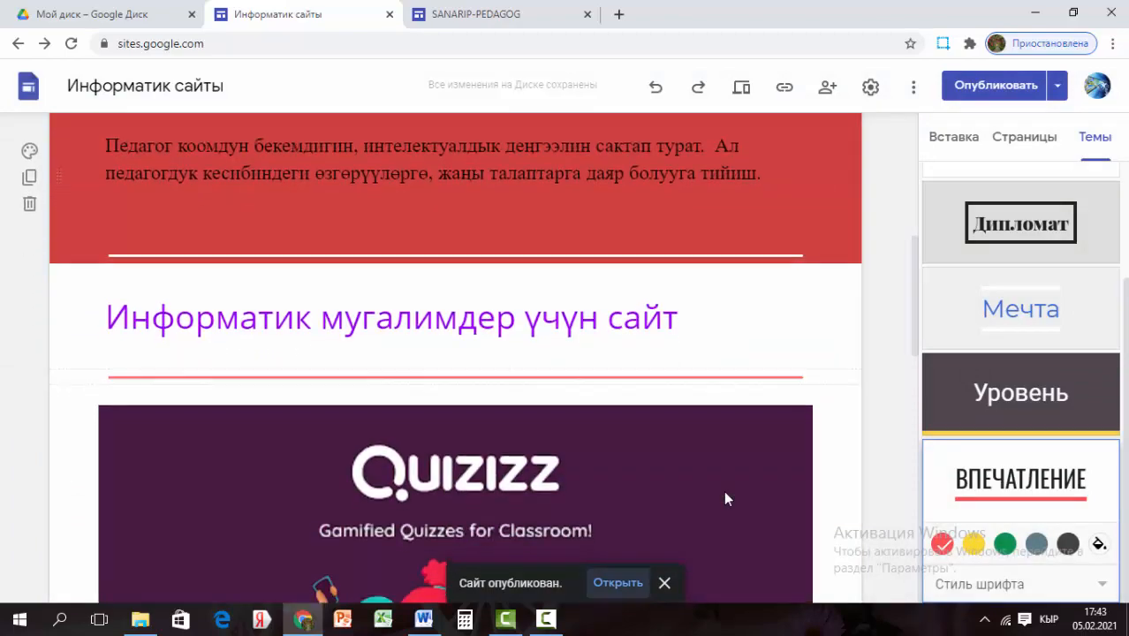
scroll(723, 491, "down", 10)
scroll(723, 490, "up", 5)
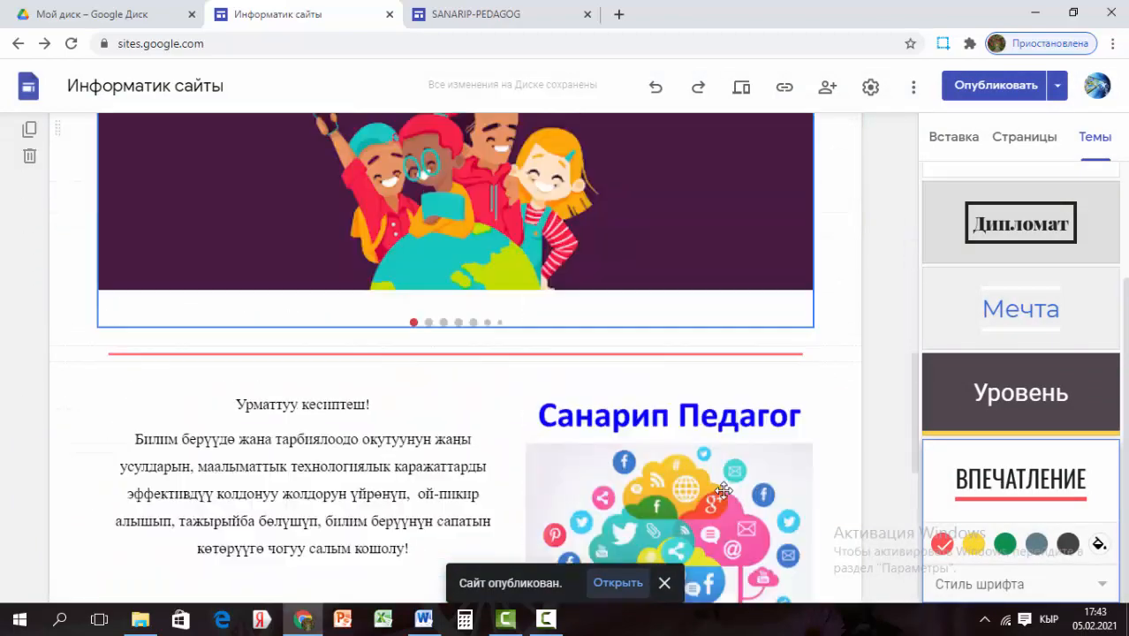
scroll(722, 489, "up", 10)
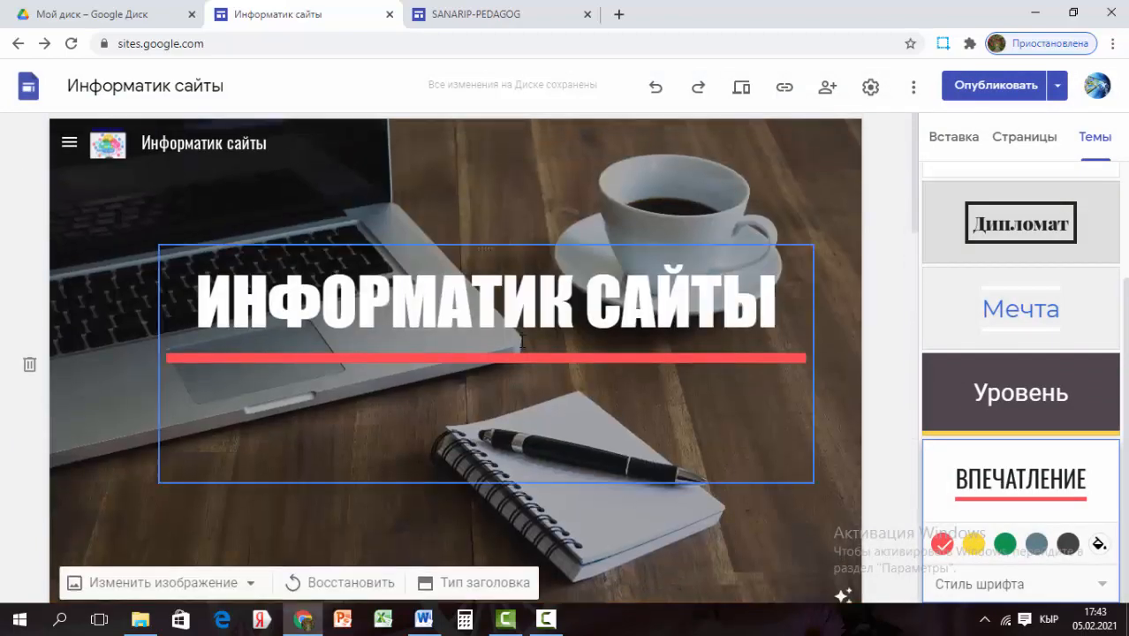
scroll(574, 535, "down", 8)
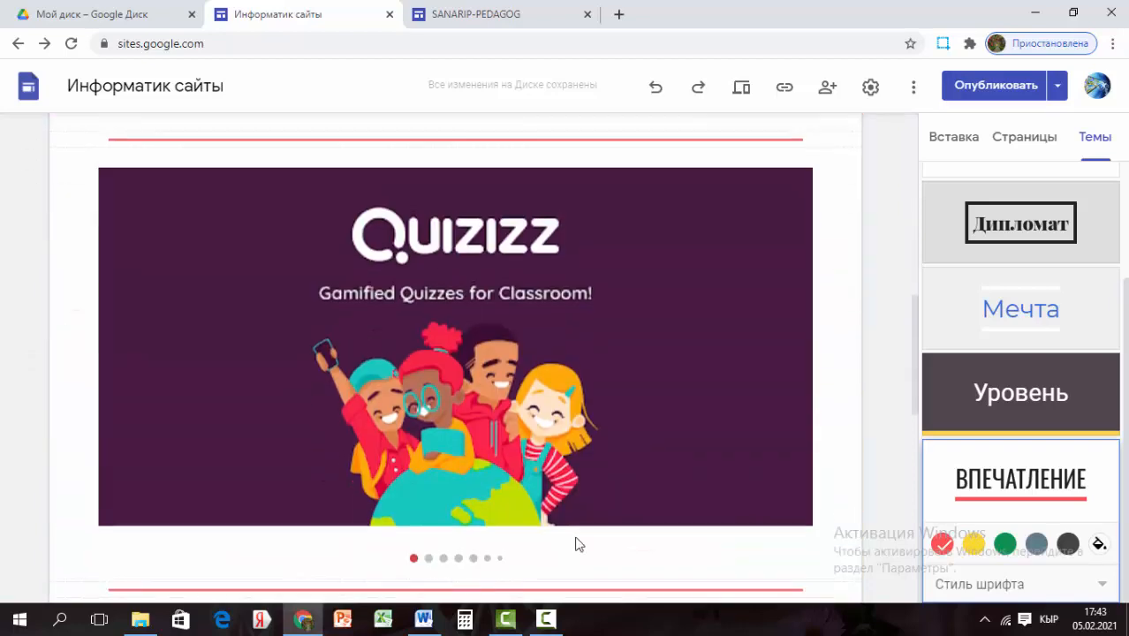
scroll(575, 544, "up", 3)
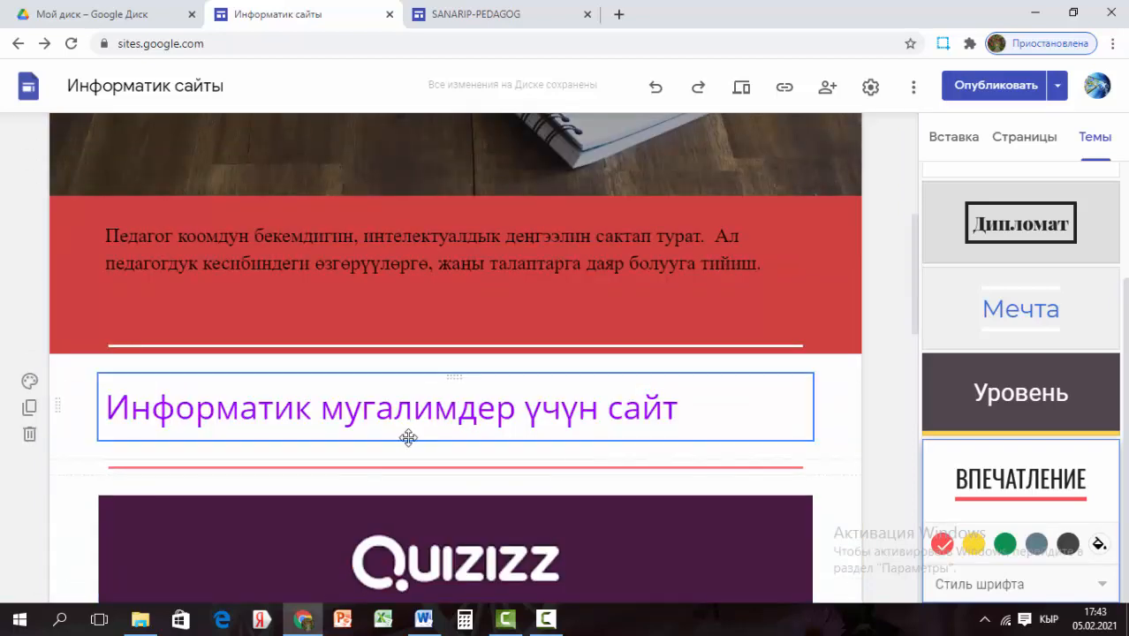
scroll(416, 461, "down", 10)
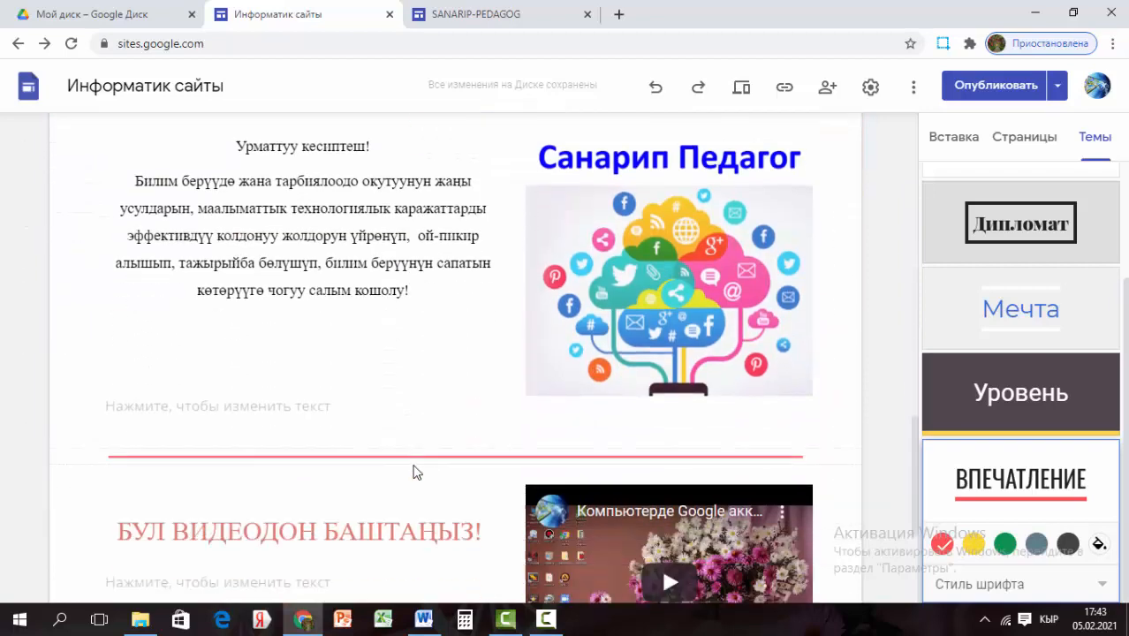
scroll(415, 464, "up", 8)
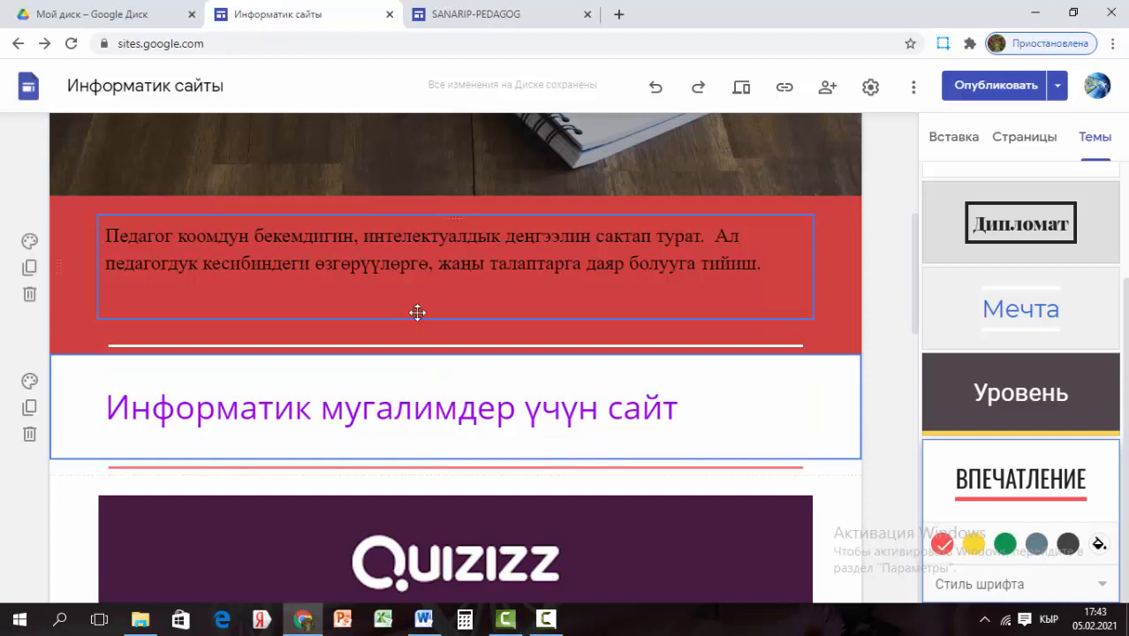
- Try to move the opening paragraph into the section with the purple heading below it, and undo the move
left_click_drag(416, 314, 412, 366)
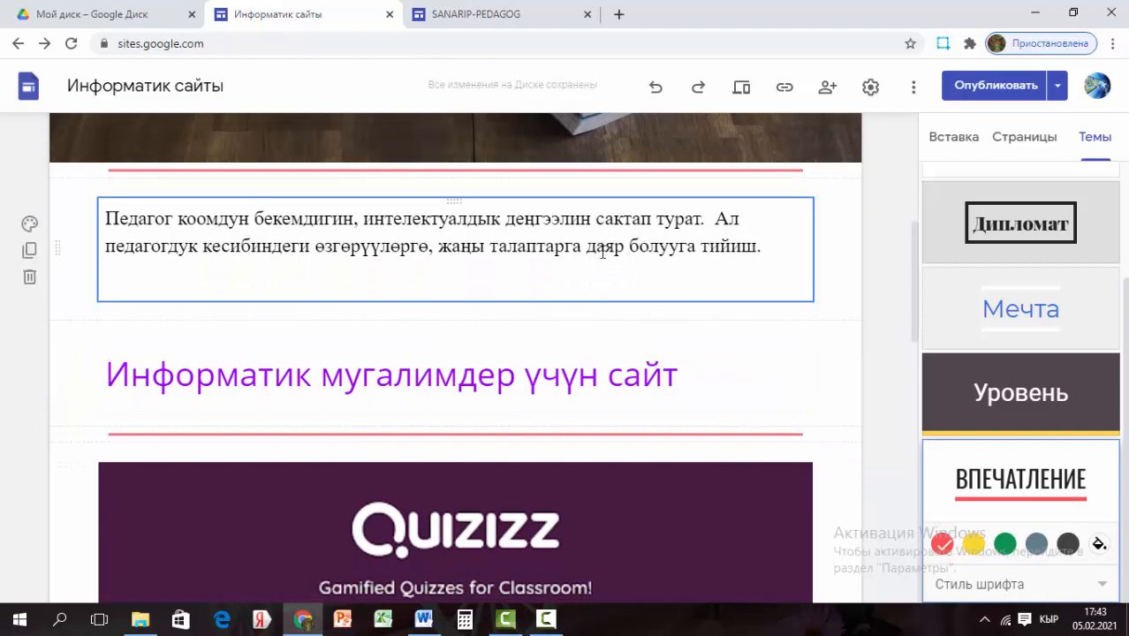
left_click(656, 88)
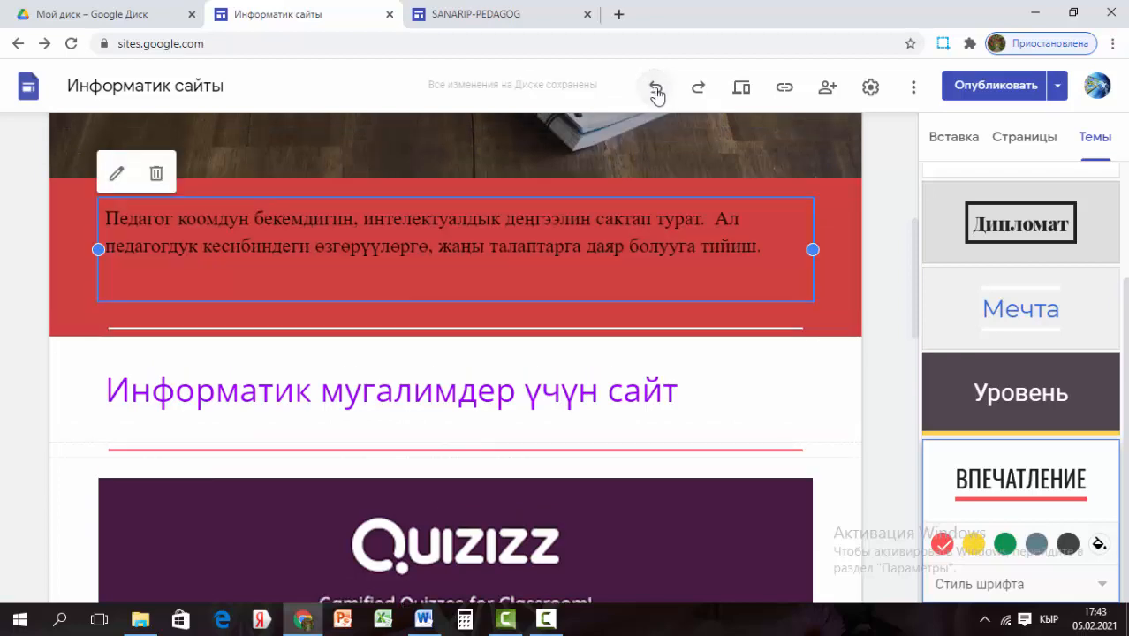
- Add a text box below the video section of the home page containing "САНАРИП ПЕДАГОГ сайтынан"
scroll(669, 402, "up", 5)
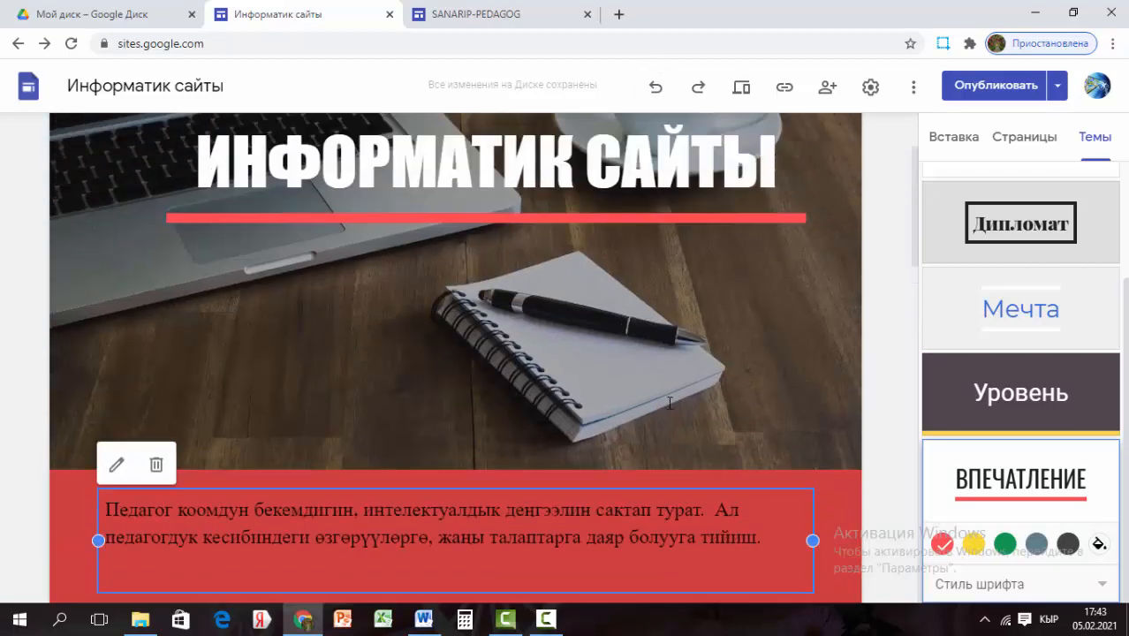
scroll(440, 426, "down", 15)
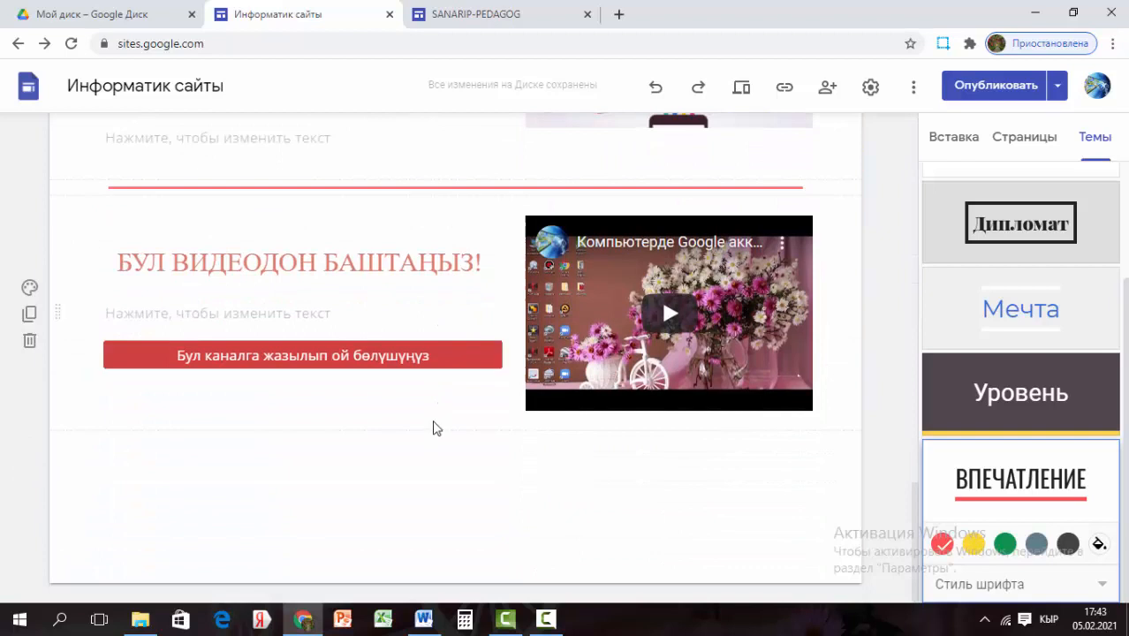
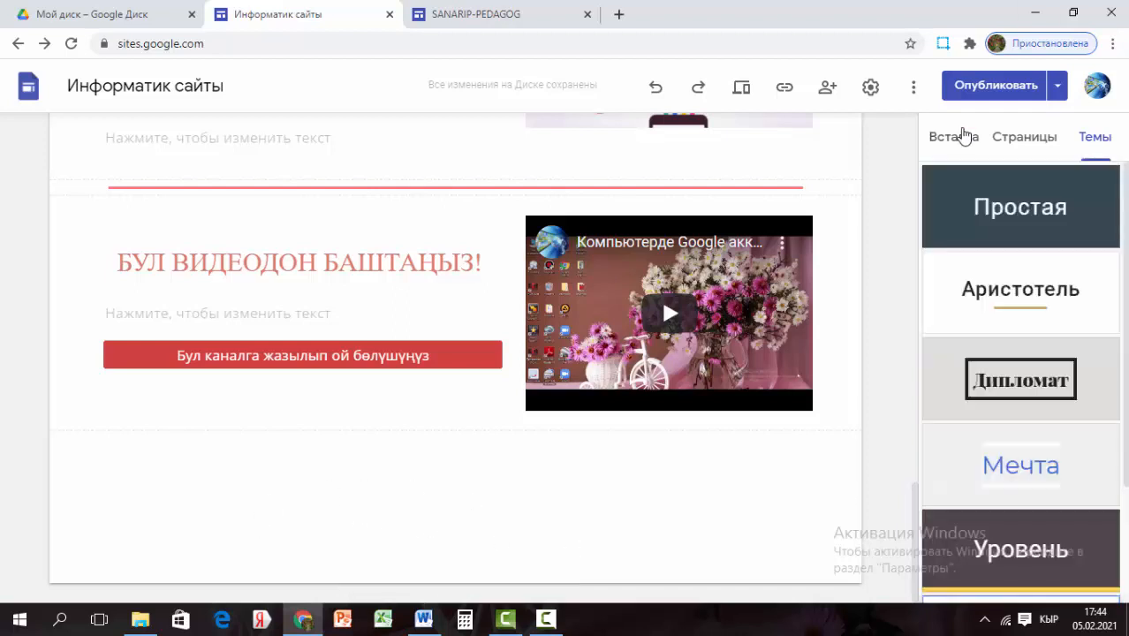
left_click(963, 132)
scroll(971, 290, "up", 1)
scroll(972, 292, "up", 3)
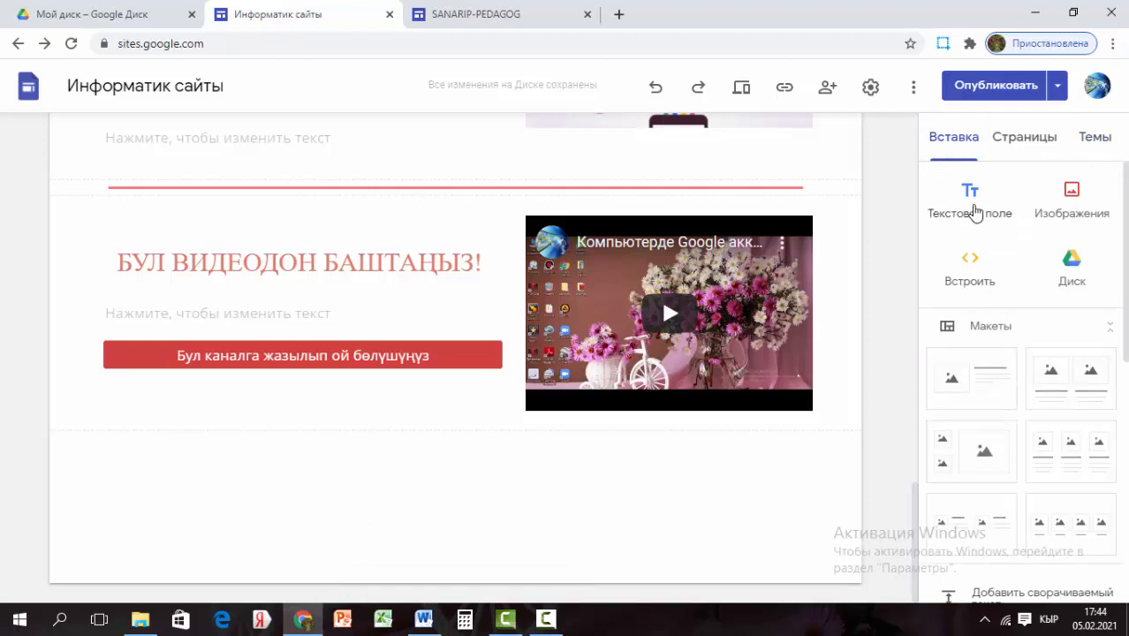
left_click(971, 211)
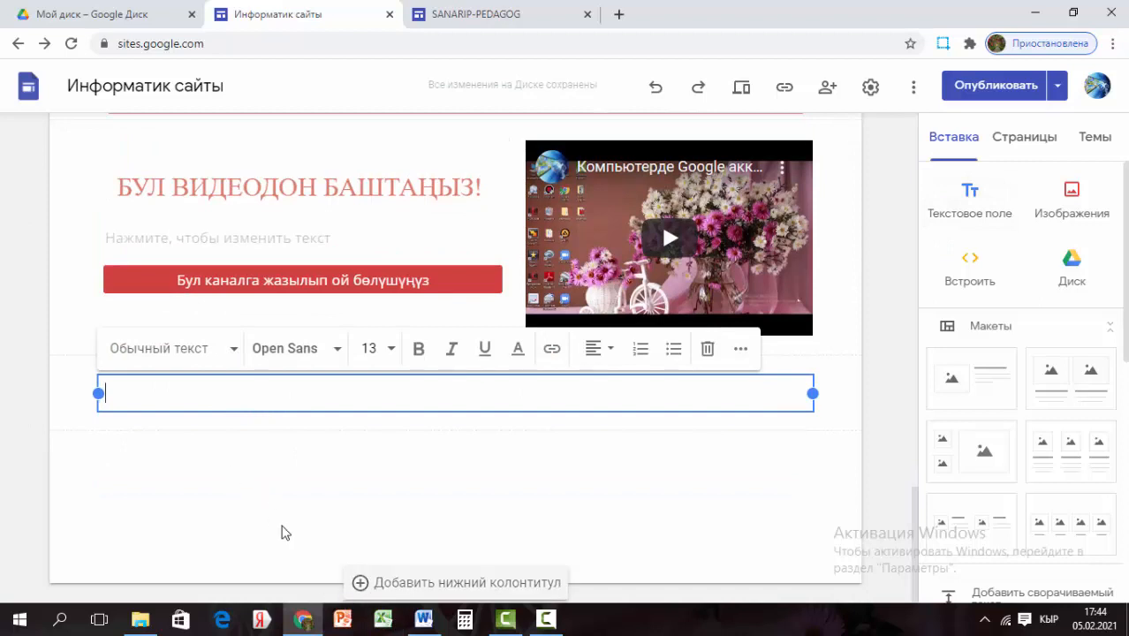
type("САНАРИП ПЕДАГОГ сайтынан")
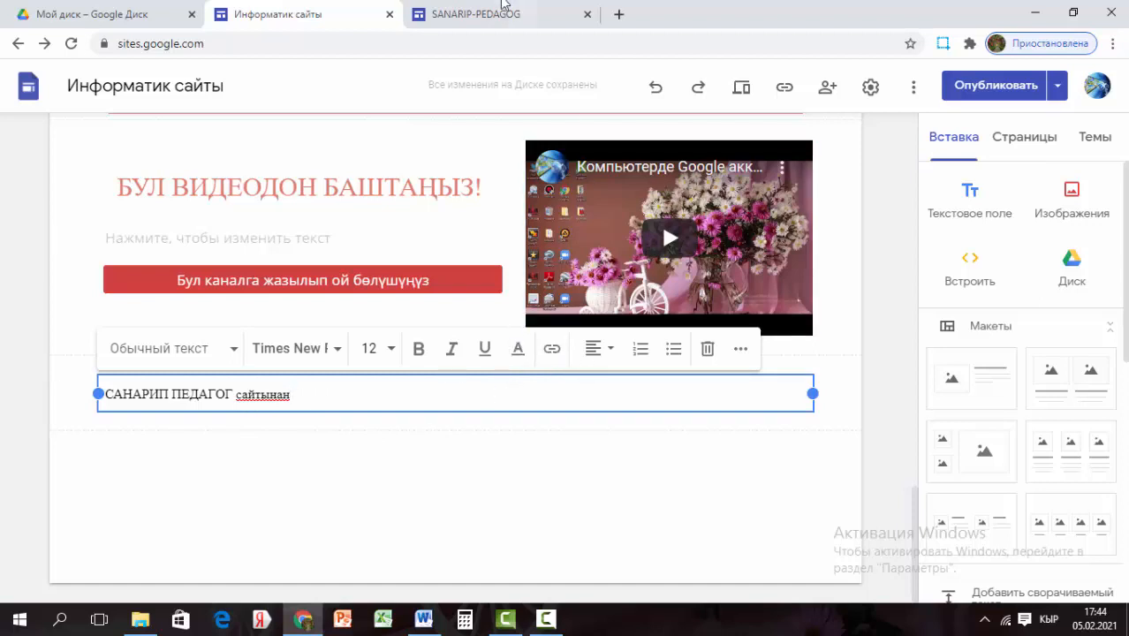
- Switch to the open SANARIP-PEDAGOG site and copy its full web address
left_click(534, 11)
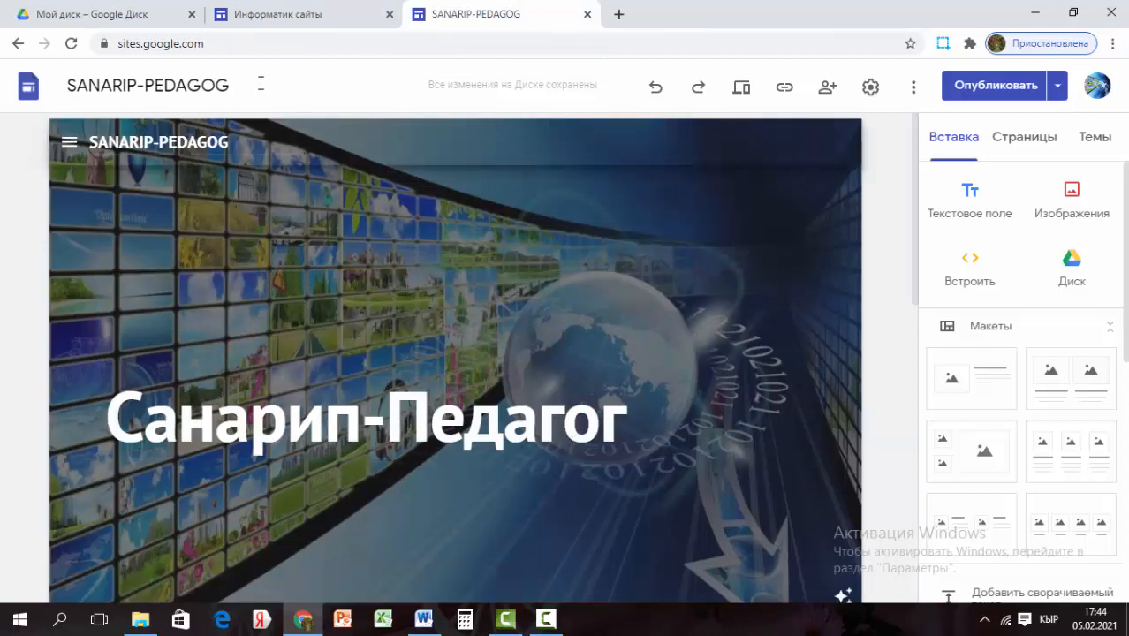
left_click(256, 44)
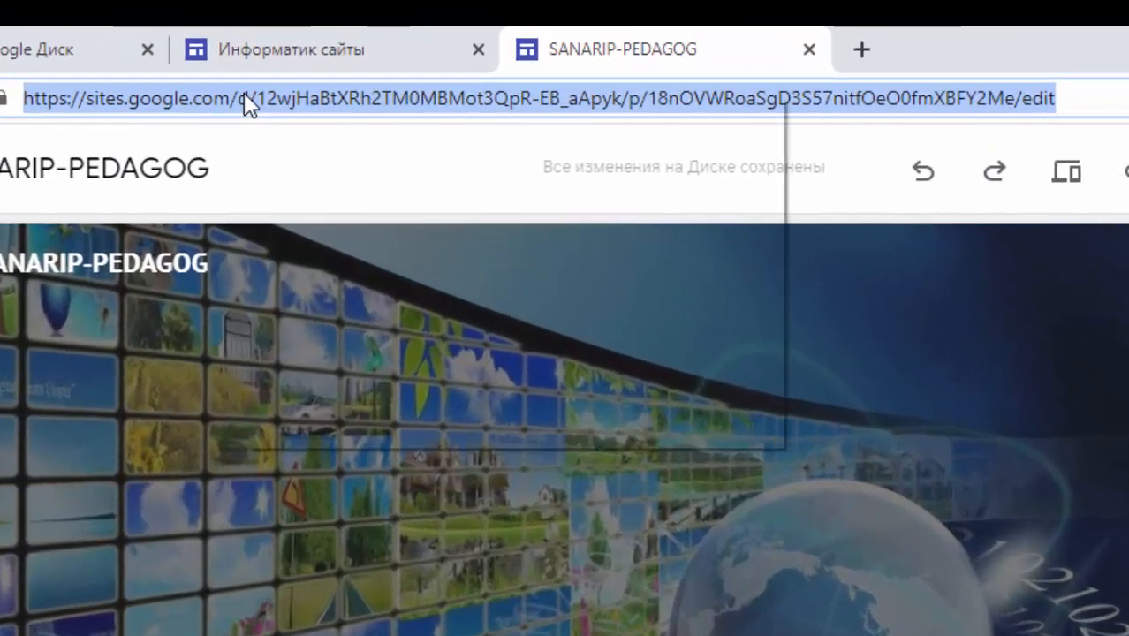
right_click(249, 41)
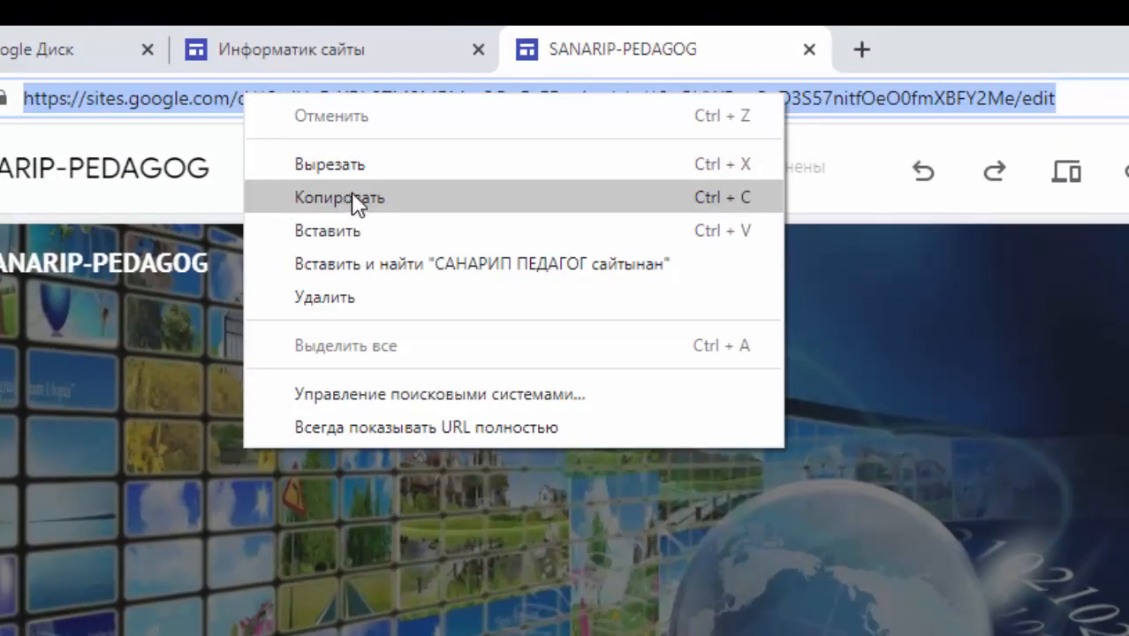
left_click(352, 197)
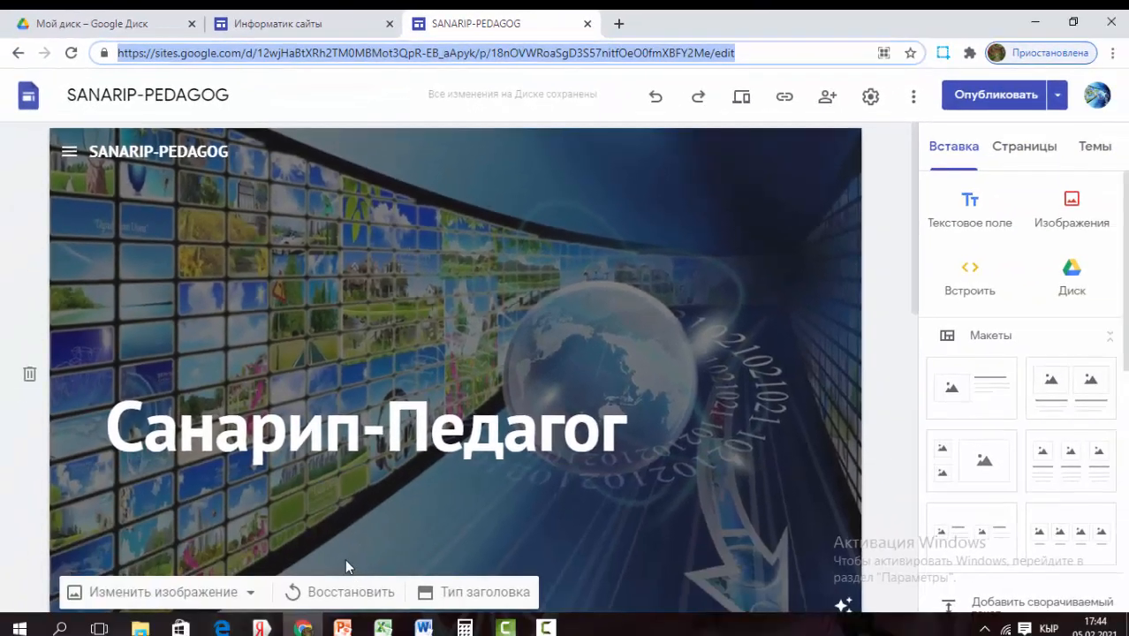
left_click(353, 49)
key("ctrl+v")
key("Return")
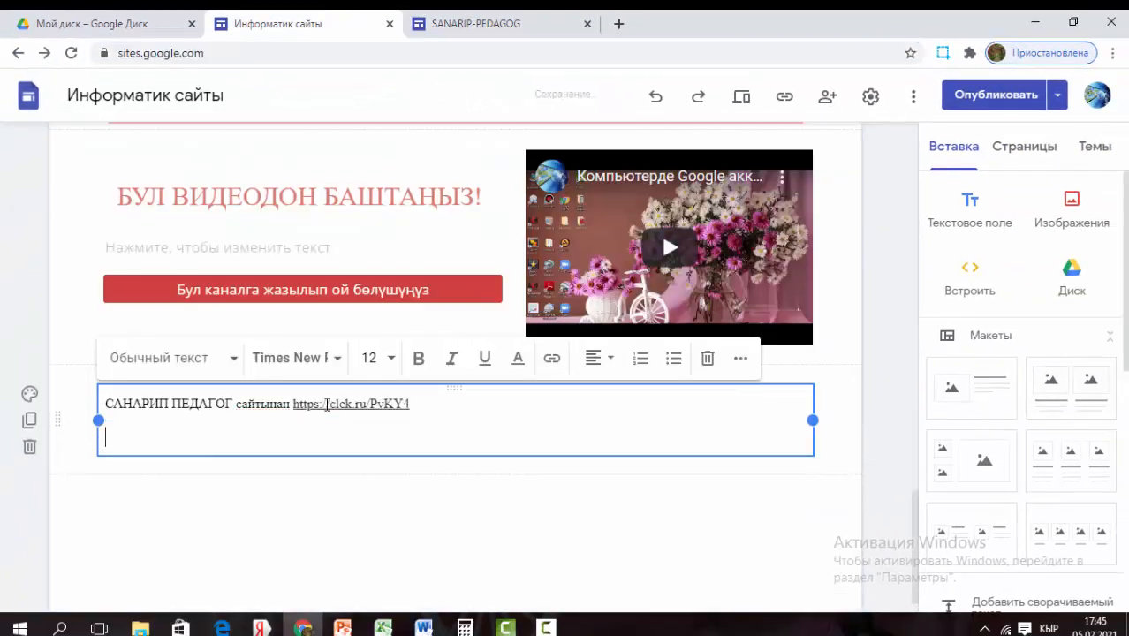
key("BackSpace")
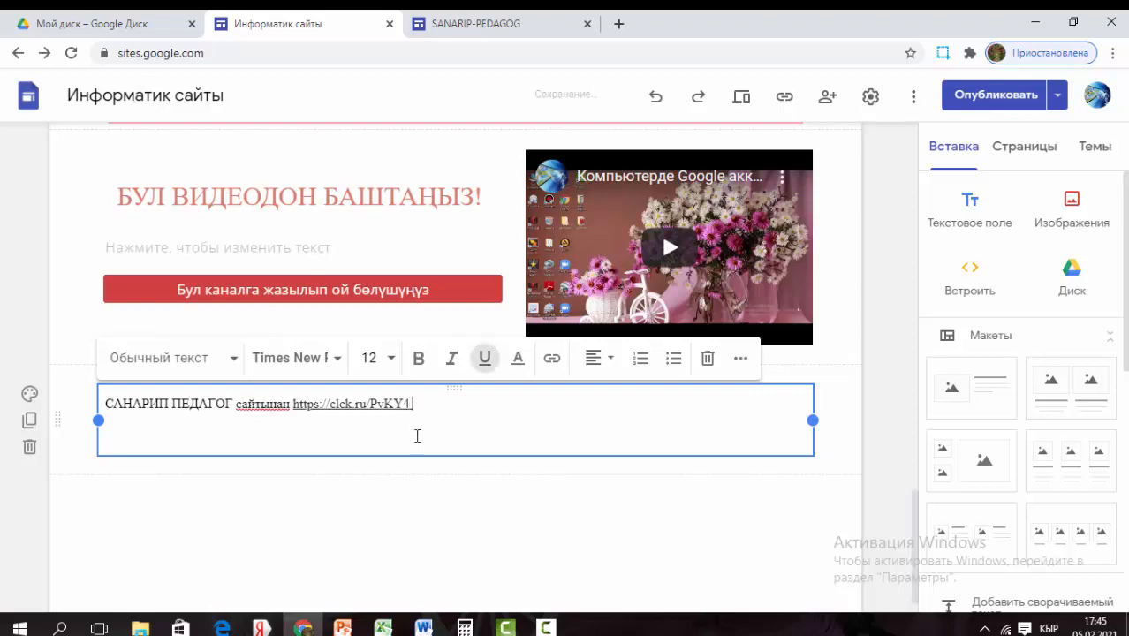
left_click(432, 512)
left_click(341, 445)
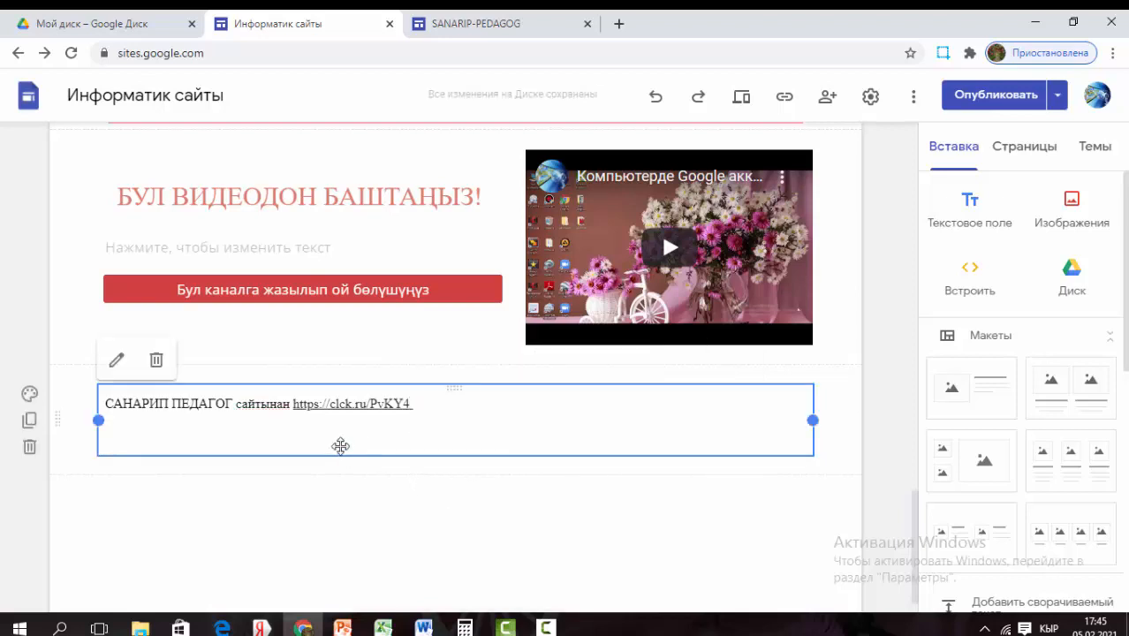
left_click(325, 439)
left_click(291, 488)
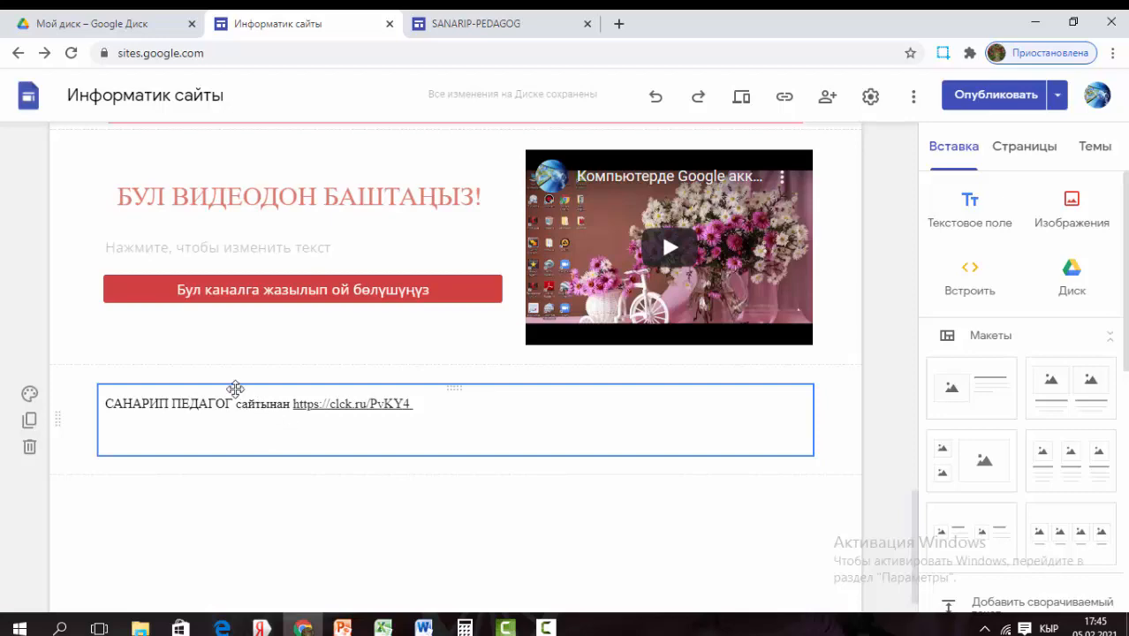
- Move the text box with the SANARIP-PEDAGOG link into the home page header, below the title ИНФОРМАТИК САЙТЫ
left_click_drag(236, 386, 261, 77)
left_click_drag(261, 76, 373, 560)
scroll(372, 558, "down", 16)
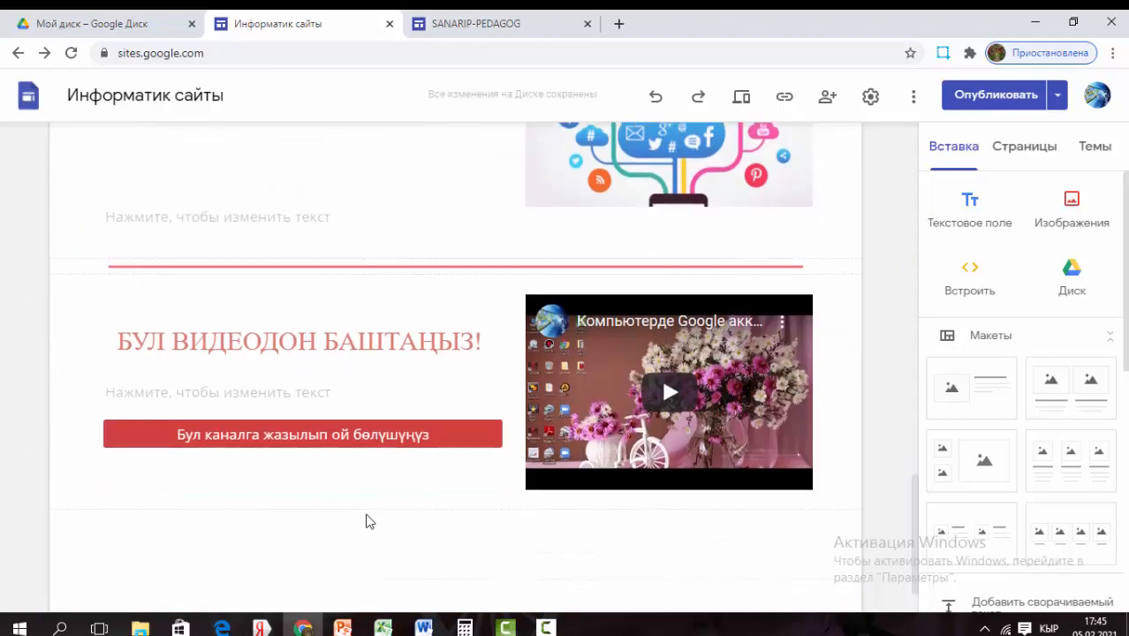
scroll(368, 520, "up", 16)
left_click(376, 497)
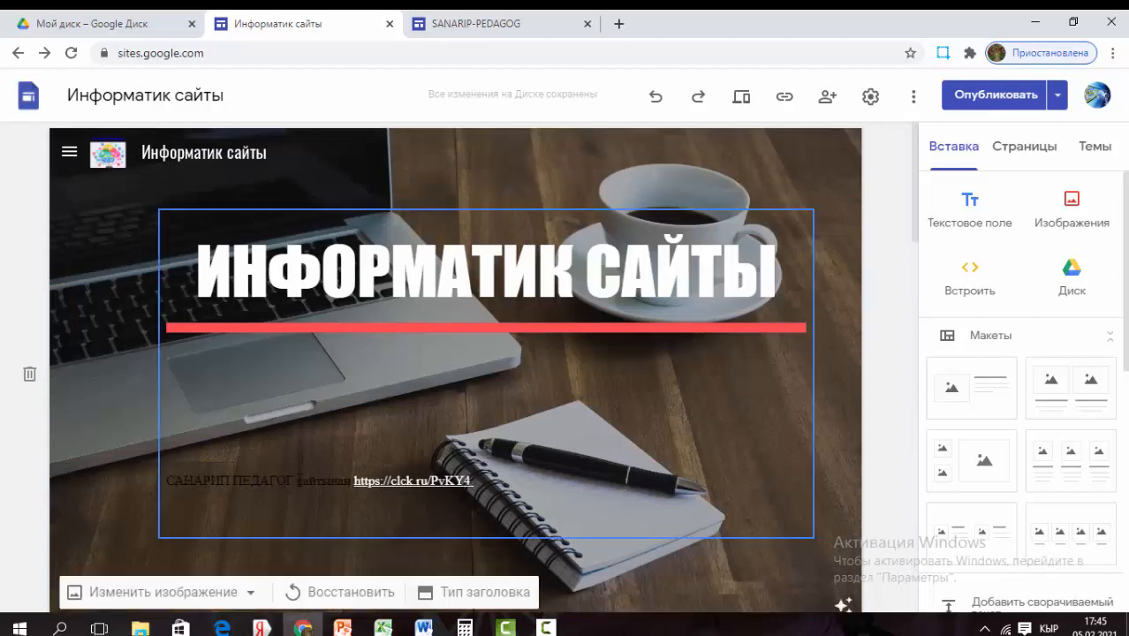
- Set the font size of the words "САНАРИП ПЕДАГОГ сайтынан" in the header text box to 18
left_click(298, 479)
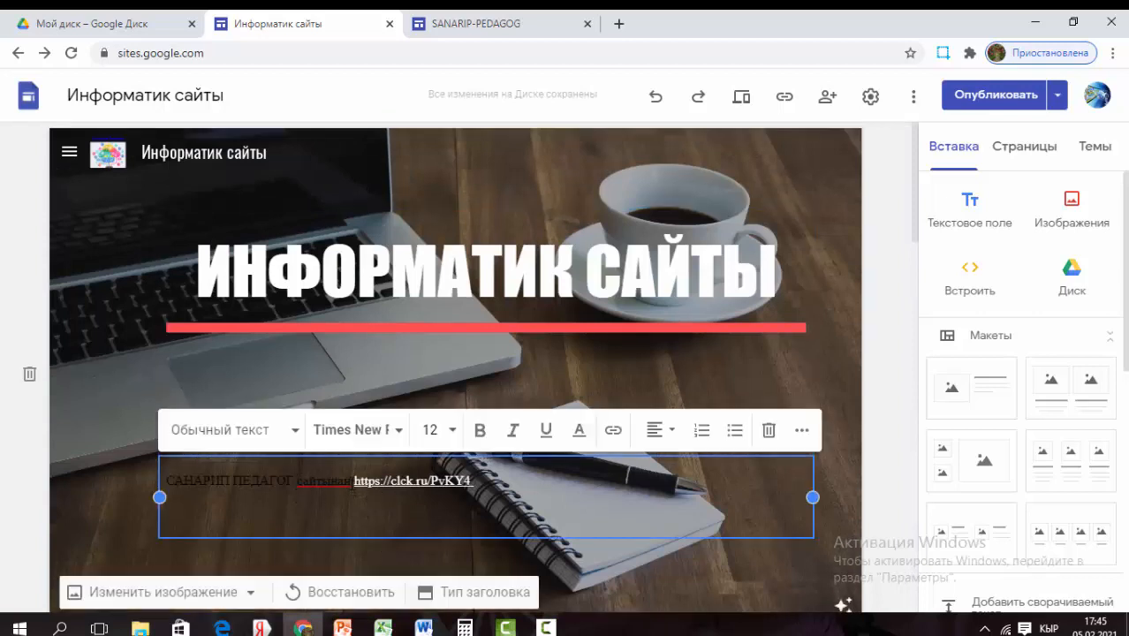
left_click_drag(351, 481, 249, 531)
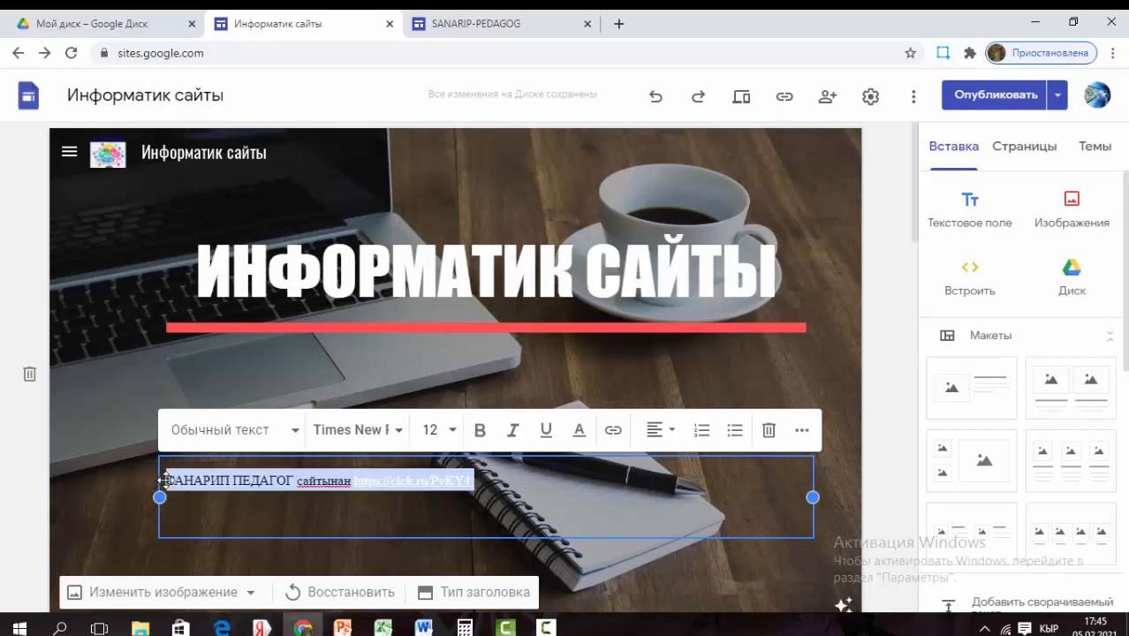
left_click_drag(167, 482, 348, 488)
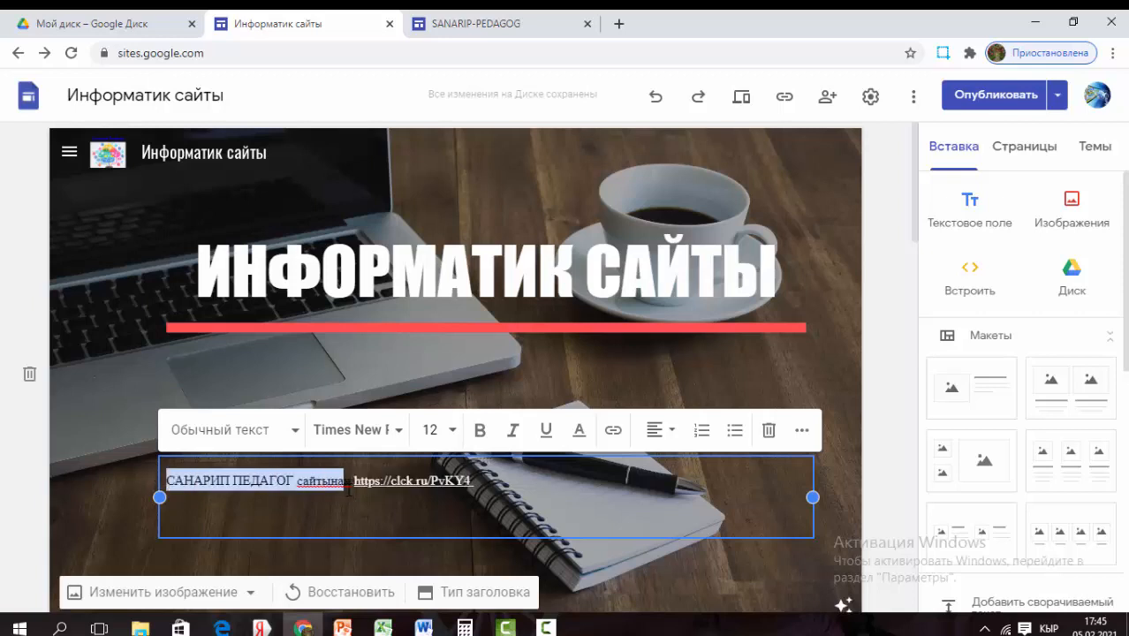
left_click(453, 431)
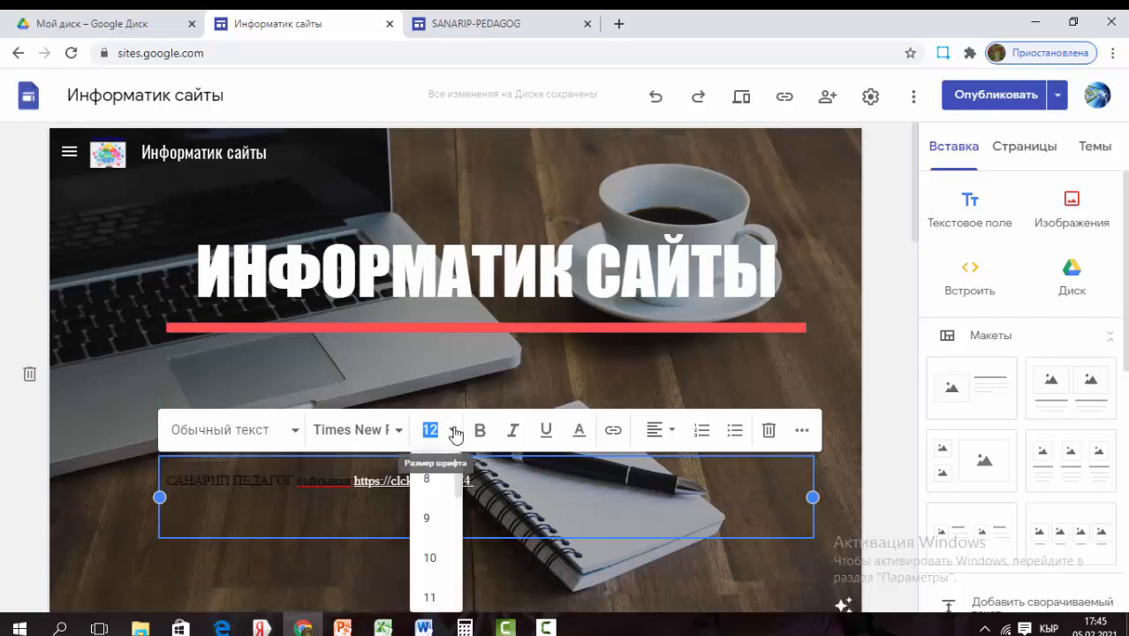
scroll(430, 554, "down", 4)
left_click(430, 550)
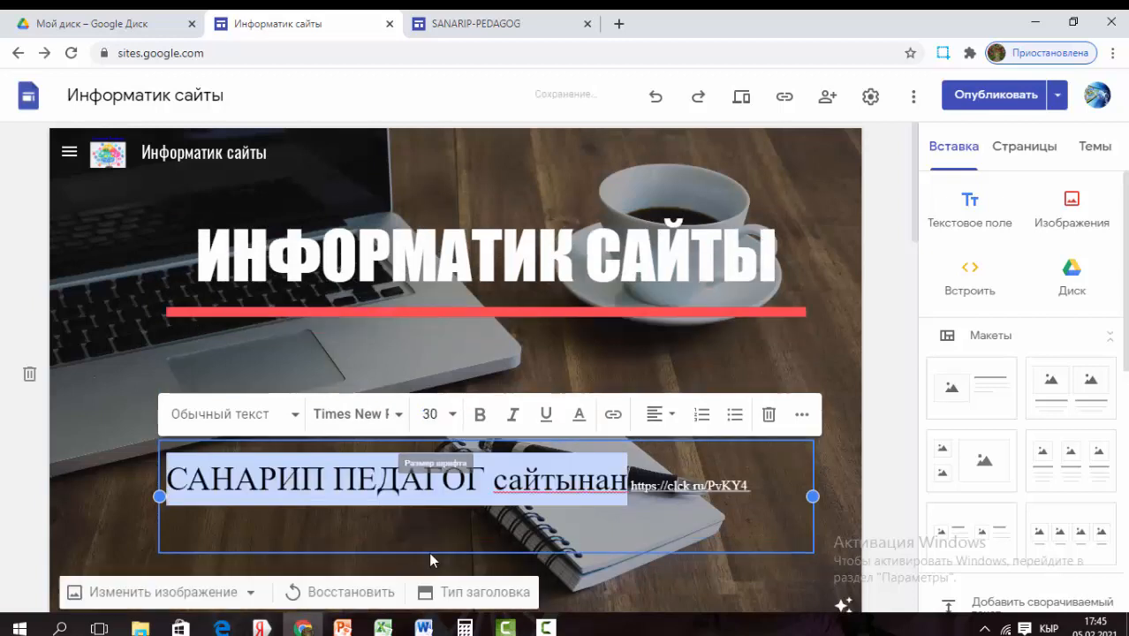
left_click(450, 424)
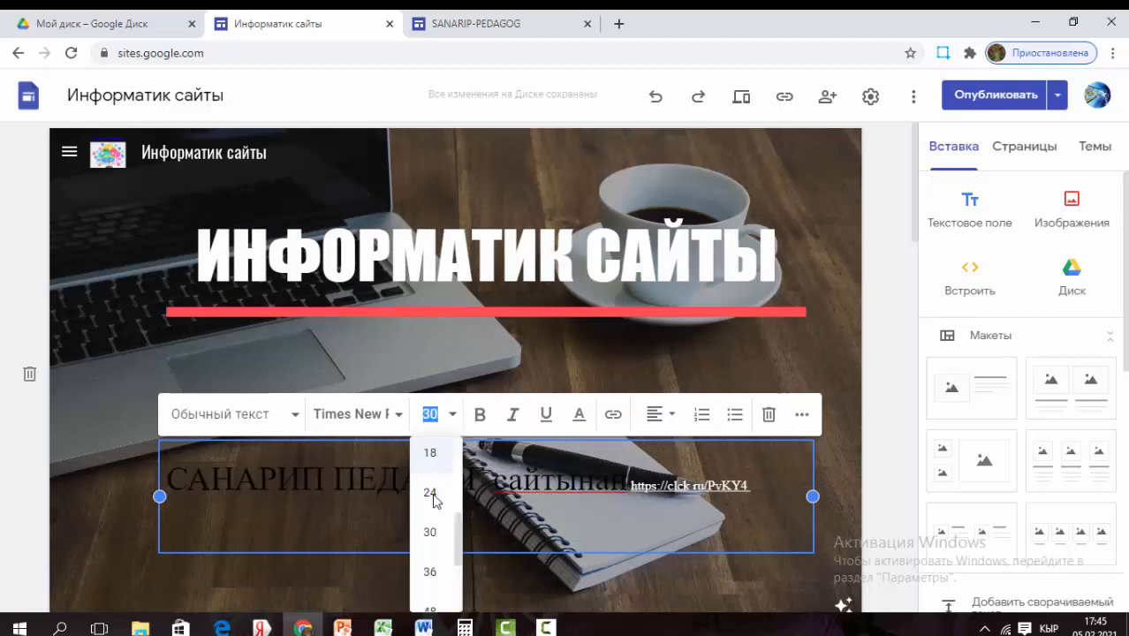
left_click(433, 493)
left_click(452, 421)
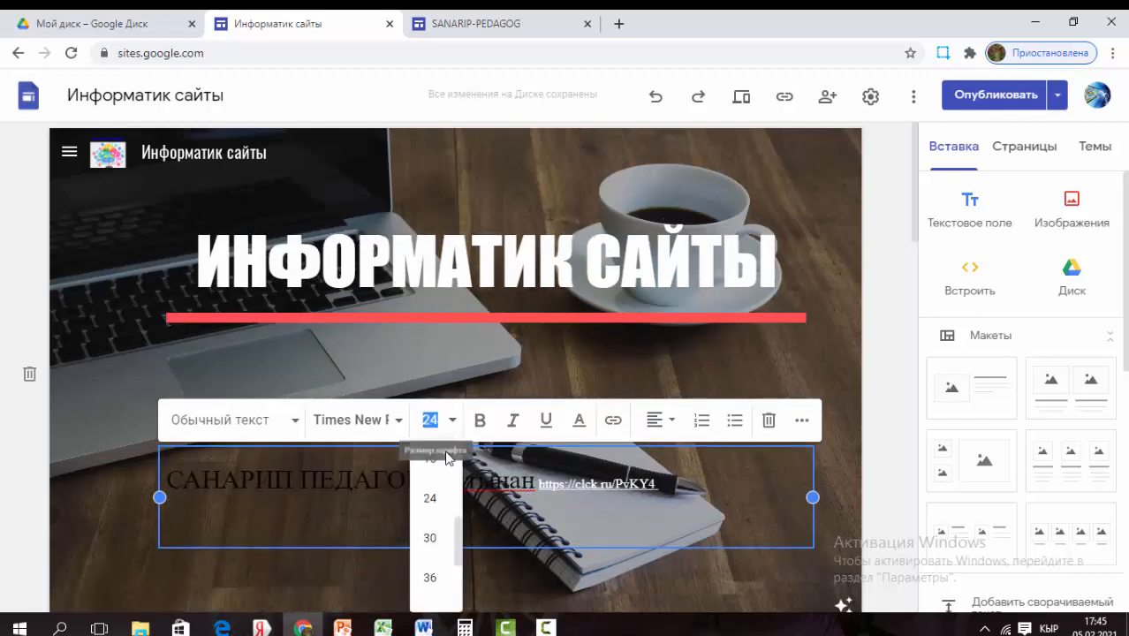
left_click(433, 459)
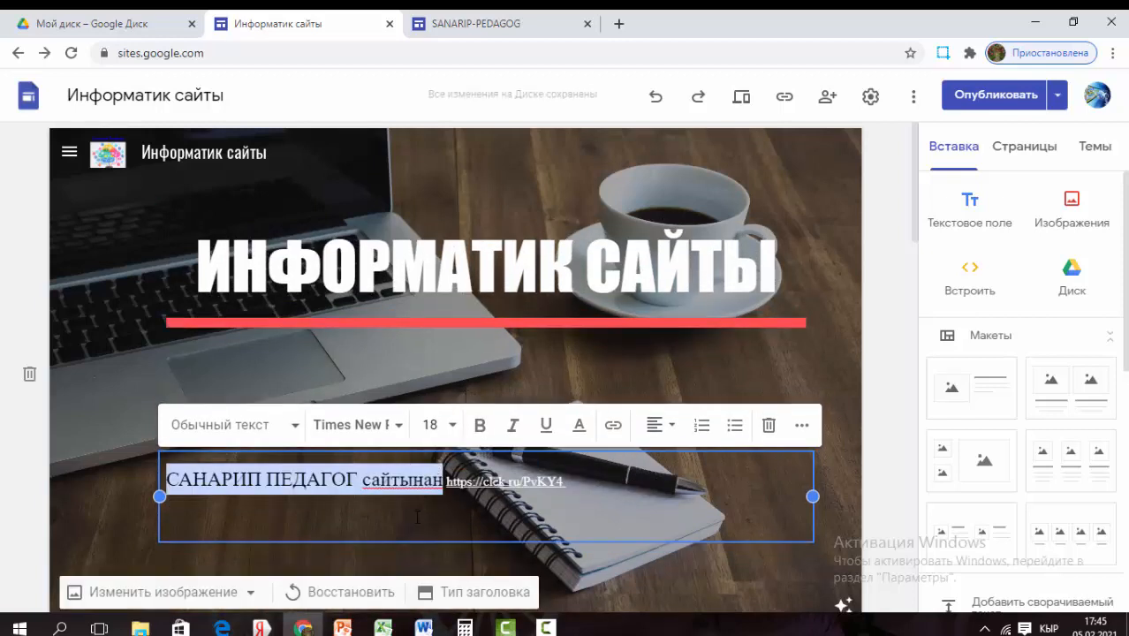
- Colour the words "САНАРИП ПЕДАГОГ сайтынан" white (#ffffff) and deselect the header text box
left_click(577, 427)
left_click(699, 184)
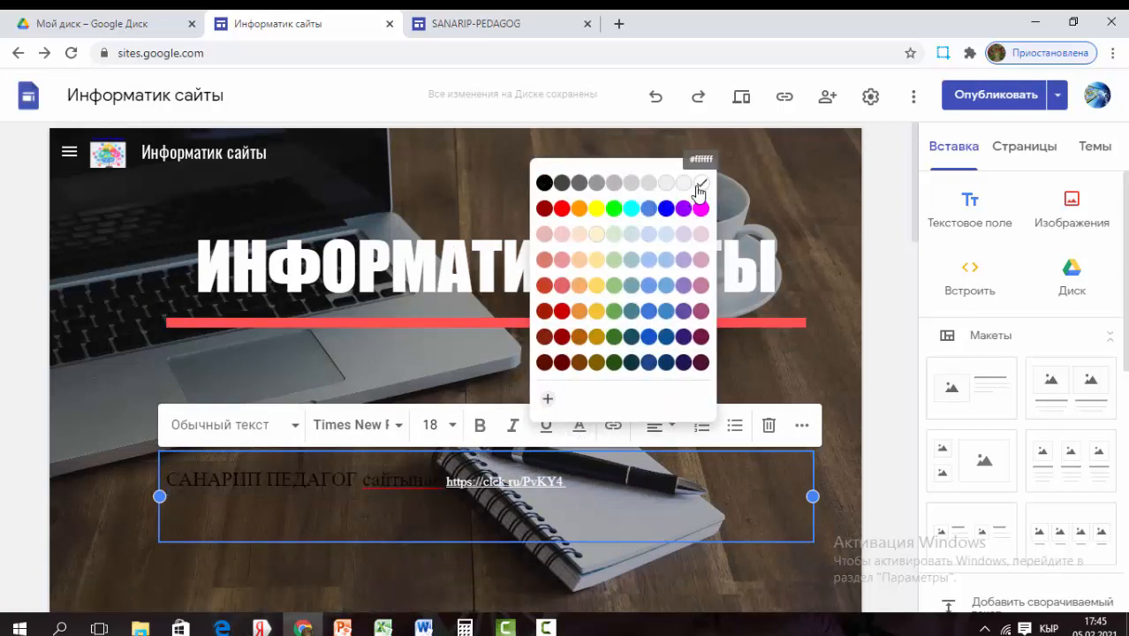
left_click(728, 358)
left_click(690, 512)
left_click(689, 561)
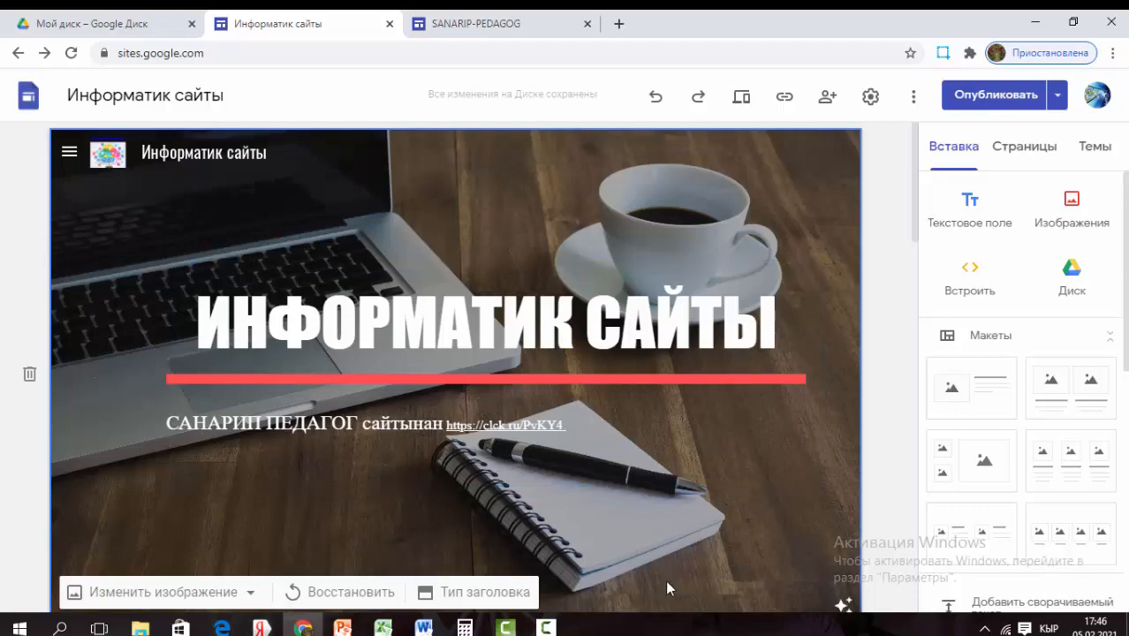
scroll(669, 580, "down", 5)
scroll(670, 580, "up", 5)
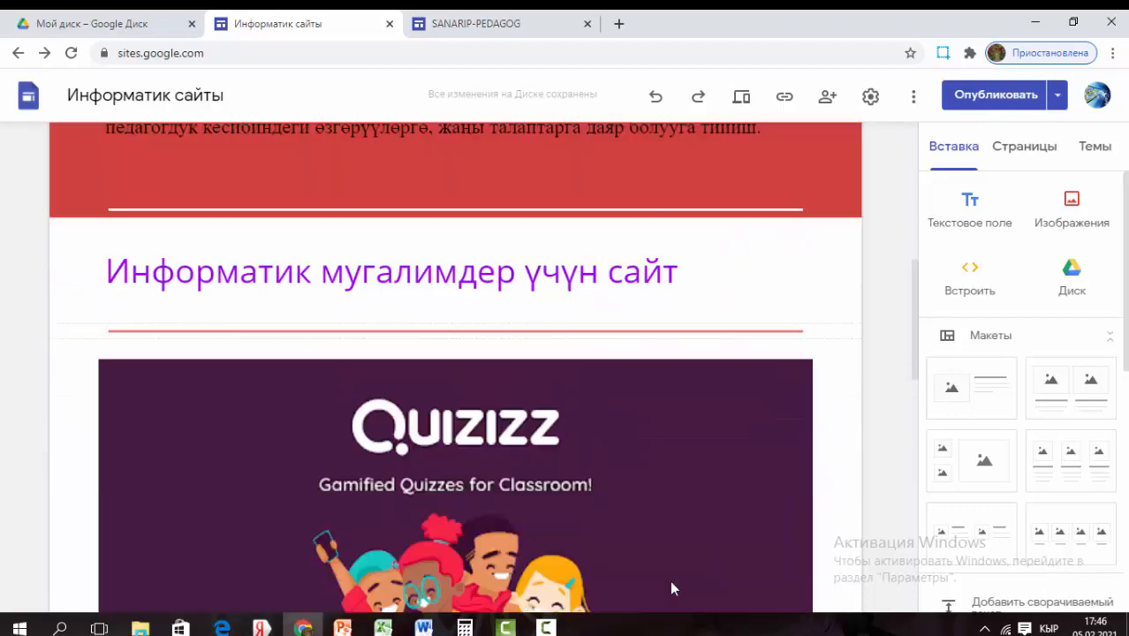
left_click(742, 96)
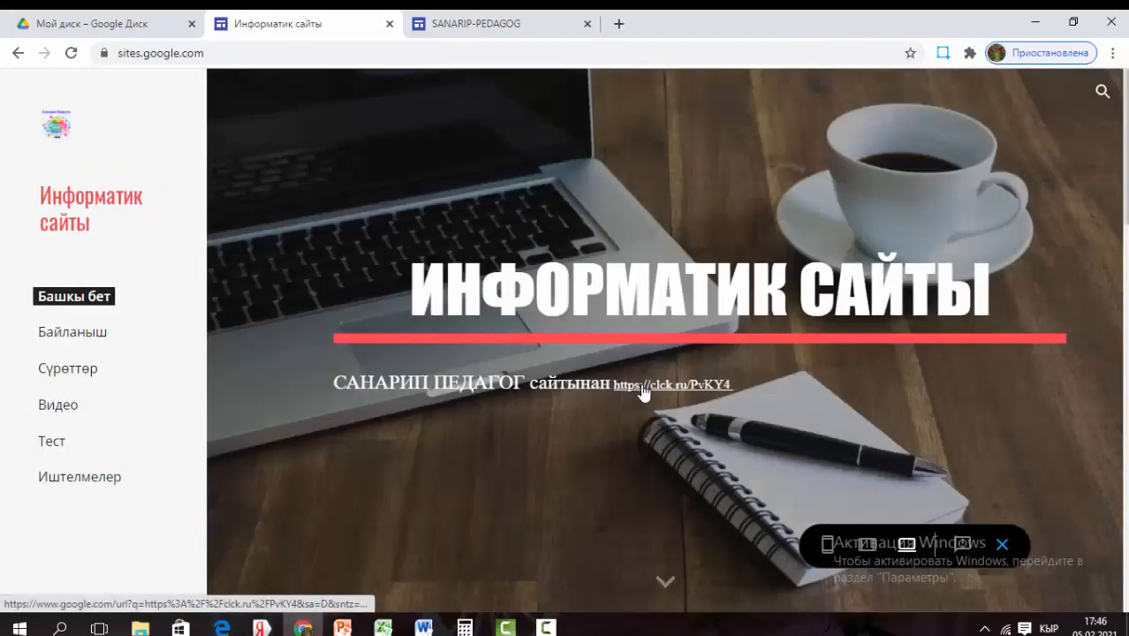
left_click(643, 386)
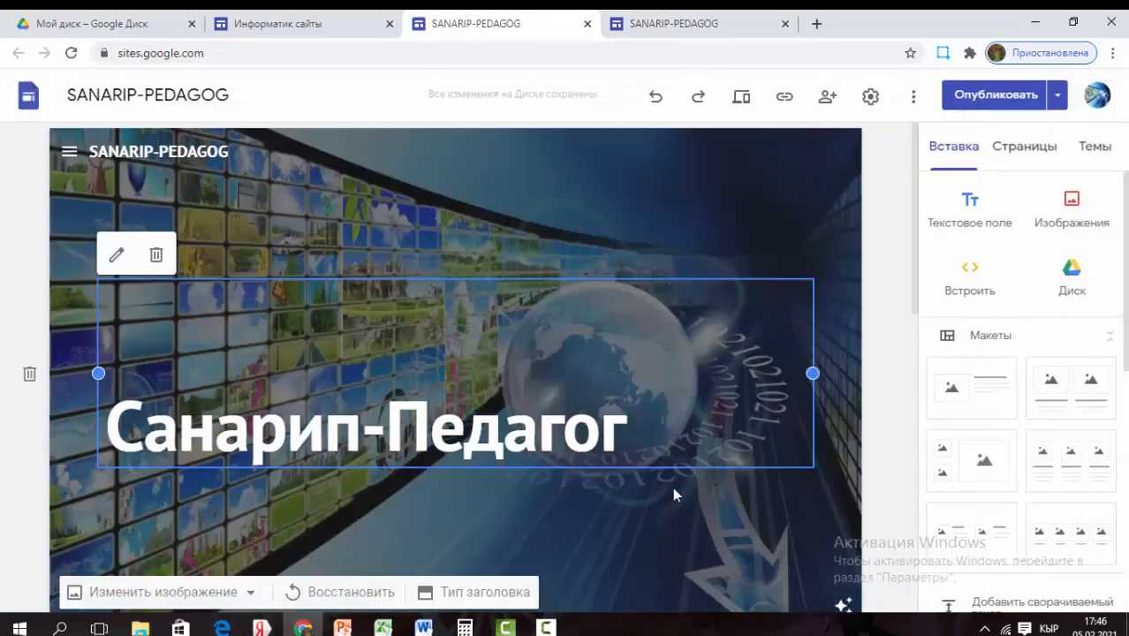
- Preview the SANARIP-PEDAGOG site and look through its home, Онлайн курс SP-08-20 and Тест pages
left_click(743, 99)
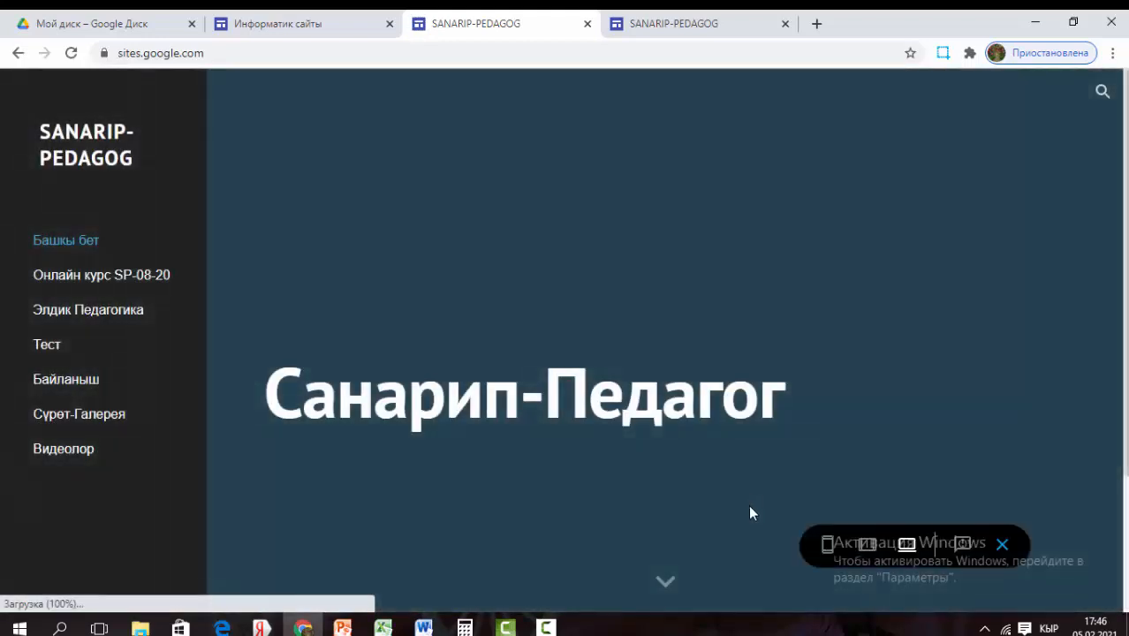
scroll(676, 595, "down", 6)
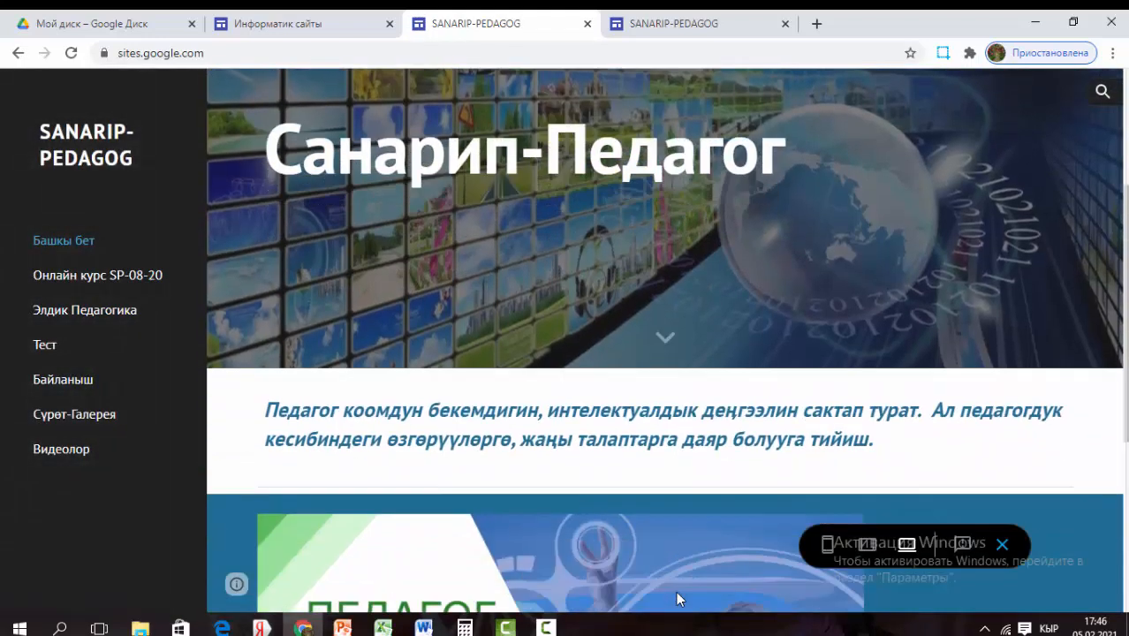
scroll(672, 583, "up", 6)
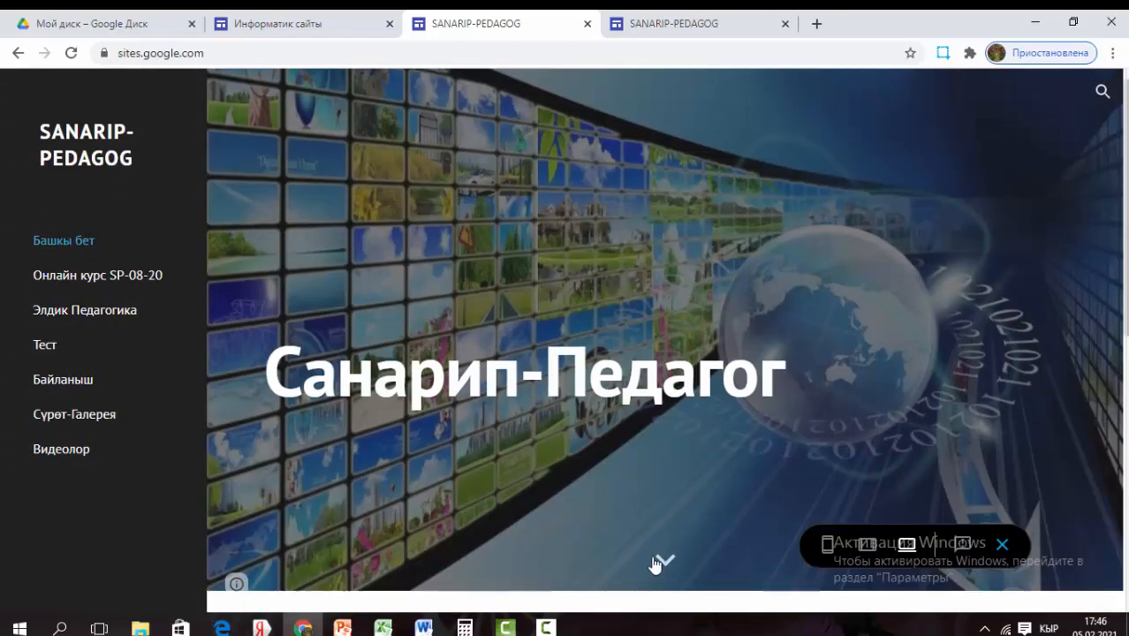
left_click(125, 282)
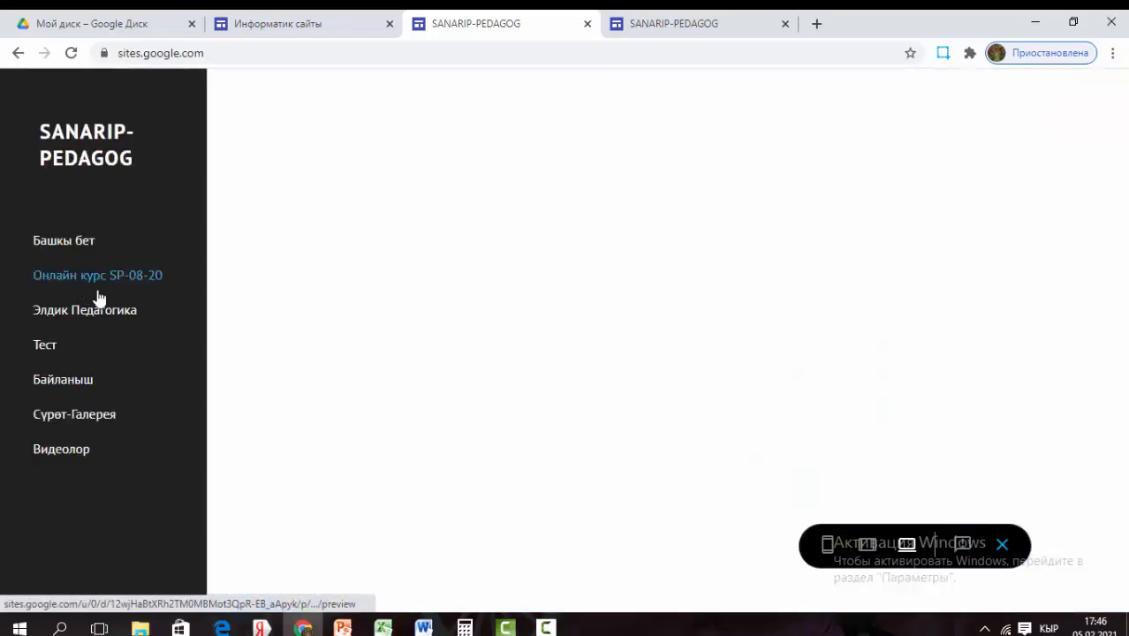
scroll(587, 416, "down", 3)
scroll(589, 421, "down", 3)
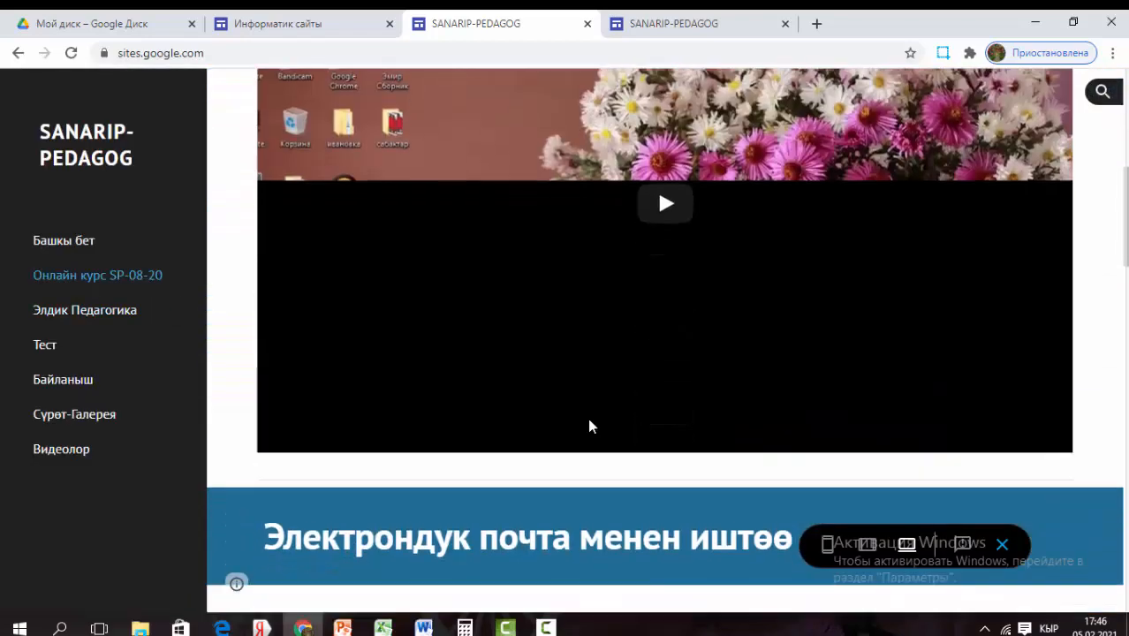
scroll(589, 421, "up", 6)
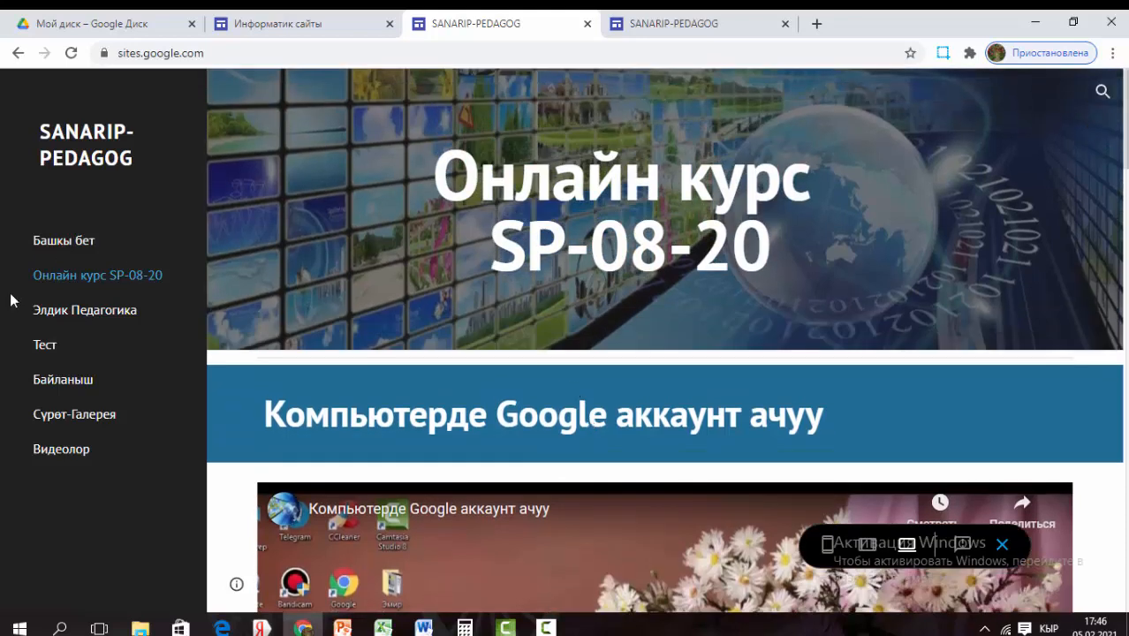
scroll(581, 427, "down", 5)
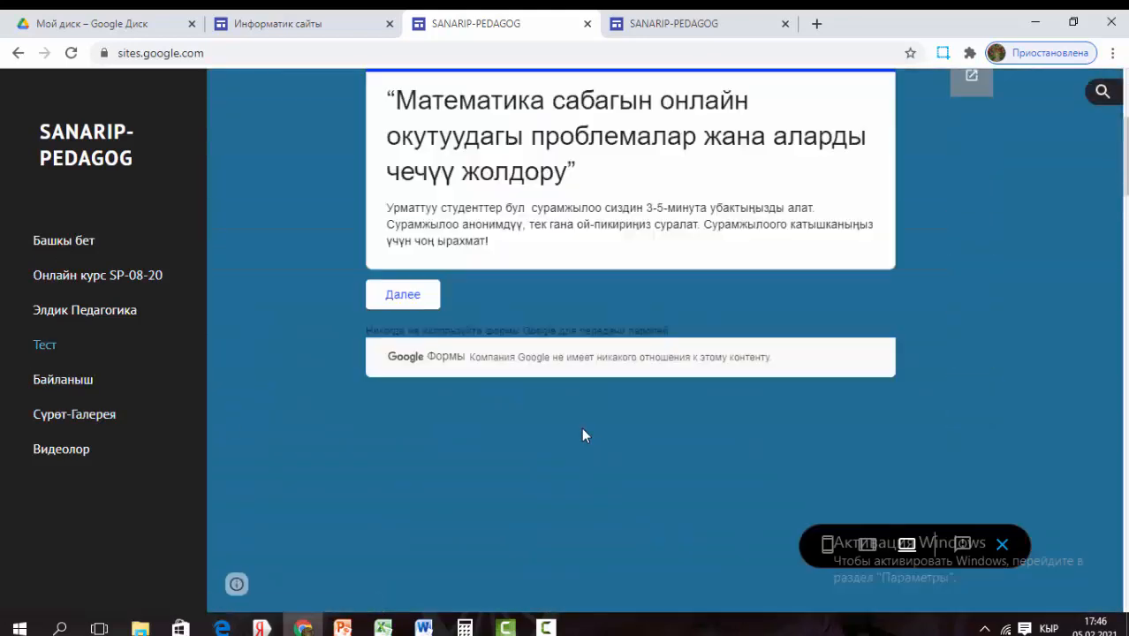
scroll(581, 427, "up", 5)
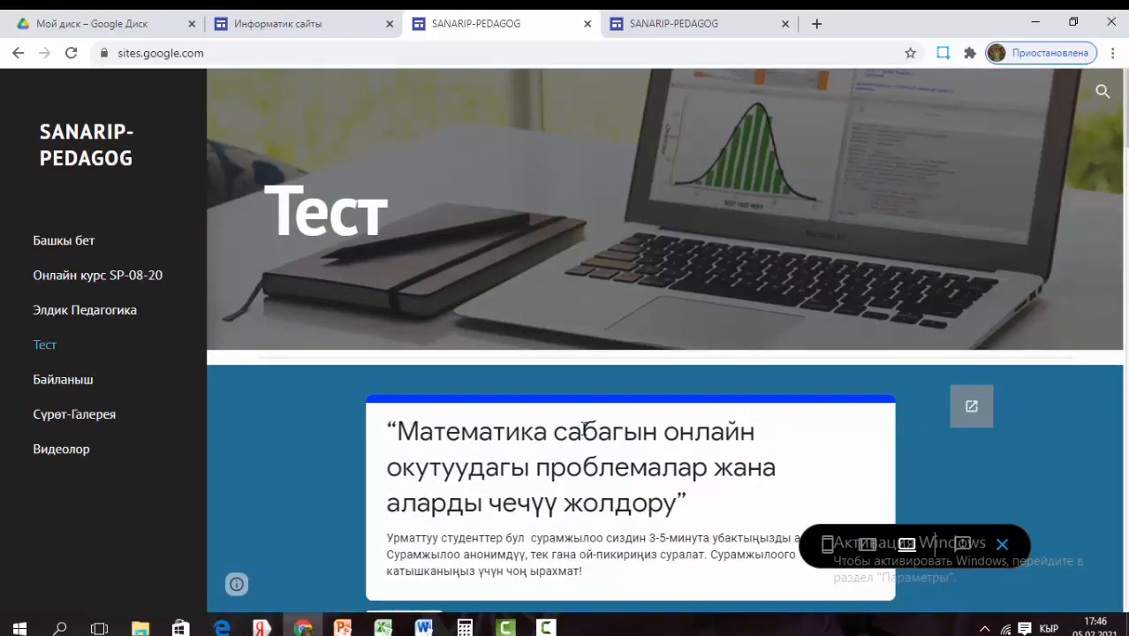
scroll(581, 427, "down", 5)
scroll(581, 427, "up", 5)
- Close the SANARIP-PEDAGOG preview tab and return from the Информатик сайты preview to the editor
left_click(586, 24)
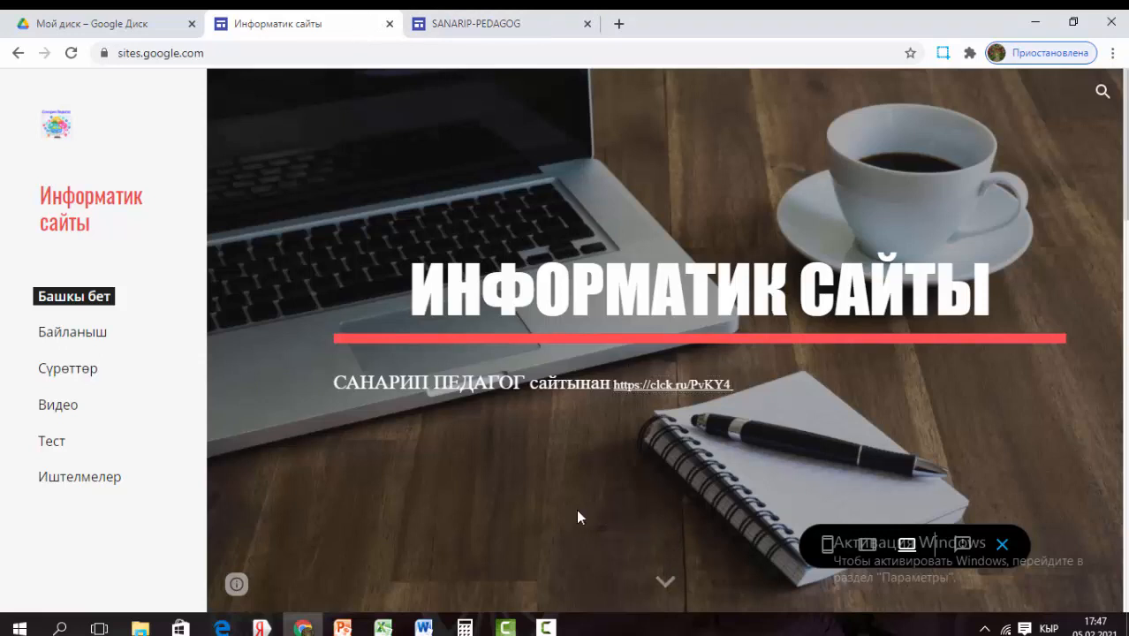
left_click(664, 585)
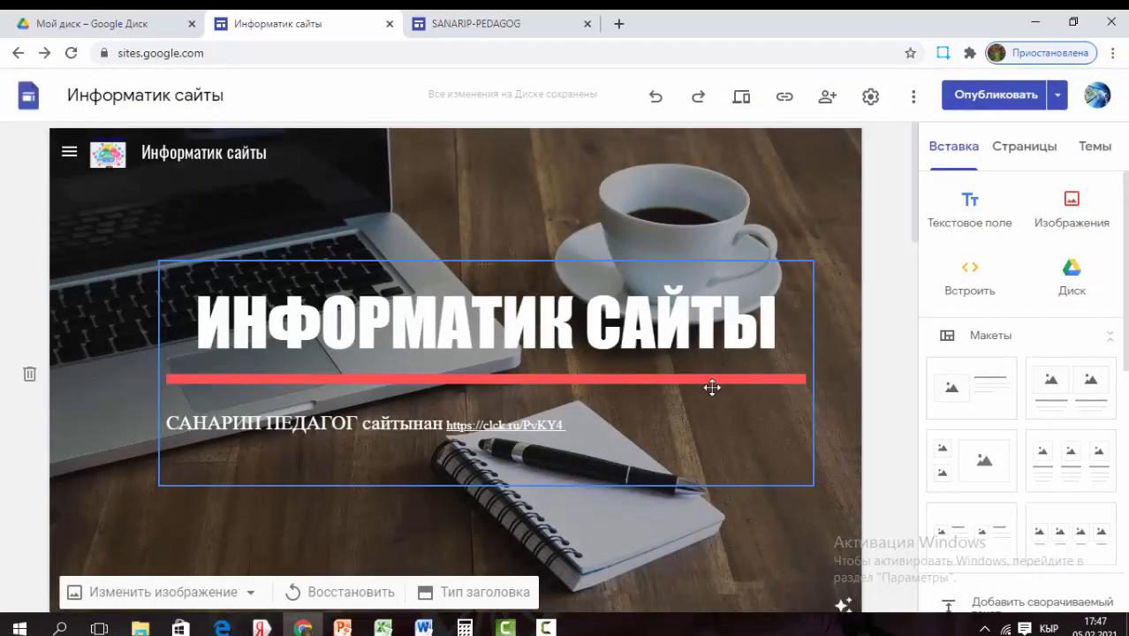
scroll(712, 388, "down", 2)
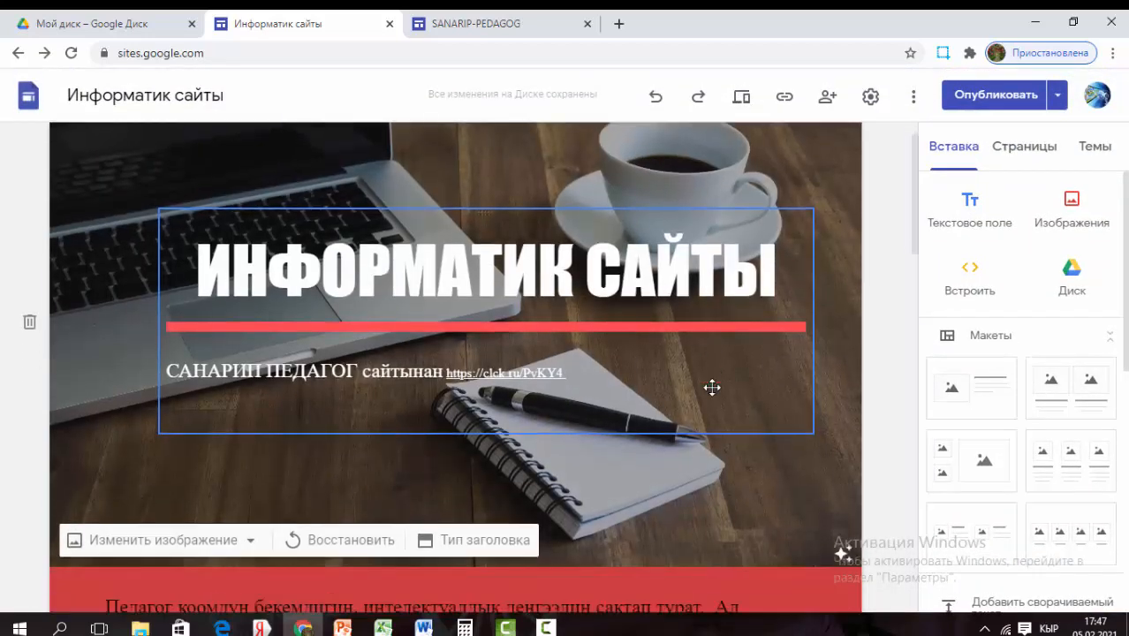
scroll(712, 388, "up", 2)
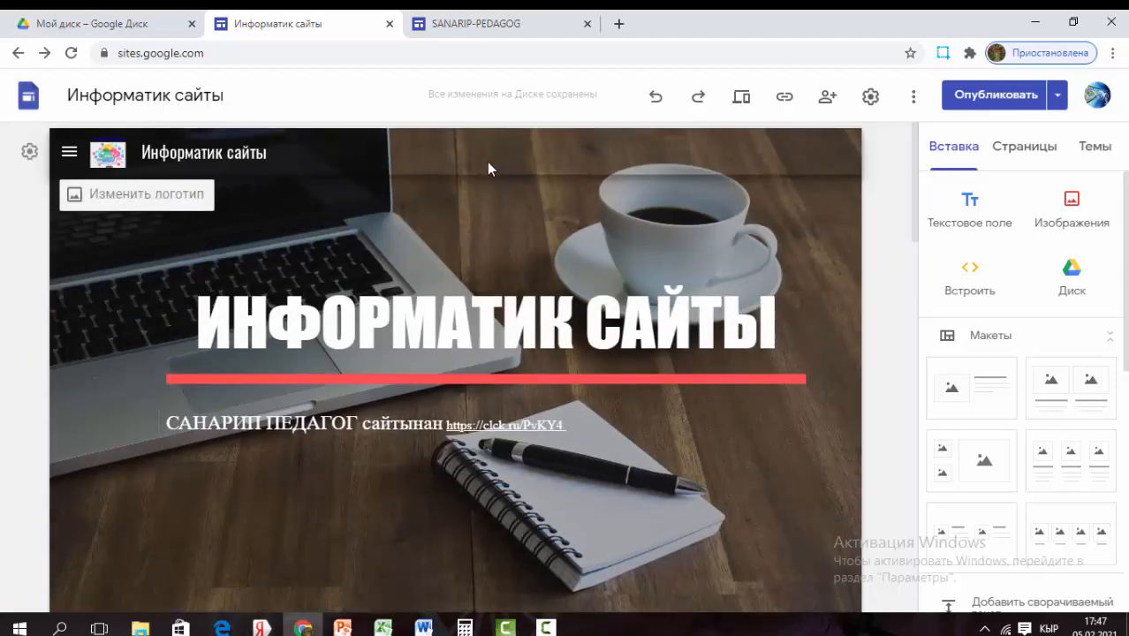
- Review the site's sharing settings, including link access for the draft and the published site, and close them
left_click(828, 102)
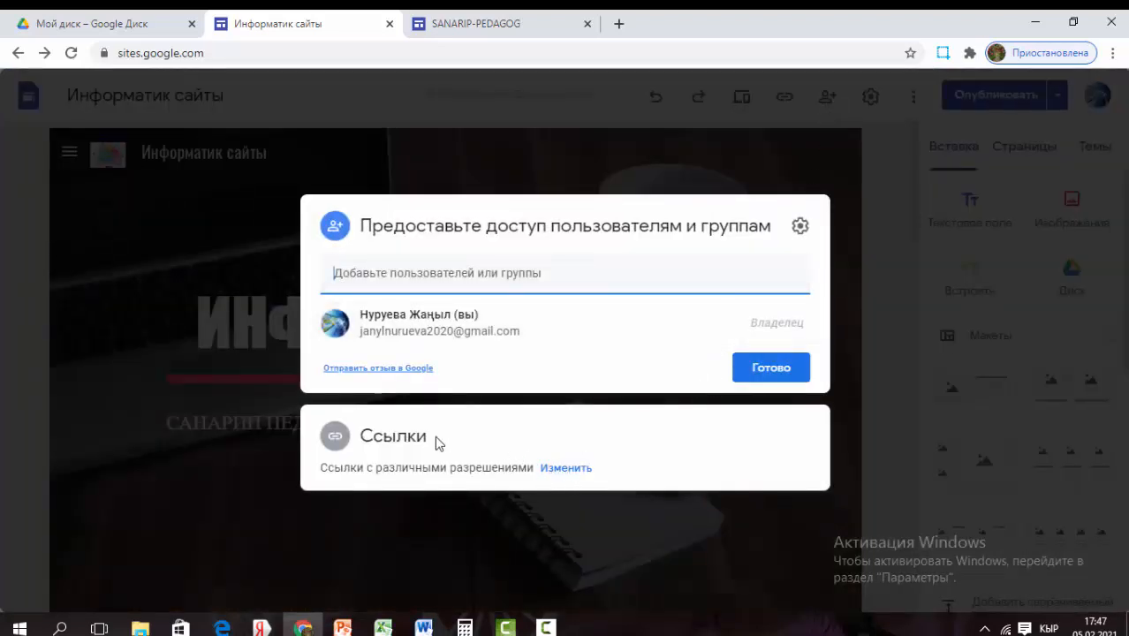
left_click(569, 468)
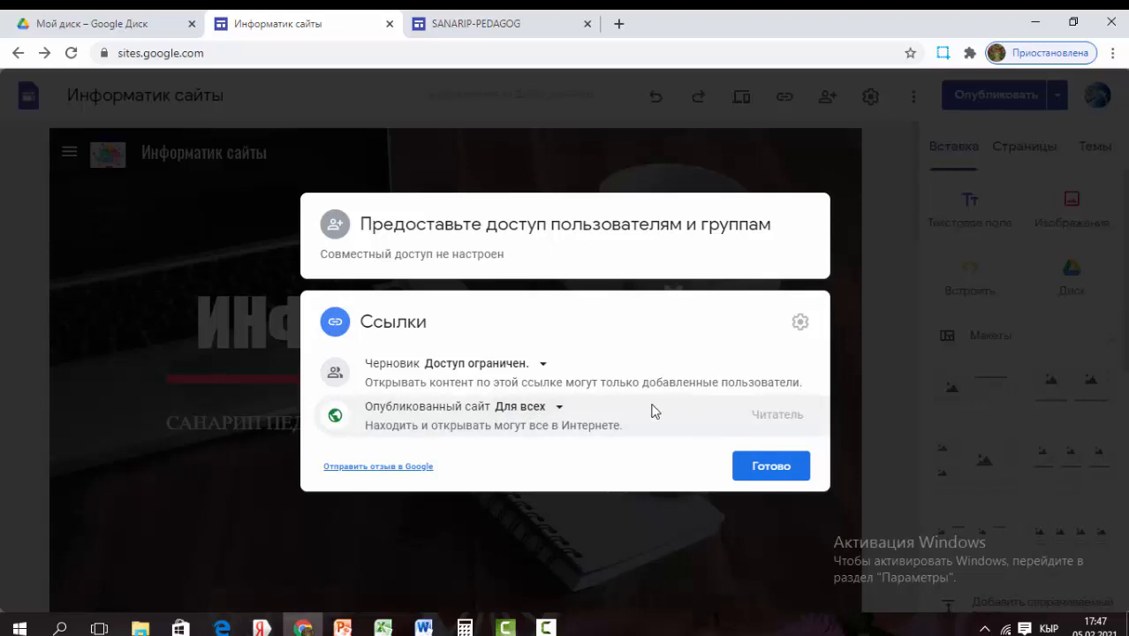
left_click(771, 468)
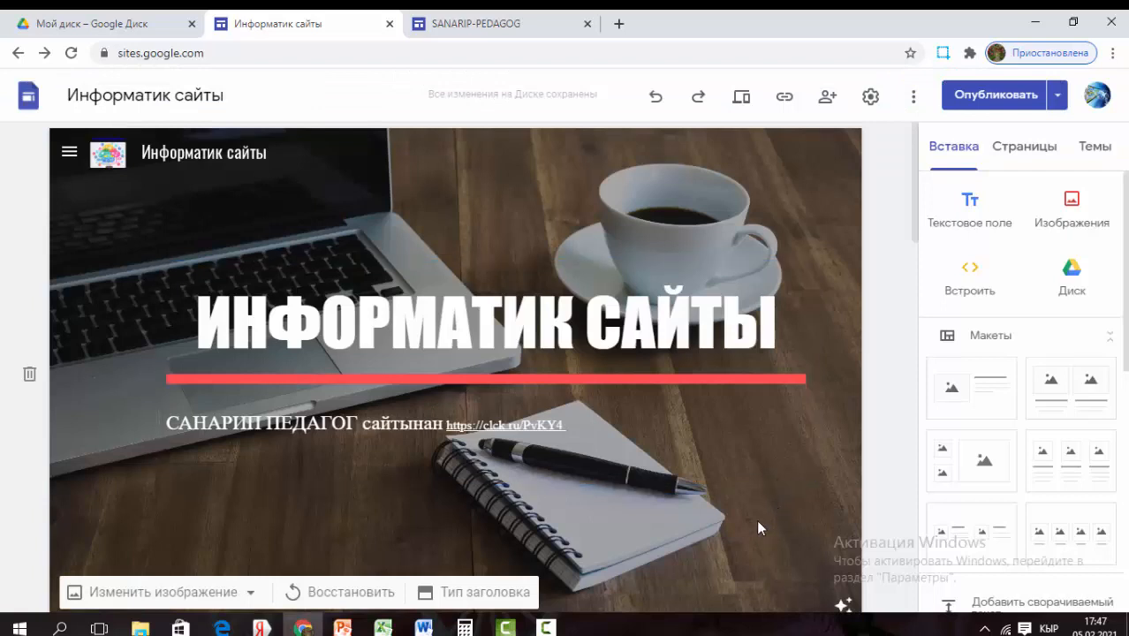
left_click(254, 53)
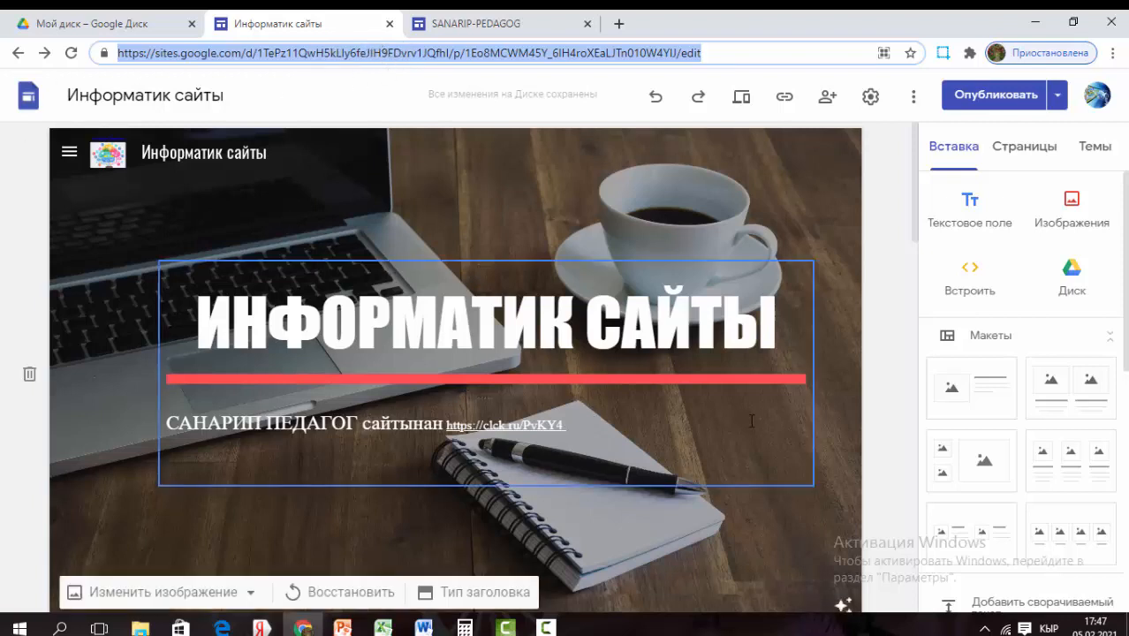
scroll(776, 508, "down", 6)
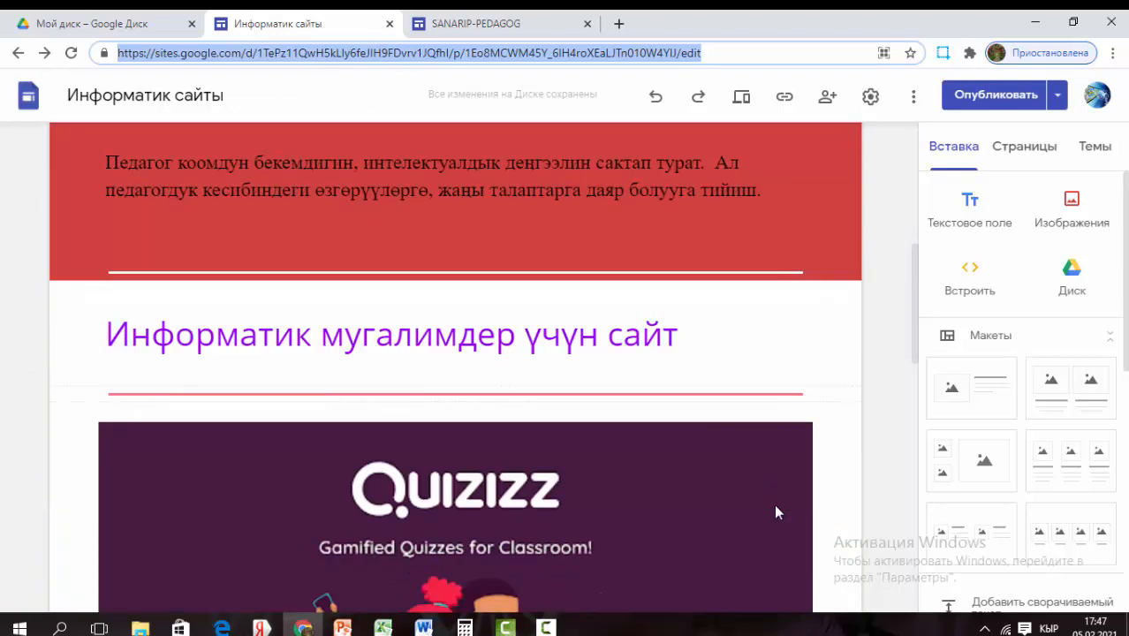
scroll(775, 512, "up", 6)
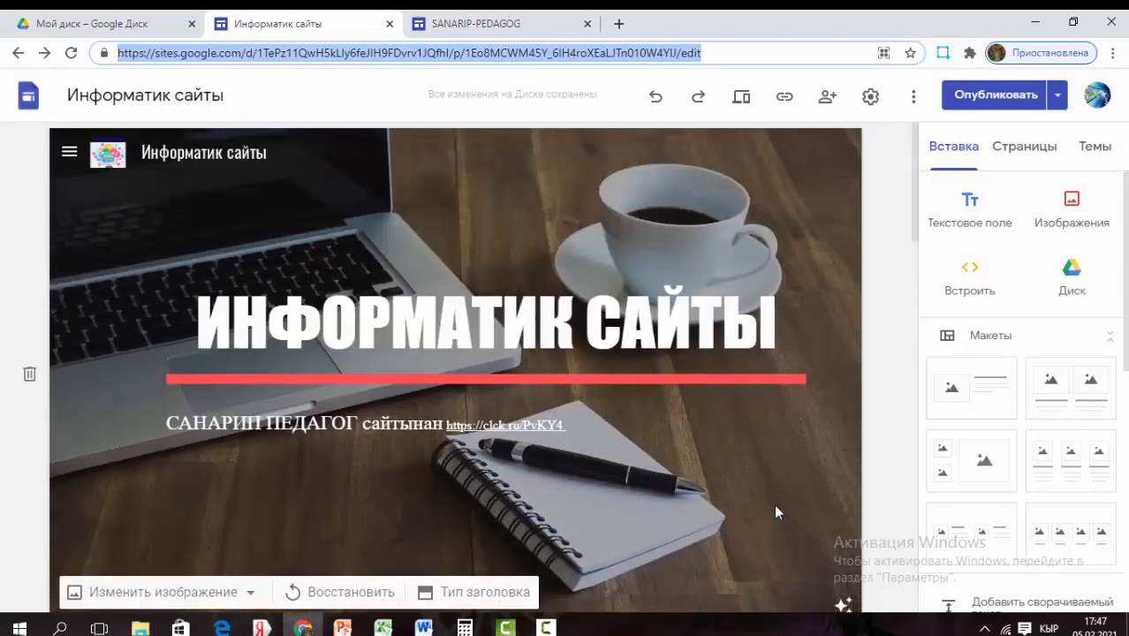
scroll(776, 513, "down", 4)
scroll(775, 512, "down", 8)
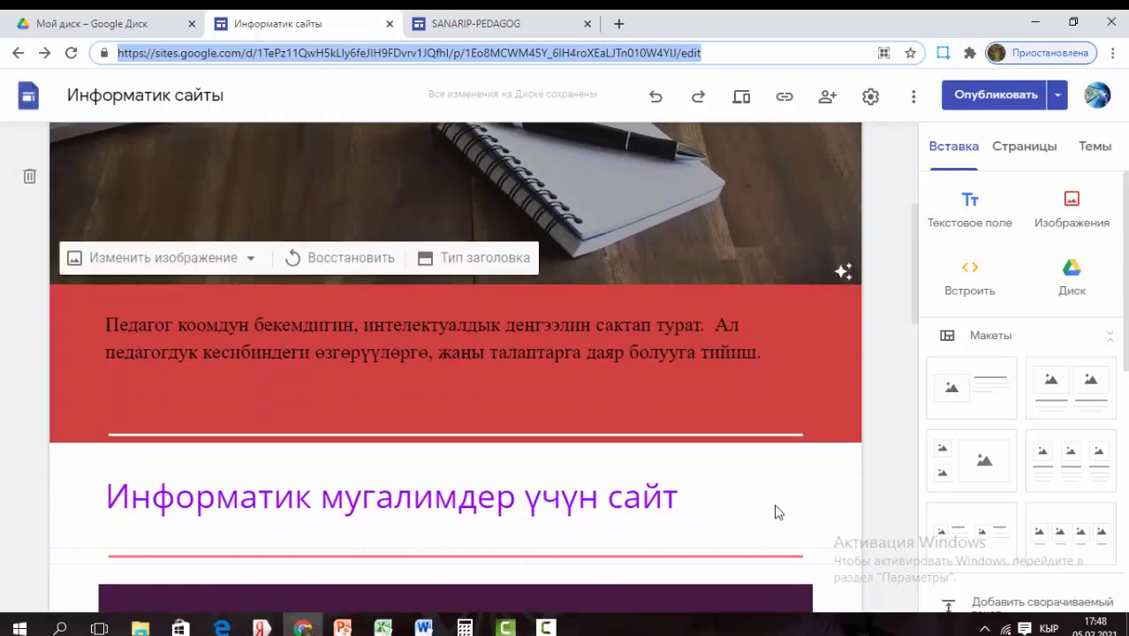
scroll(775, 512, "up", 12)
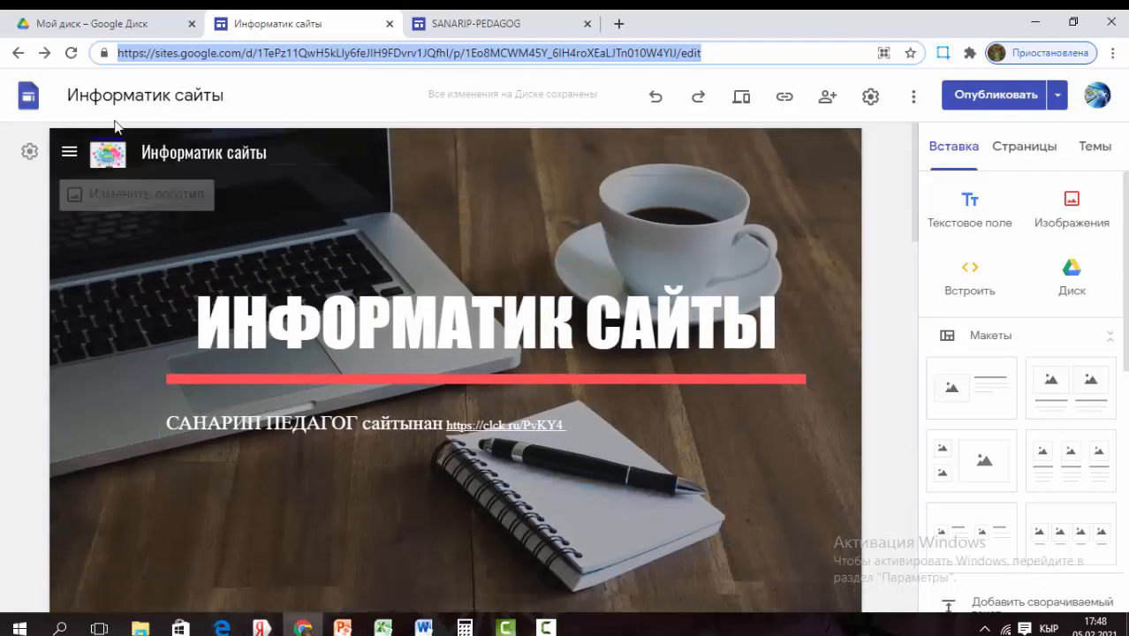
- Open the site's Тест page and insert the form Анкета_Санарип Педагог_06.09.20ж. from My Drive below the header
left_click(68, 152)
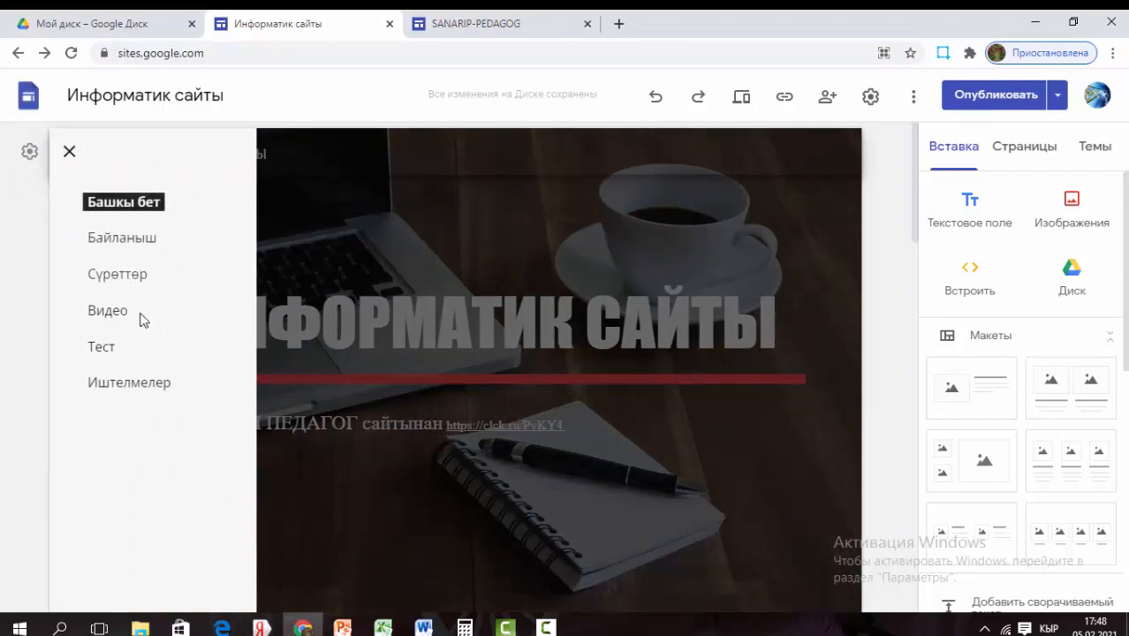
left_click(102, 349)
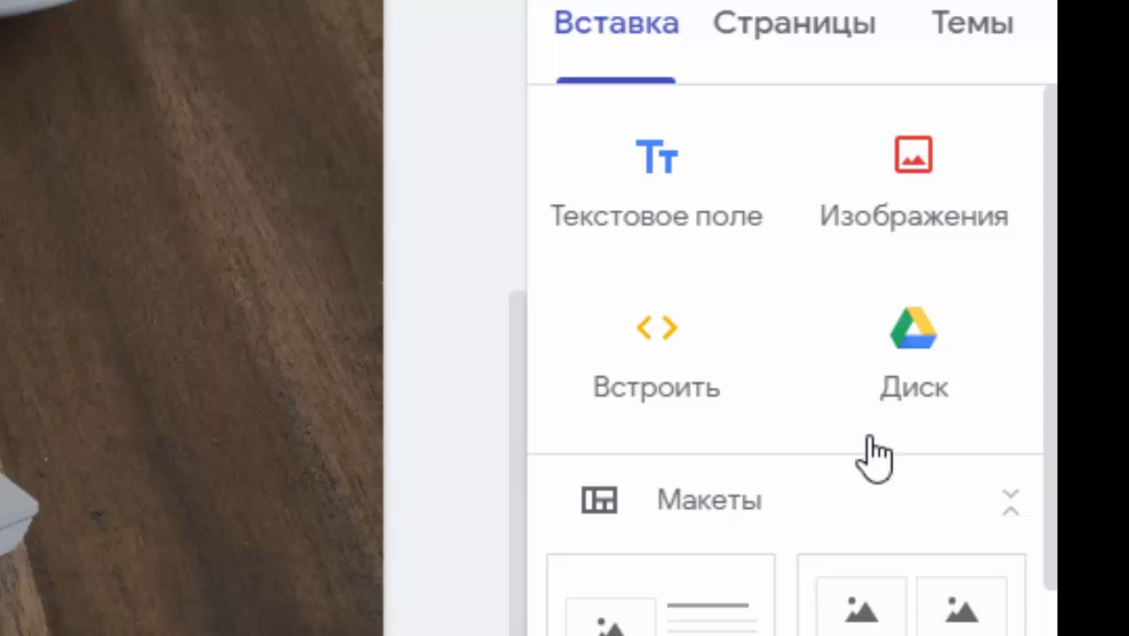
left_click(926, 386)
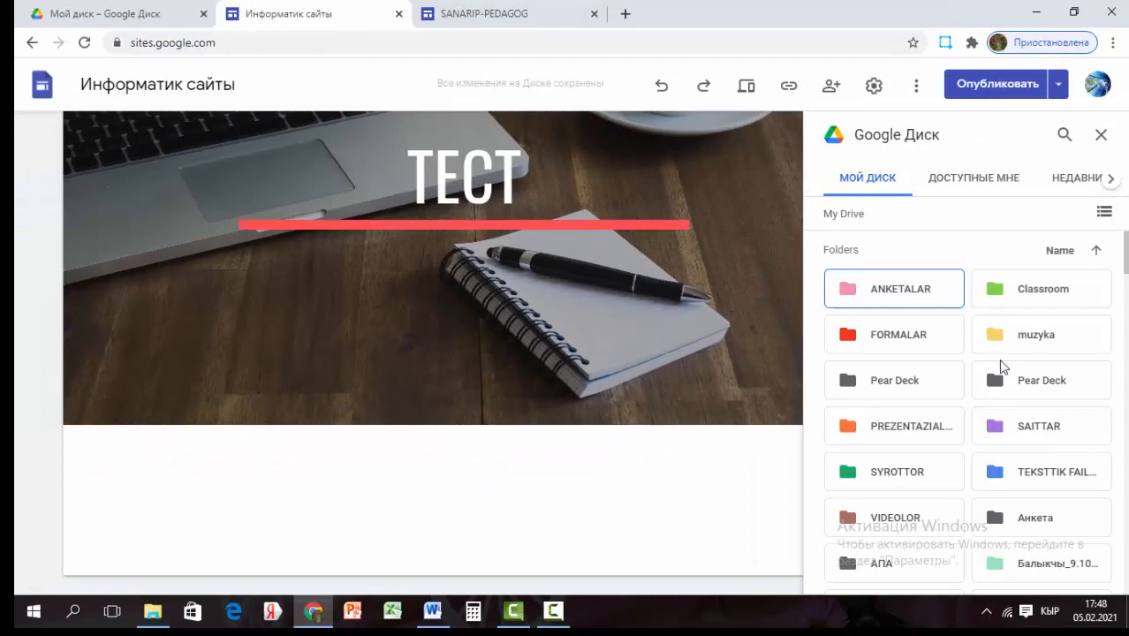
scroll(1006, 362, "down", 5)
left_click(1028, 328)
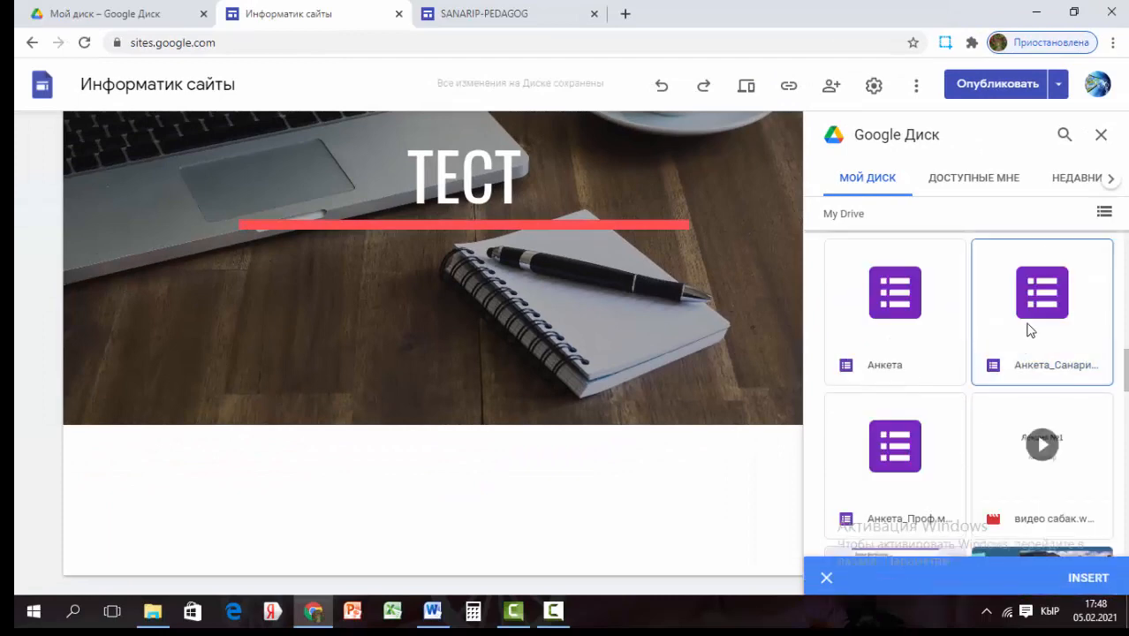
scroll(952, 429, "down", 5)
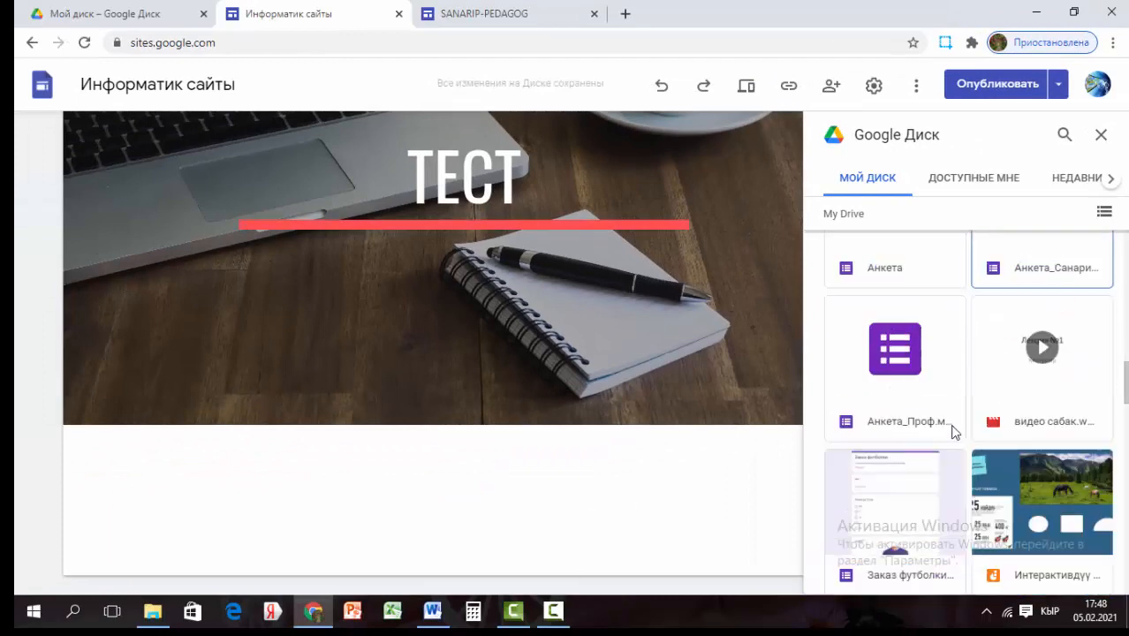
scroll(1016, 333, "up", 6)
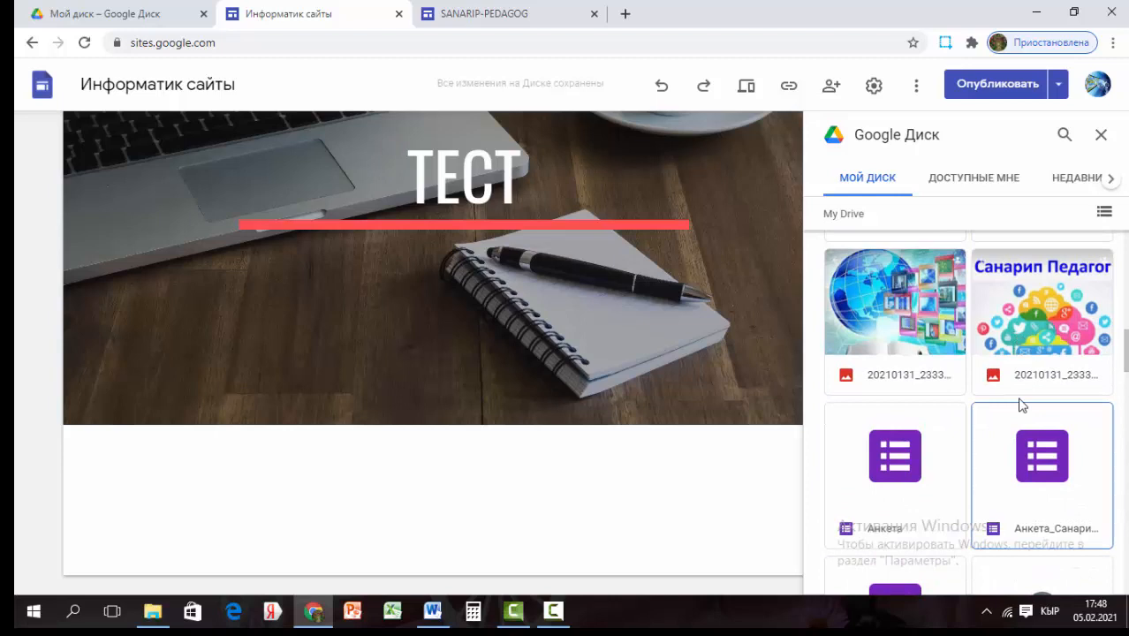
left_click(1008, 453)
scroll(1008, 459, "down", 4)
left_click(1088, 575)
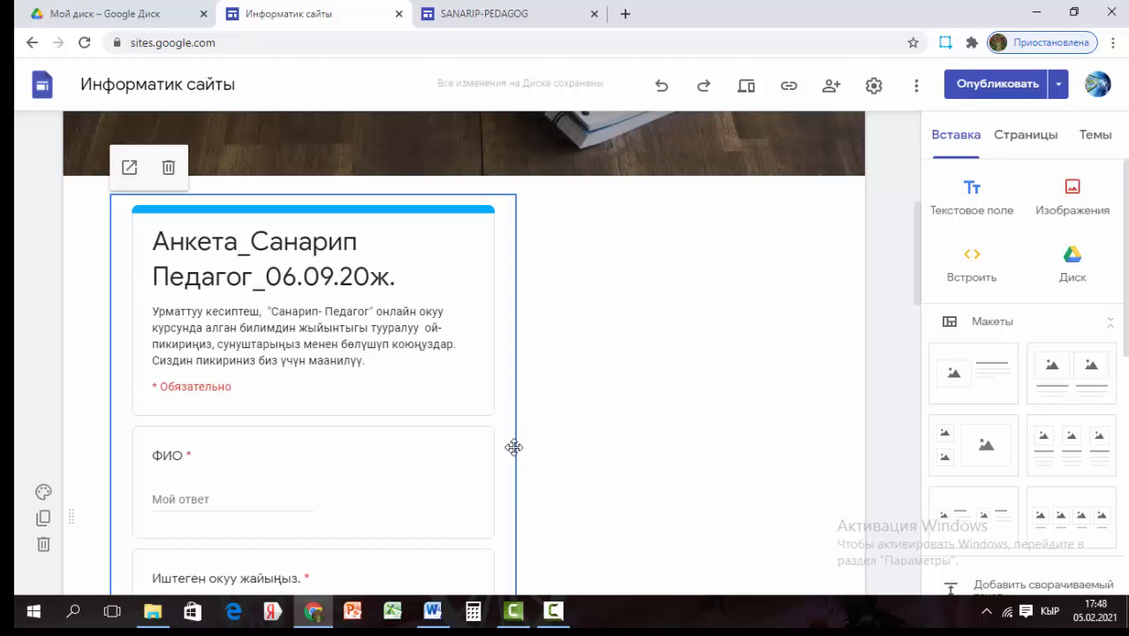
- Widen the embedded questionnaire to the full content width and shorten its frame to cut the empty space below the form
scroll(582, 461, "down", 8)
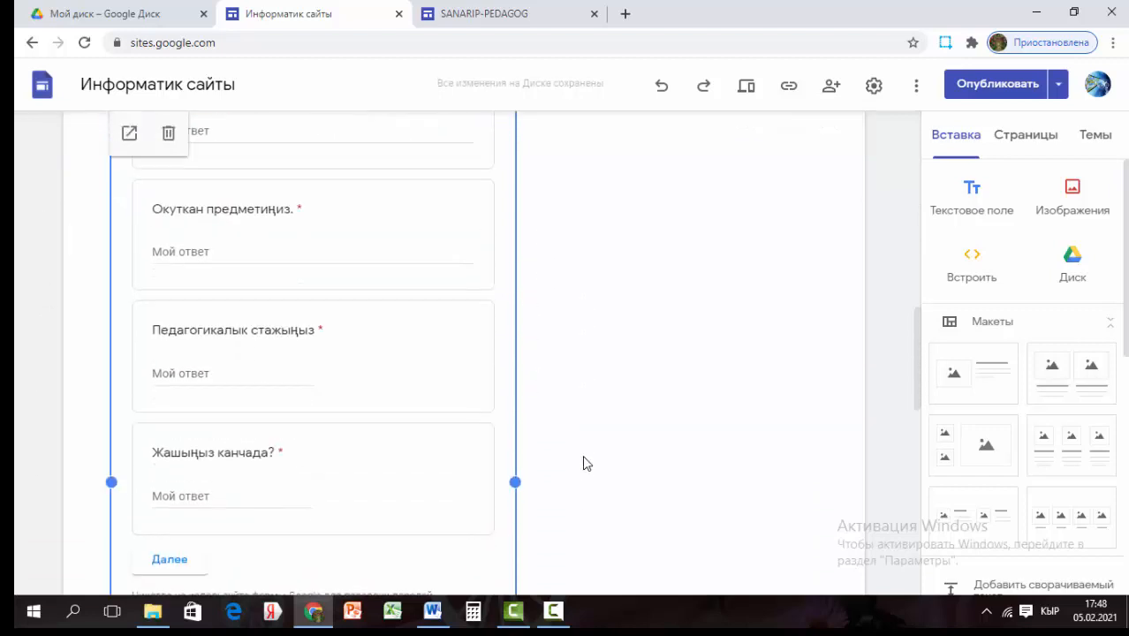
left_click_drag(517, 317, 781, 328)
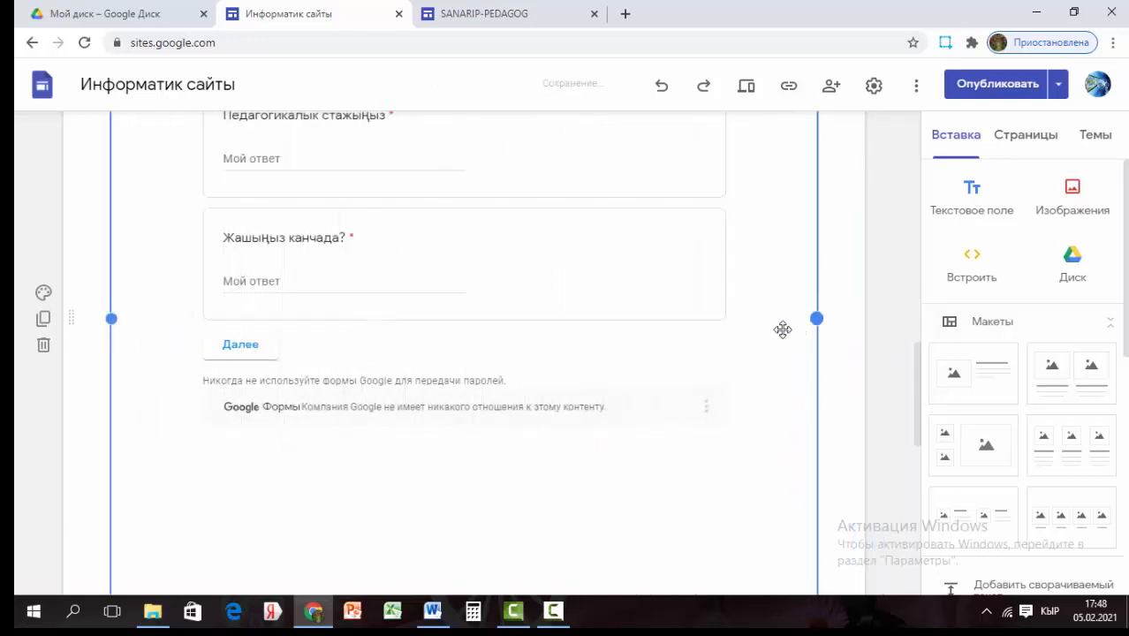
scroll(457, 430, "down", 5)
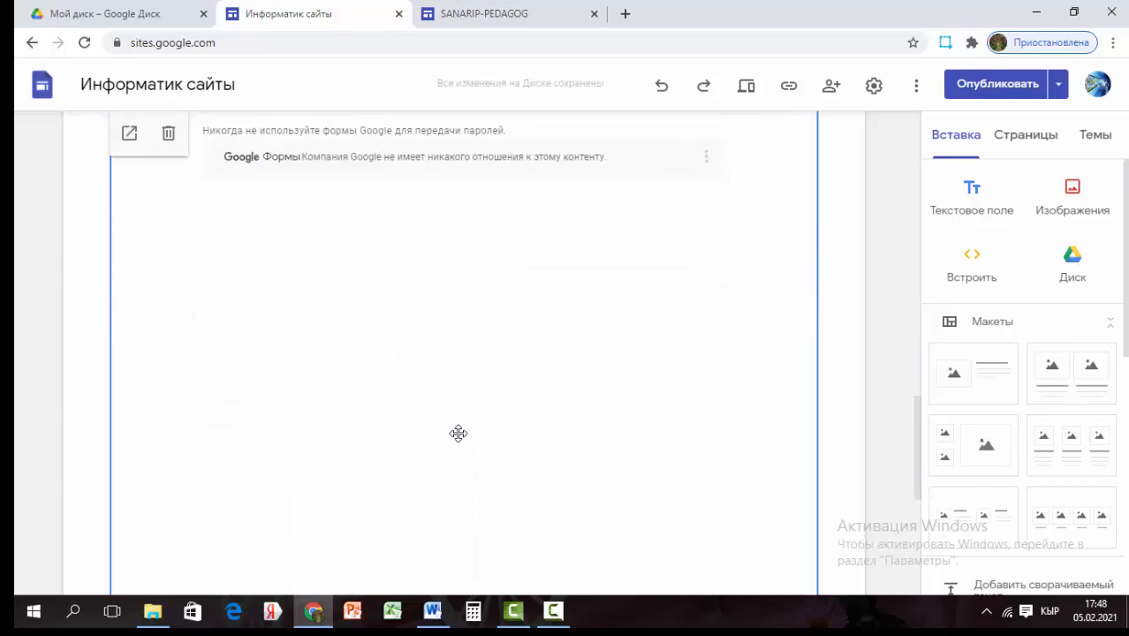
left_click_drag(463, 522, 467, 267)
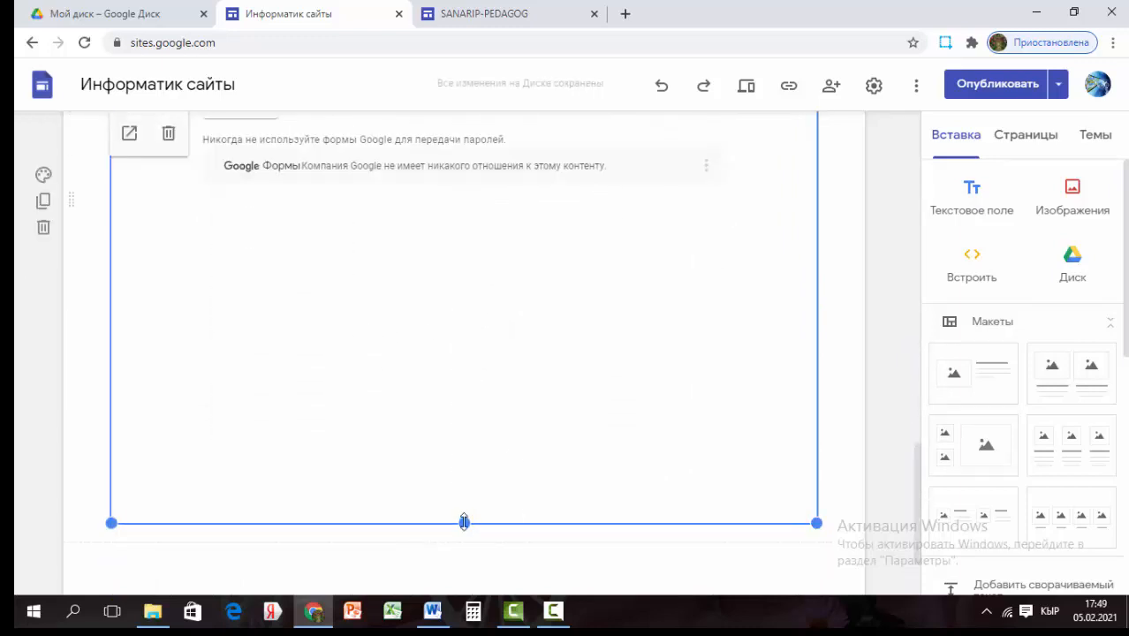
left_click_drag(464, 523, 475, 244)
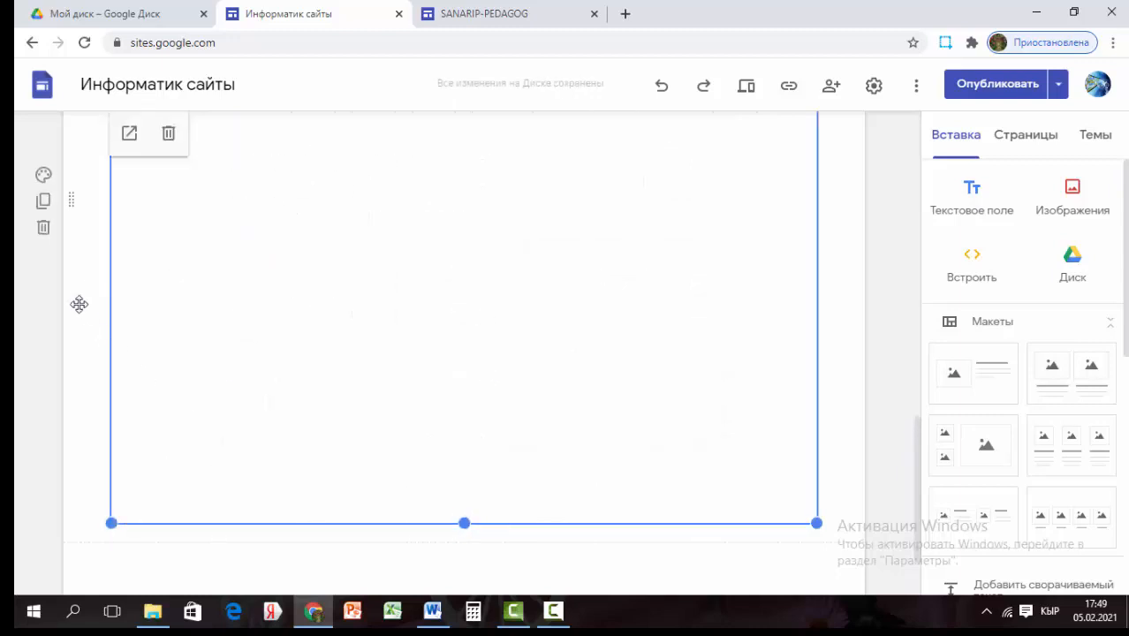
- Set the questionnaire section's background to the gallery image of dark blue blurred city lights
left_click(82, 258)
left_click(43, 176)
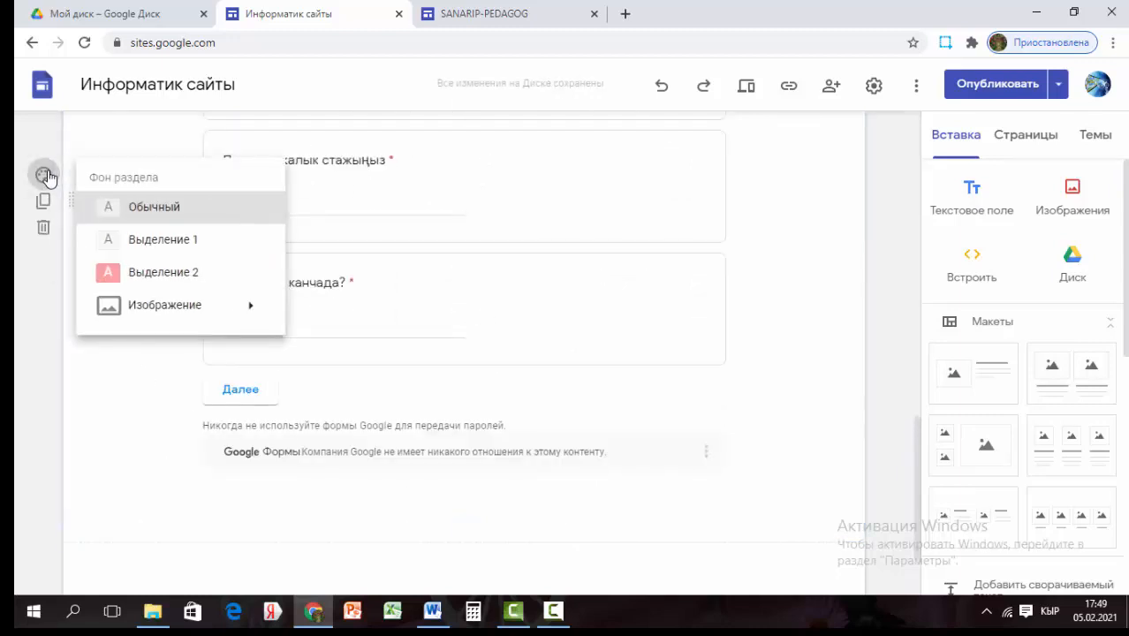
mouse_move(168, 309)
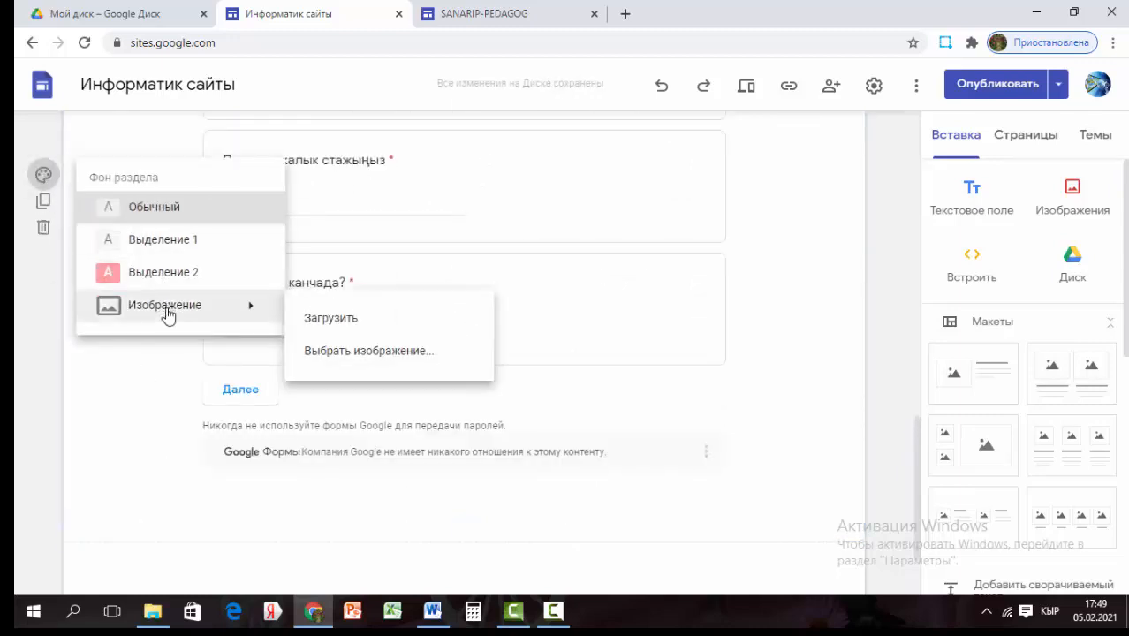
left_click(362, 353)
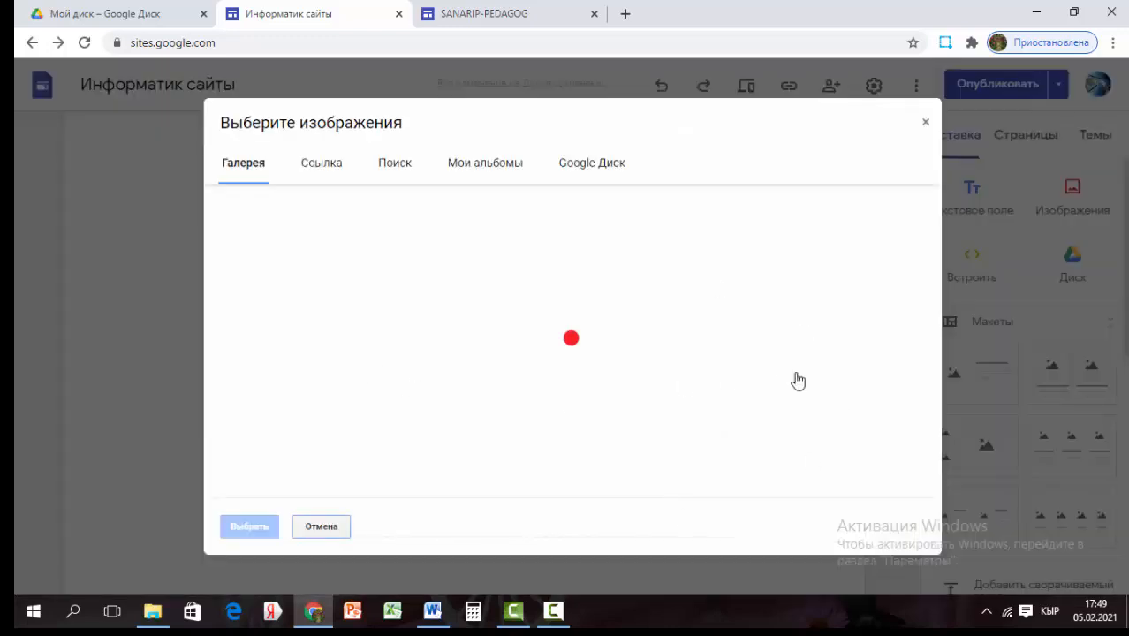
scroll(549, 491, "down", 3)
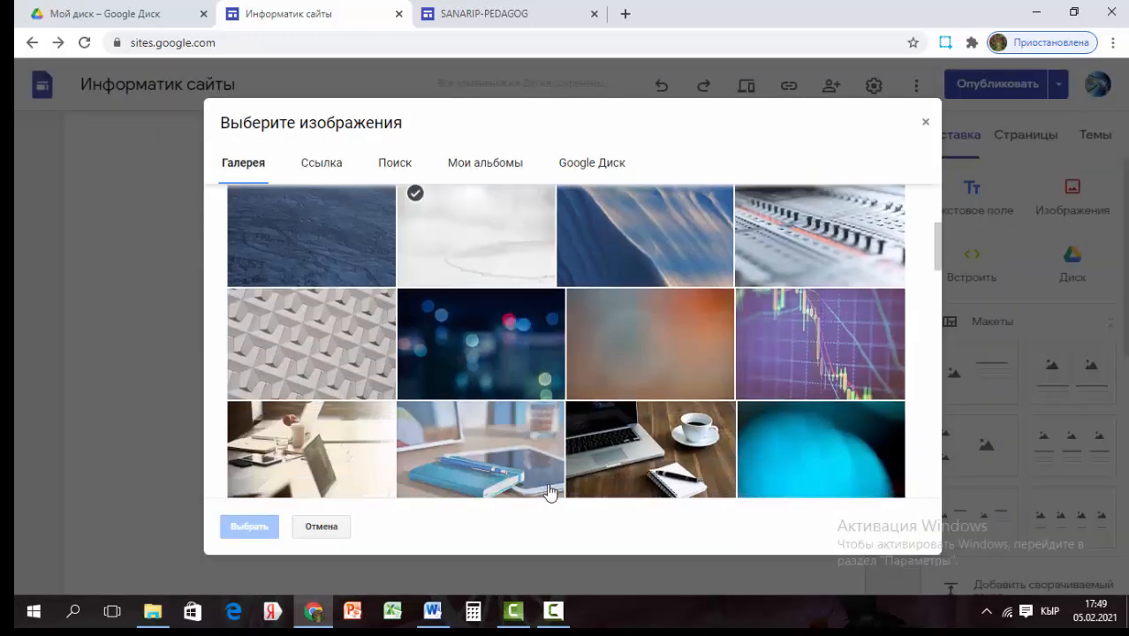
scroll(549, 491, "down", 2)
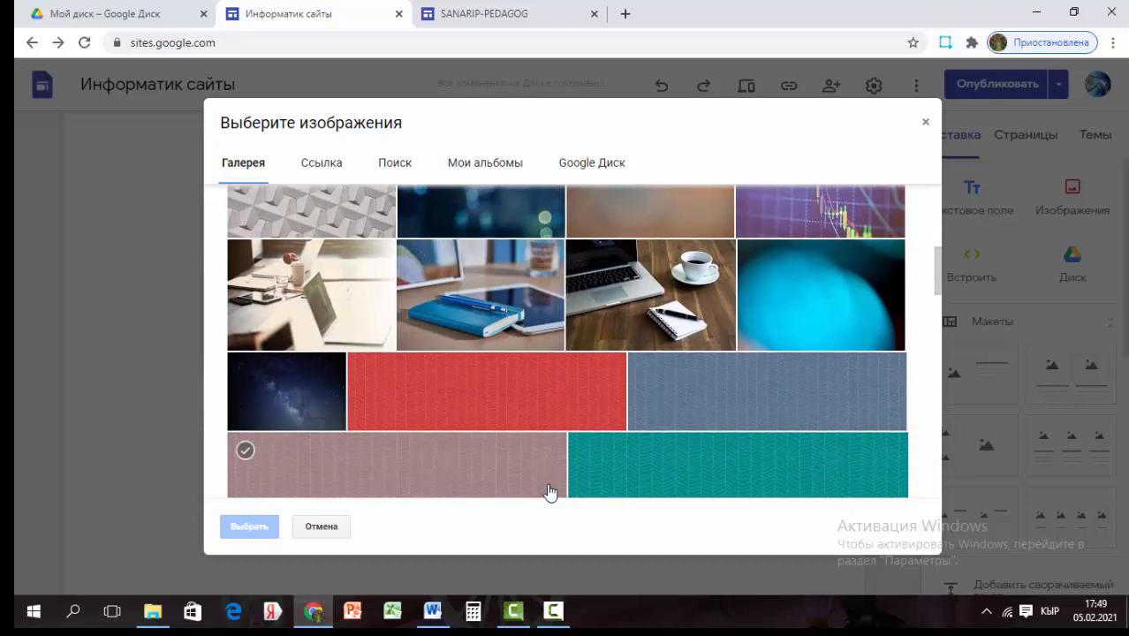
scroll(550, 491, "up", 2)
left_click(517, 360)
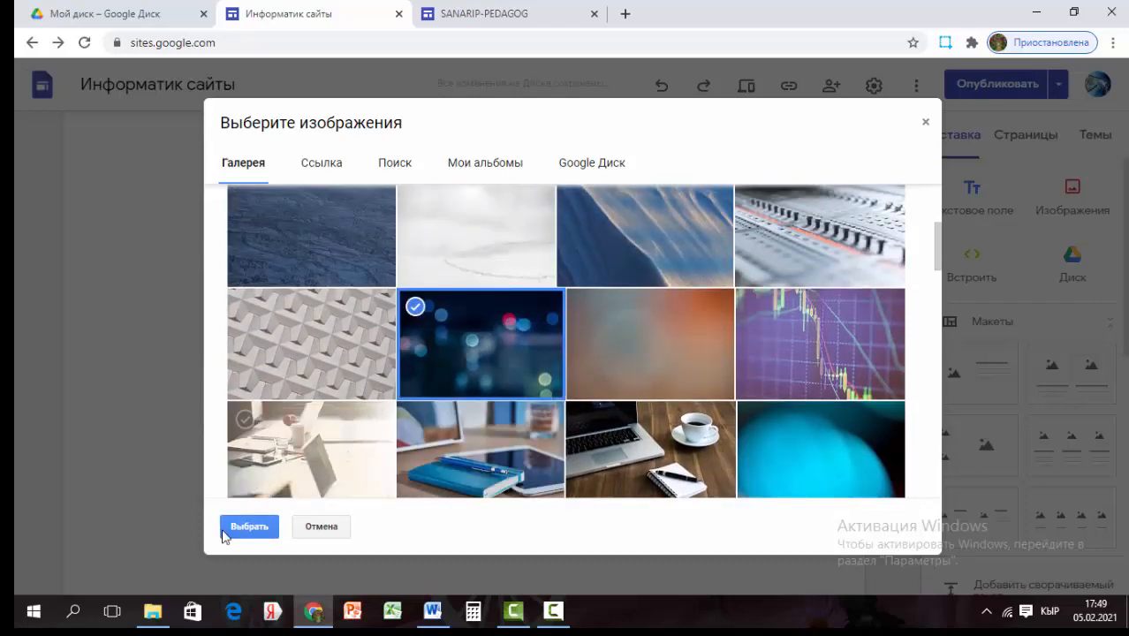
left_click(235, 530)
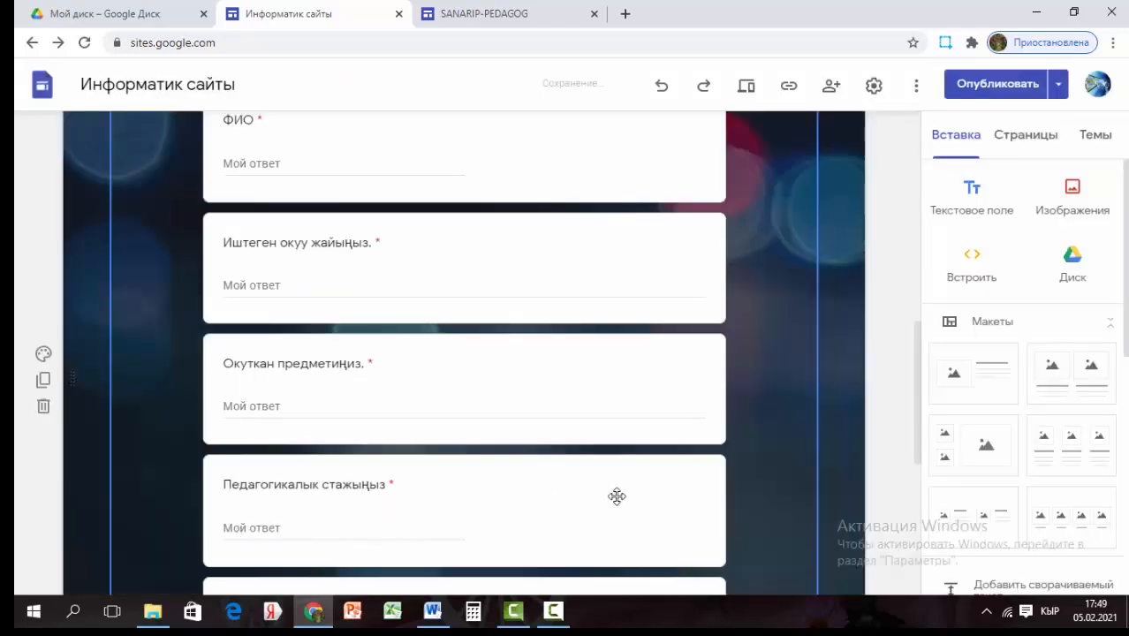
- Preview the Тест page with its questionnaire, switch to the Иштелмелер page, and close the preview
scroll(753, 386, "up", 5)
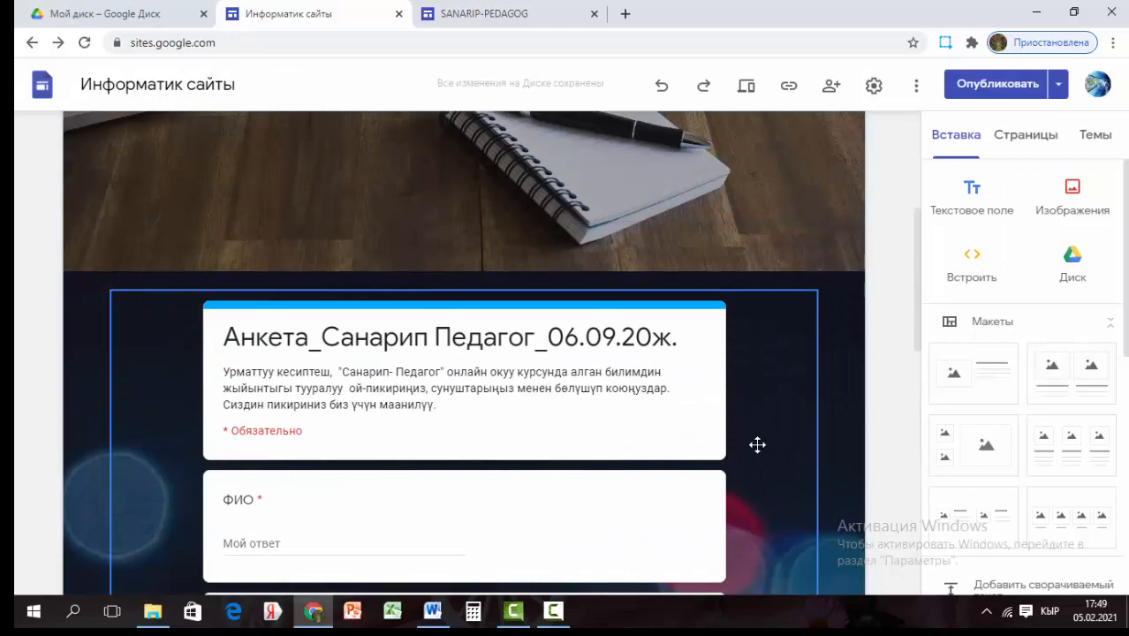
scroll(758, 444, "up", 1)
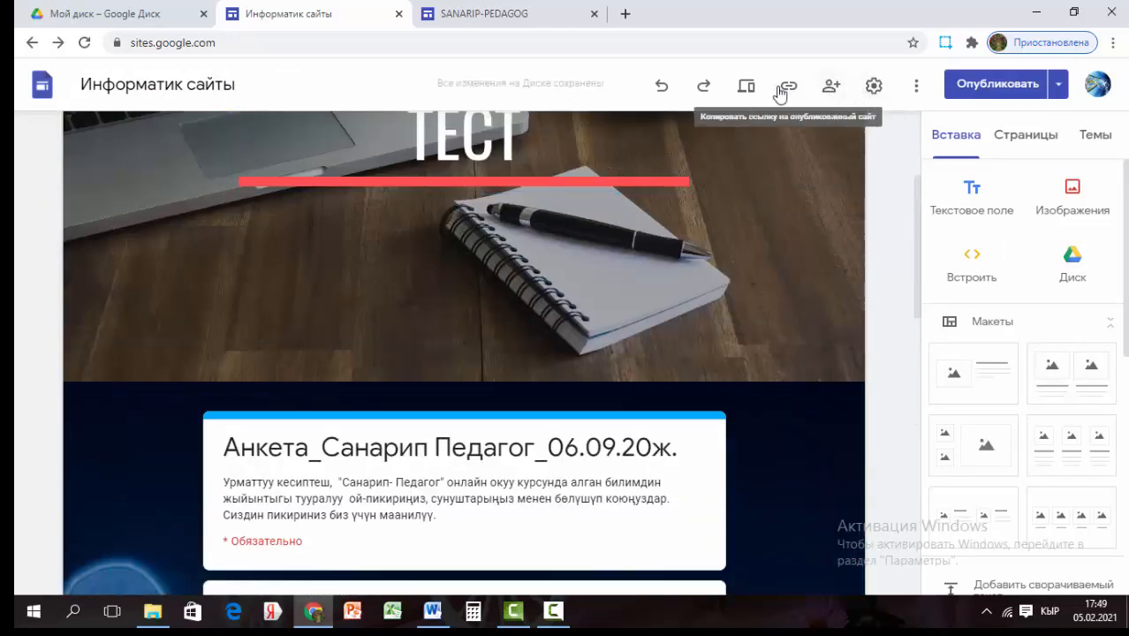
mouse_move(812, 147)
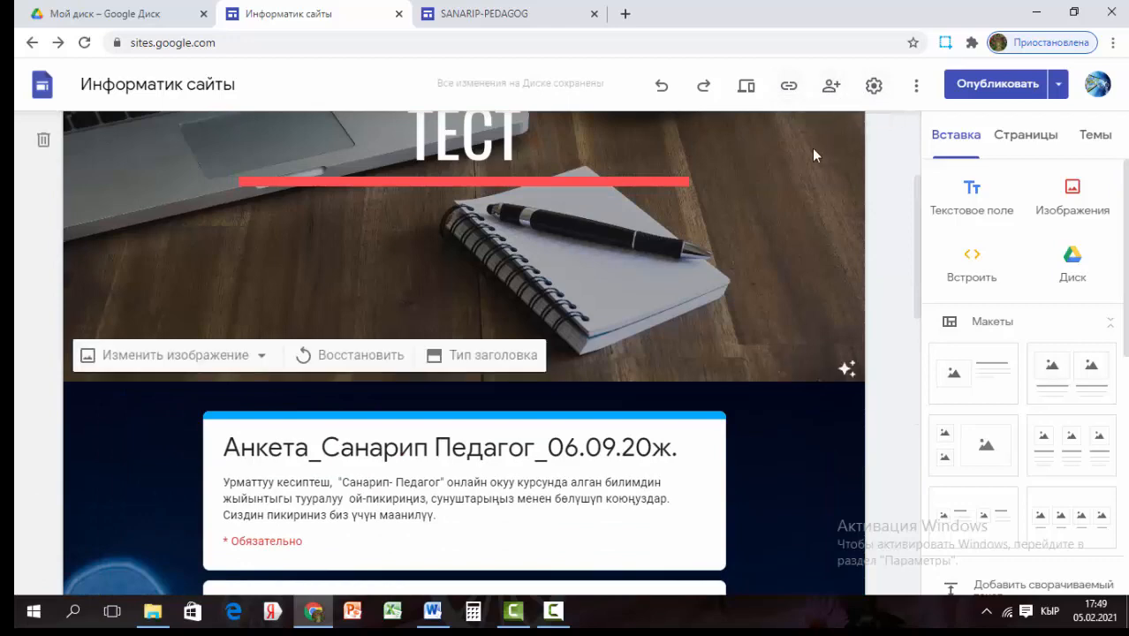
left_click(747, 84)
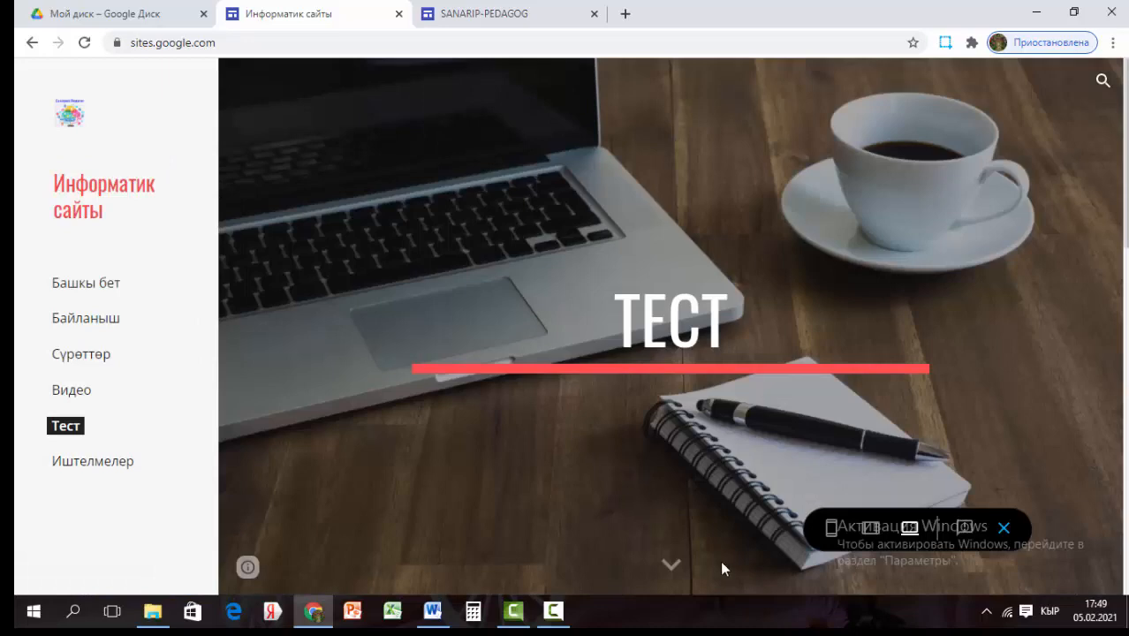
scroll(681, 558, "down", 10)
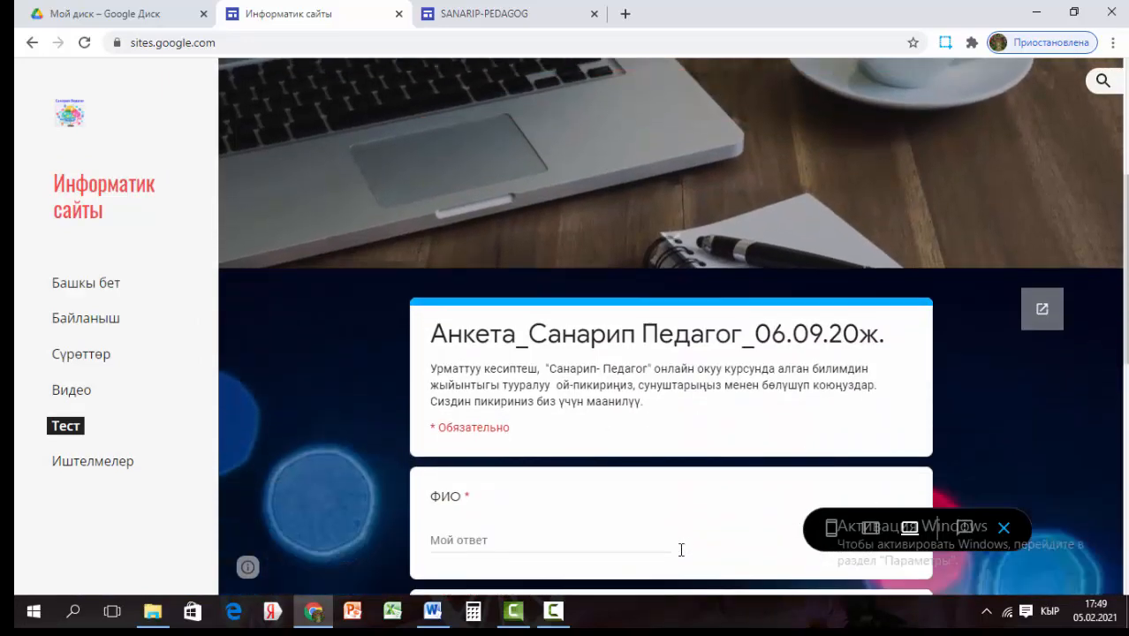
scroll(680, 557, "down", 3)
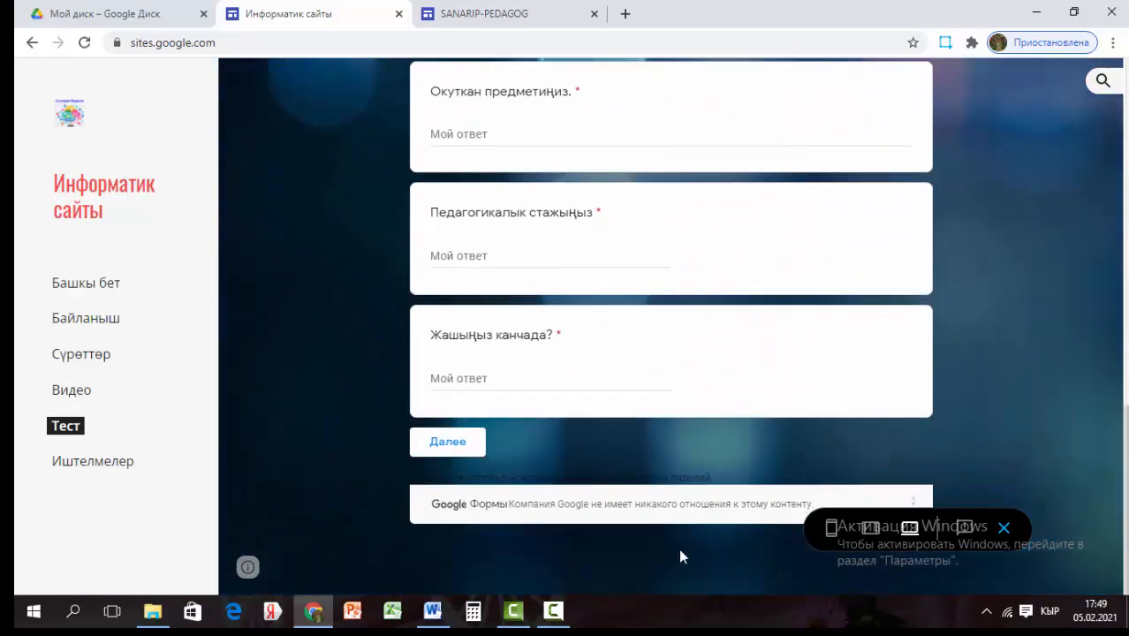
scroll(679, 552, "up", 15)
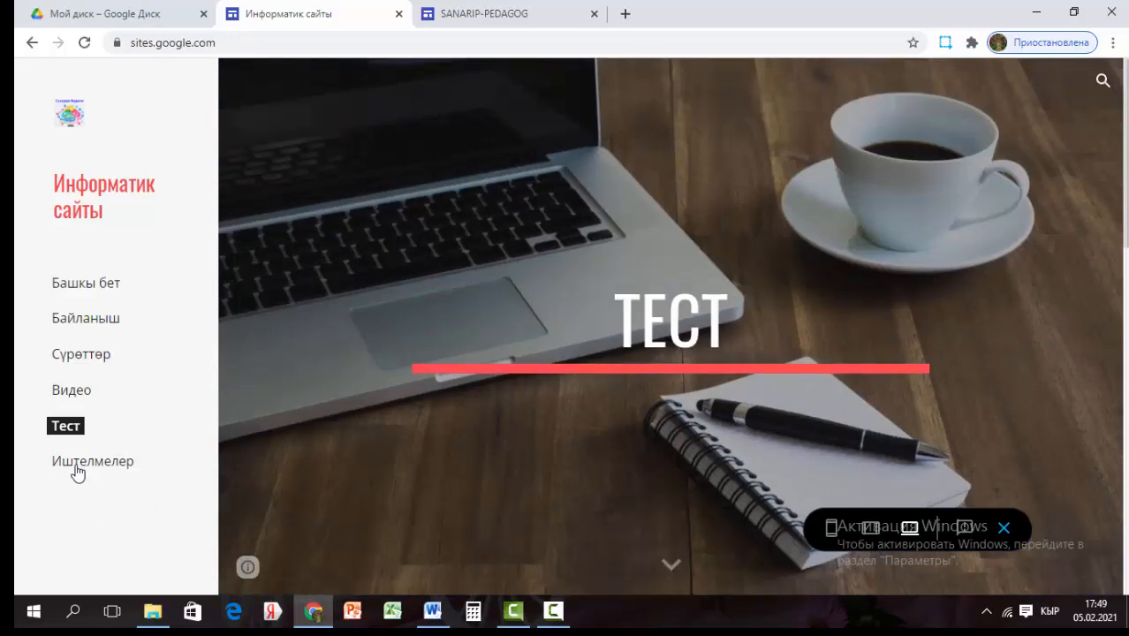
left_click(76, 467)
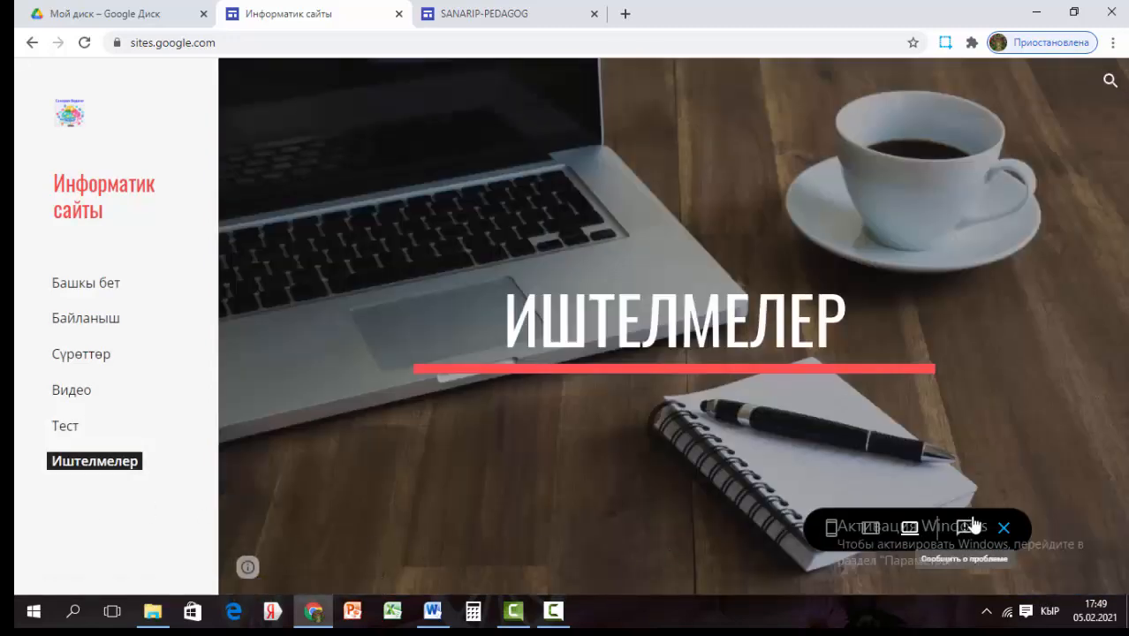
left_click(1003, 528)
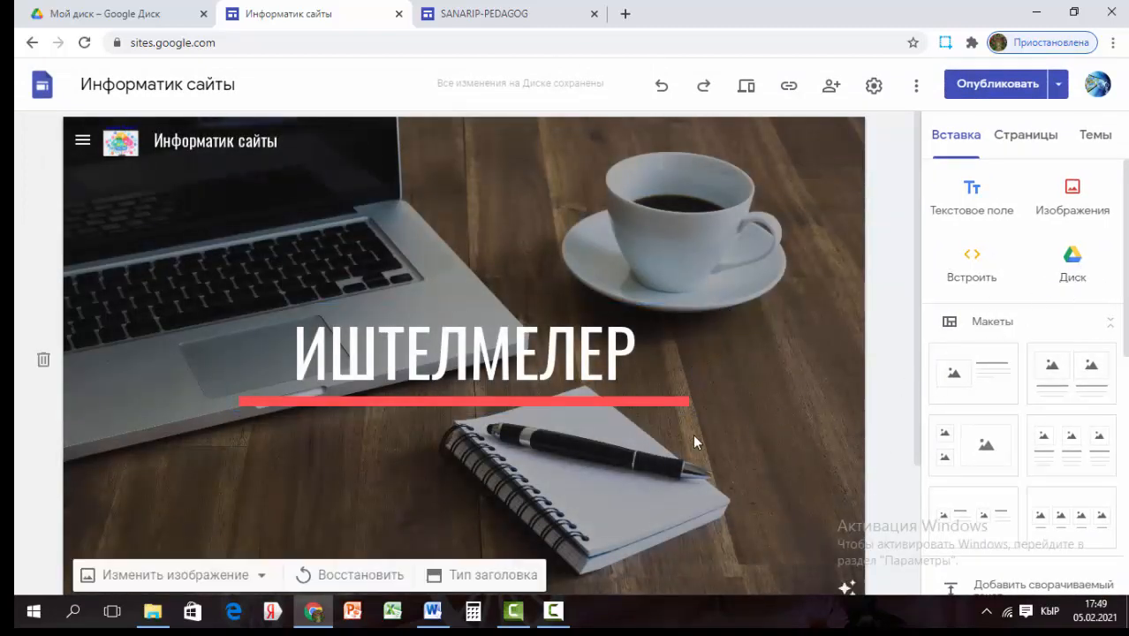
scroll(713, 402, "down", 2)
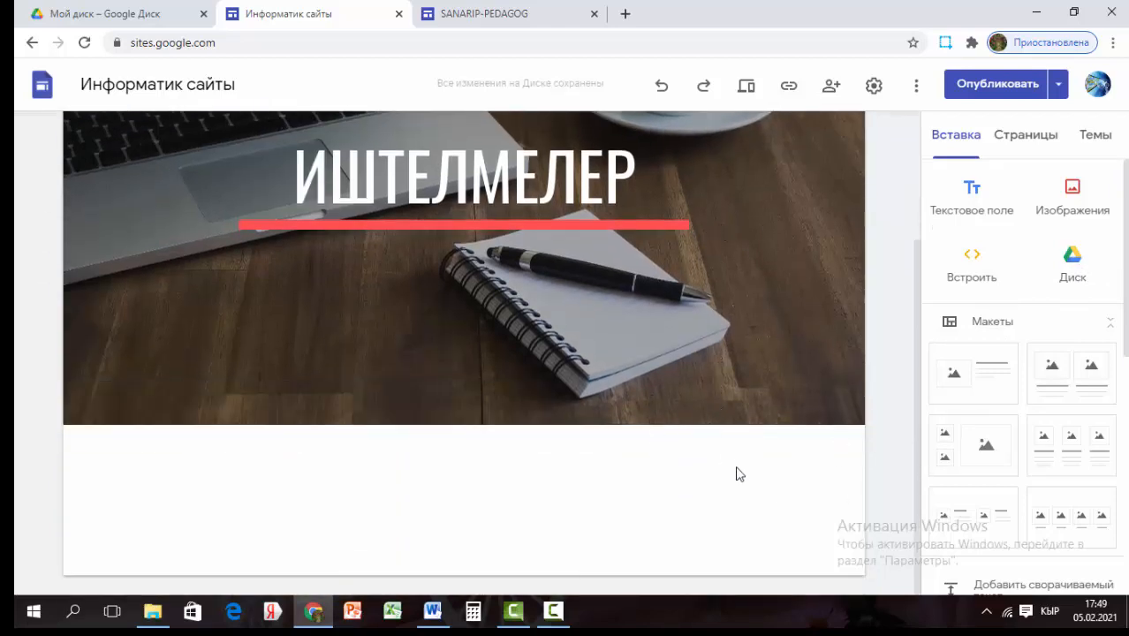
scroll(793, 455, "up", 2)
scroll(957, 315, "down", 5)
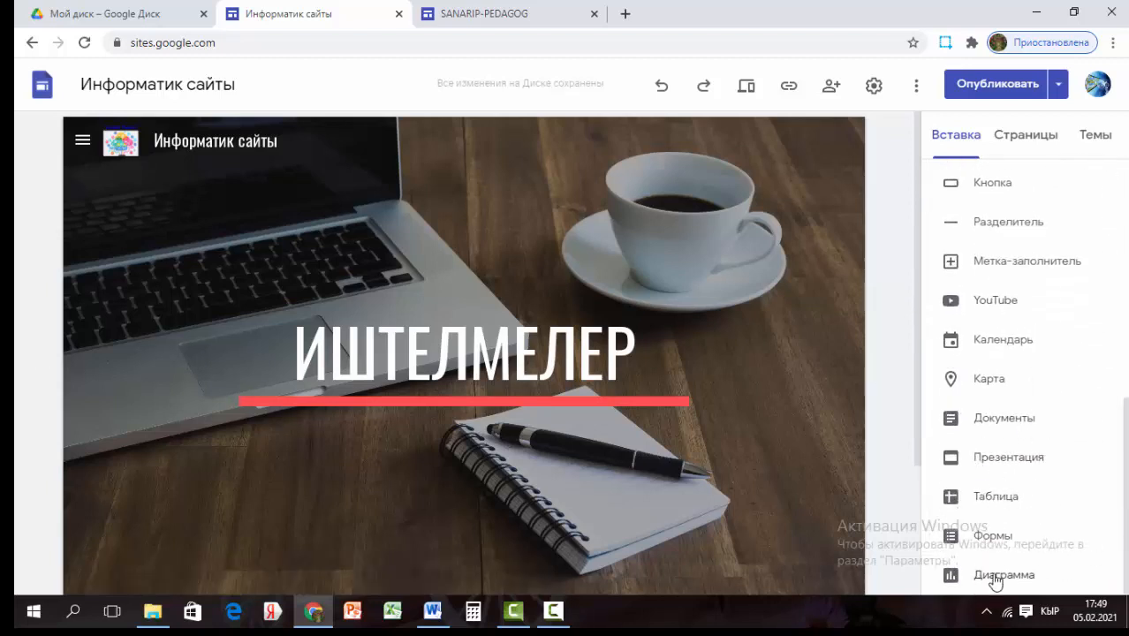
scroll(734, 454, "down", 2)
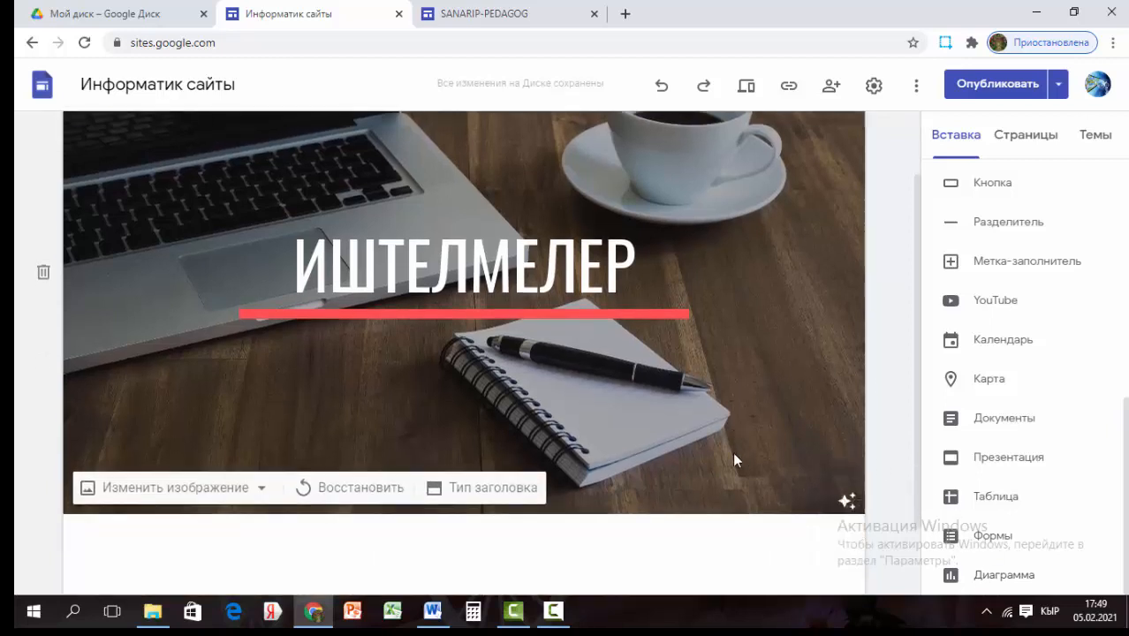
scroll(734, 458, "up", 2)
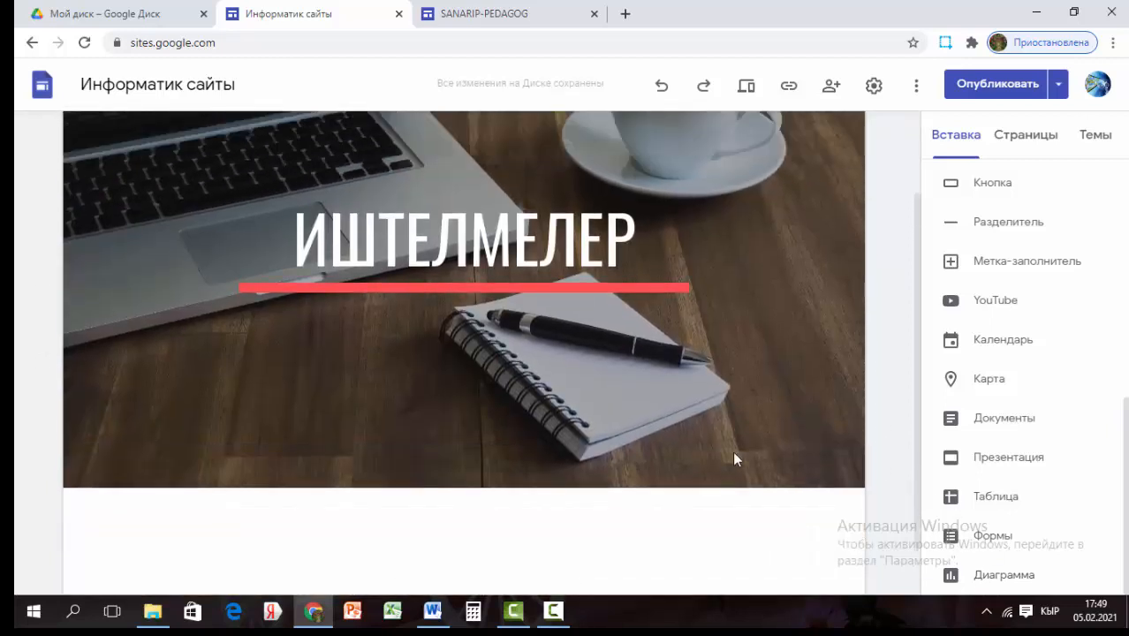
mouse_move(734, 450)
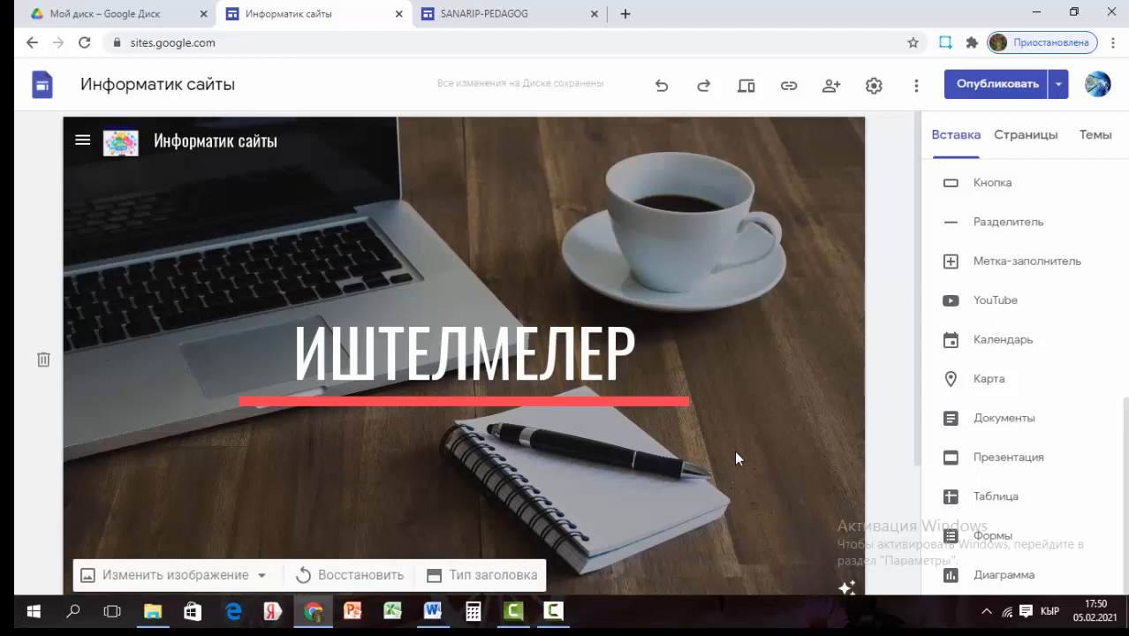